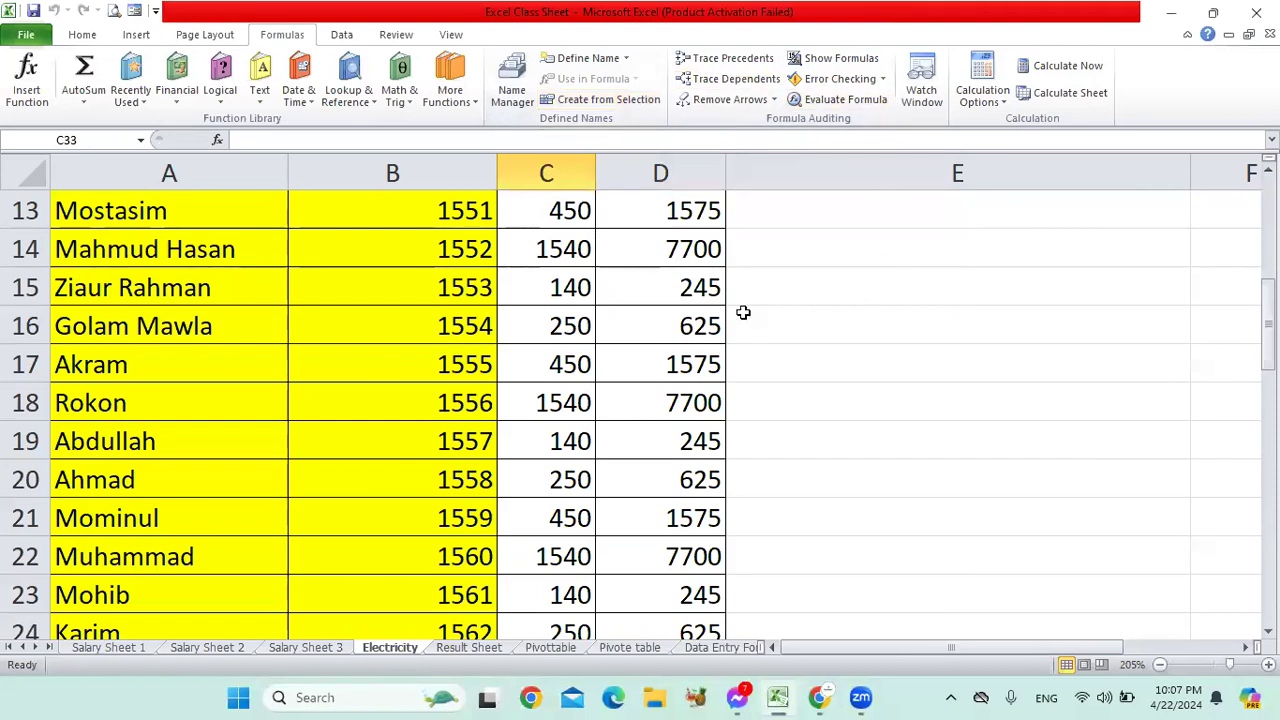
# Step: Try tracing precedents on the empty cell E13 and dismiss the resulting warning
pyautogui.click(694, 256)
pyautogui.click(762, 209)
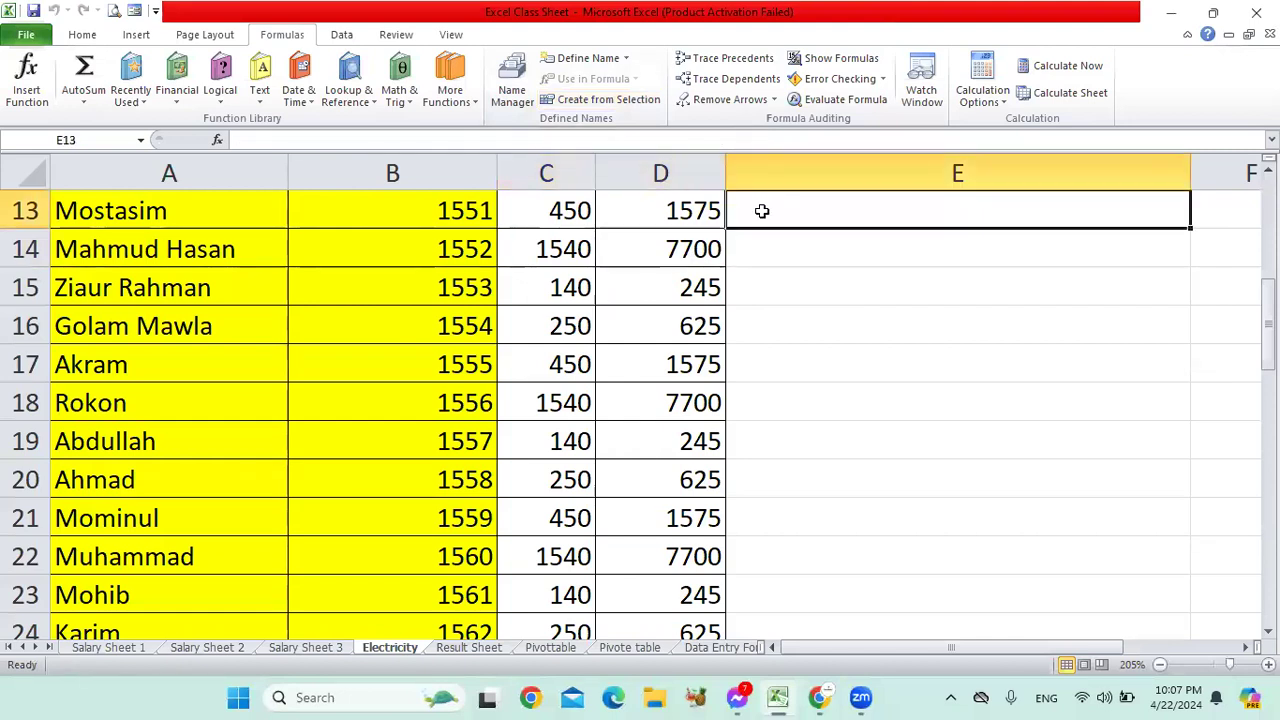
pyautogui.click(730, 60)
pyautogui.click(652, 395)
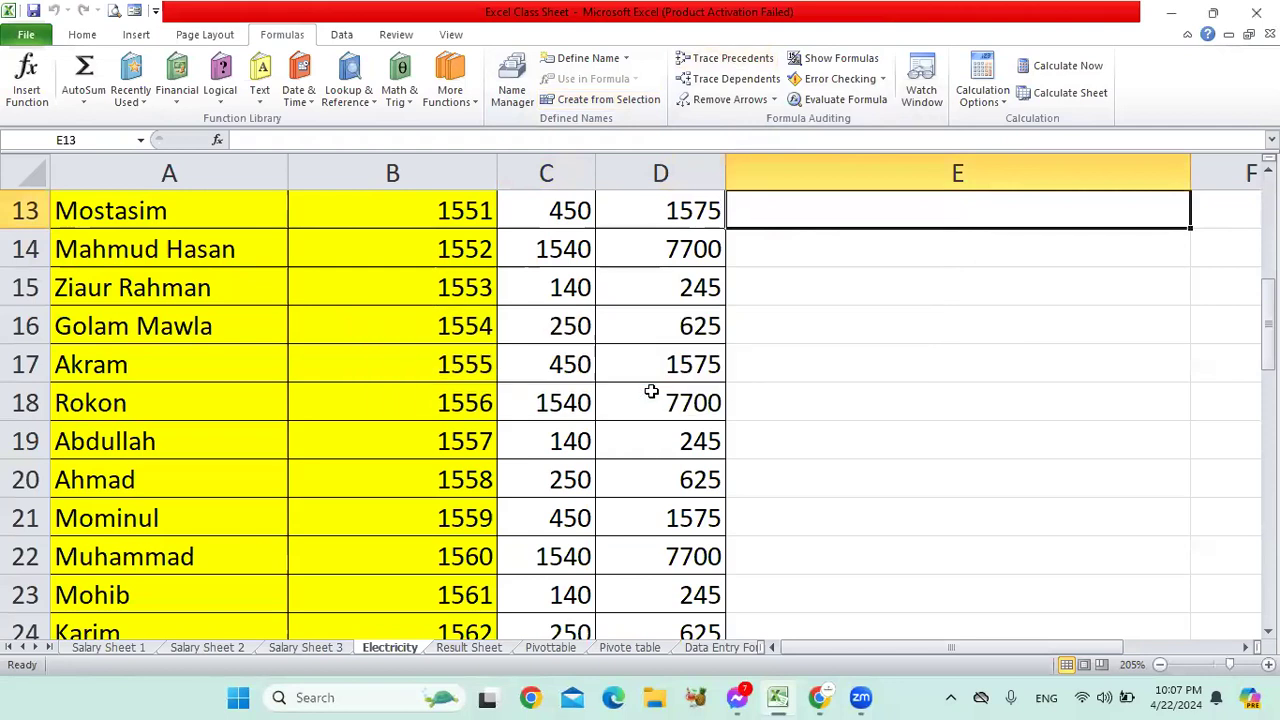
# Step: Trace precedents for the bill formula in D14, showing an arrow from C14
pyautogui.click(675, 249)
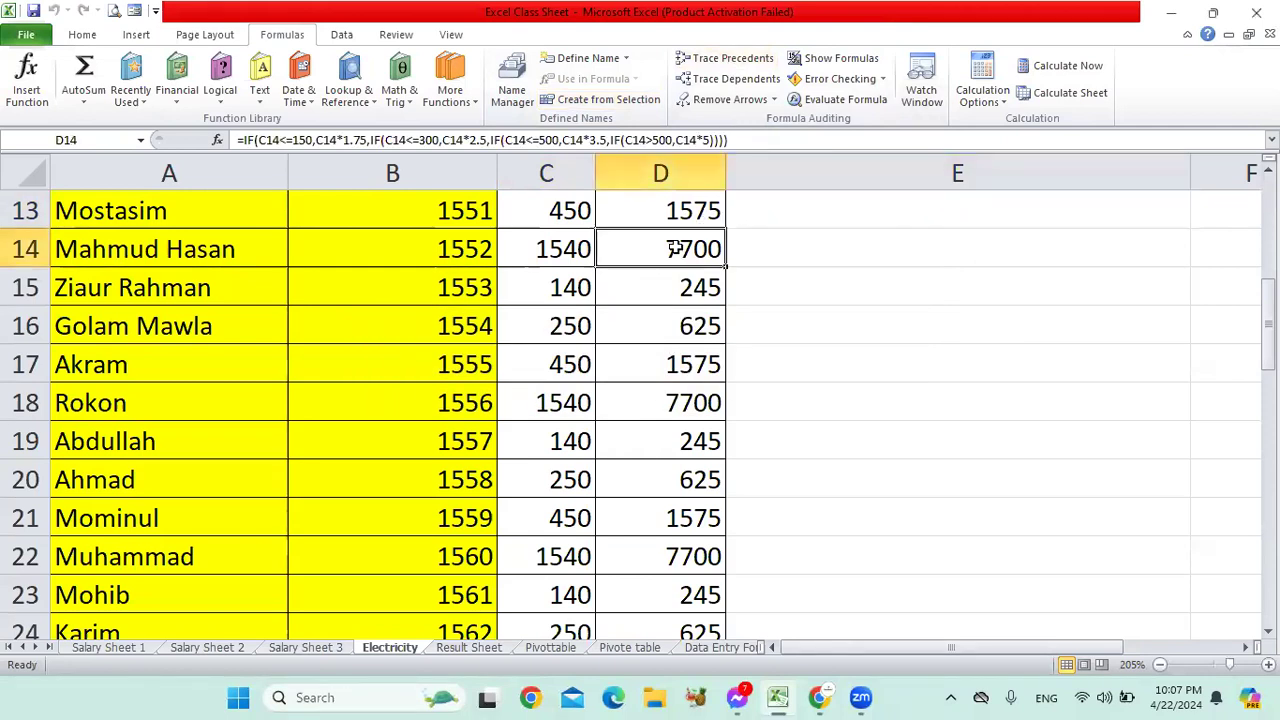
pyautogui.click(740, 60)
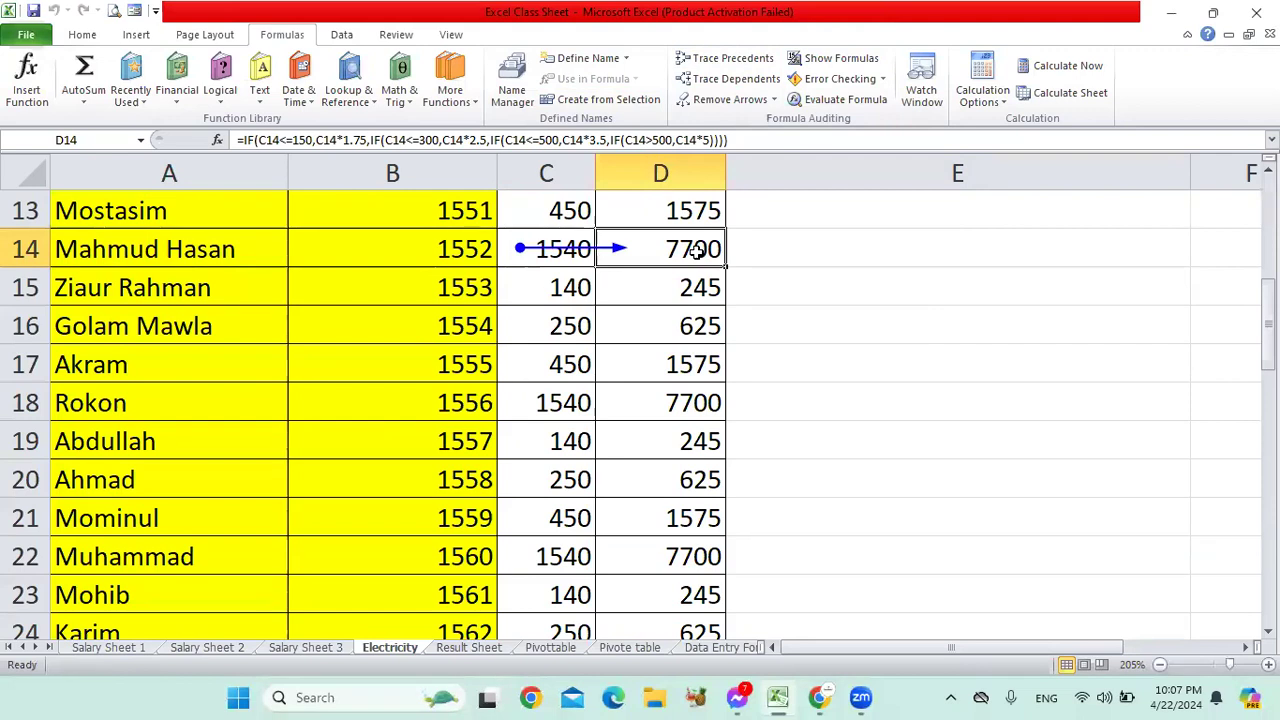
pyautogui.scroll(2, 696, 252)
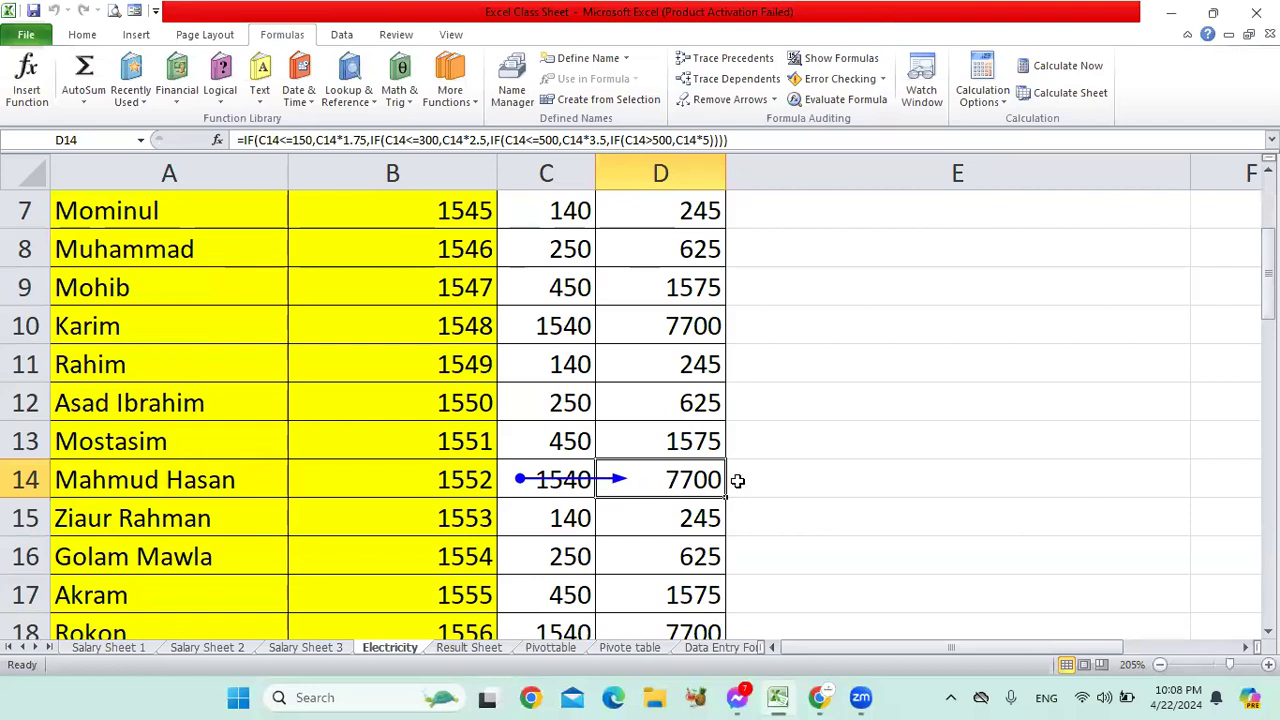
pyautogui.scroll(2, 675, 495)
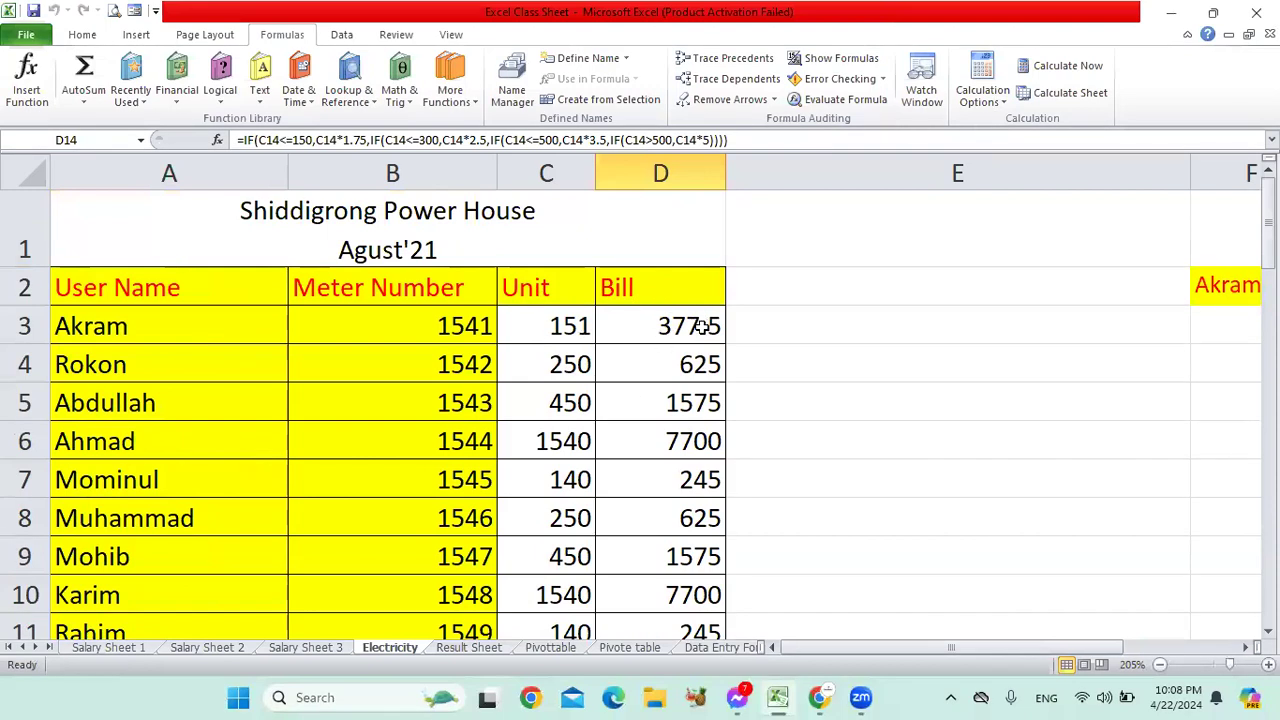
pyautogui.scroll(-4, 703, 326)
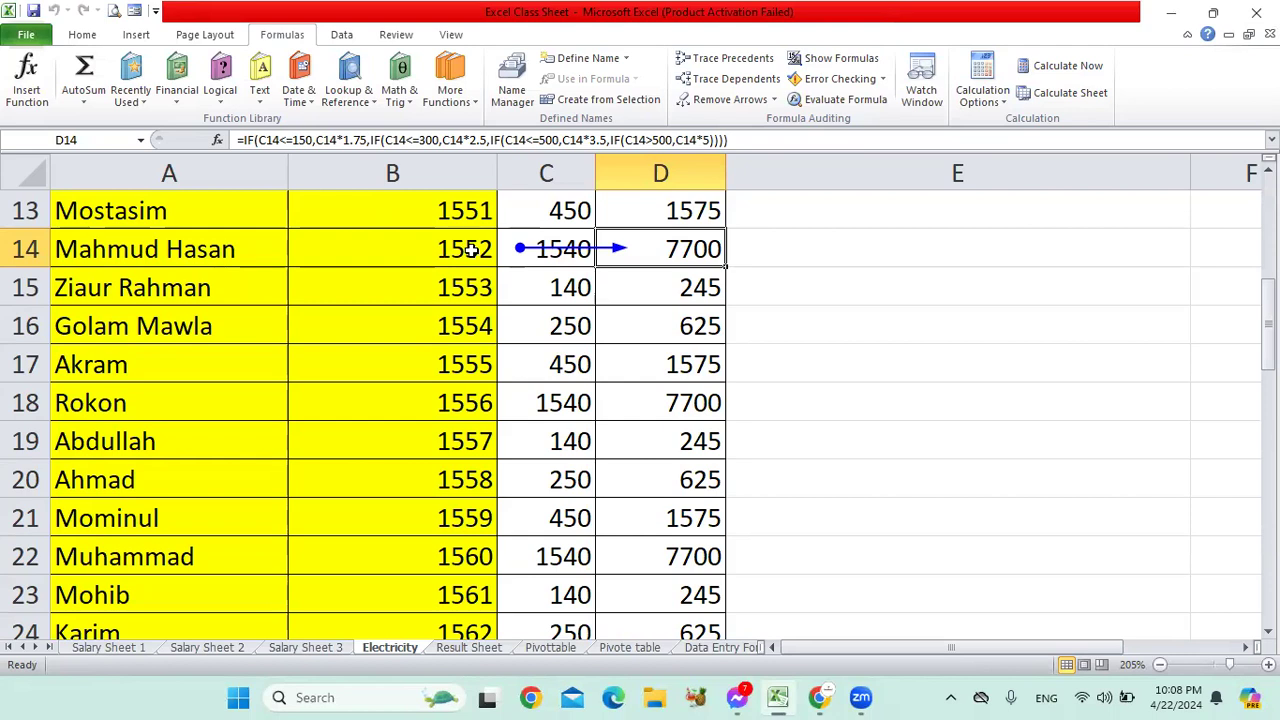
pyautogui.scroll(4, 441, 249)
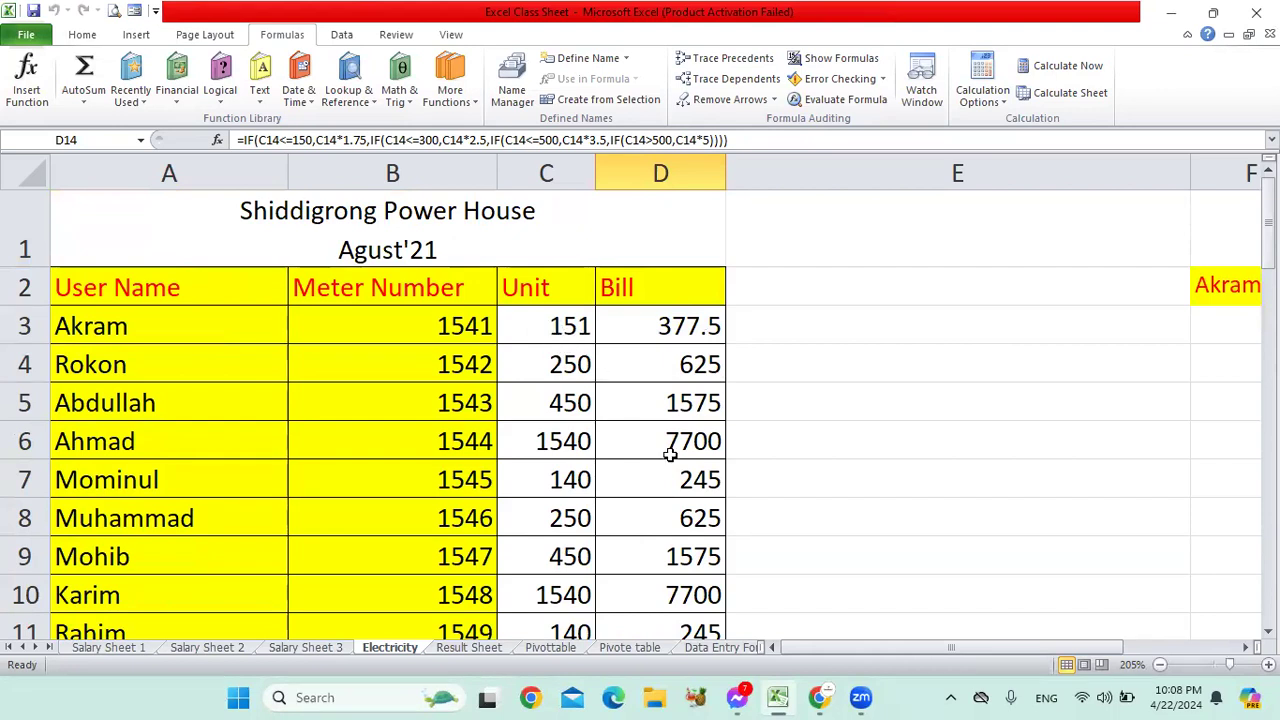
pyautogui.scroll(-2, 672, 450)
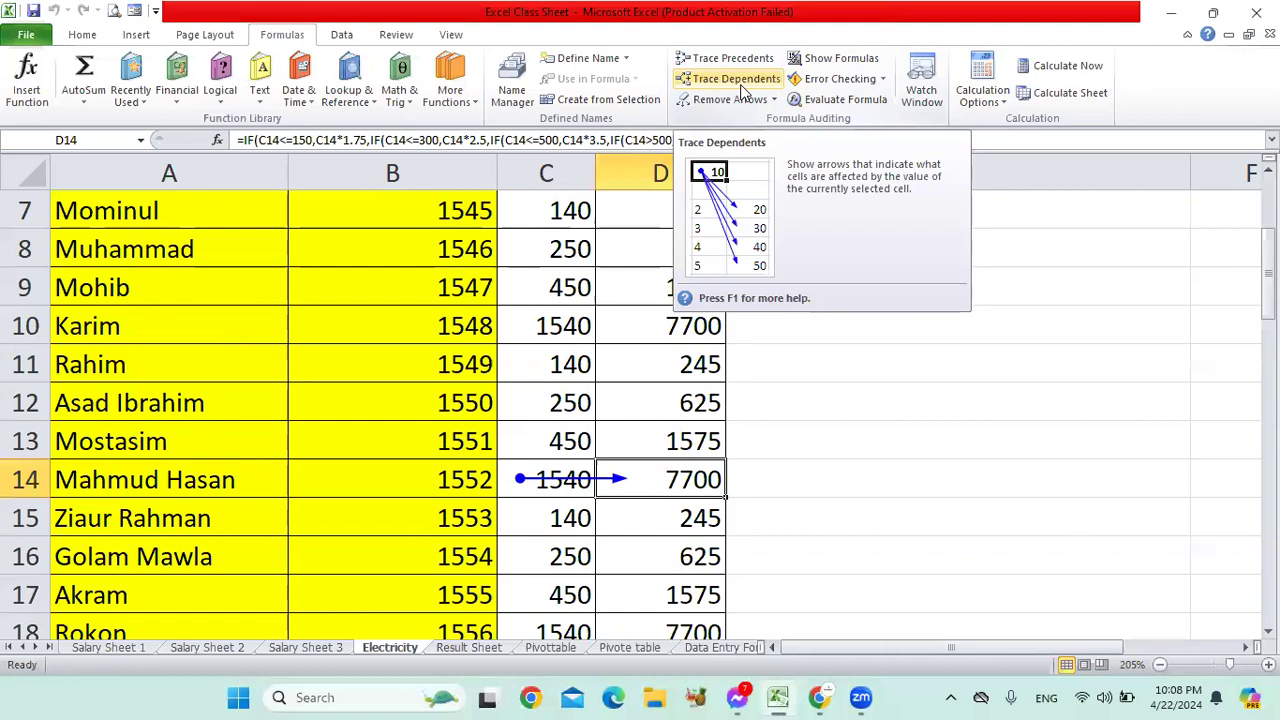
# Step: Remove the tracing arrow, then select the bill formulas in D7 and D3
pyautogui.click(724, 99)
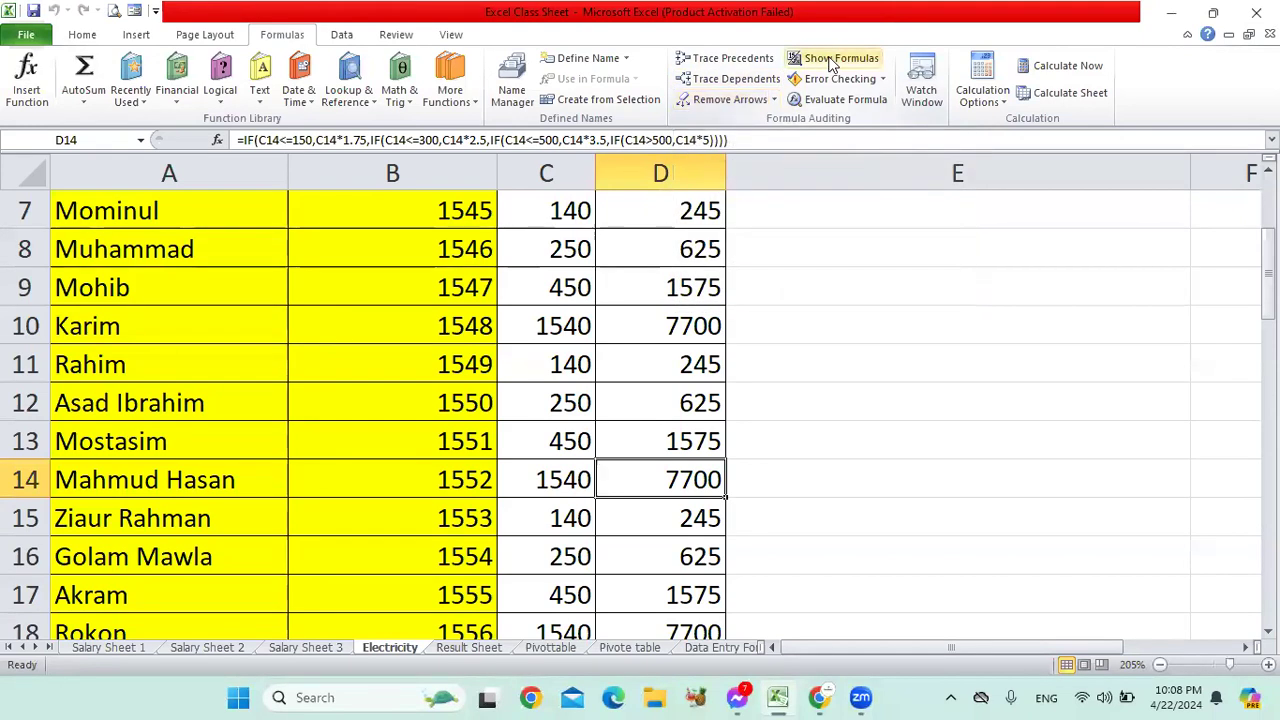
pyautogui.click(686, 210)
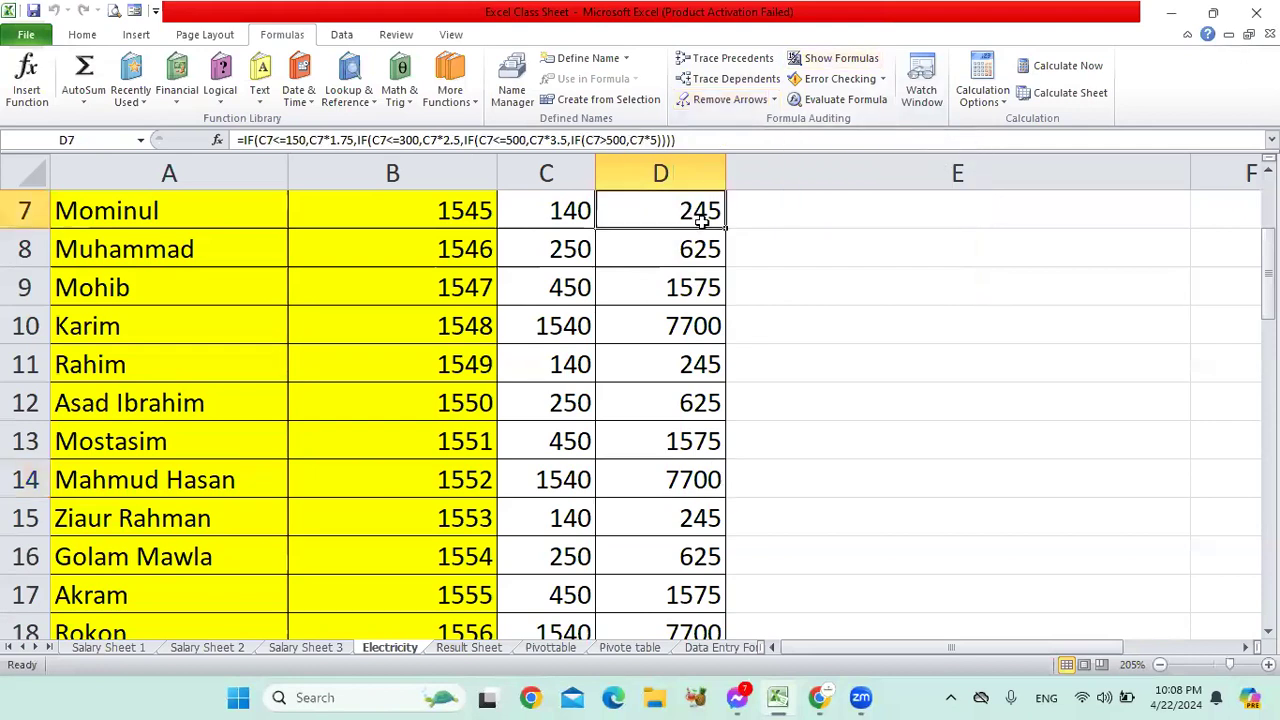
pyautogui.scroll(2, 760, 225)
pyautogui.click(668, 342)
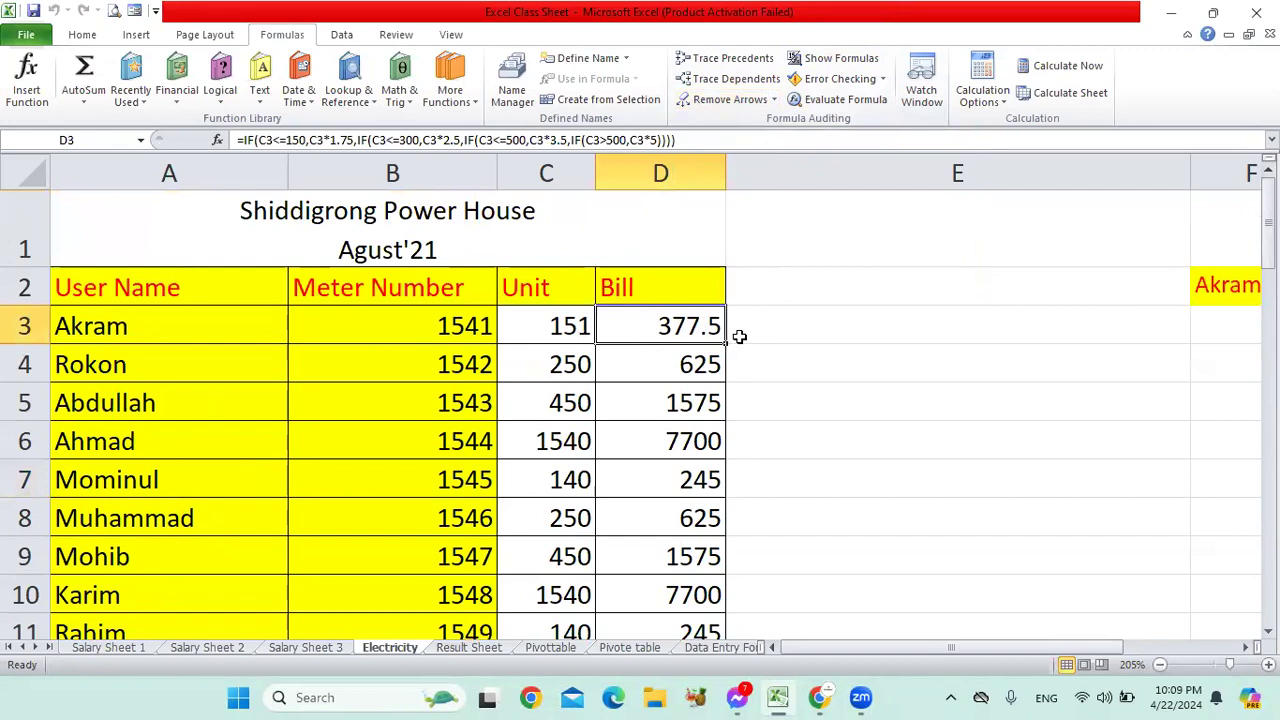
pyautogui.click(838, 62)
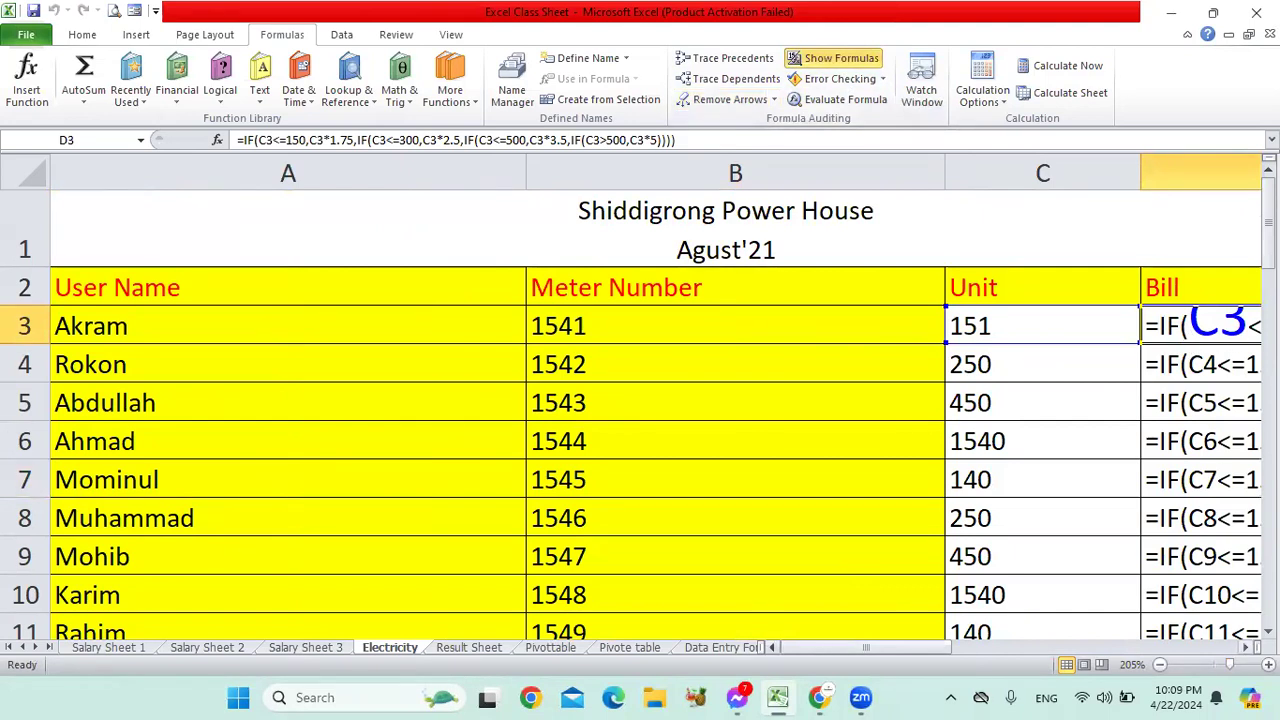
pyautogui.hscroll(1, 772, 645)
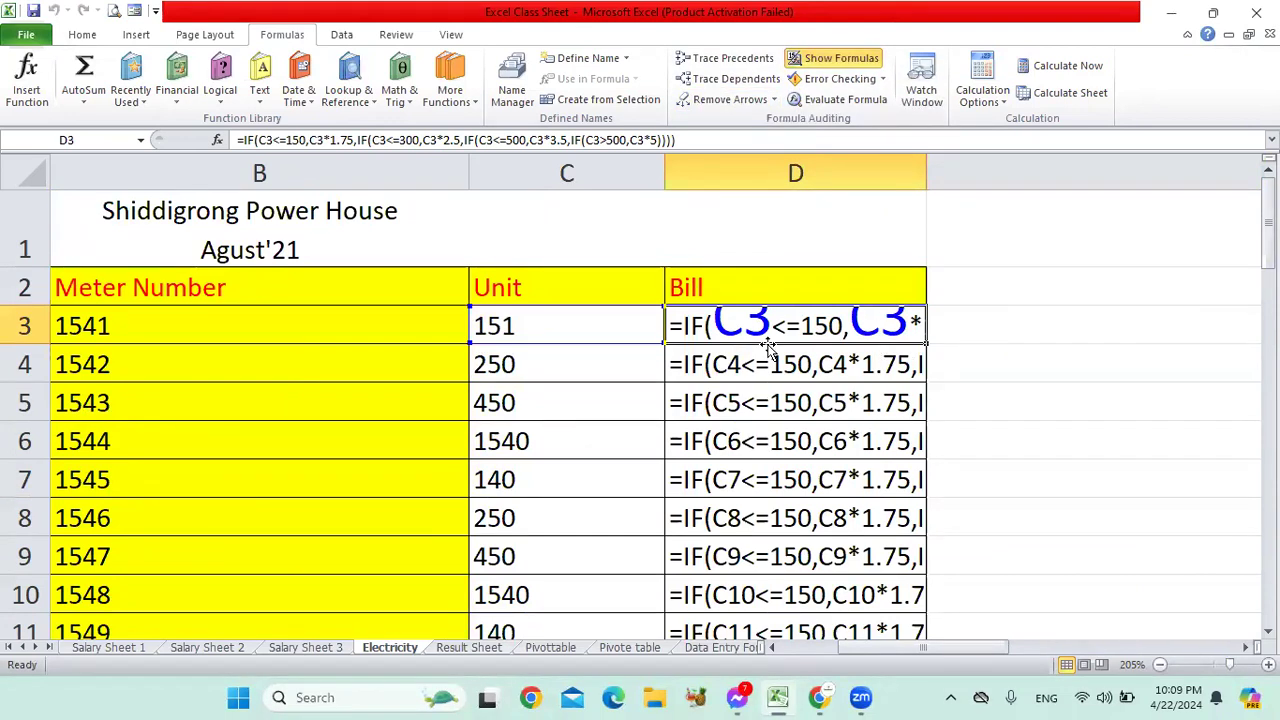
pyautogui.click(822, 64)
pyautogui.click(590, 348)
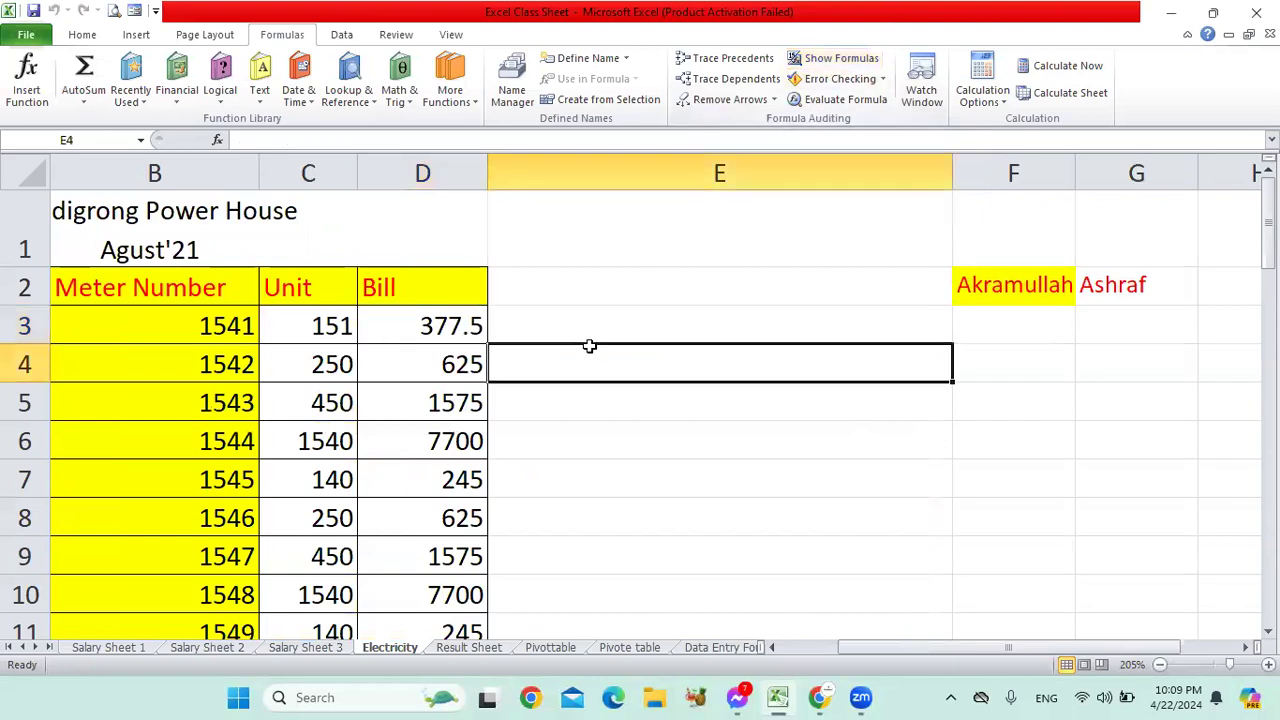
pyautogui.click(453, 339)
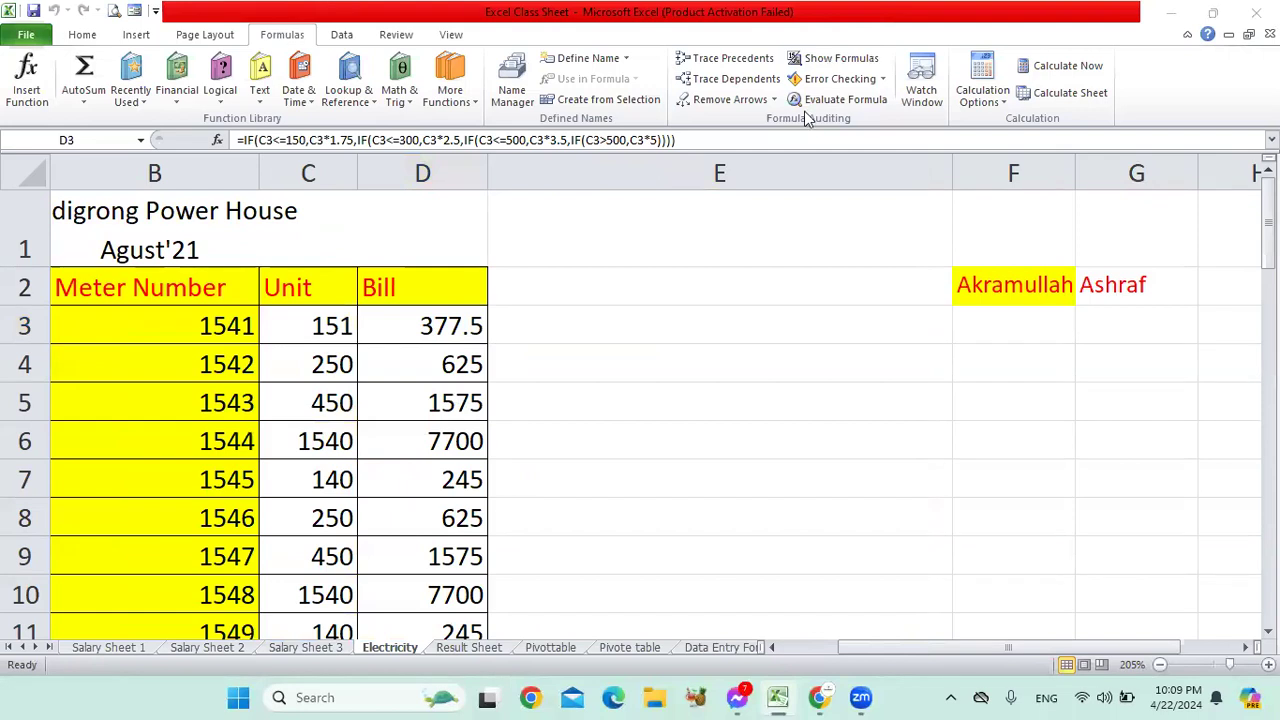
pyautogui.click(551, 325)
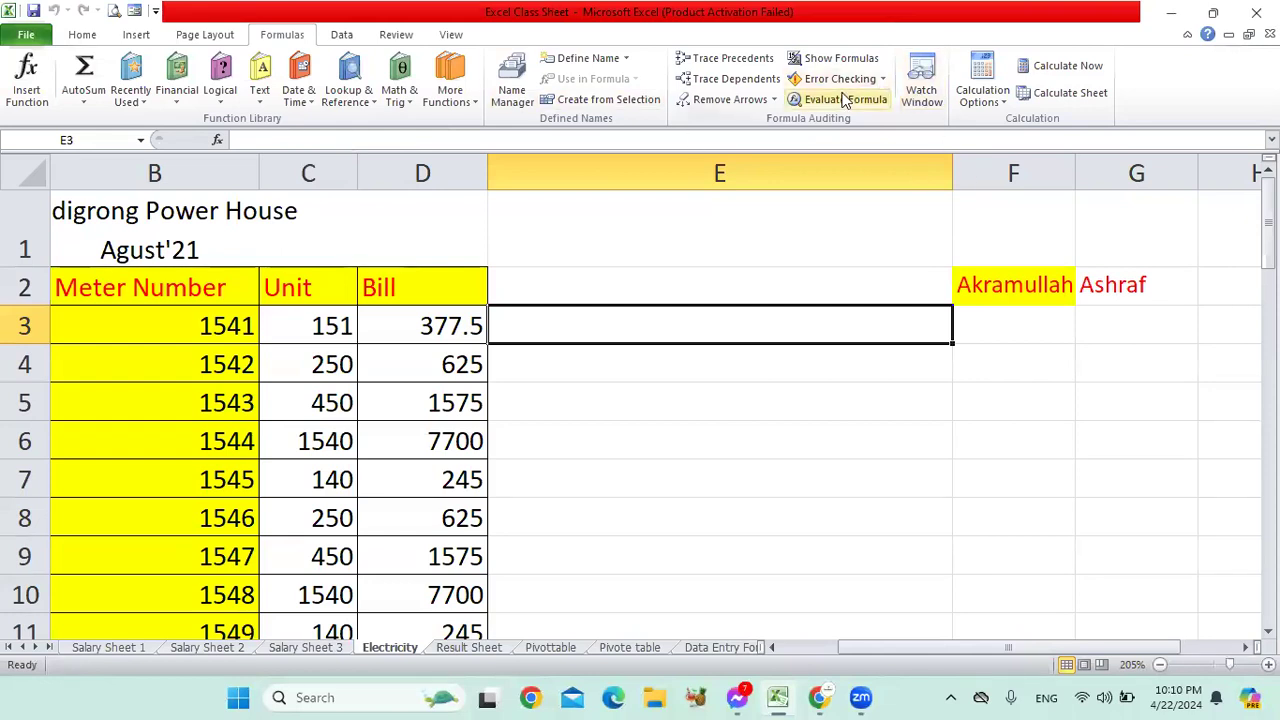
pyautogui.click(623, 428)
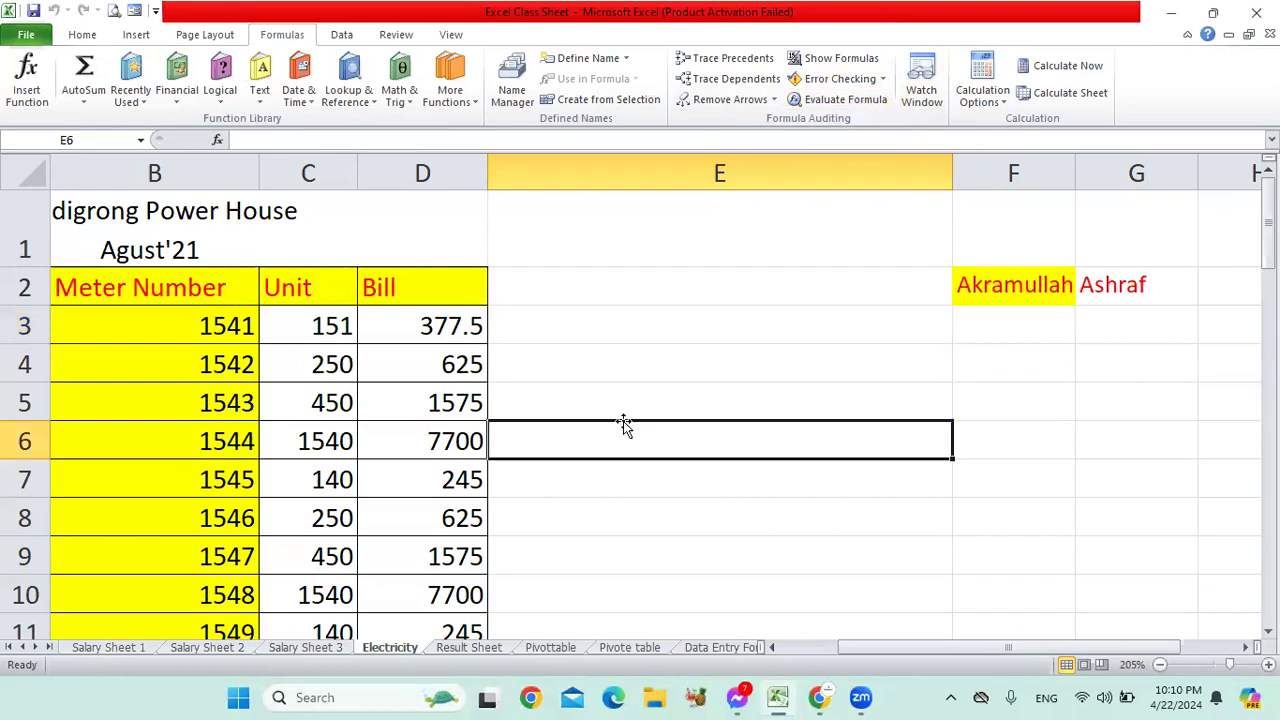
pyautogui.click(412, 352)
pyautogui.scroll(-5, 515, 408)
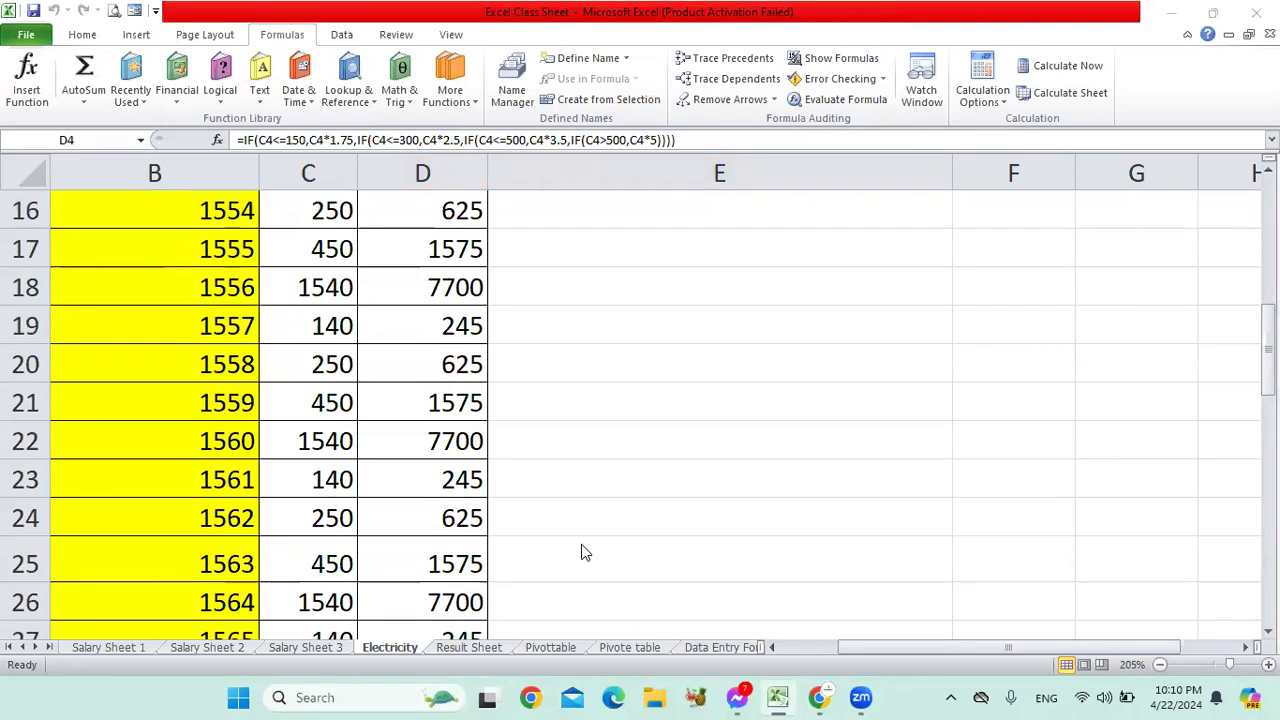
# Step: Switch to the Result Sheet and inspect the P3 total and R3 grade formula
pyautogui.click(470, 650)
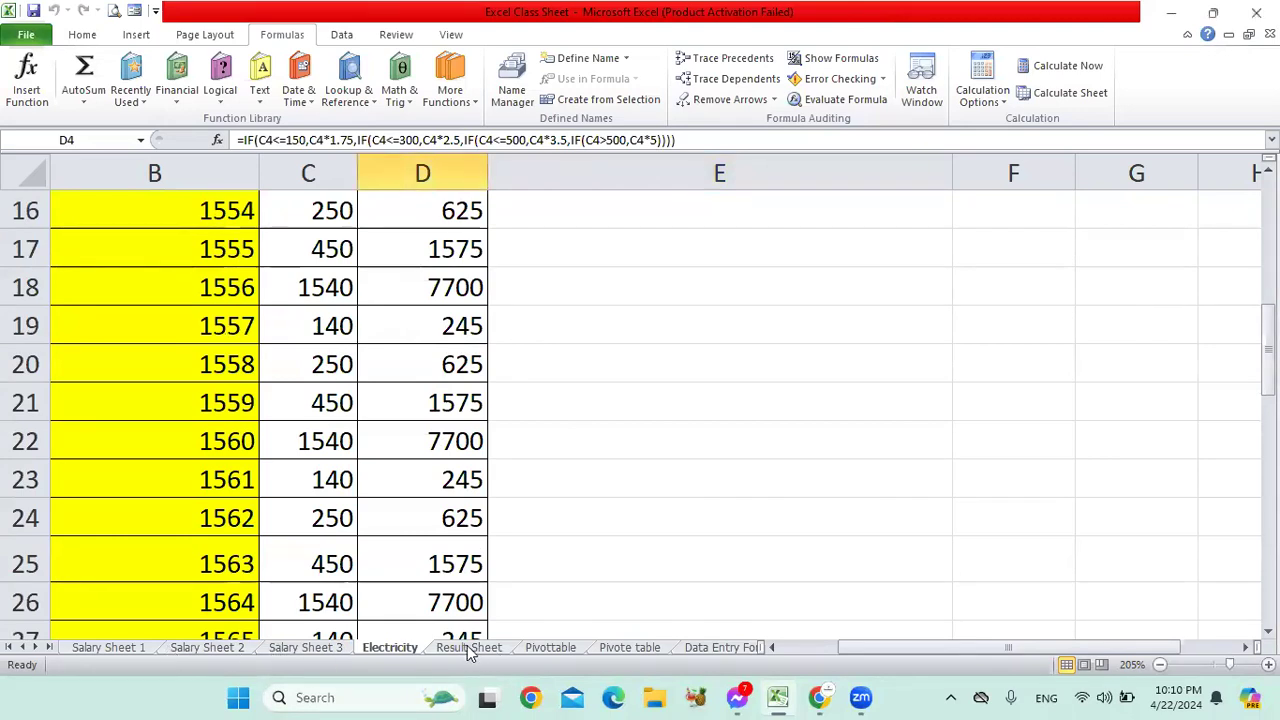
pyautogui.click(470, 648)
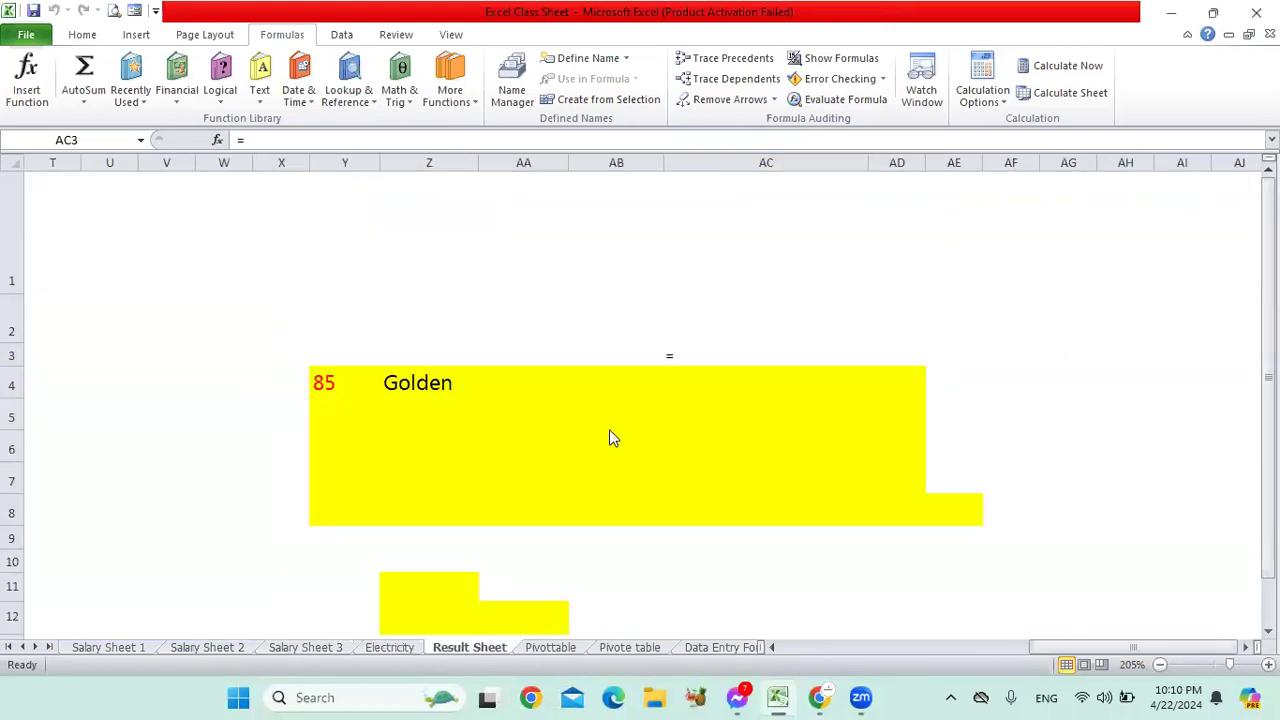
pyautogui.scroll(-7, 1100, 650)
pyautogui.moveTo(1100, 650); pyautogui.dragTo(900, 650)
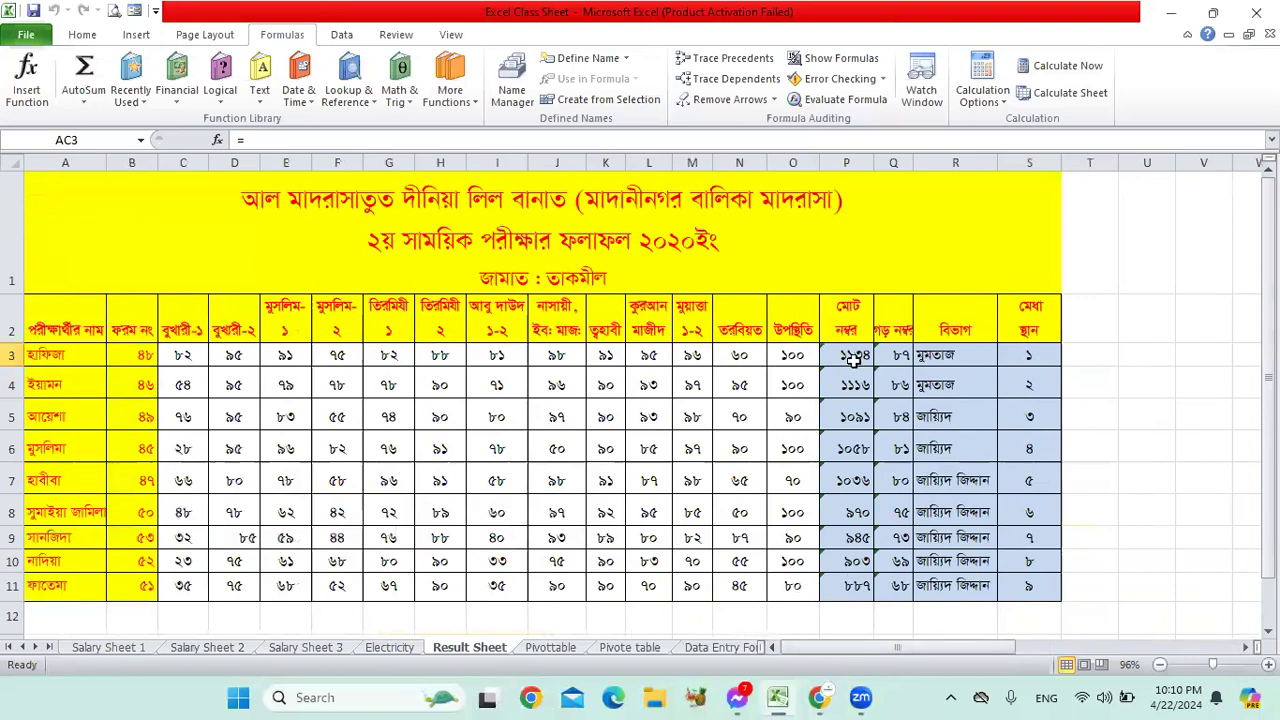
pyautogui.click(850, 360)
pyautogui.scroll(-1, 855, 360)
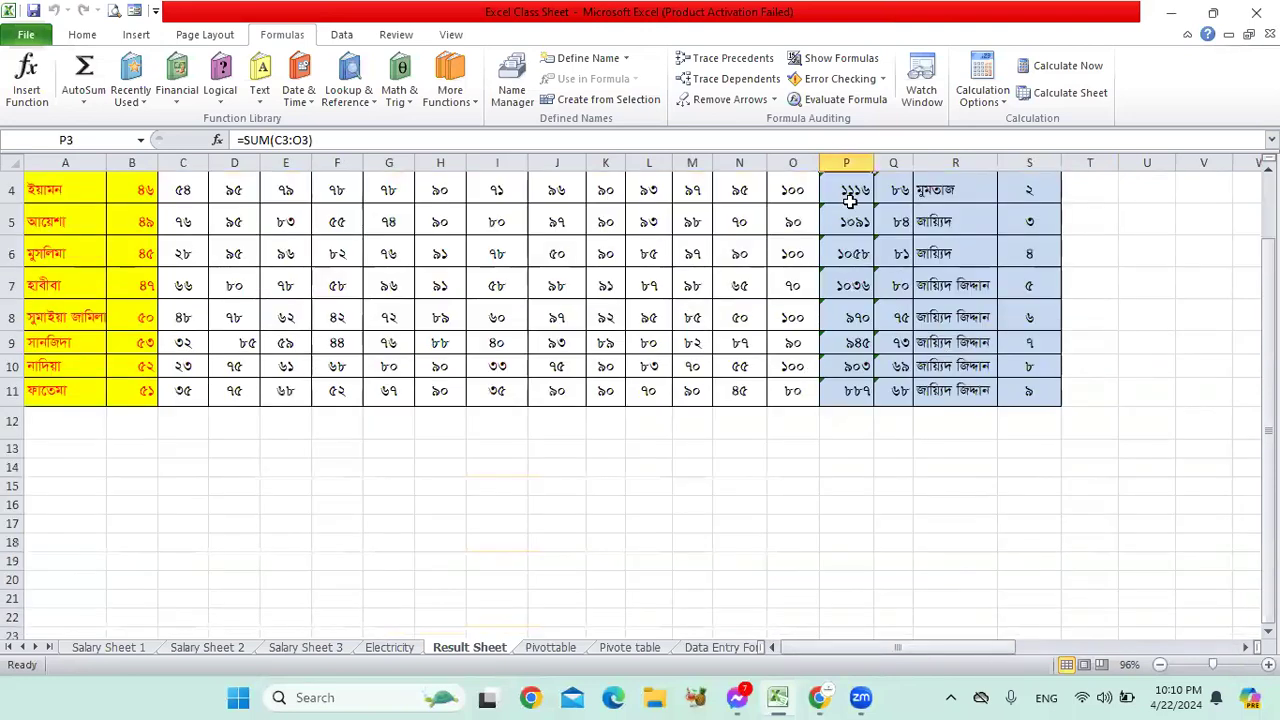
pyautogui.scroll(1, 848, 200)
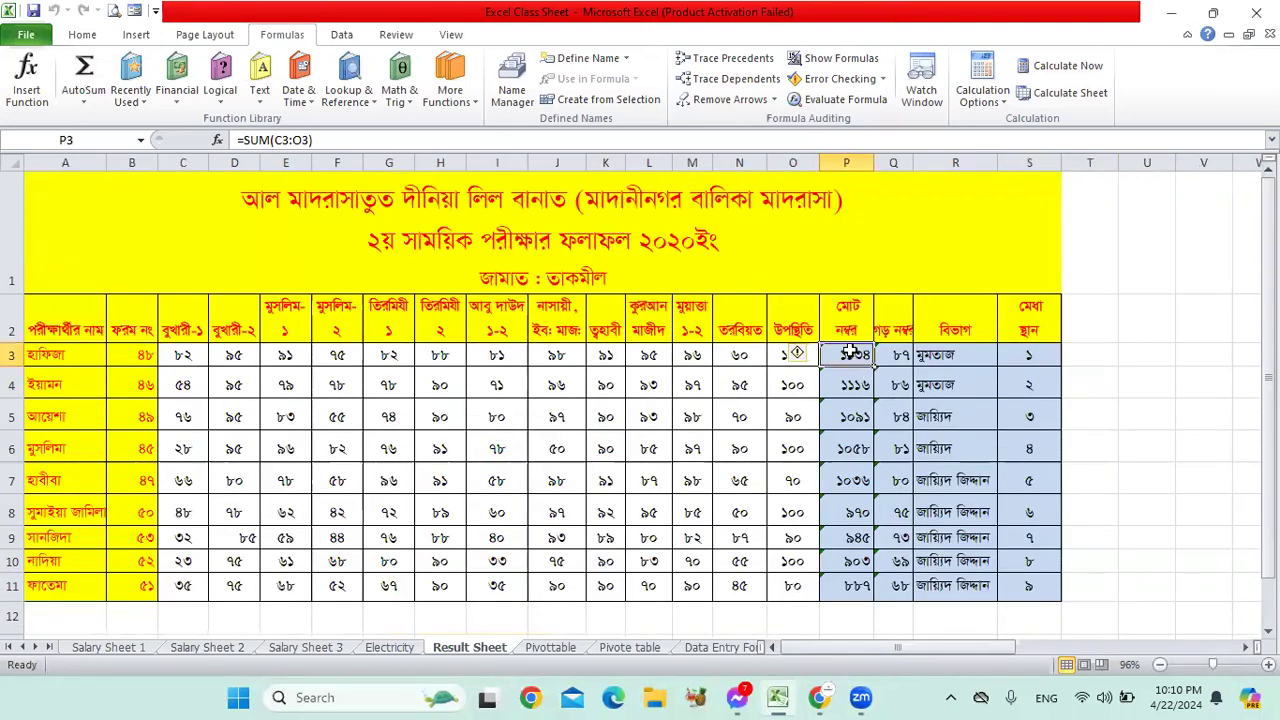
pyautogui.press('Right')
pyautogui.press('Right')
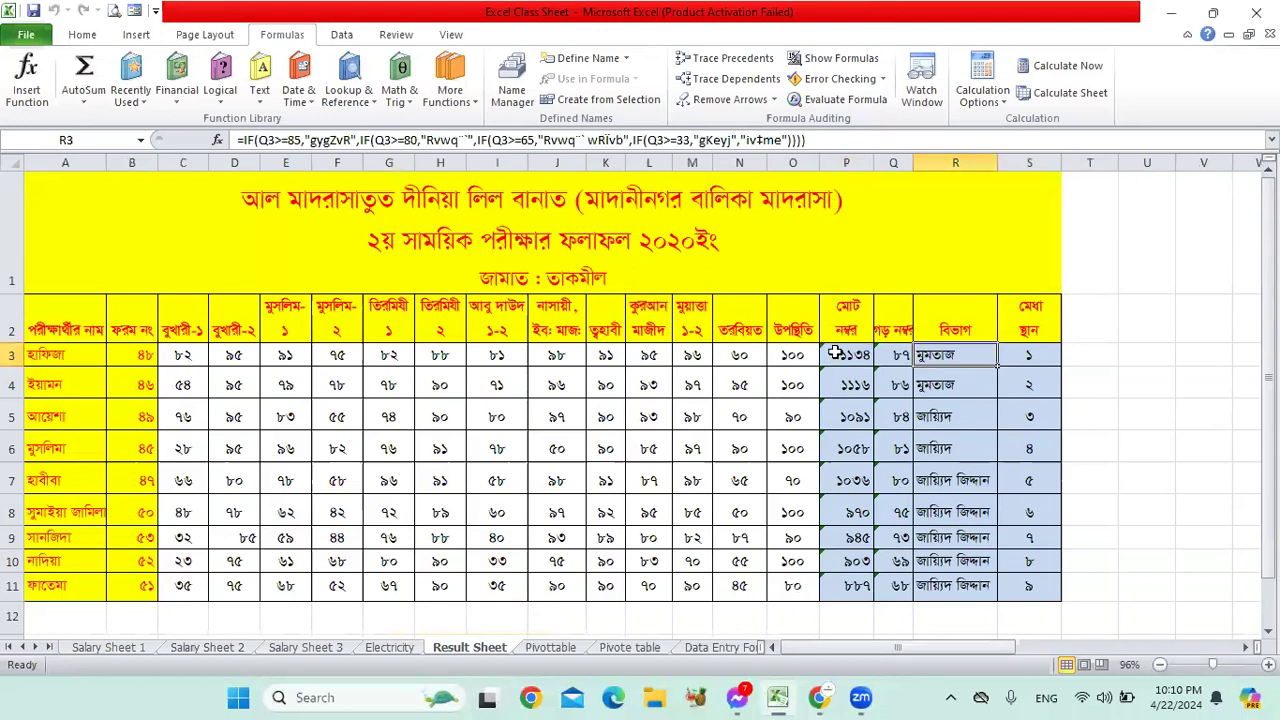
pyautogui.click(836, 355)
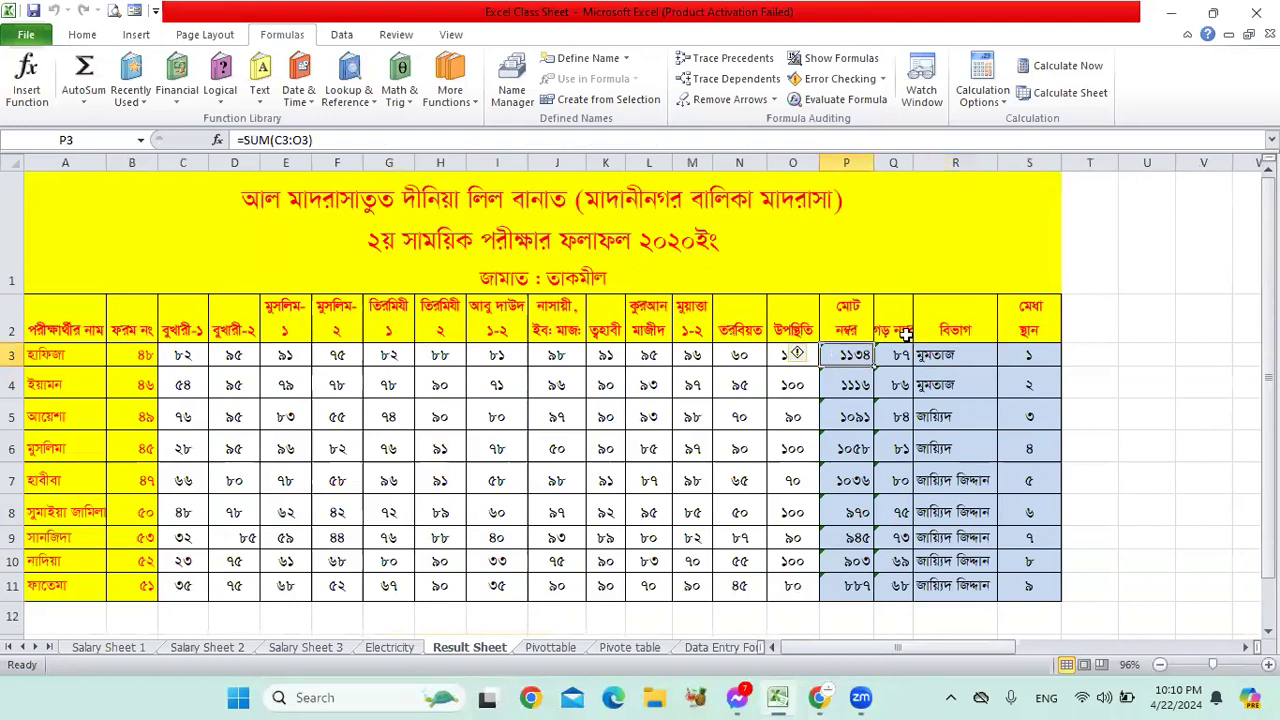
pyautogui.scroll(1, 905, 335)
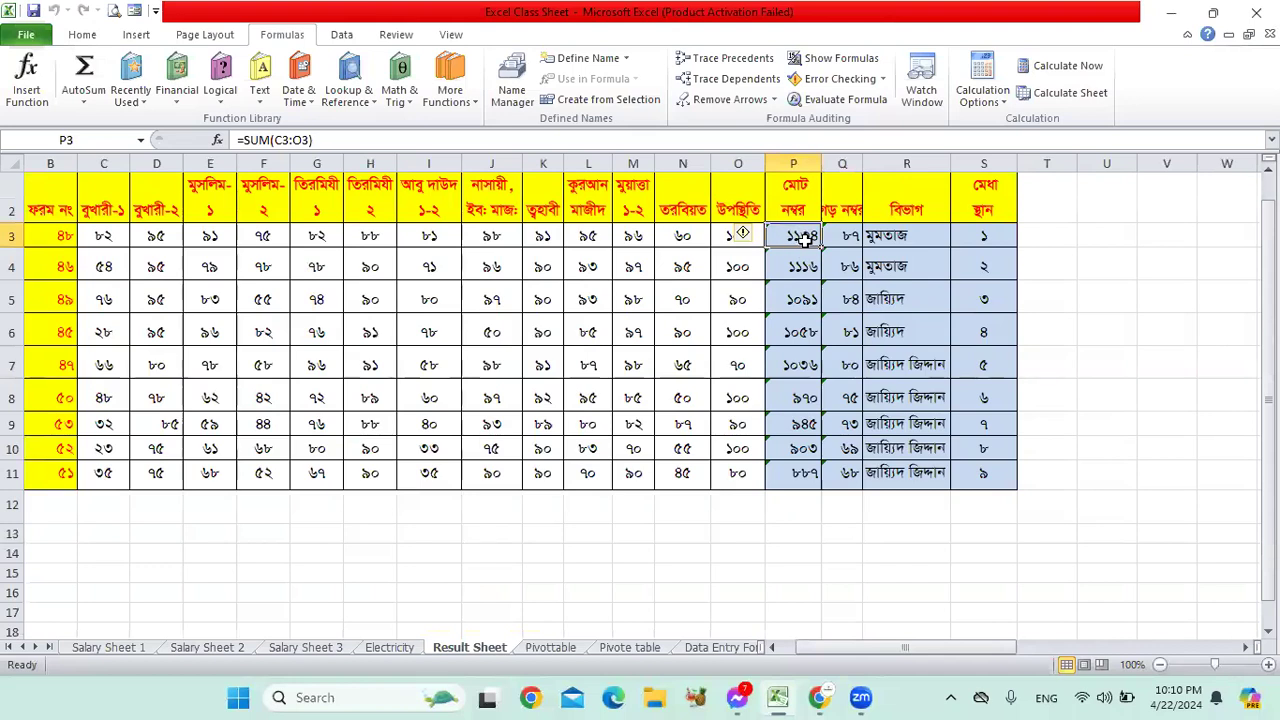
# Step: Select the marks C3:O3 to compare their status-bar sum with 1134 in P3
pyautogui.click(64, 238)
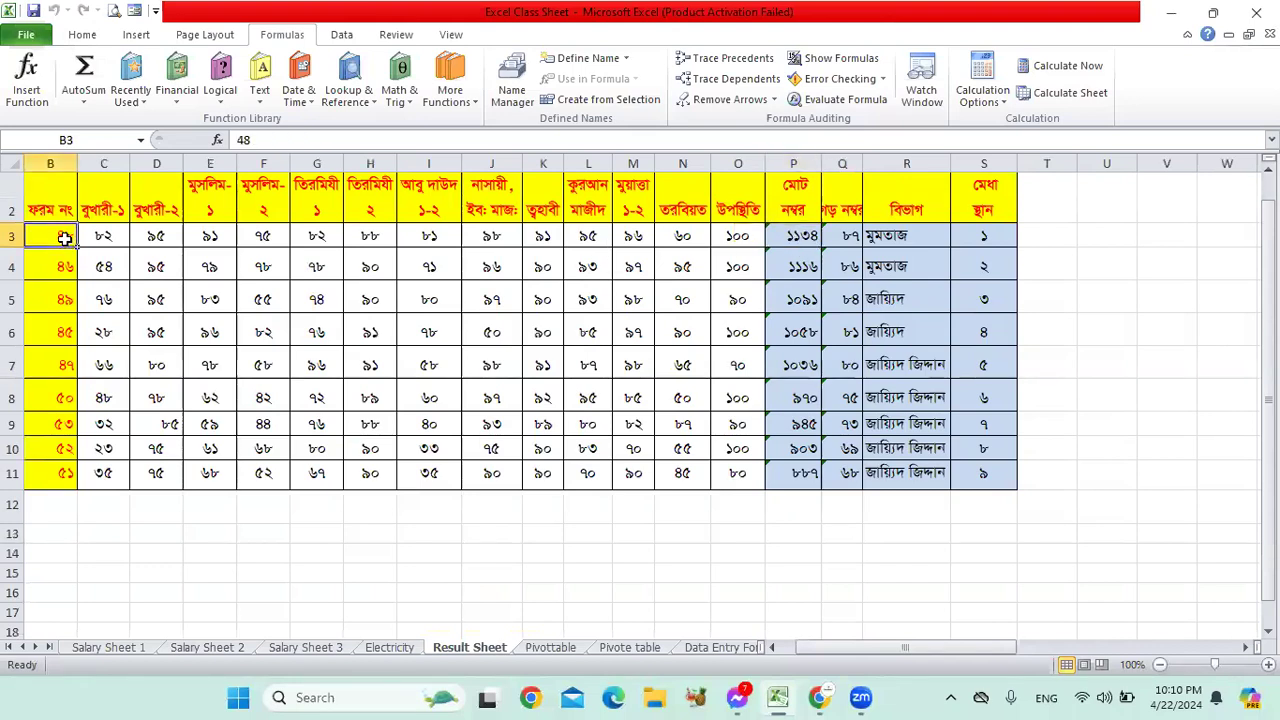
pyautogui.click(800, 233)
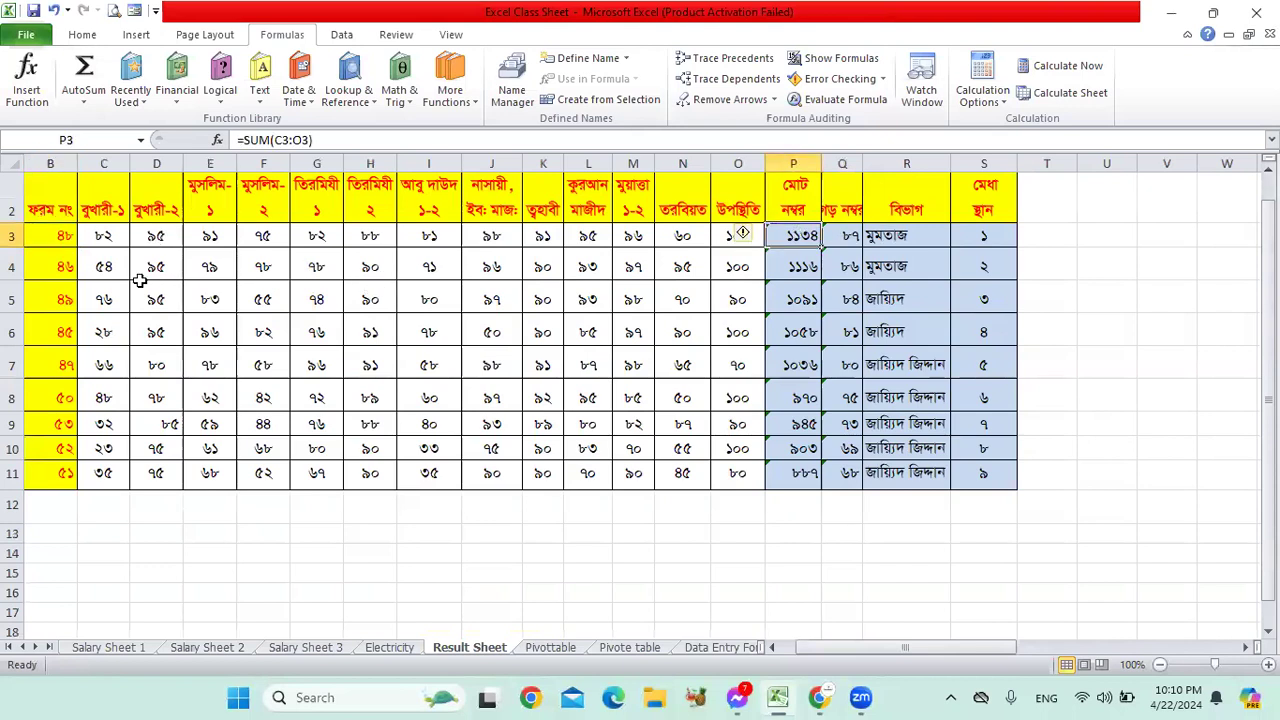
pyautogui.moveTo(100, 238); pyautogui.dragTo(156, 238)
pyautogui.moveTo(397, 238); pyautogui.dragTo(737, 237)
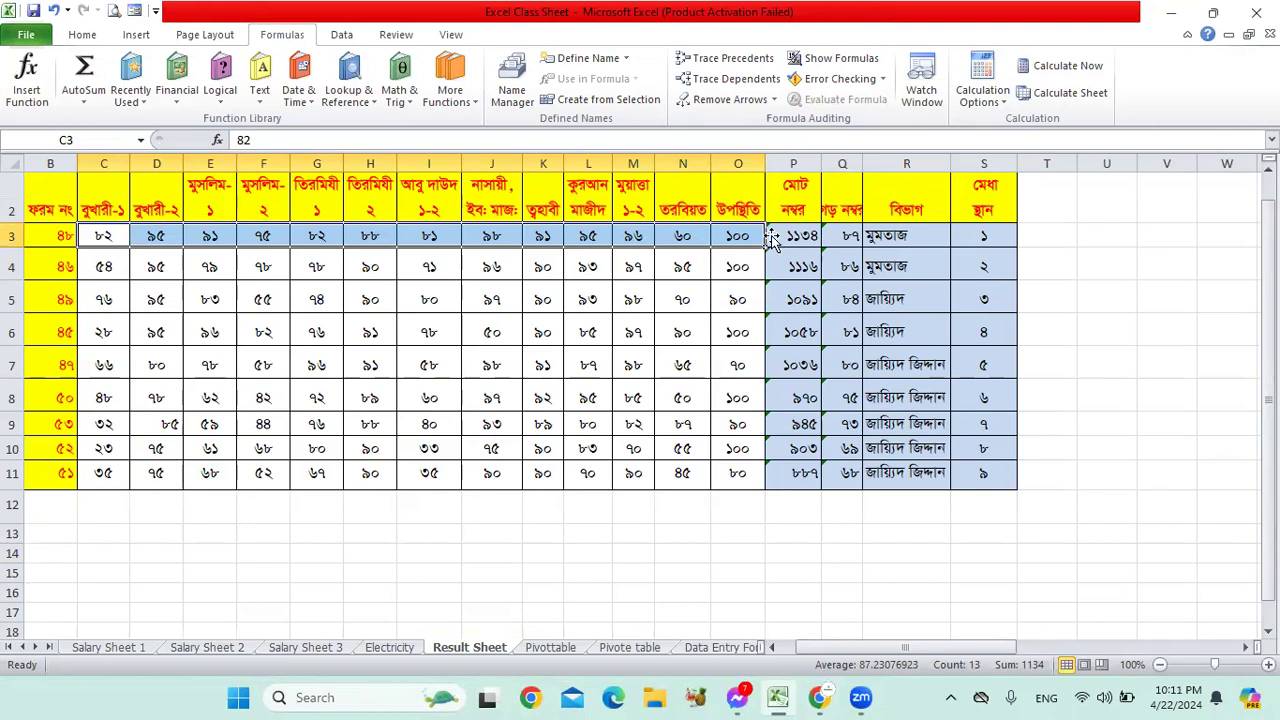
pyautogui.click(805, 235)
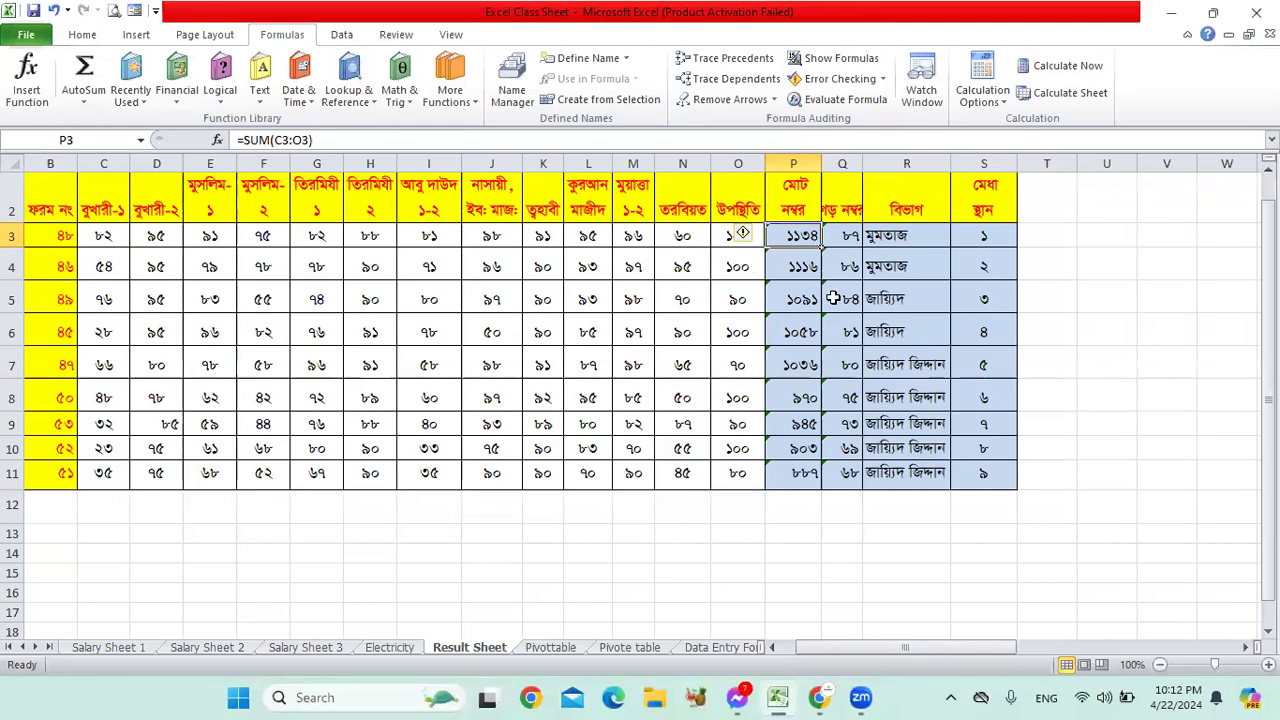
pyautogui.click(798, 274)
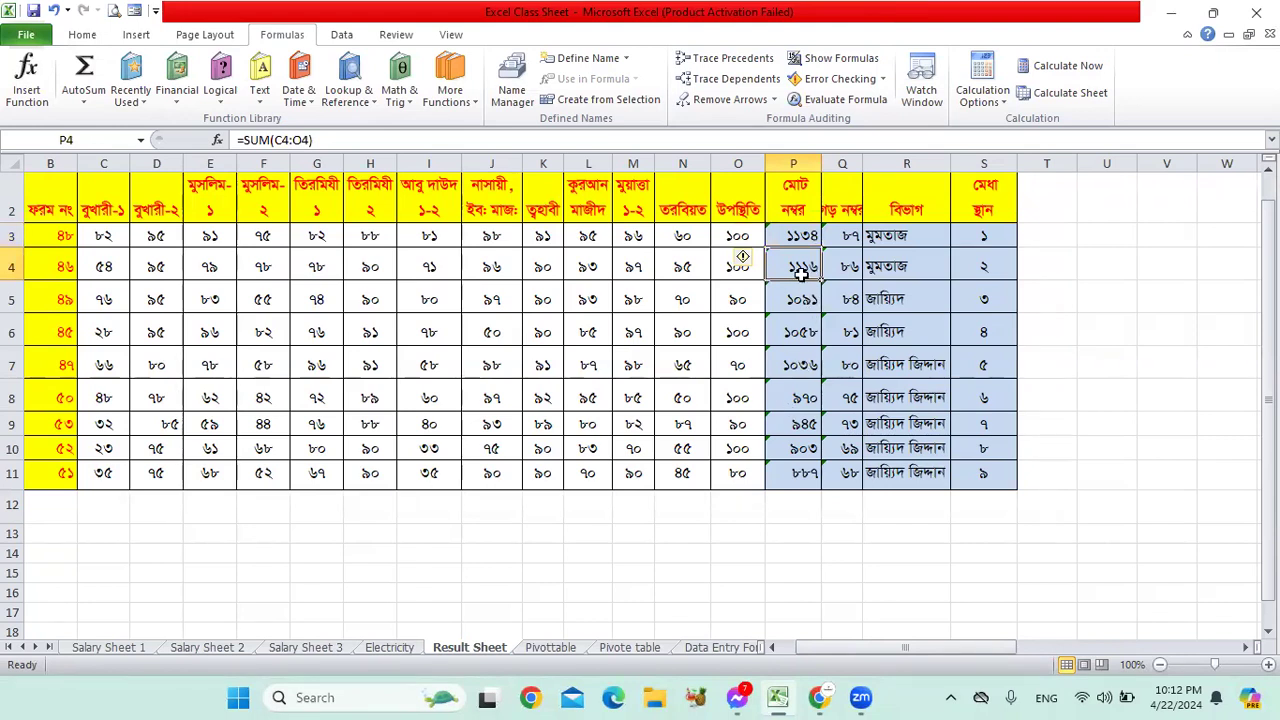
pyautogui.click(801, 300)
pyautogui.click(810, 237)
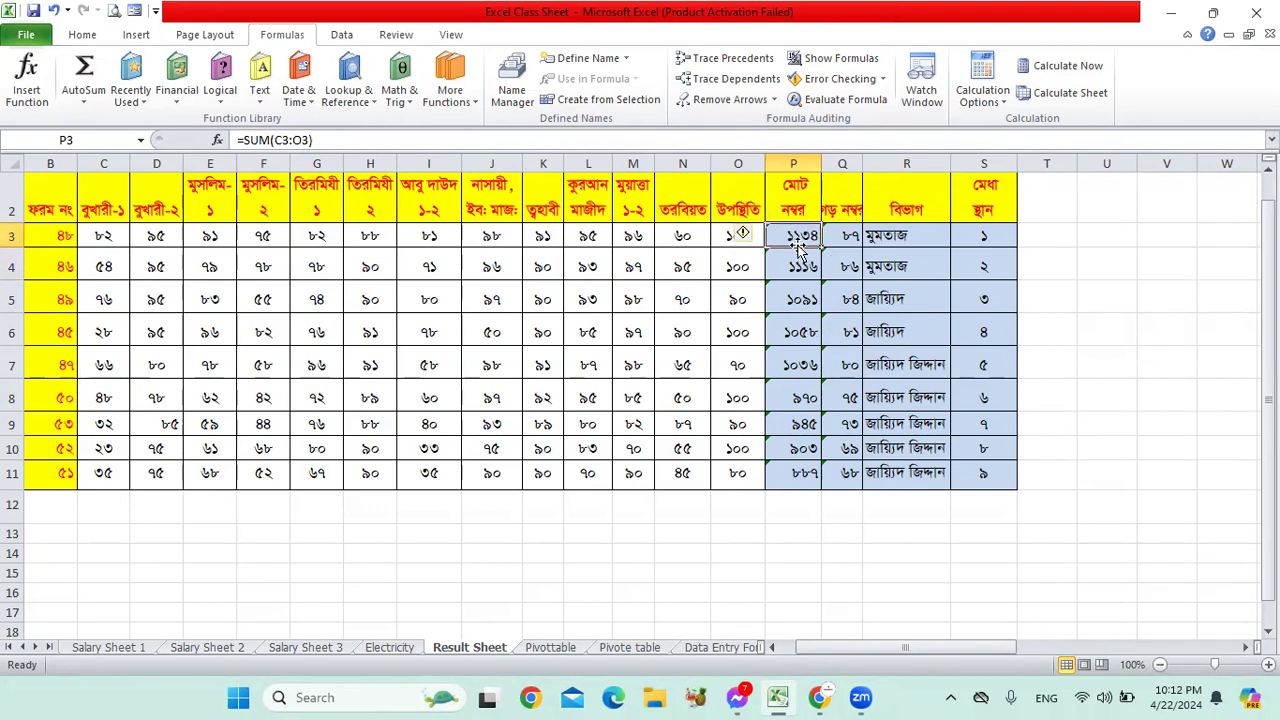
# Step: Run Error Checking and ignore the omits-adjacent-cells warnings on Q3 and P4
pyautogui.click(829, 80)
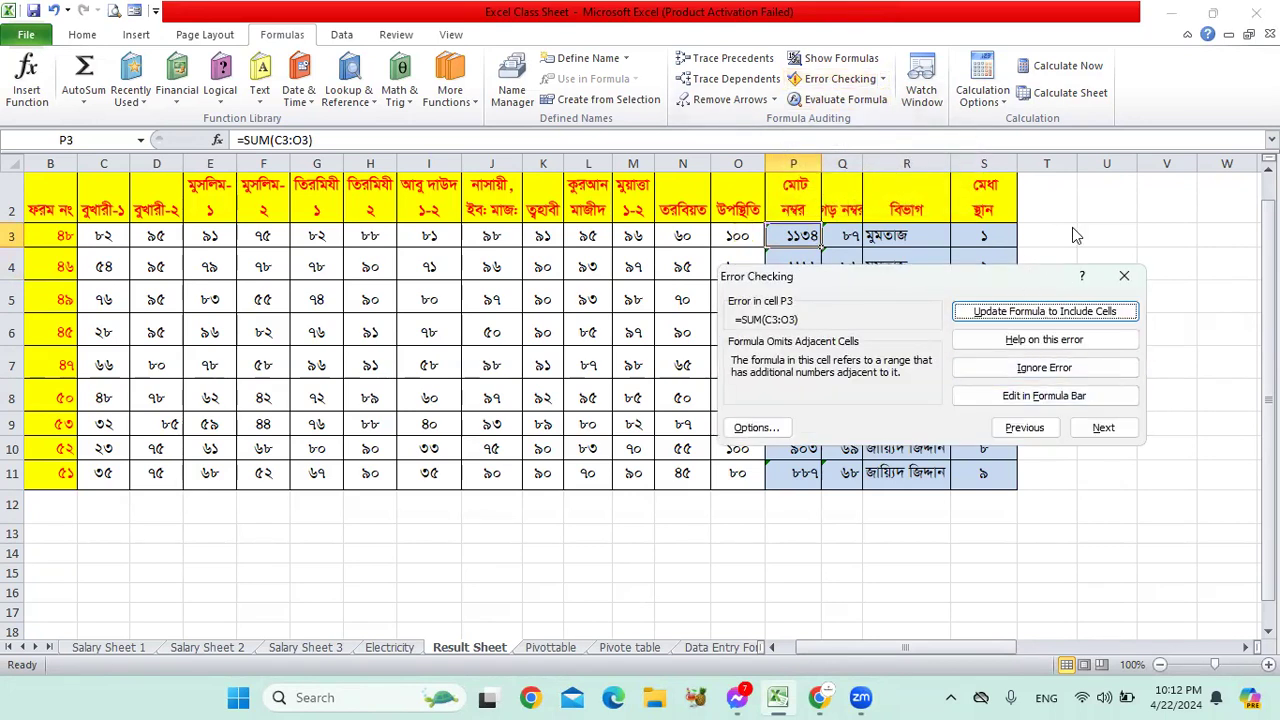
pyautogui.moveTo(1024, 278); pyautogui.dragTo(1088, 176)
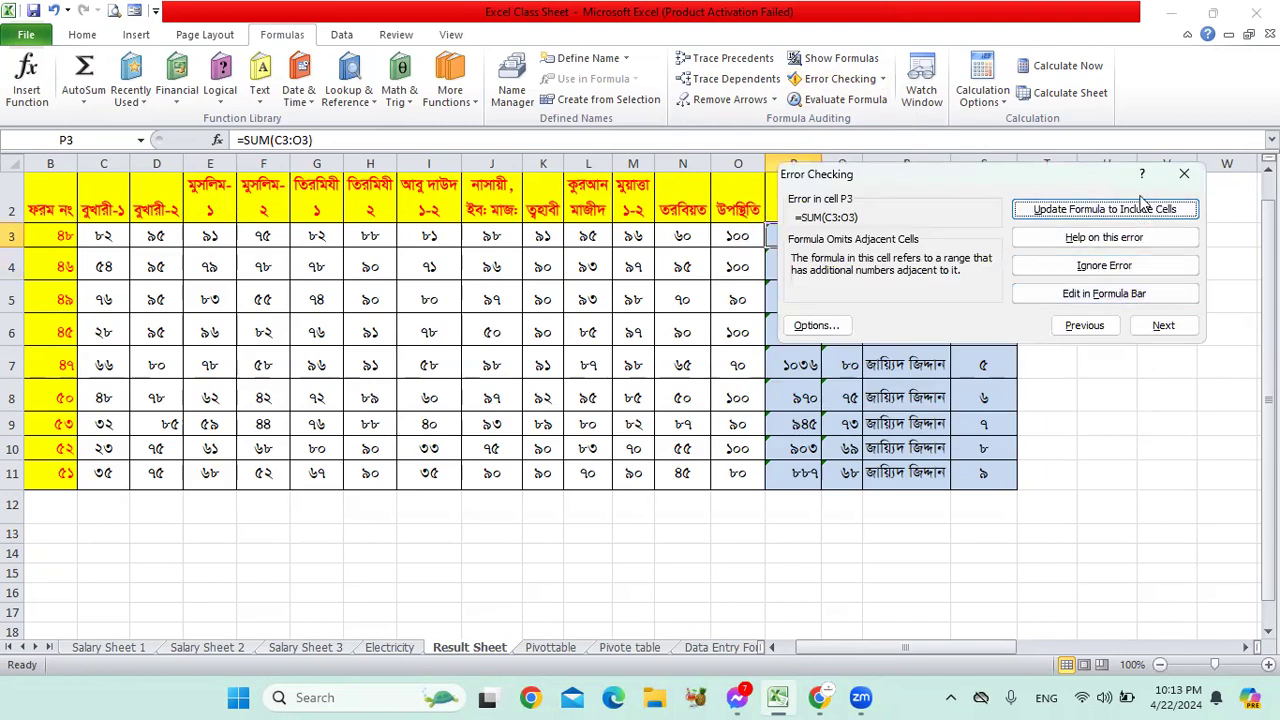
pyautogui.moveTo(1052, 178); pyautogui.dragTo(1058, 146)
pyautogui.click(1169, 293)
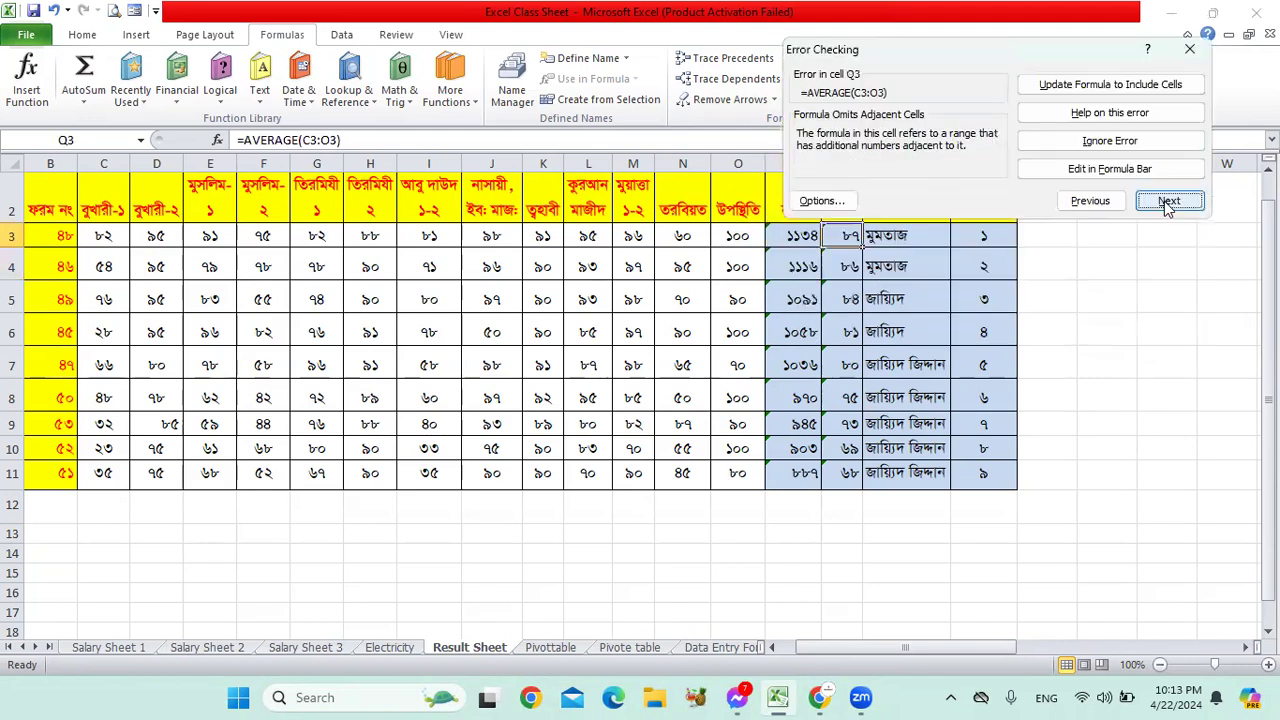
pyautogui.click(1110, 141)
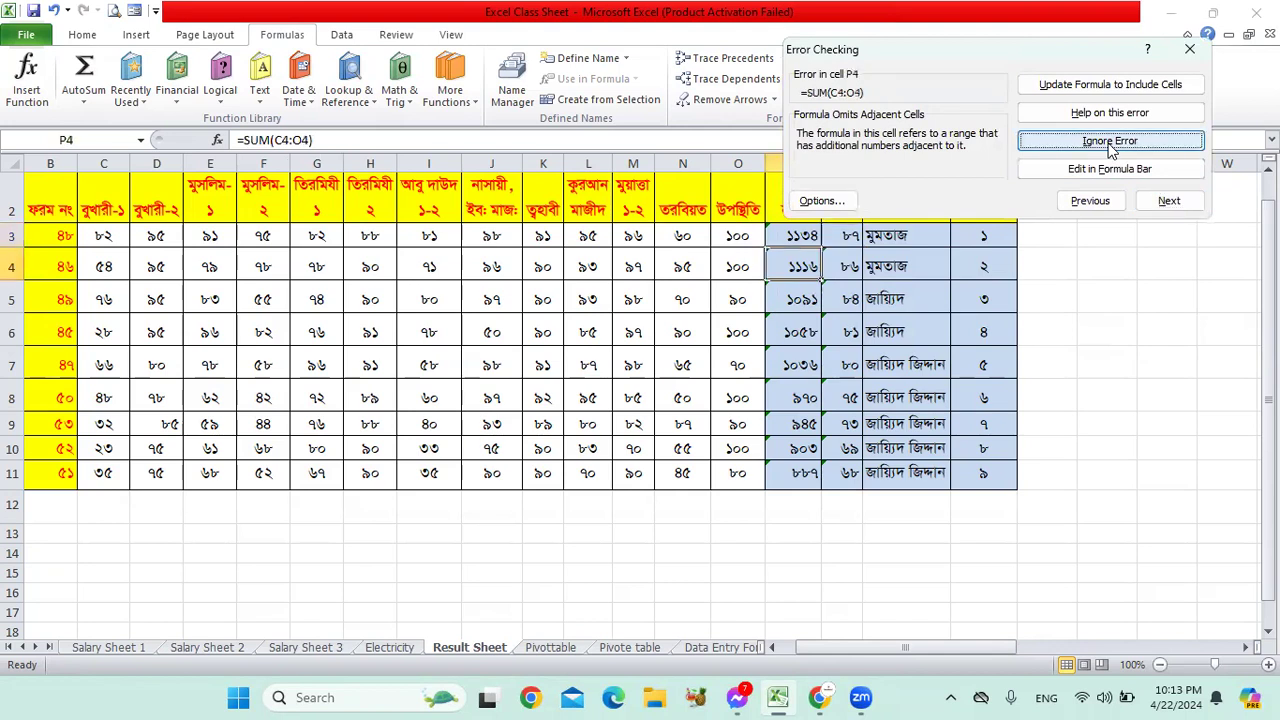
pyautogui.click(1110, 141)
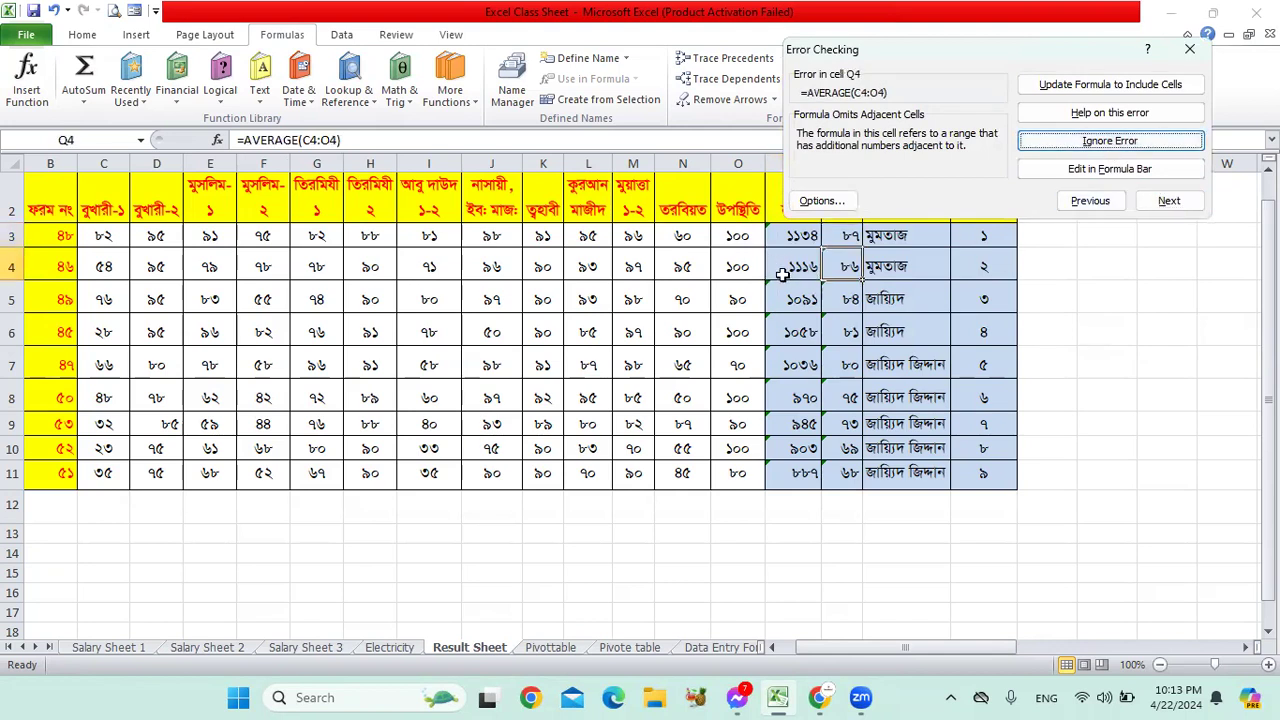
pyautogui.click(777, 242)
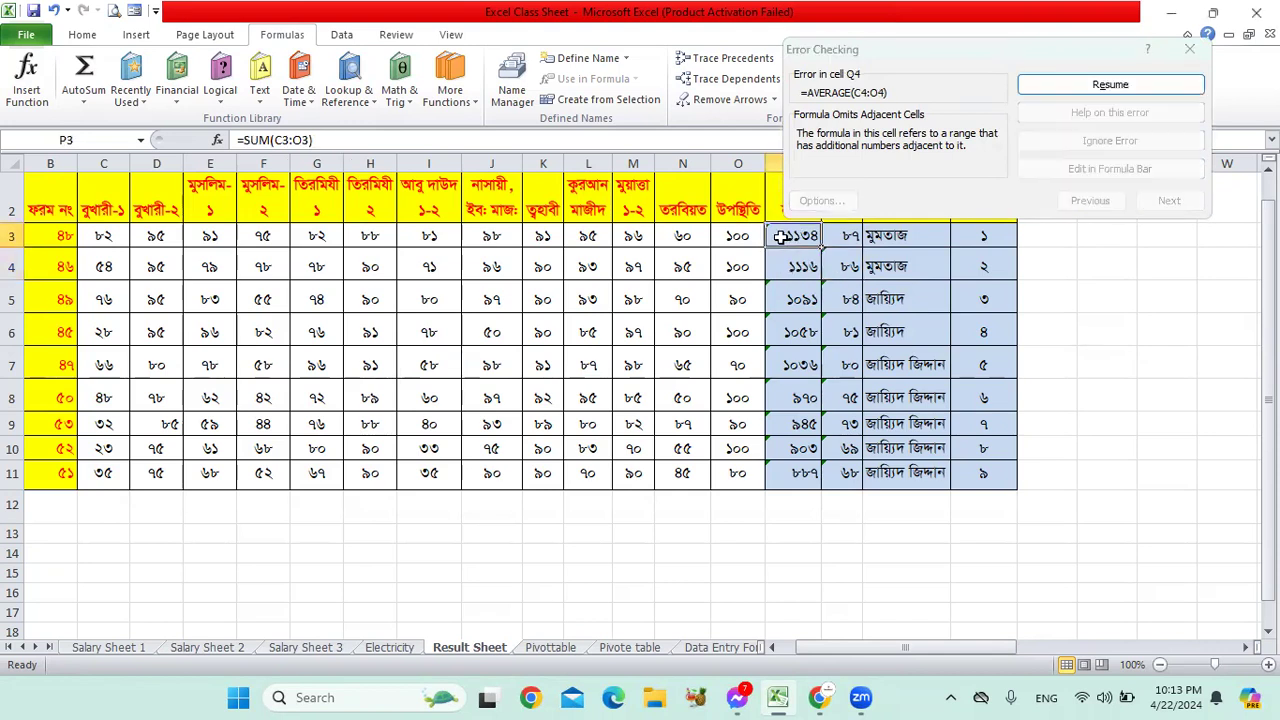
pyautogui.click(1113, 163)
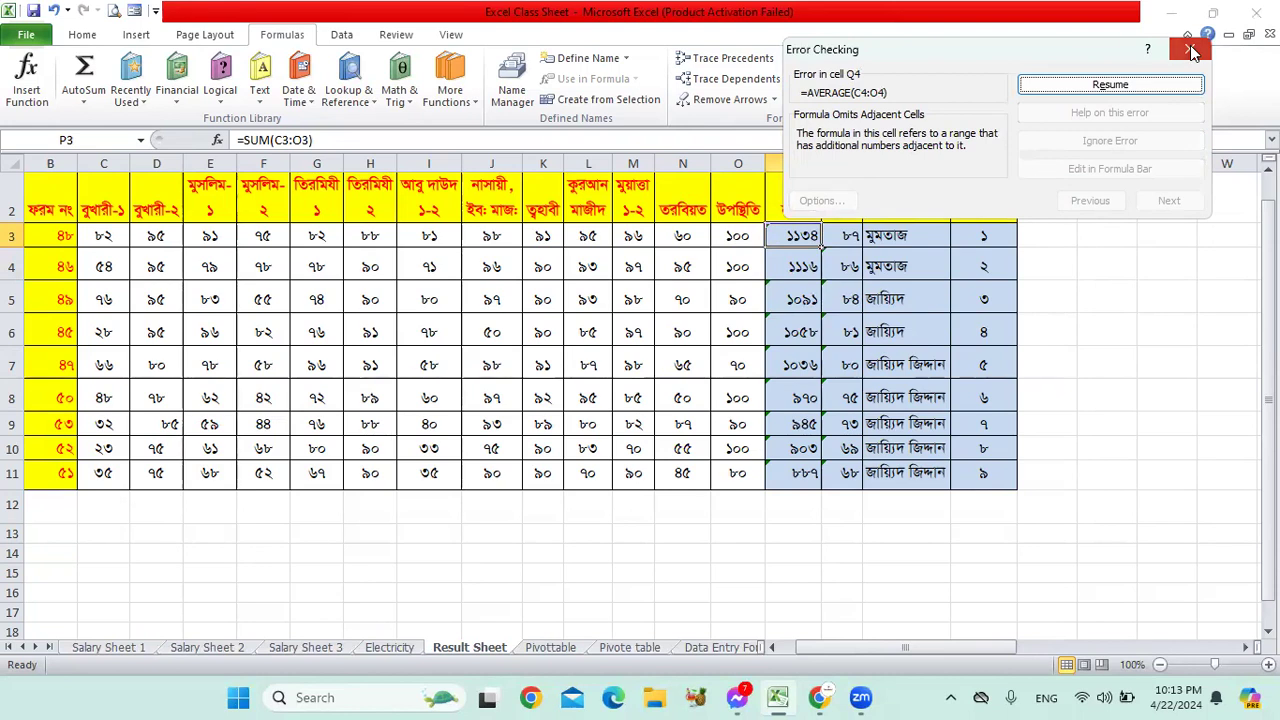
pyautogui.click(1148, 82)
# Step: Inspect totals P3 to P5, form number B4 and the Q4 average afterwards
pyautogui.click(908, 298)
pyautogui.click(783, 263)
pyautogui.click(788, 238)
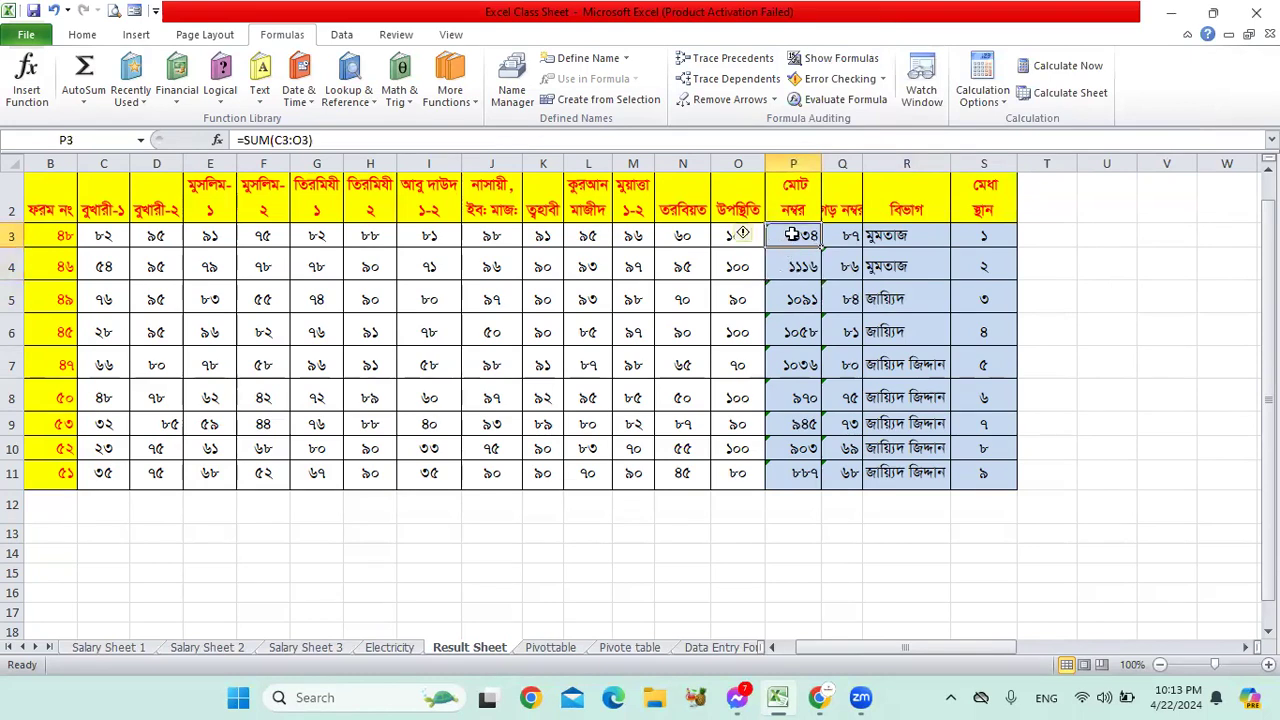
pyautogui.click(793, 291)
pyautogui.click(793, 266)
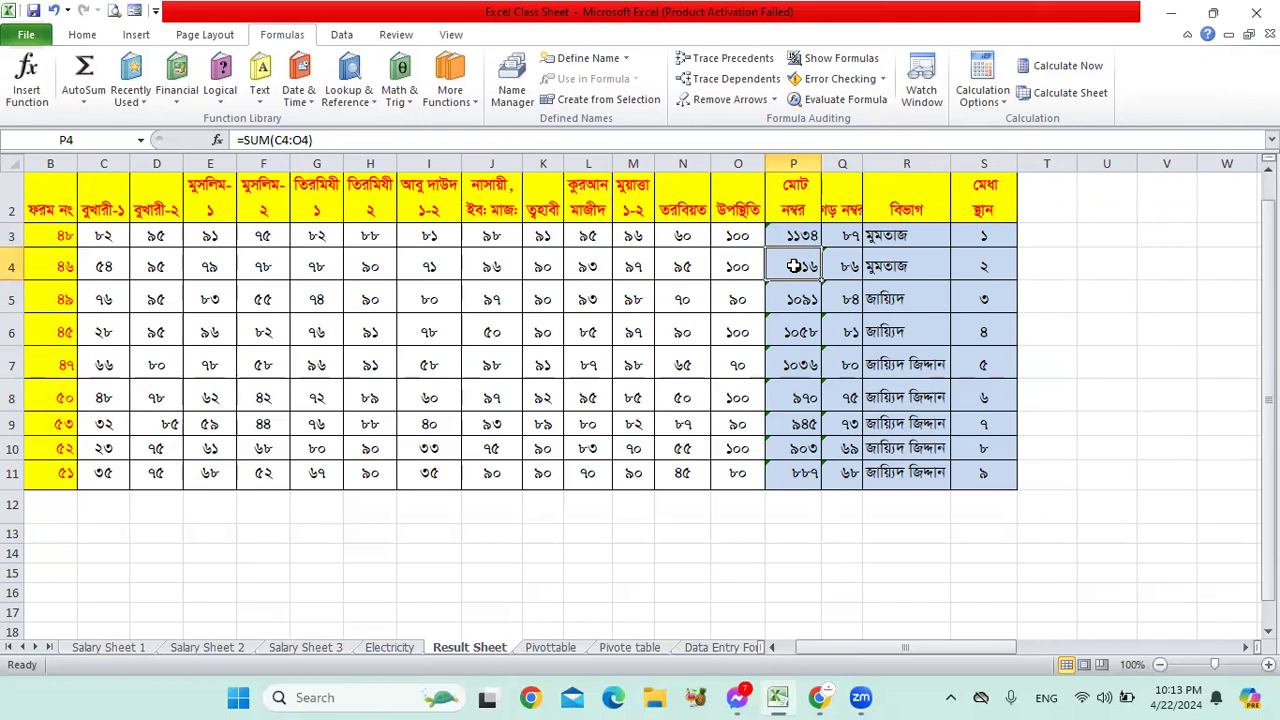
pyautogui.click(55, 268)
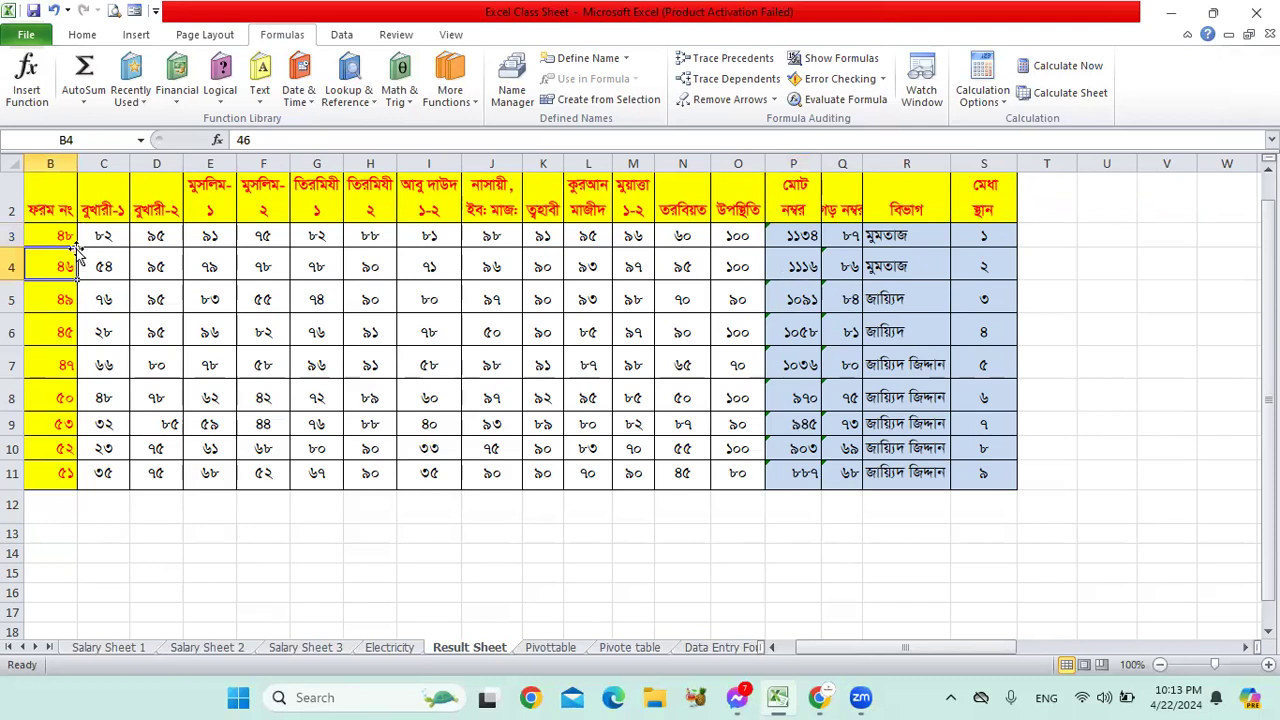
pyautogui.click(848, 268)
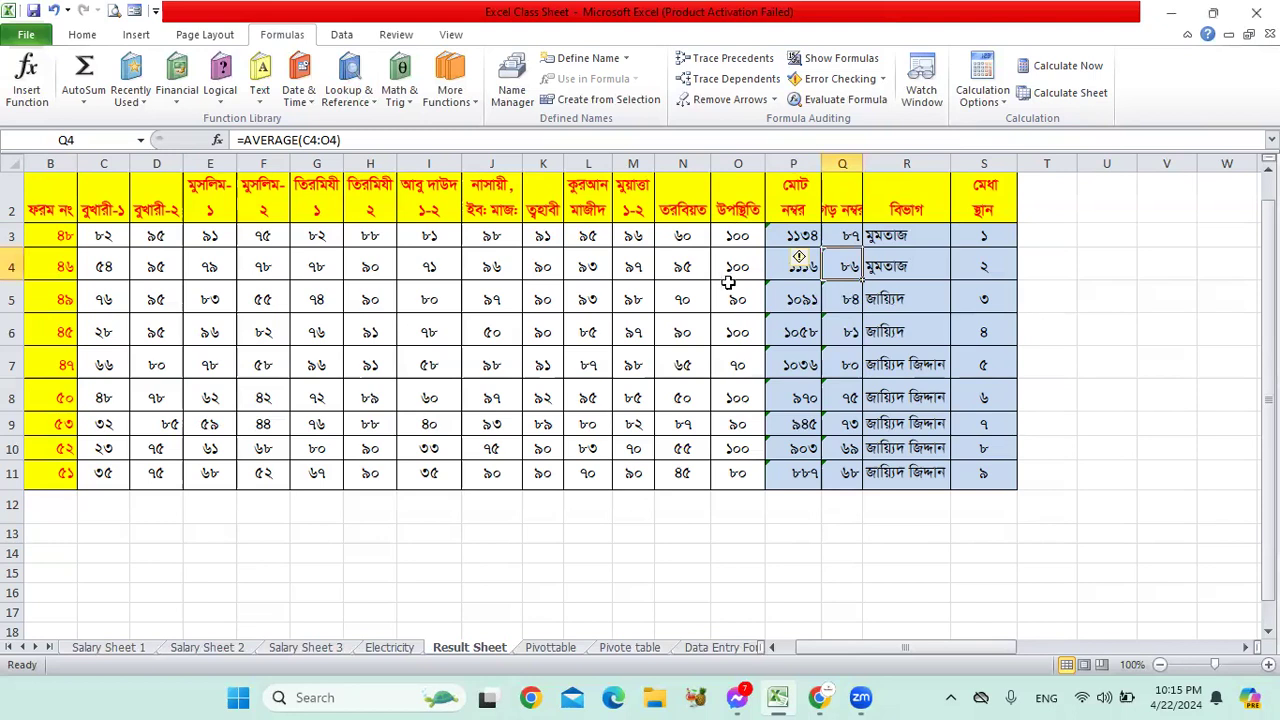
# Step: Add watches for cells K4:N8 in a floating Watch Window
pyautogui.click(918, 98)
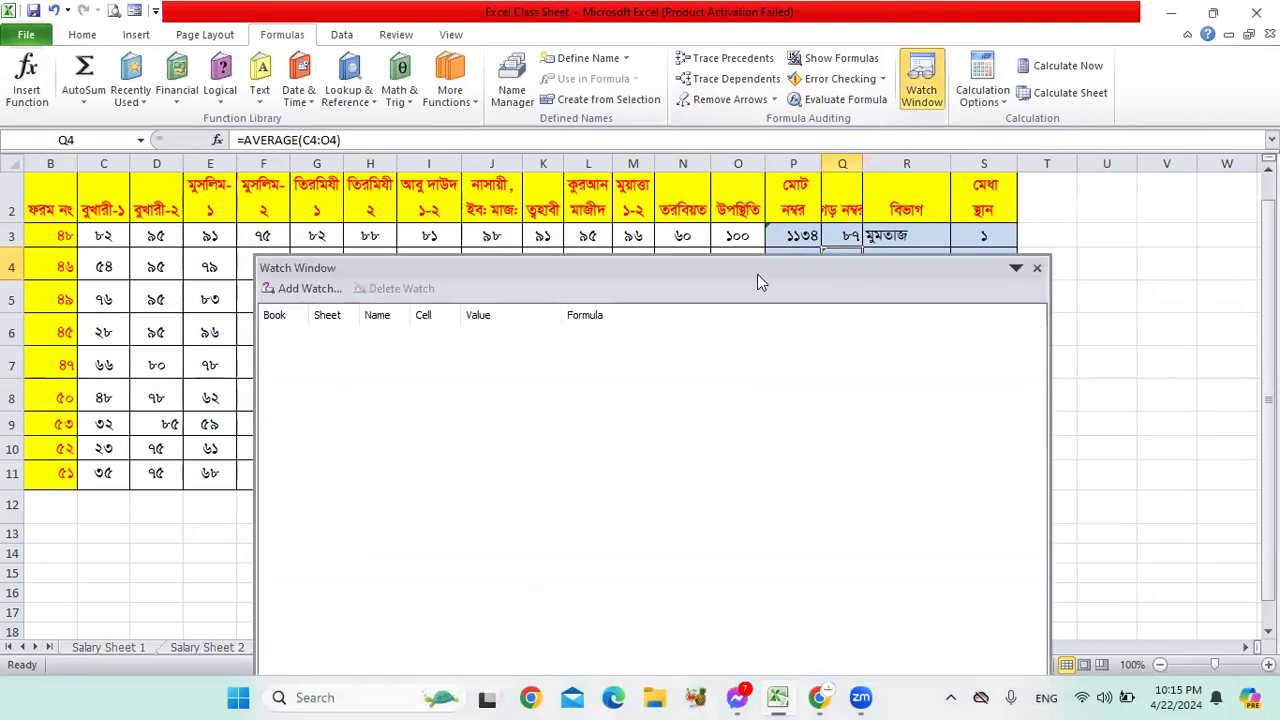
pyautogui.moveTo(757, 277); pyautogui.dragTo(1120, 163)
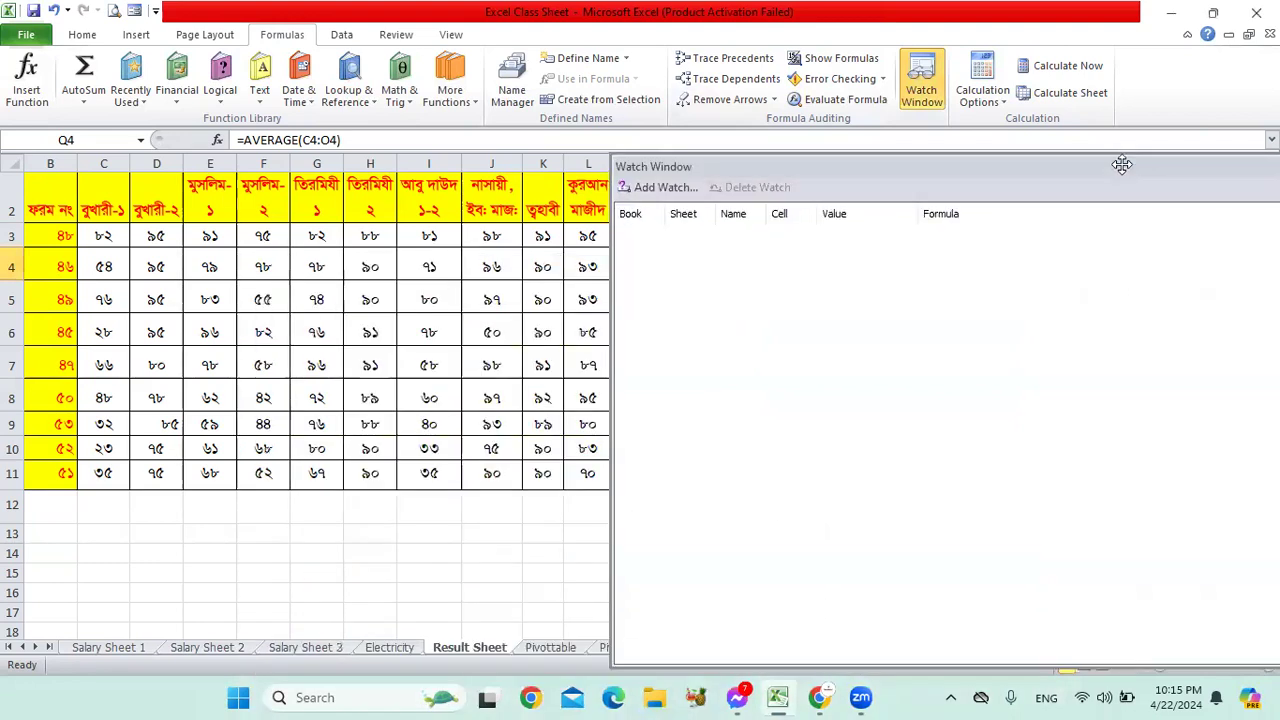
pyautogui.click(670, 182)
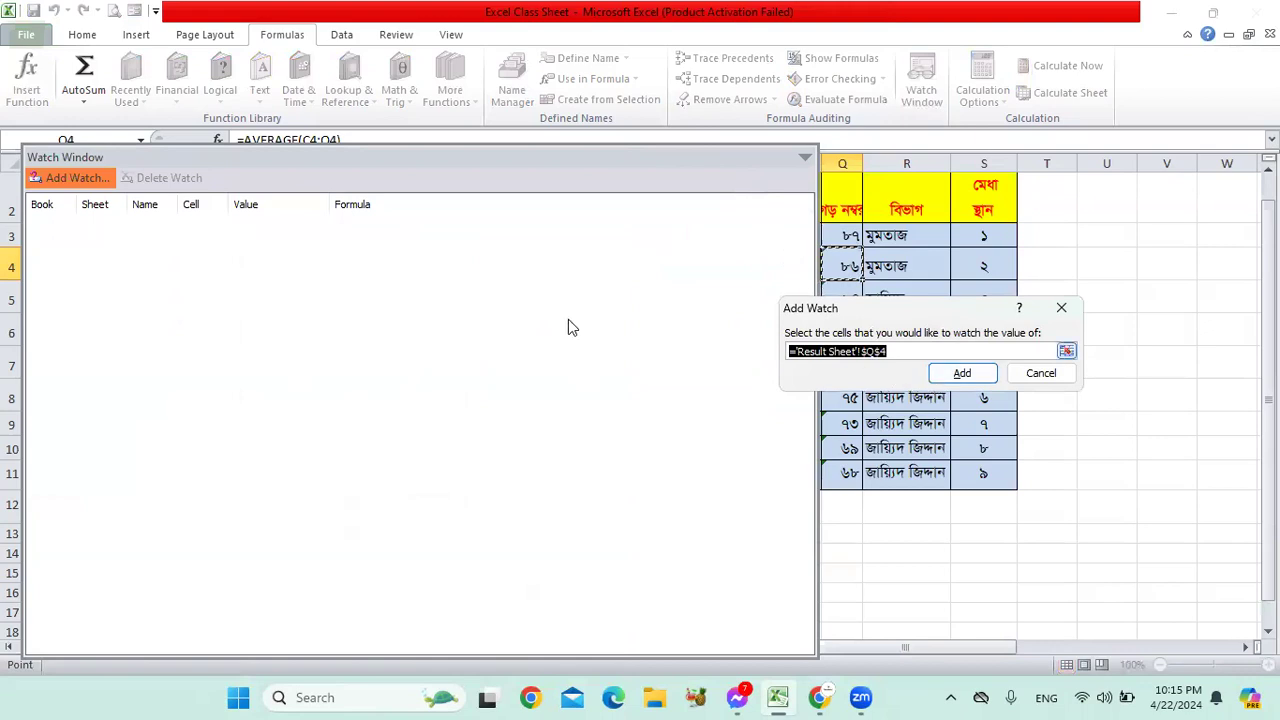
pyautogui.moveTo(727, 155); pyautogui.dragTo(690, 491)
pyautogui.click(682, 398)
pyautogui.moveTo(547, 277); pyautogui.dragTo(686, 400)
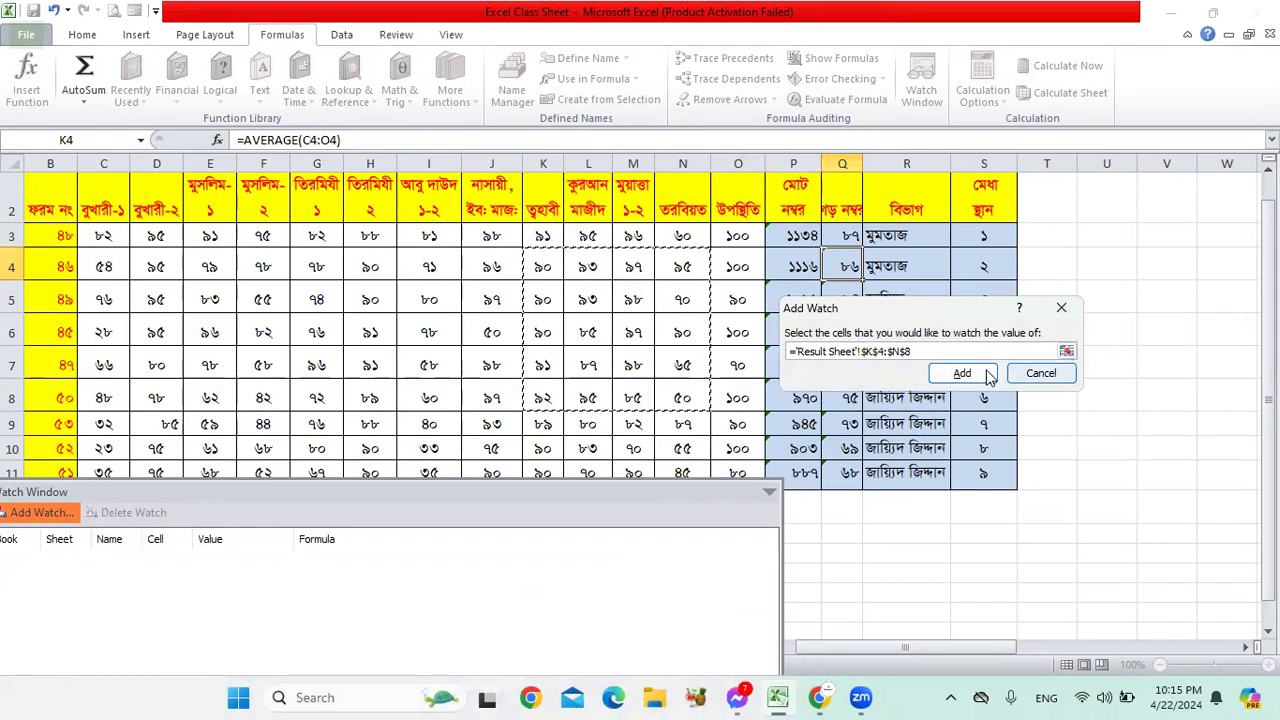
pyautogui.click(988, 375)
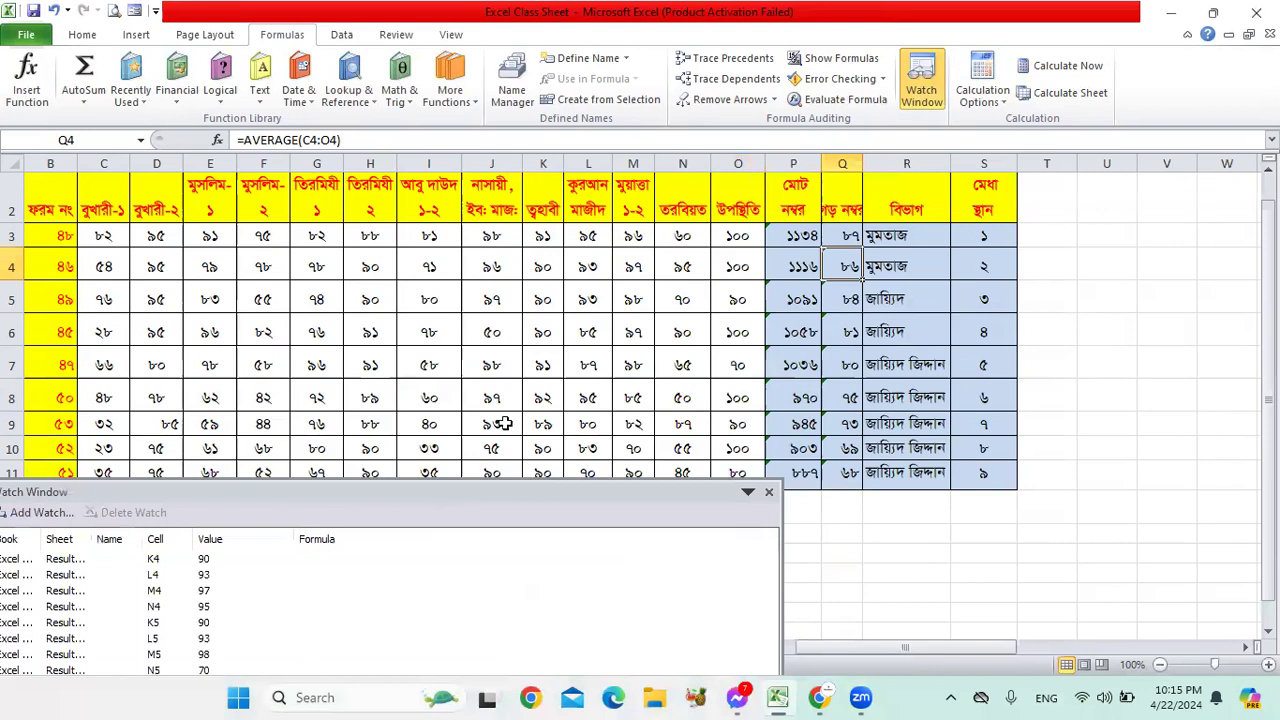
pyautogui.doubleClick(534, 491)
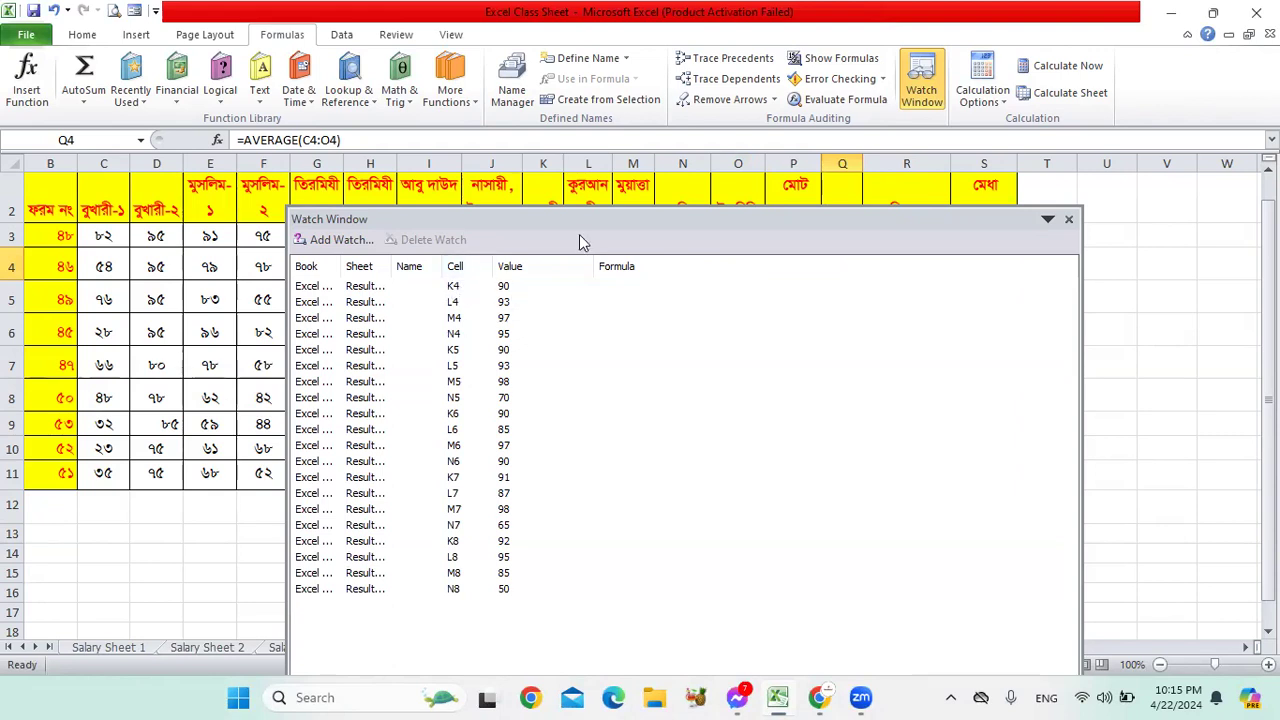
pyautogui.moveTo(590, 220); pyautogui.dragTo(725, 260)
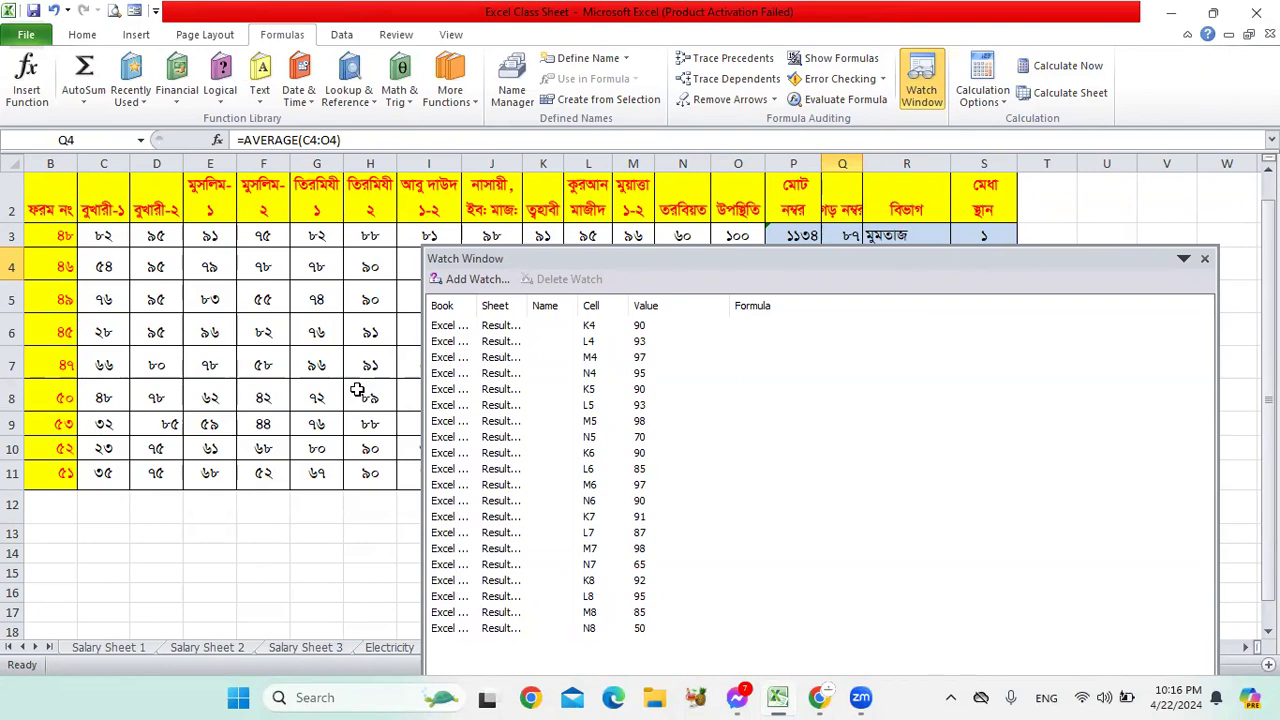
pyautogui.click(1207, 259)
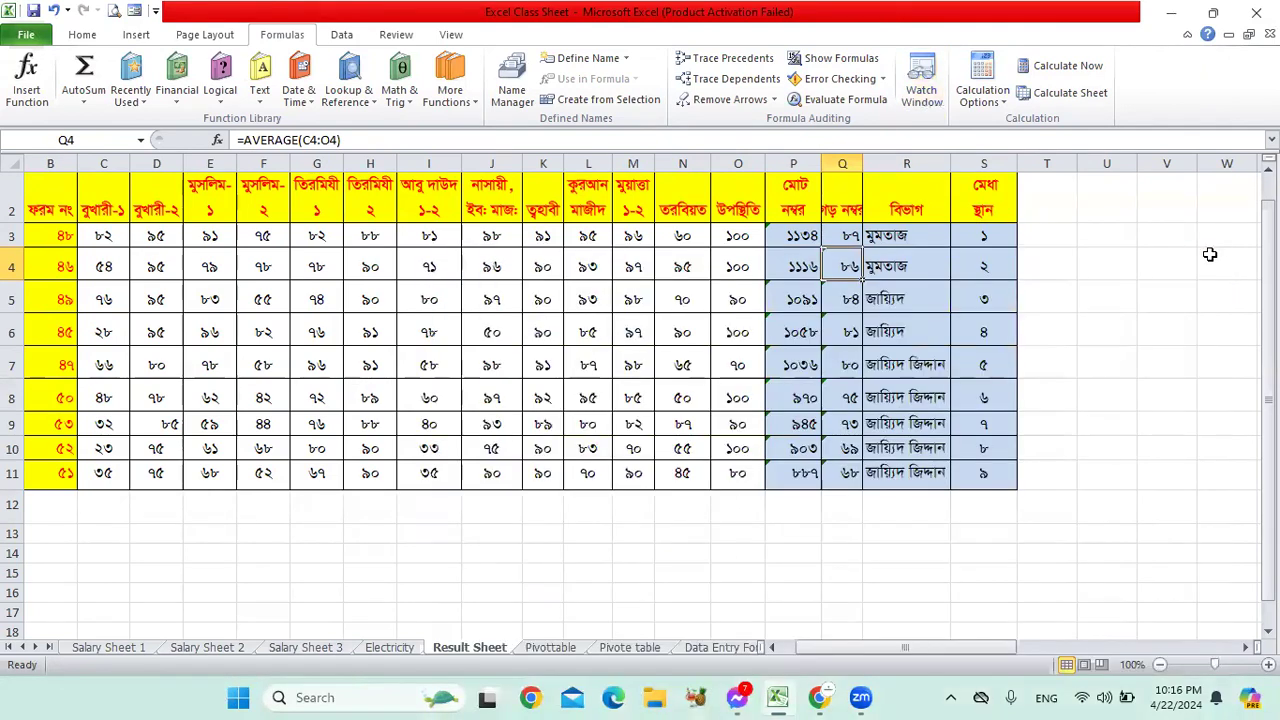
pyautogui.click(1003, 108)
pyautogui.click(1053, 260)
pyautogui.click(1052, 255)
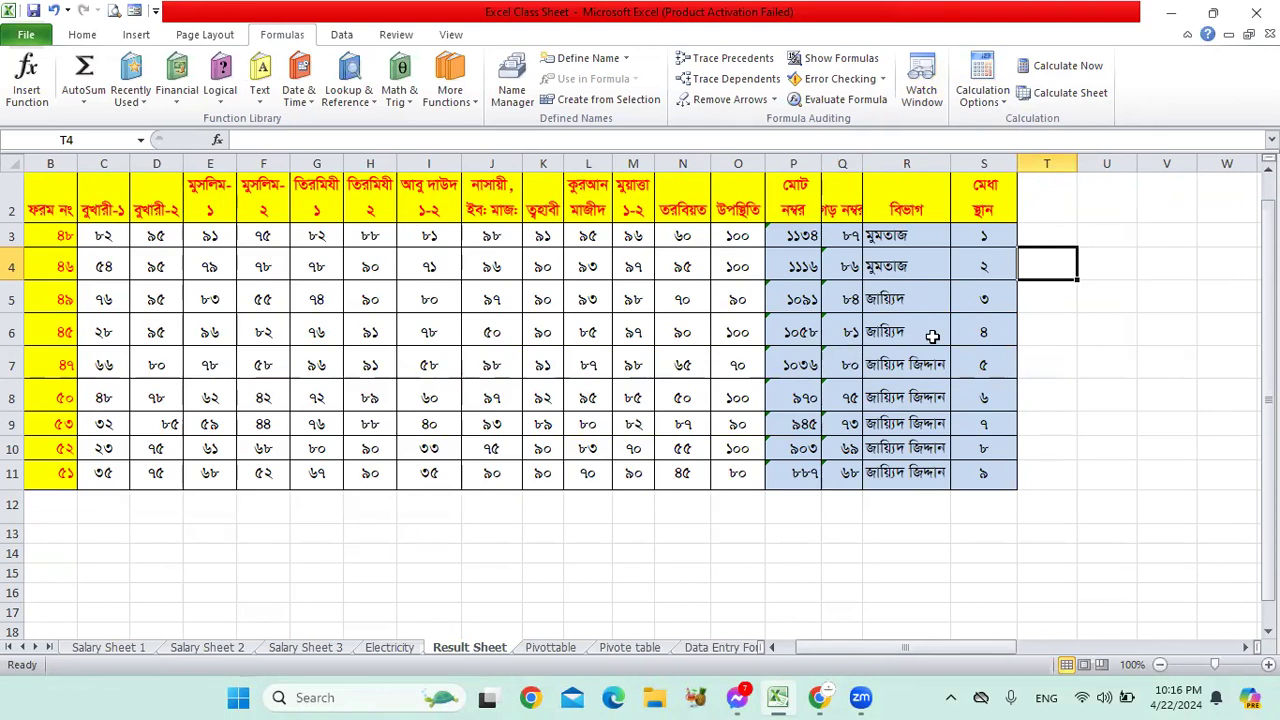
pyautogui.click(960, 292)
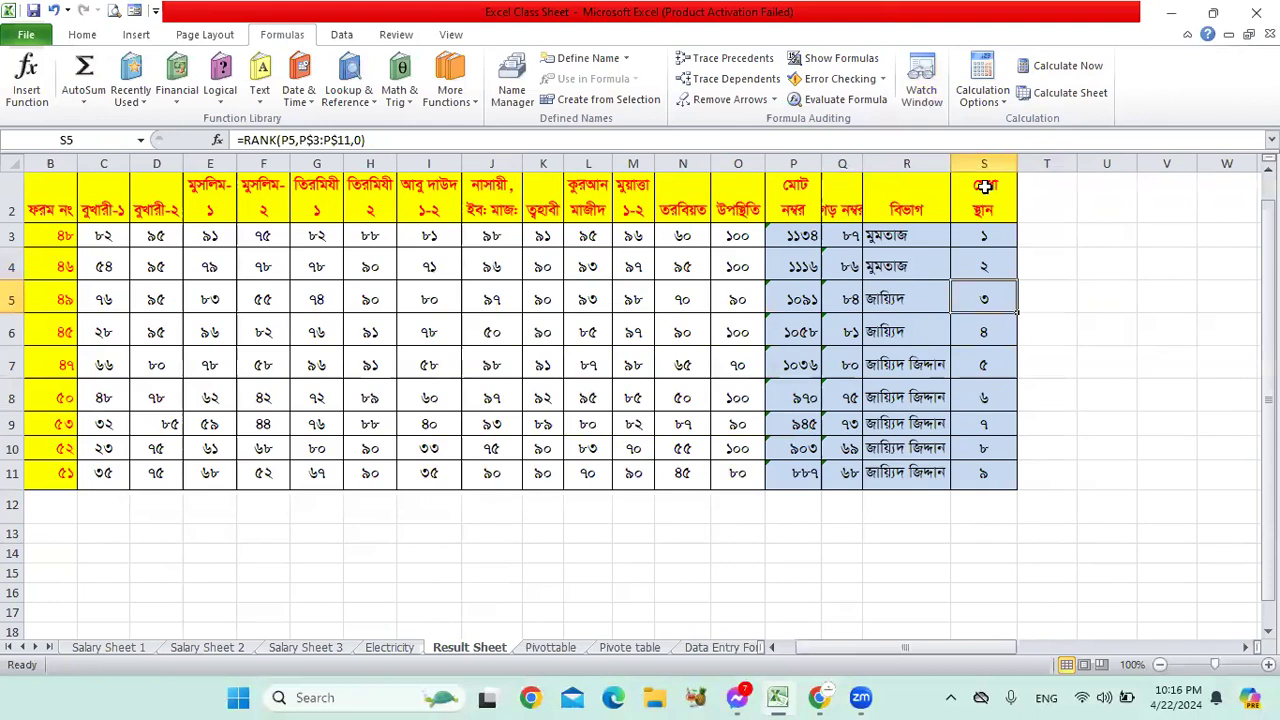
pyautogui.click(1004, 102)
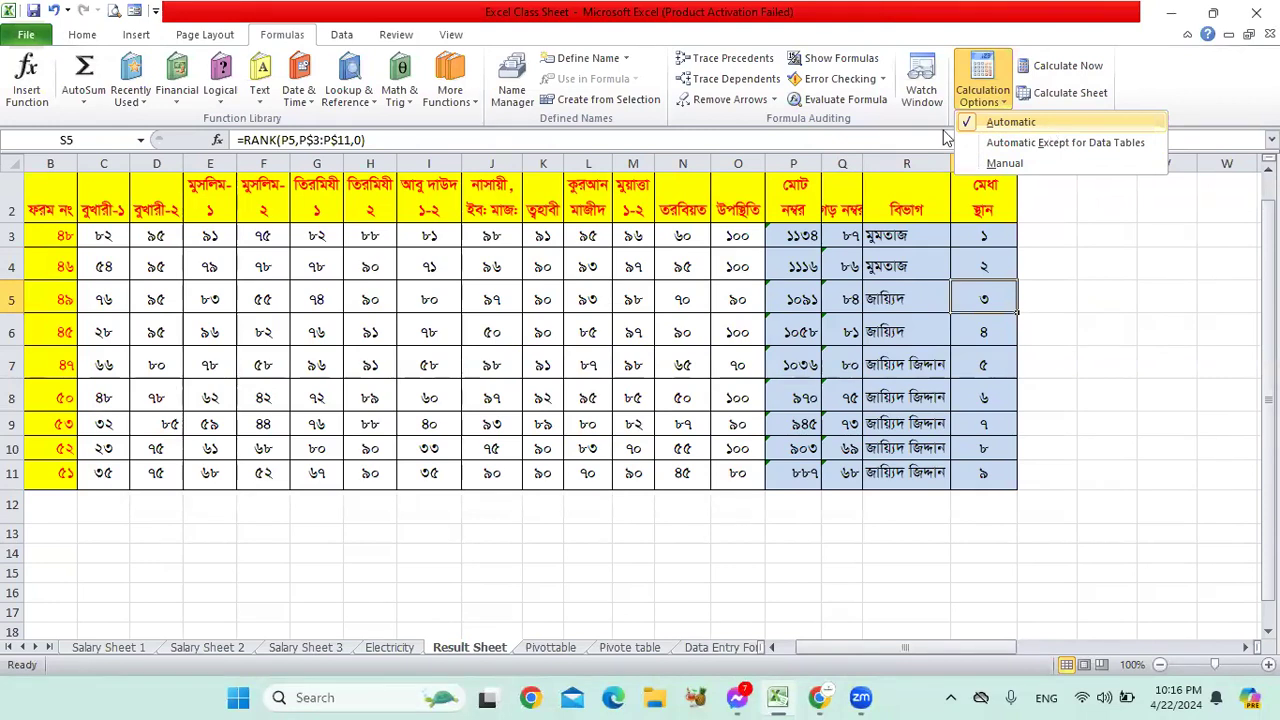
pyautogui.click(1059, 126)
pyautogui.click(971, 253)
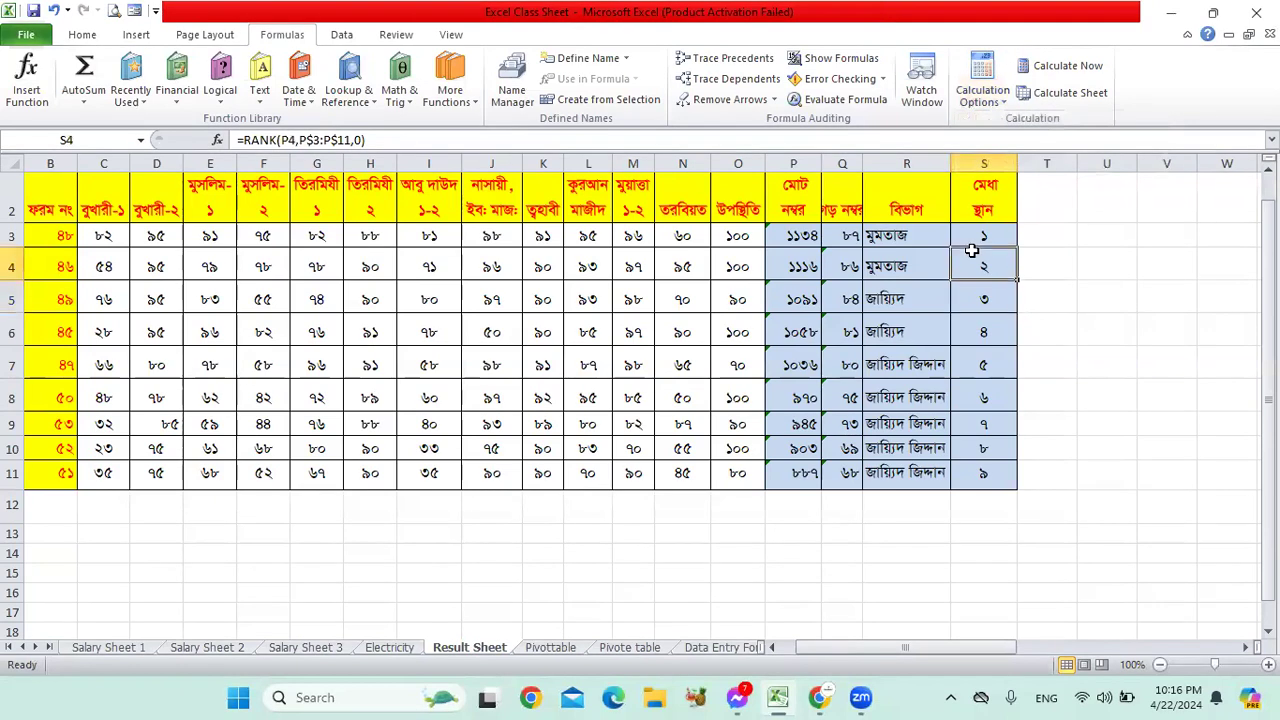
pyautogui.click(890, 236)
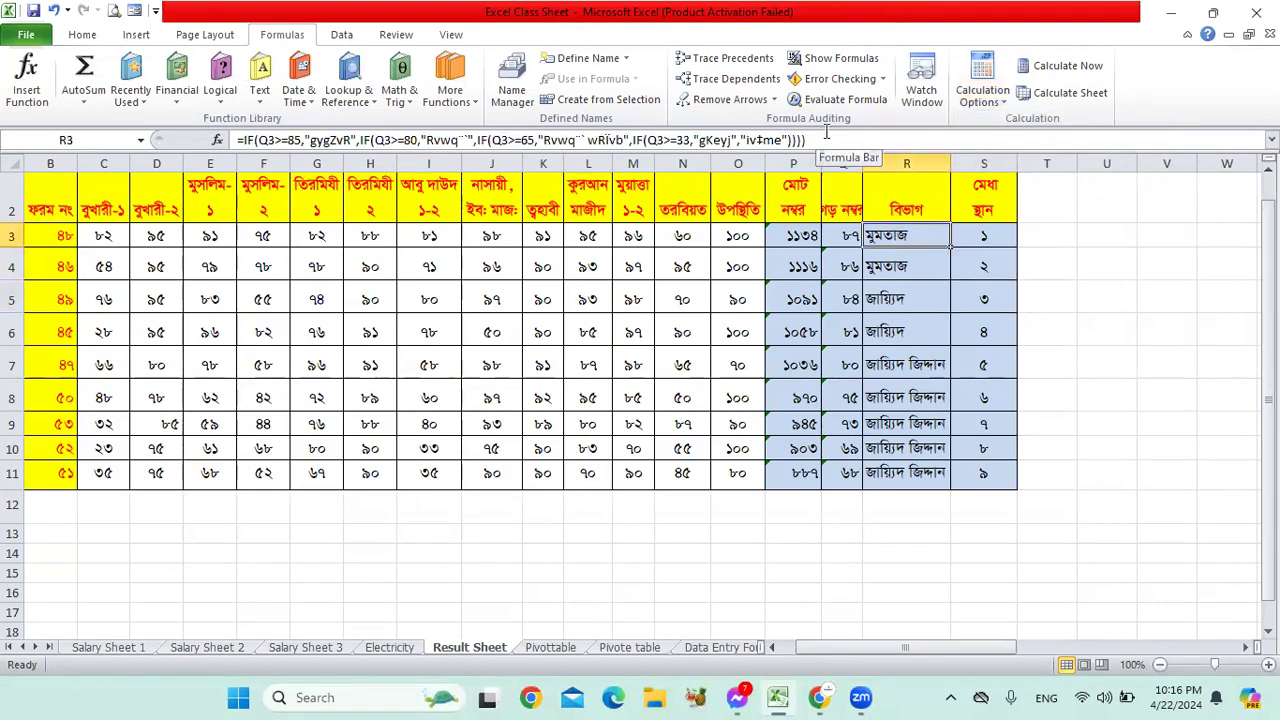
pyautogui.click(668, 240)
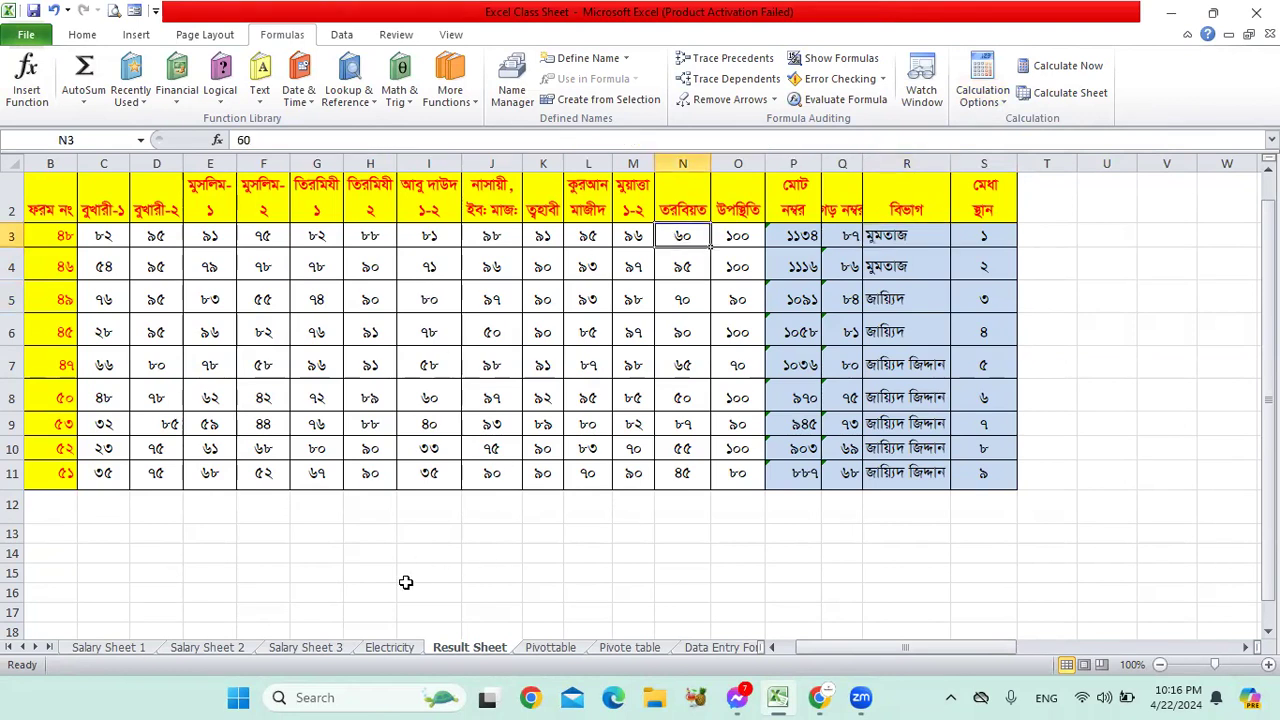
pyautogui.click(370, 270)
pyautogui.click(270, 270)
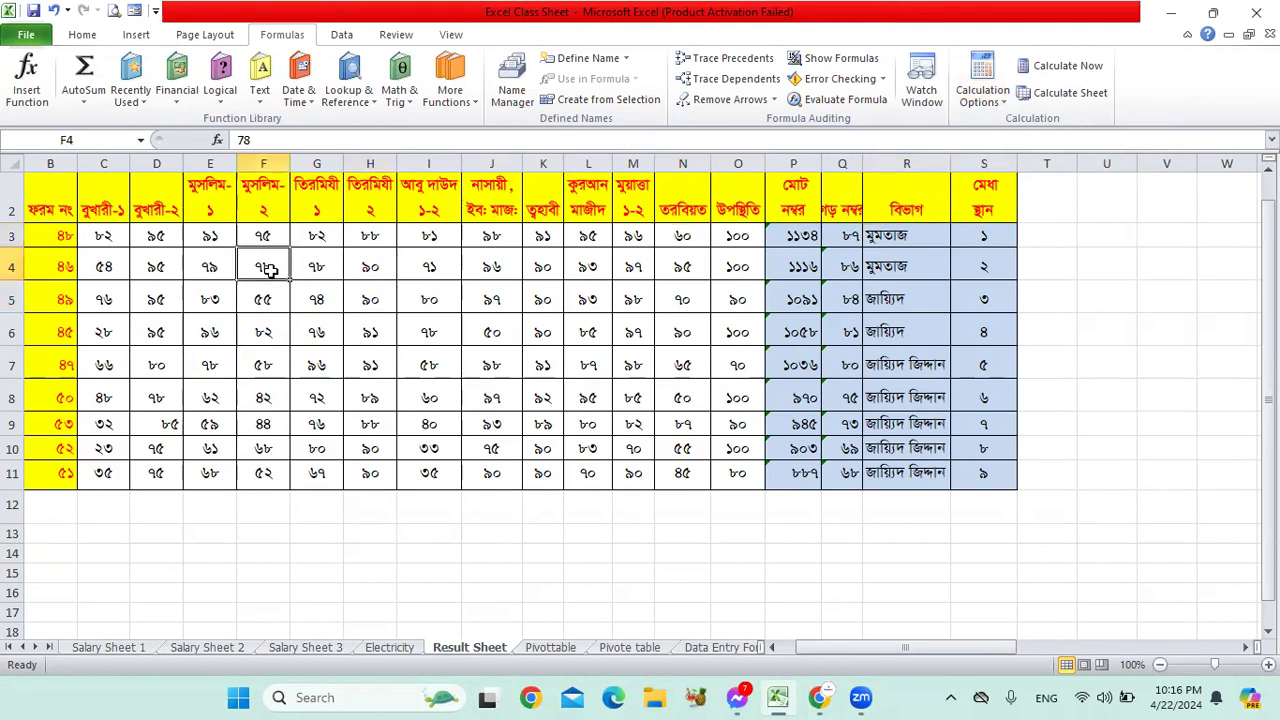
pyautogui.click(513, 270)
pyautogui.click(566, 268)
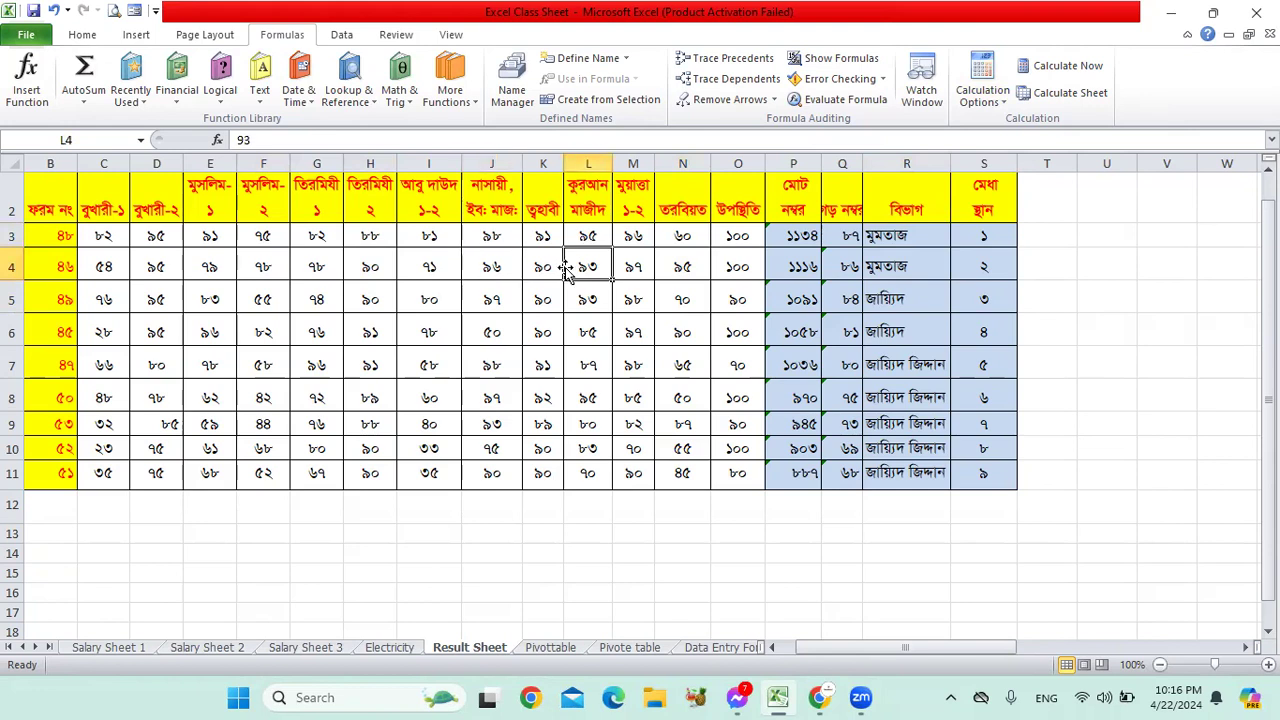
pyautogui.click(443, 267)
pyautogui.click(804, 270)
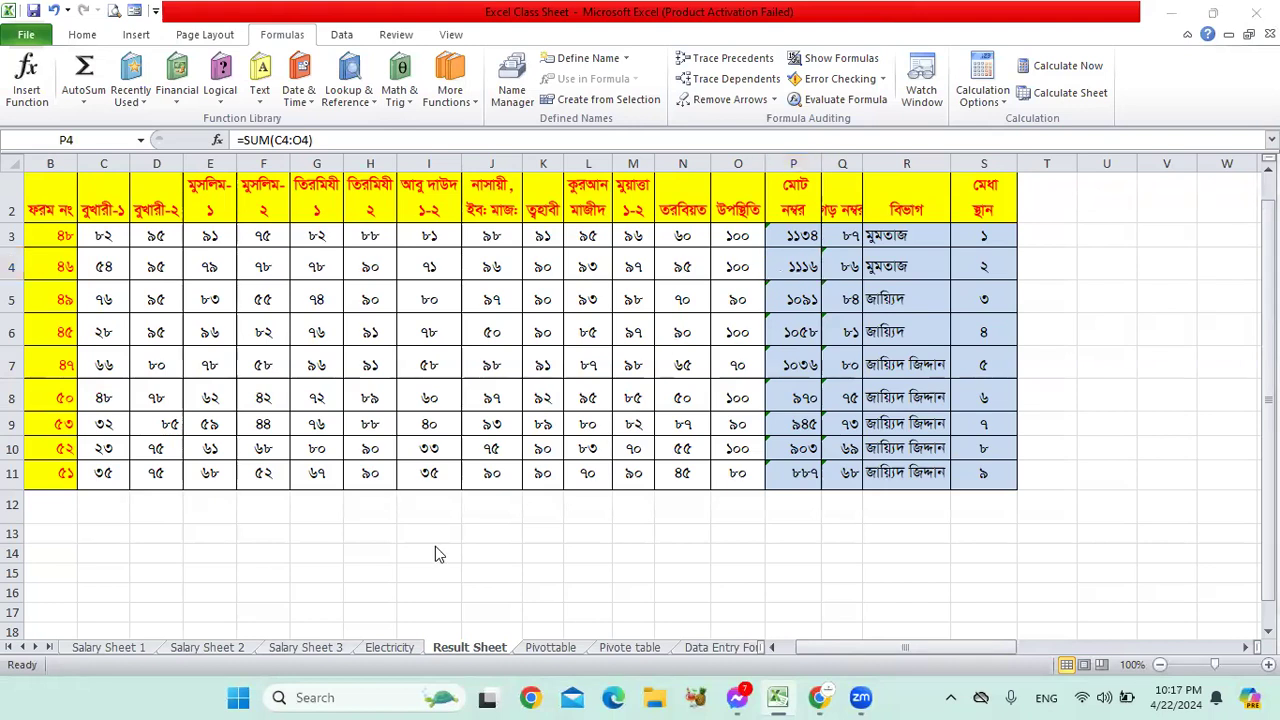
# Step: Fill row 4's marks C4:P4 with yellow
pyautogui.click(997, 106)
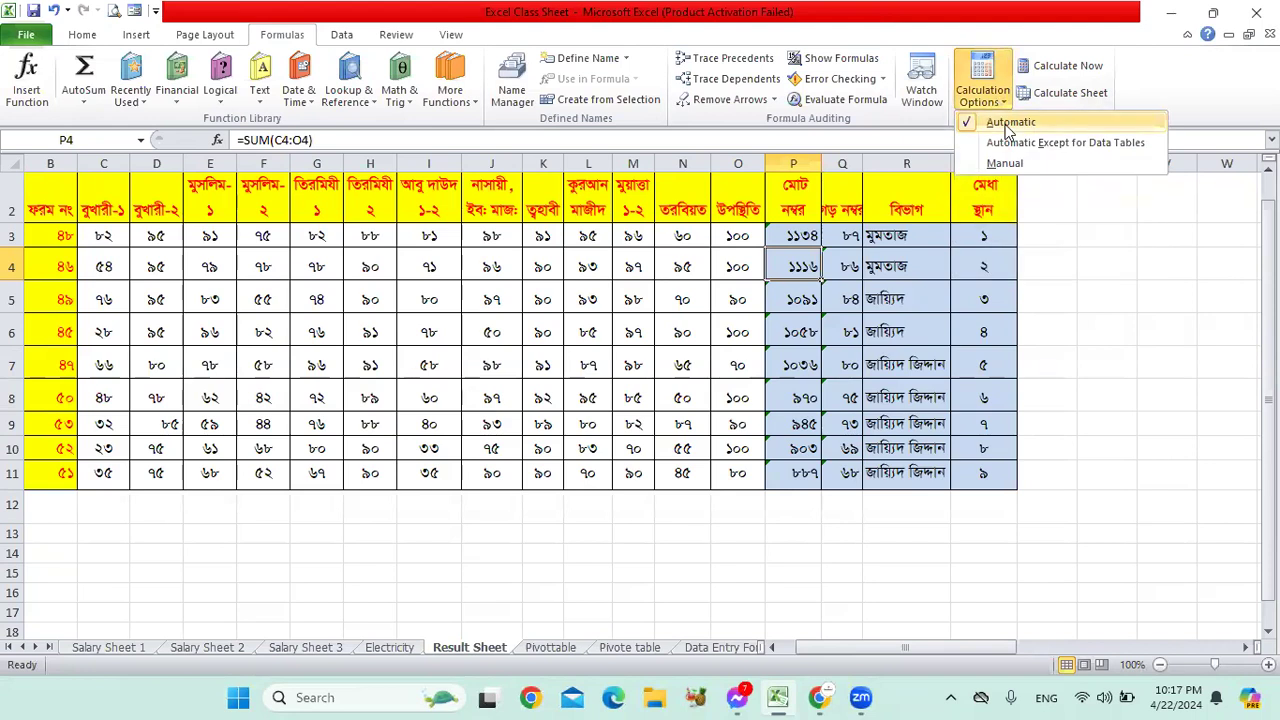
pyautogui.click(128, 279)
pyautogui.moveTo(104, 268); pyautogui.dragTo(775, 266)
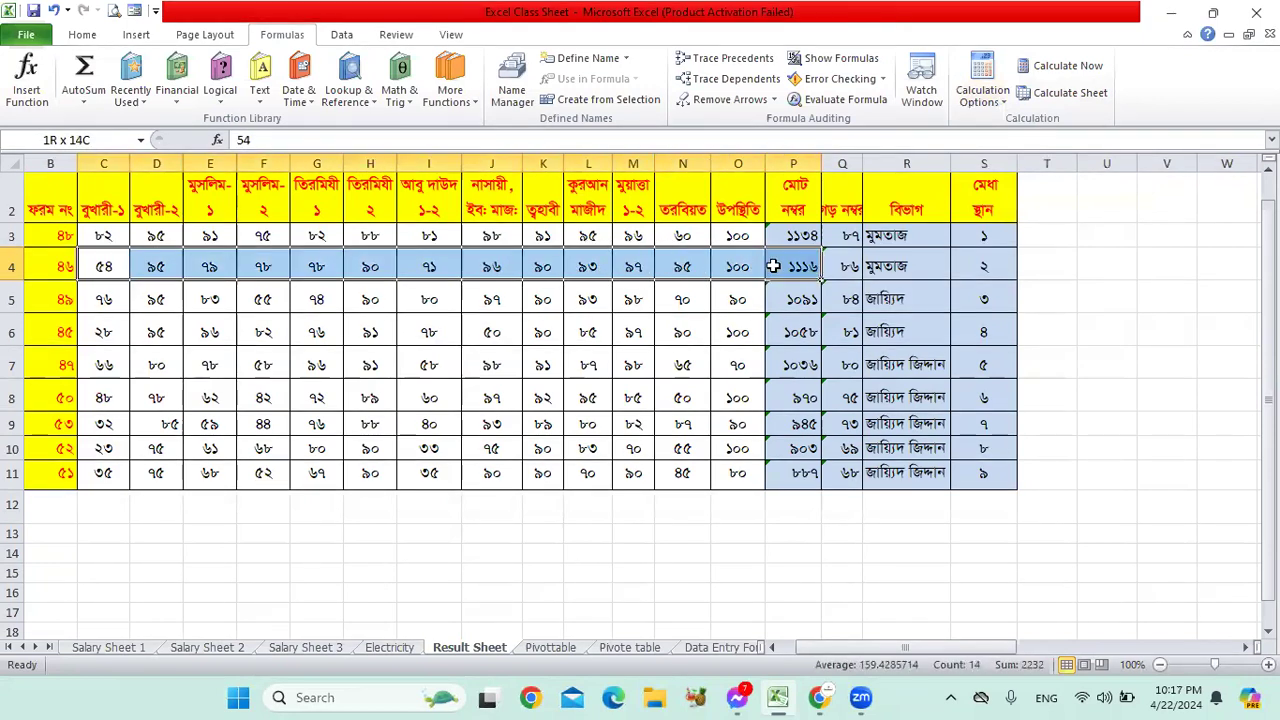
pyautogui.scroll(3, 262, 75)
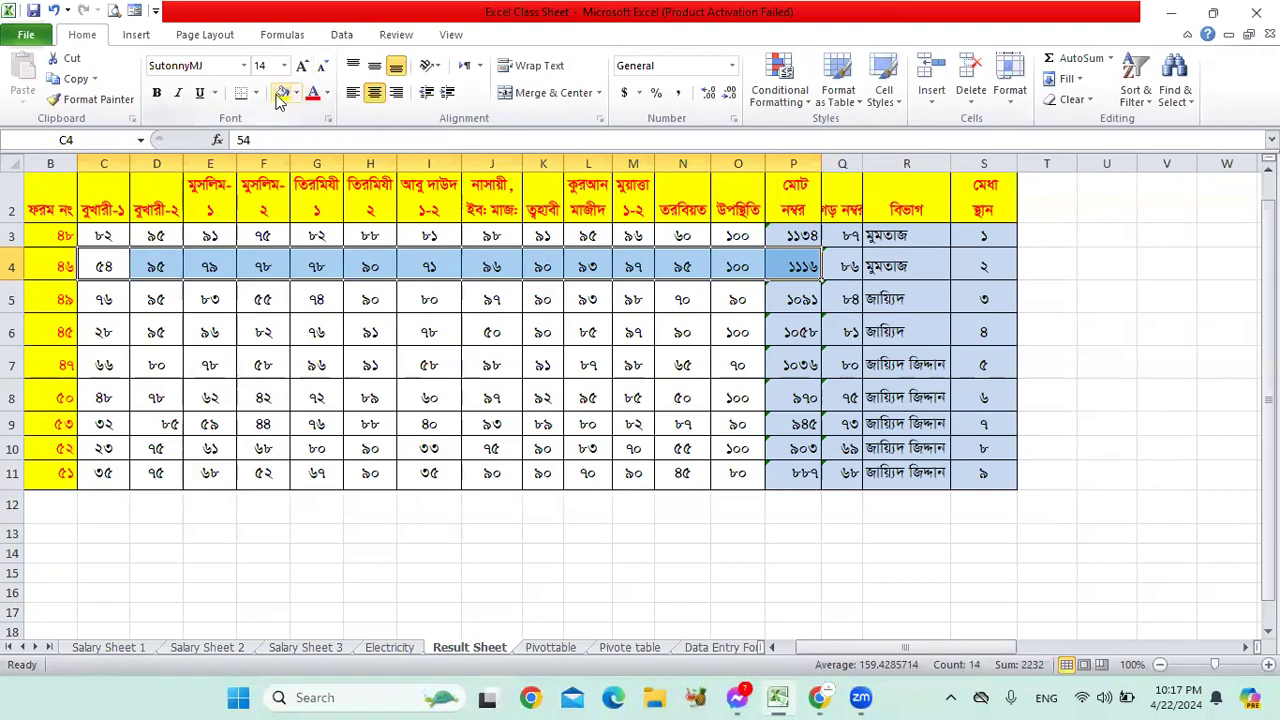
pyautogui.click(282, 92)
pyautogui.hotkey('ctrl', 'z')
pyautogui.click(548, 356)
pyautogui.click(682, 266)
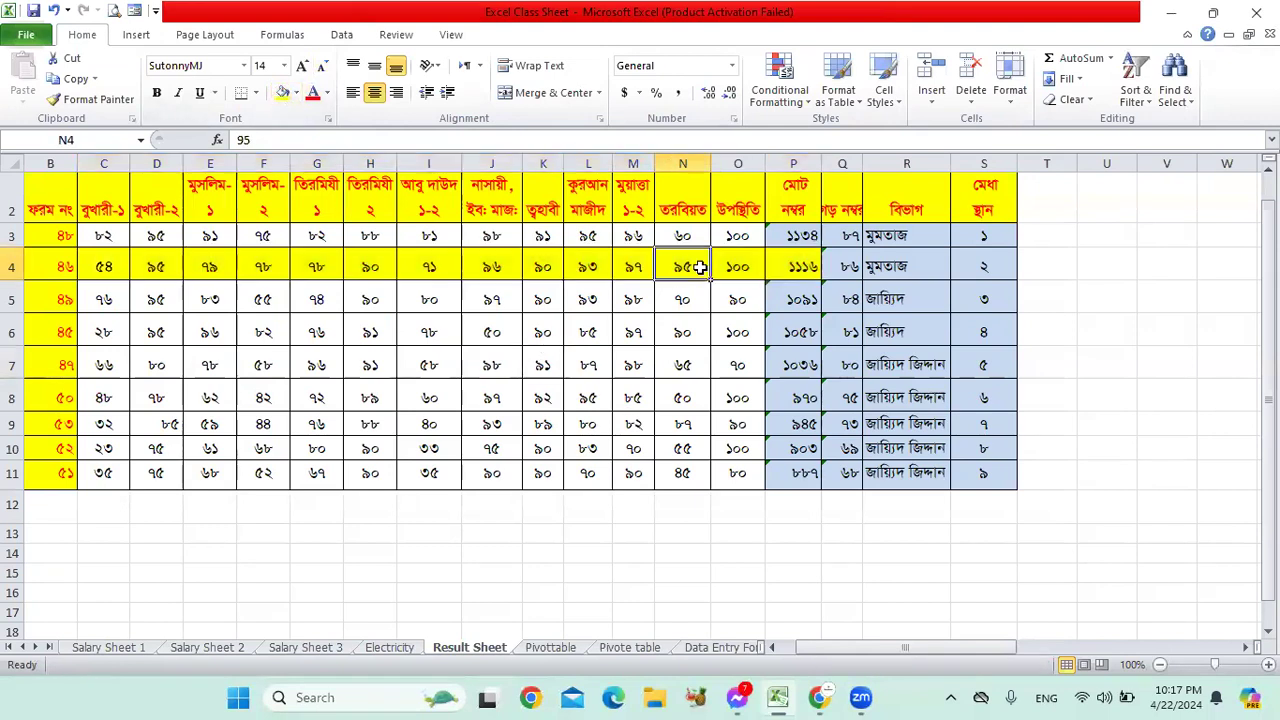
# Step: Change O4 from 100 to 95 and check P4's total drops to 1111
pyautogui.moveTo(98, 266); pyautogui.dragTo(733, 265)
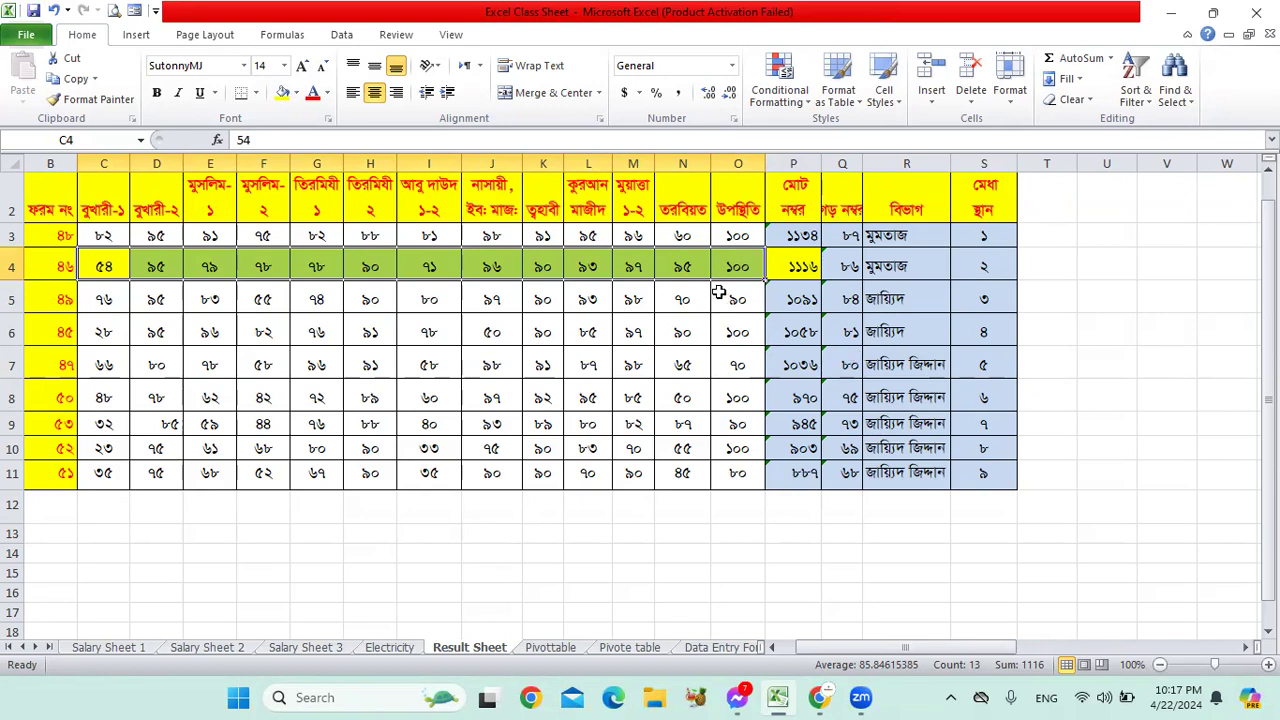
pyautogui.click(745, 265)
pyautogui.write('95')
pyautogui.press('Return')
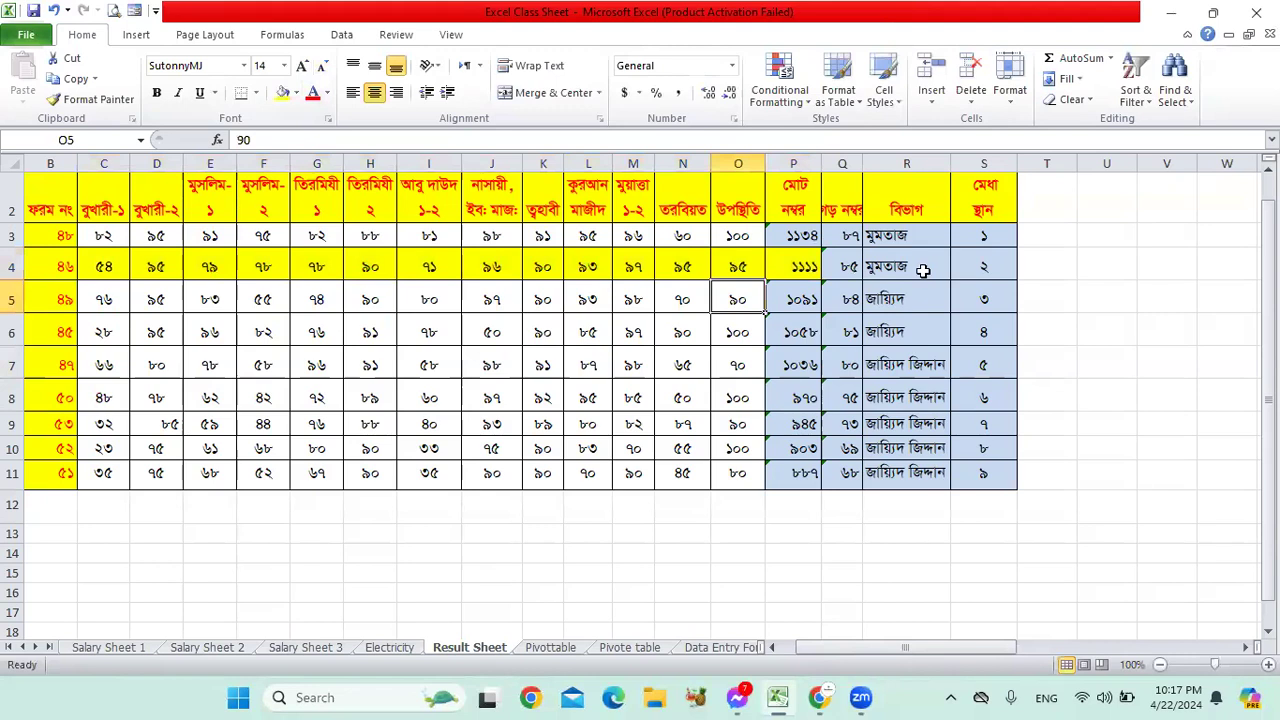
pyautogui.click(800, 267)
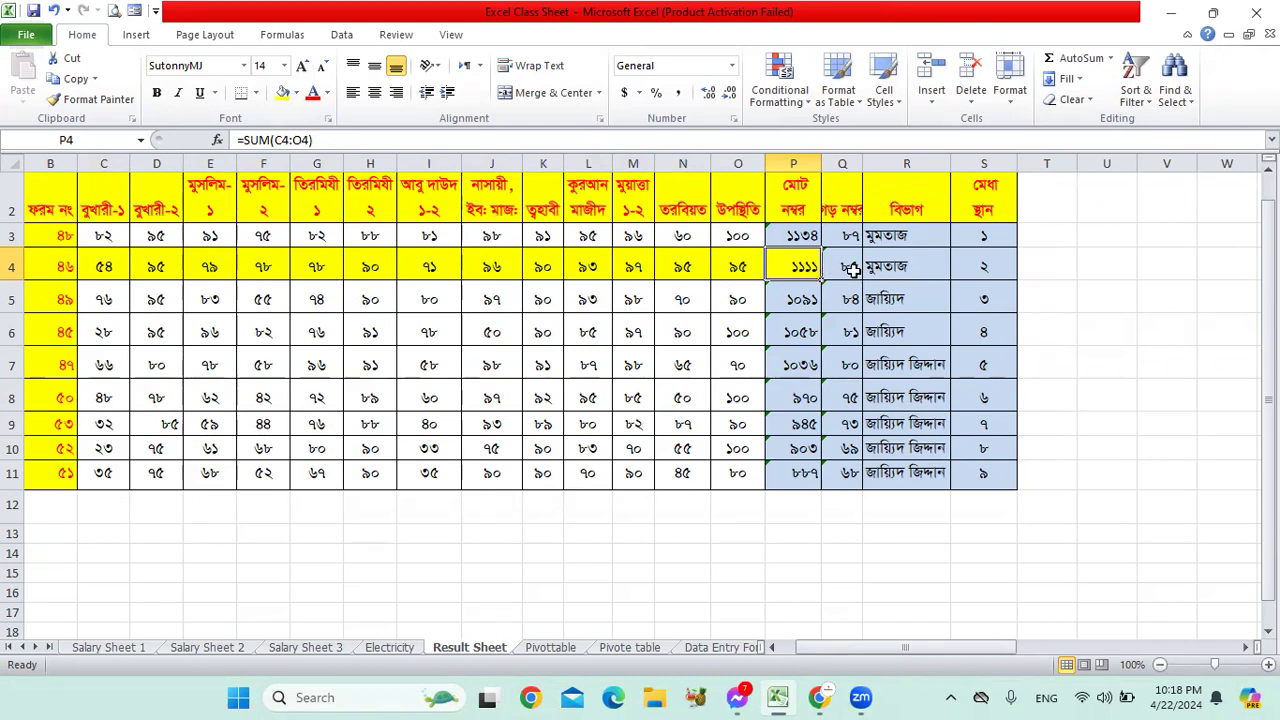
# Step: Set the workbook calculation mode to Manual
pyautogui.click(341, 35)
pyautogui.click(296, 38)
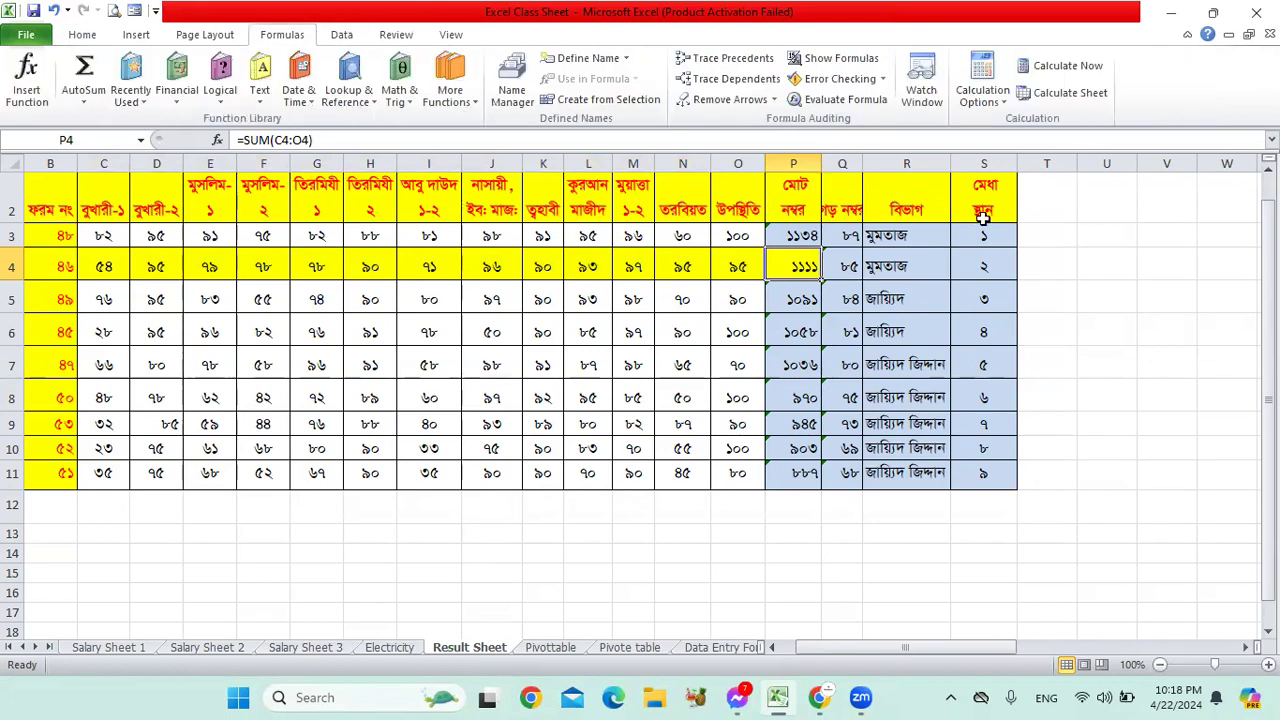
pyautogui.click(983, 92)
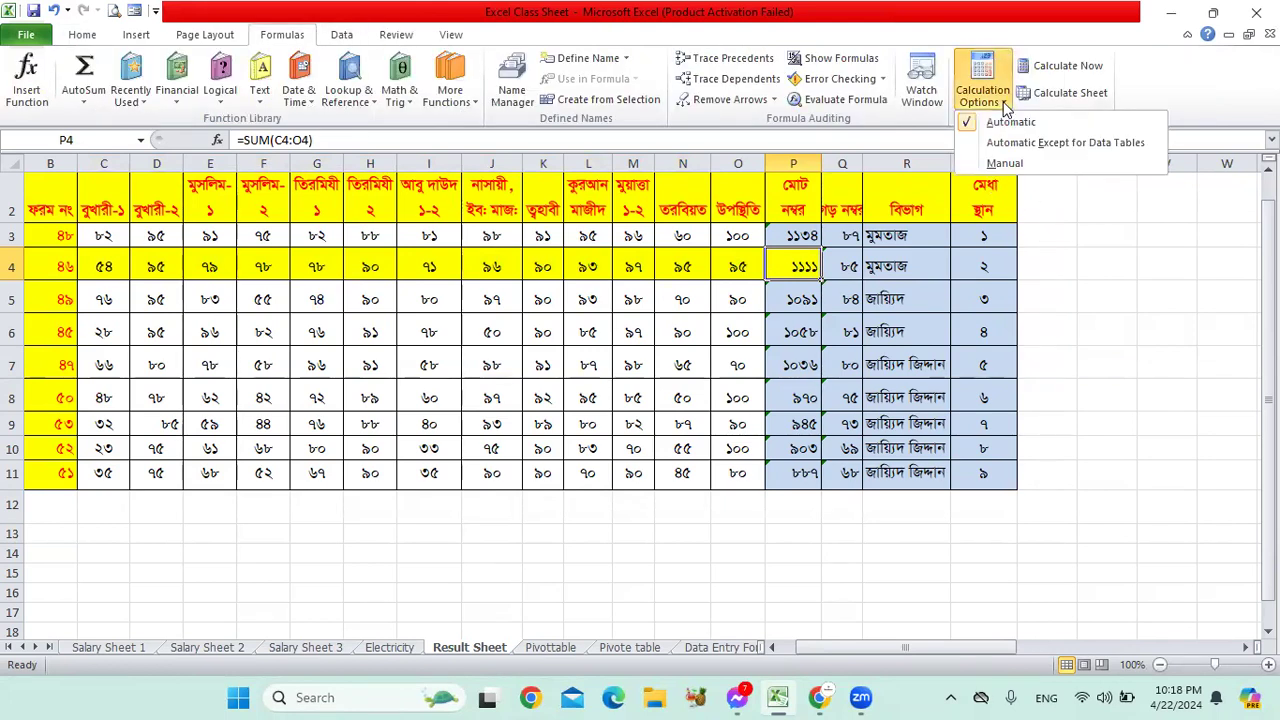
pyautogui.click(1008, 164)
pyautogui.click(853, 288)
# Step: Enter 100 in O4 and confirm P4 still shows the stale 1111
pyautogui.click(737, 266)
pyautogui.write('100')
pyautogui.press('Return')
pyautogui.click(798, 268)
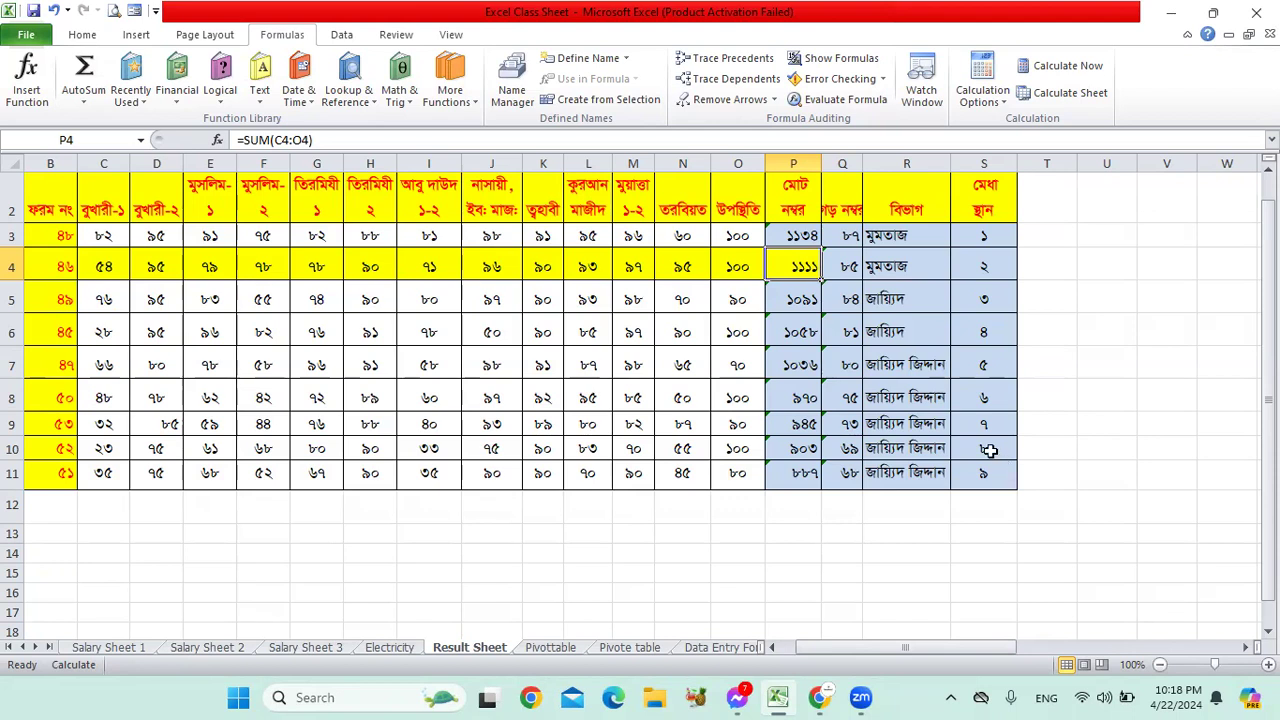
# Step: Confirm Manual mode with P4 stale, then Calculate Now so P4 becomes 1116
pyautogui.click(715, 270)
pyautogui.click(788, 268)
pyautogui.click(982, 88)
pyautogui.click(803, 268)
pyautogui.click(727, 265)
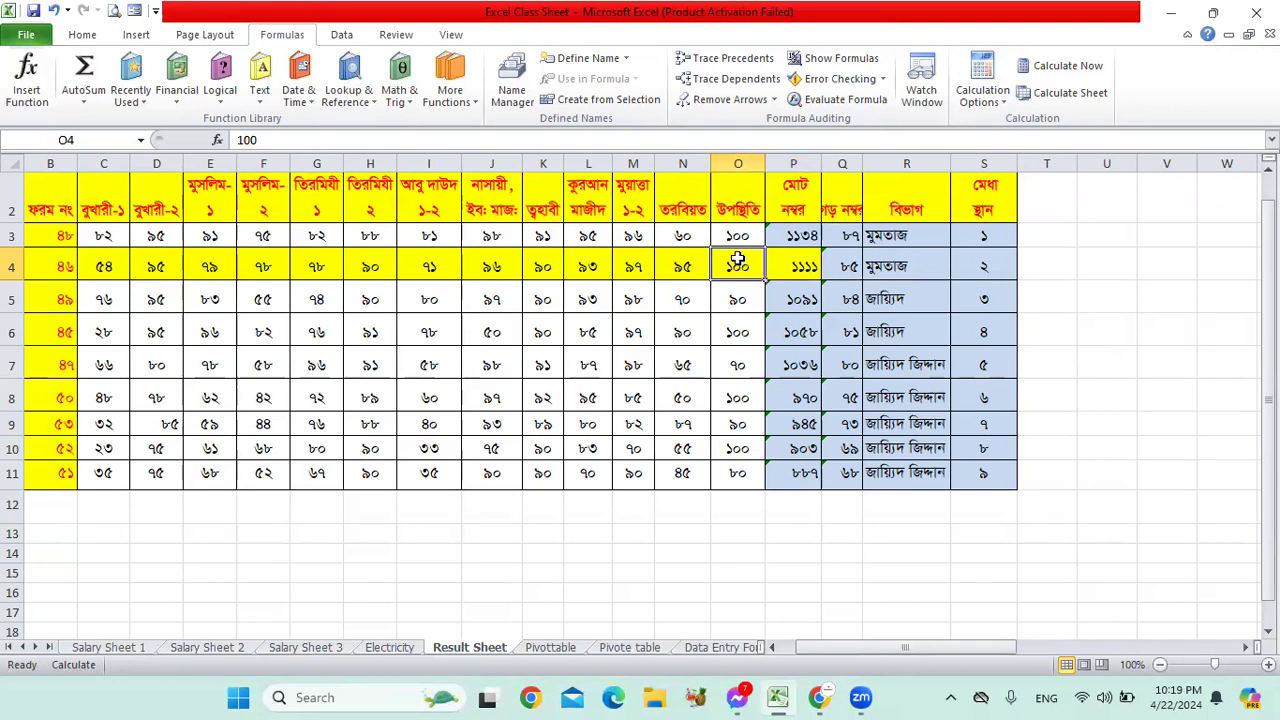
pyautogui.click(798, 268)
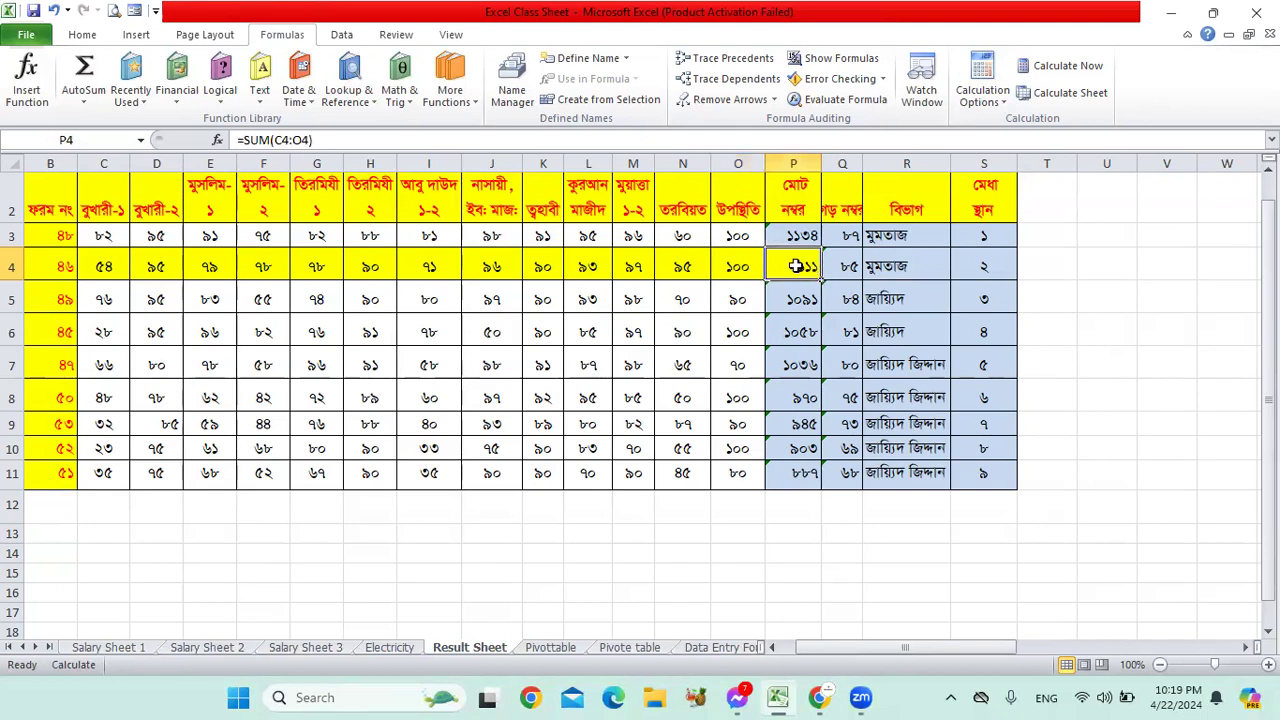
pyautogui.click(1068, 66)
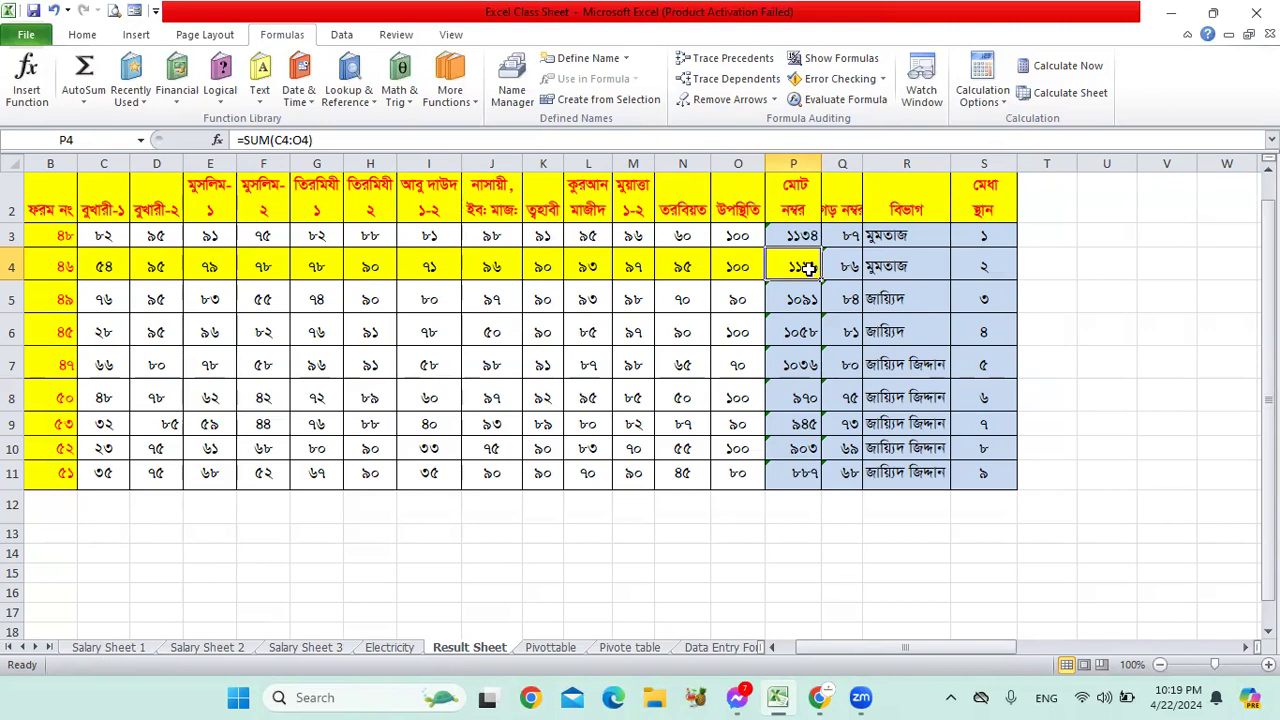
pyautogui.click(793, 300)
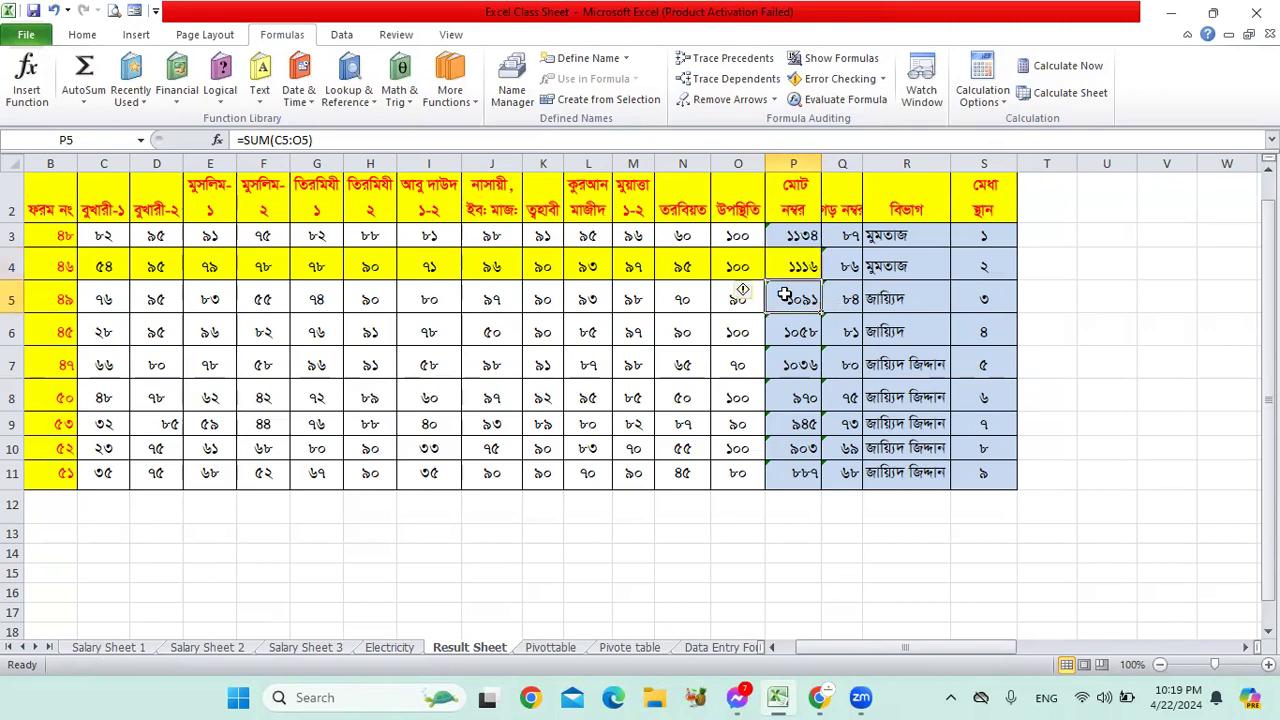
pyautogui.click(803, 268)
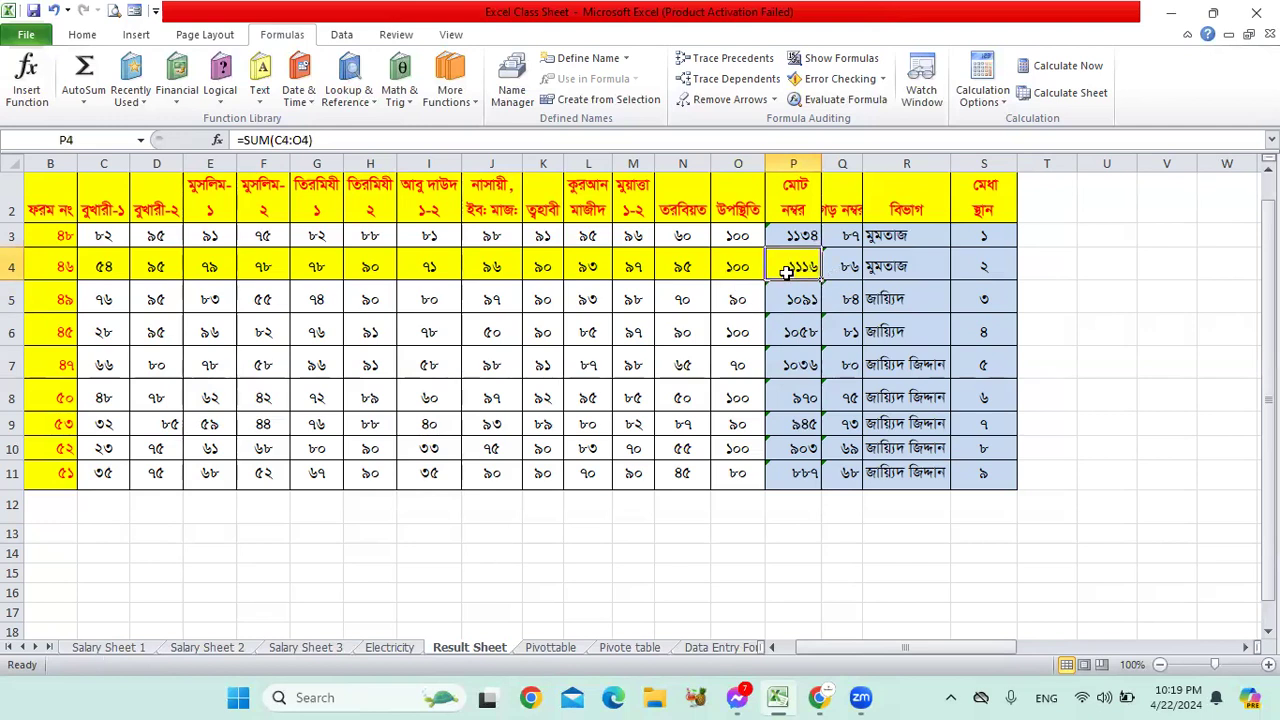
# Step: Switch calculation to Automatic and enter 85 in O4, making P4 read 1101
pyautogui.click(995, 113)
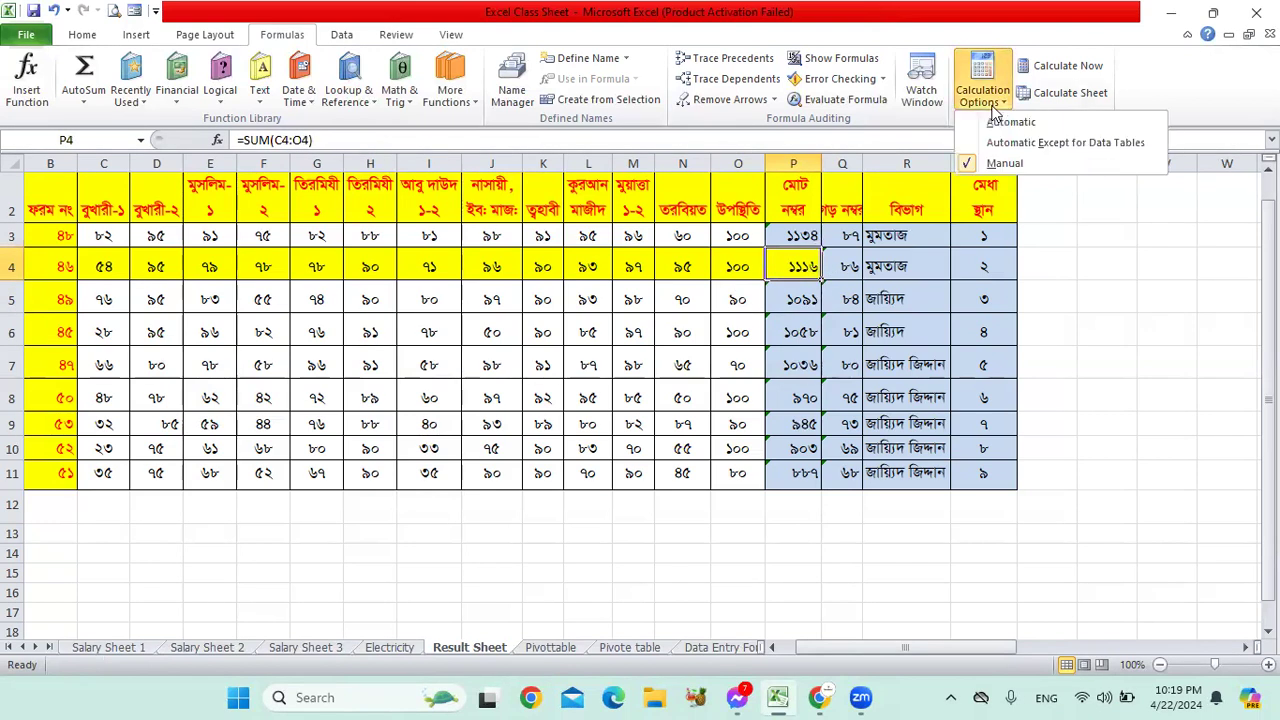
pyautogui.click(1006, 123)
pyautogui.click(737, 266)
pyautogui.write('85')
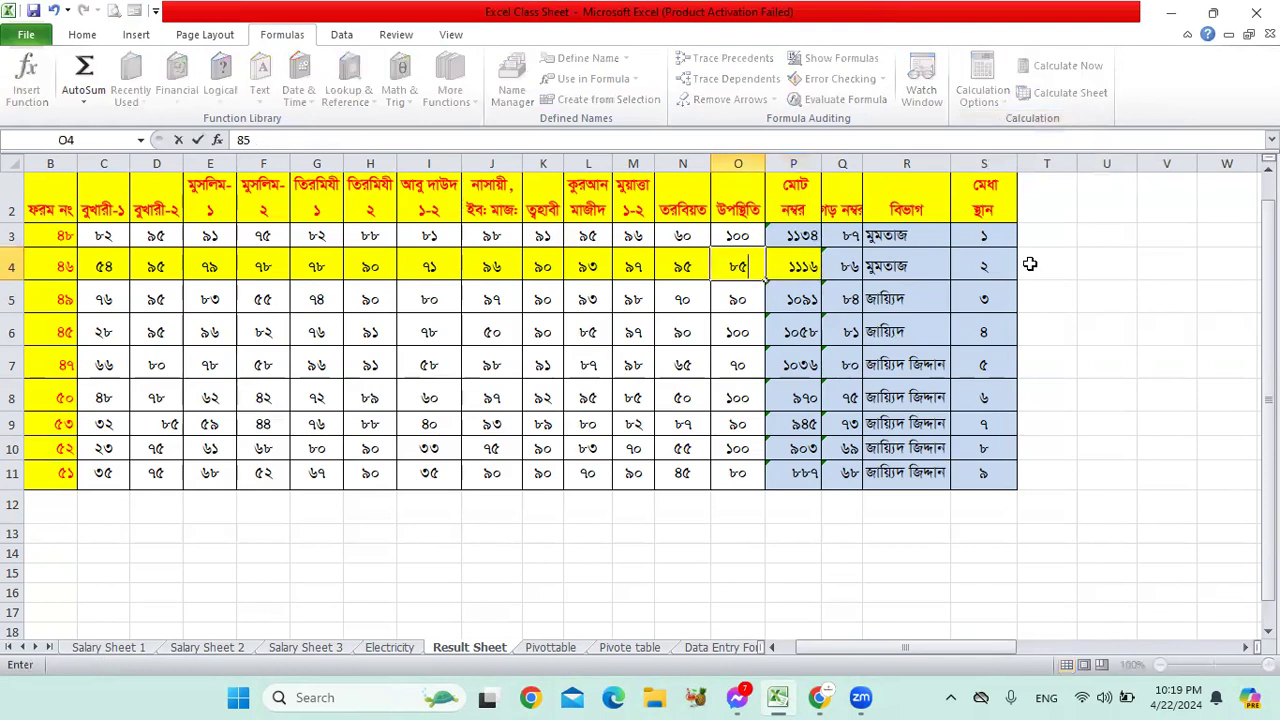
pyautogui.press('Return')
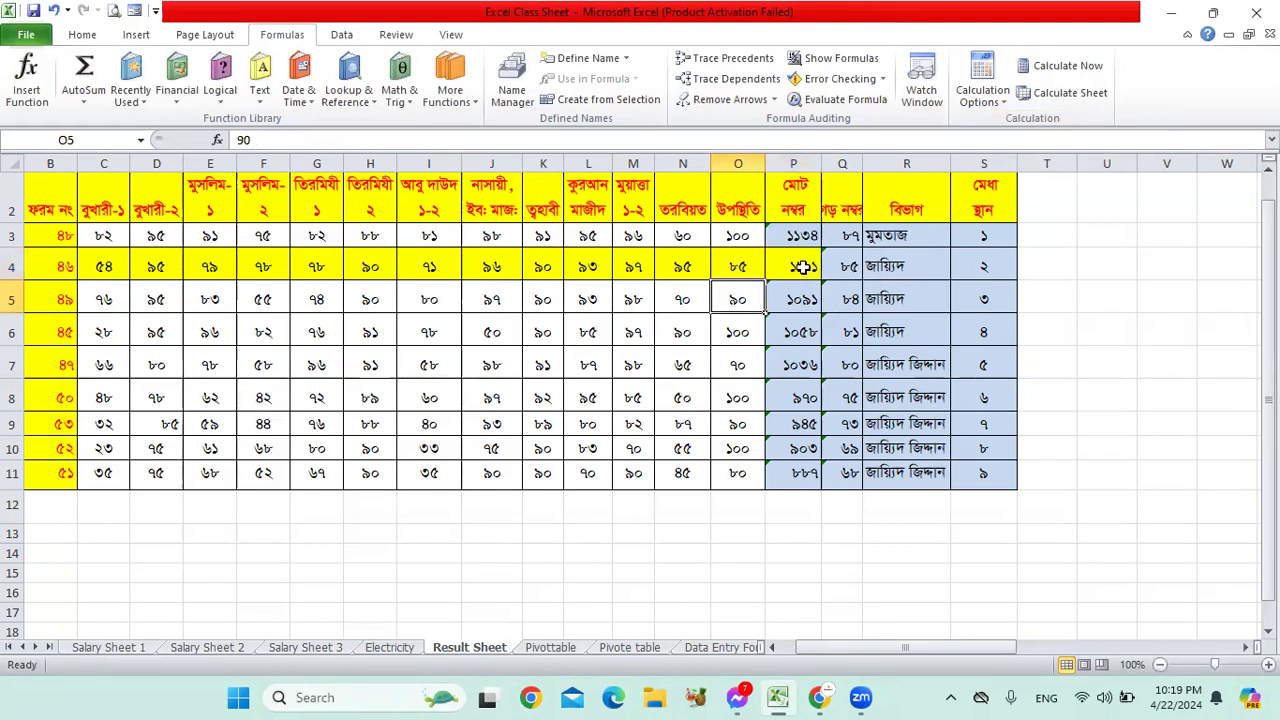
pyautogui.click(803, 268)
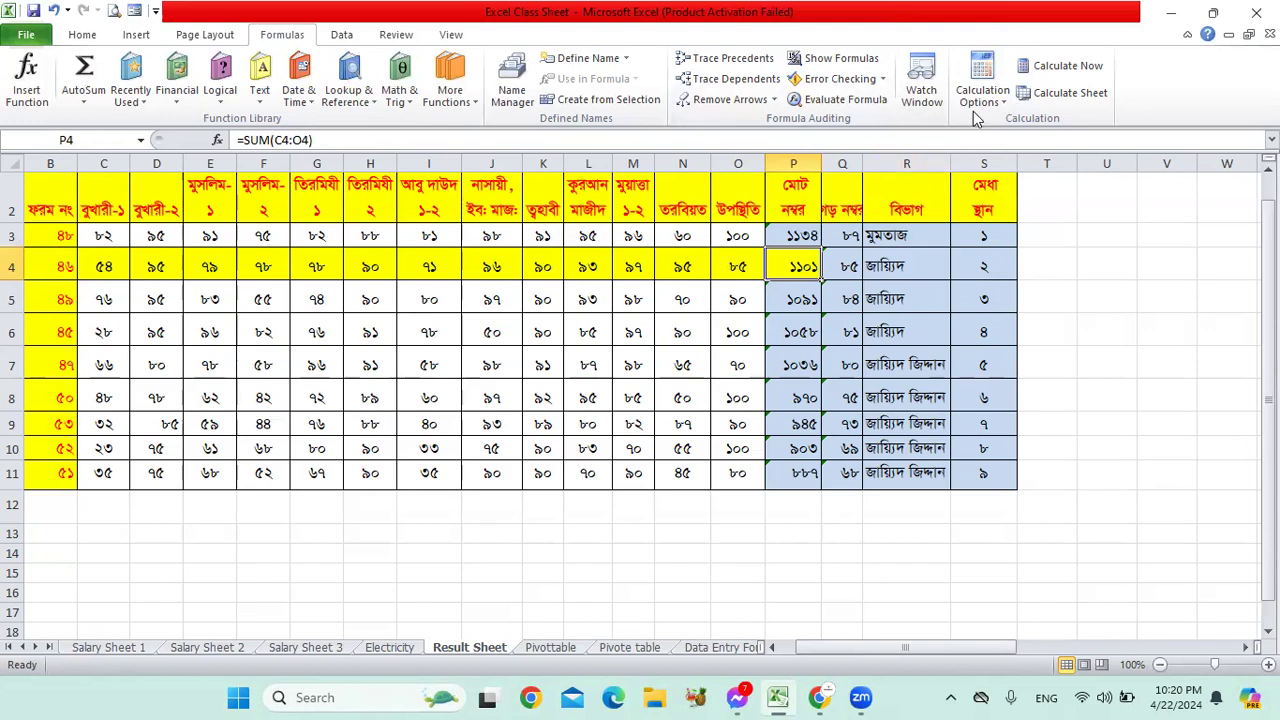
# Step: Review row 4's marks, including O4 and M4, against the 1101 total
pyautogui.click(714, 272)
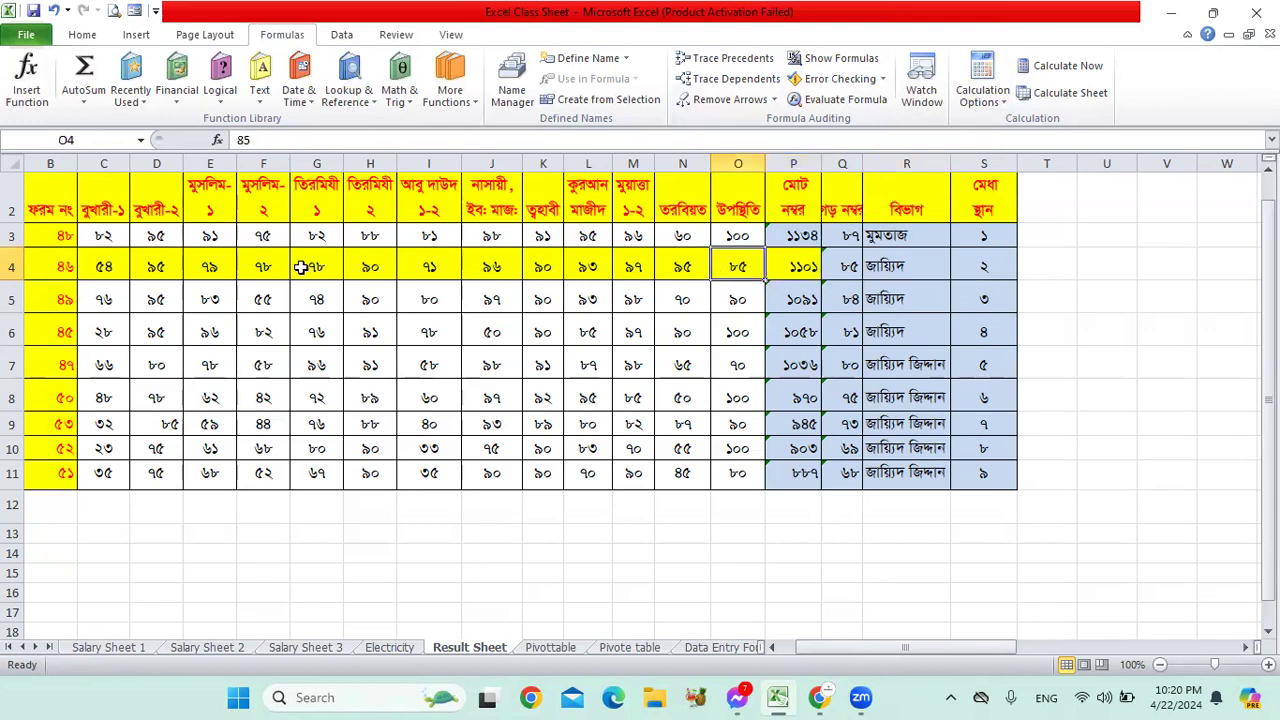
pyautogui.moveTo(303, 268); pyautogui.dragTo(551, 267)
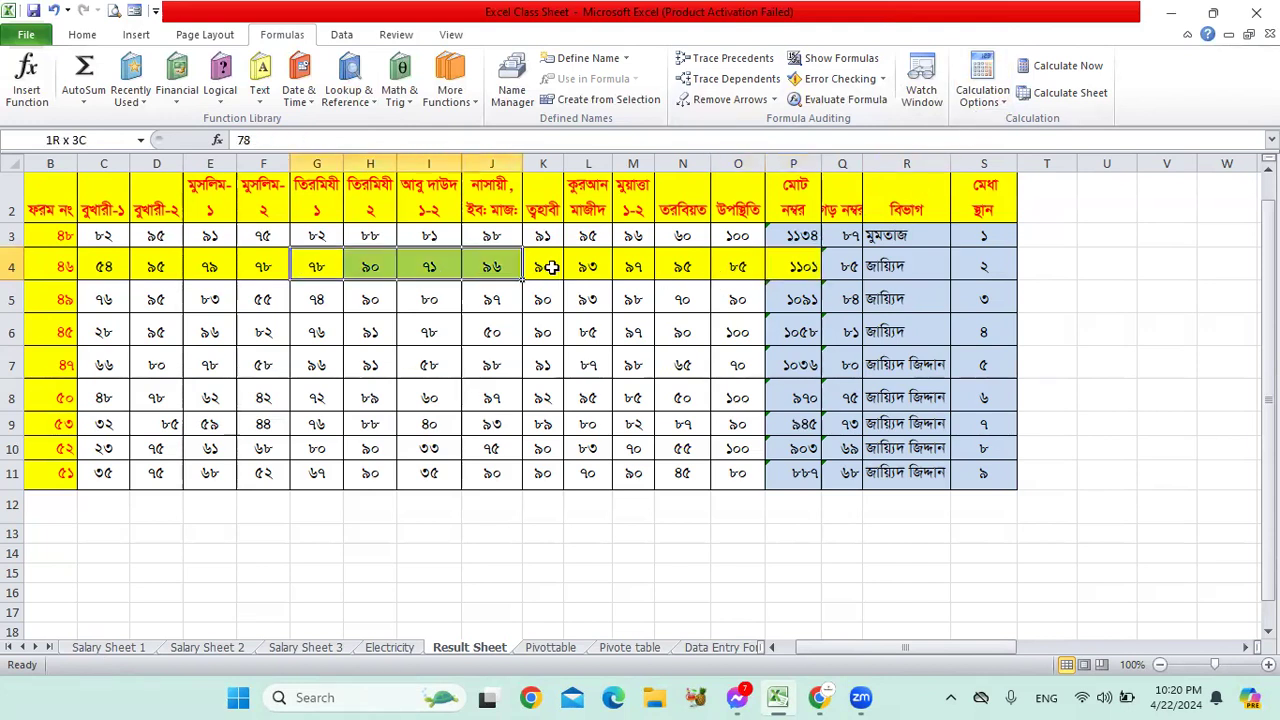
pyautogui.click(800, 266)
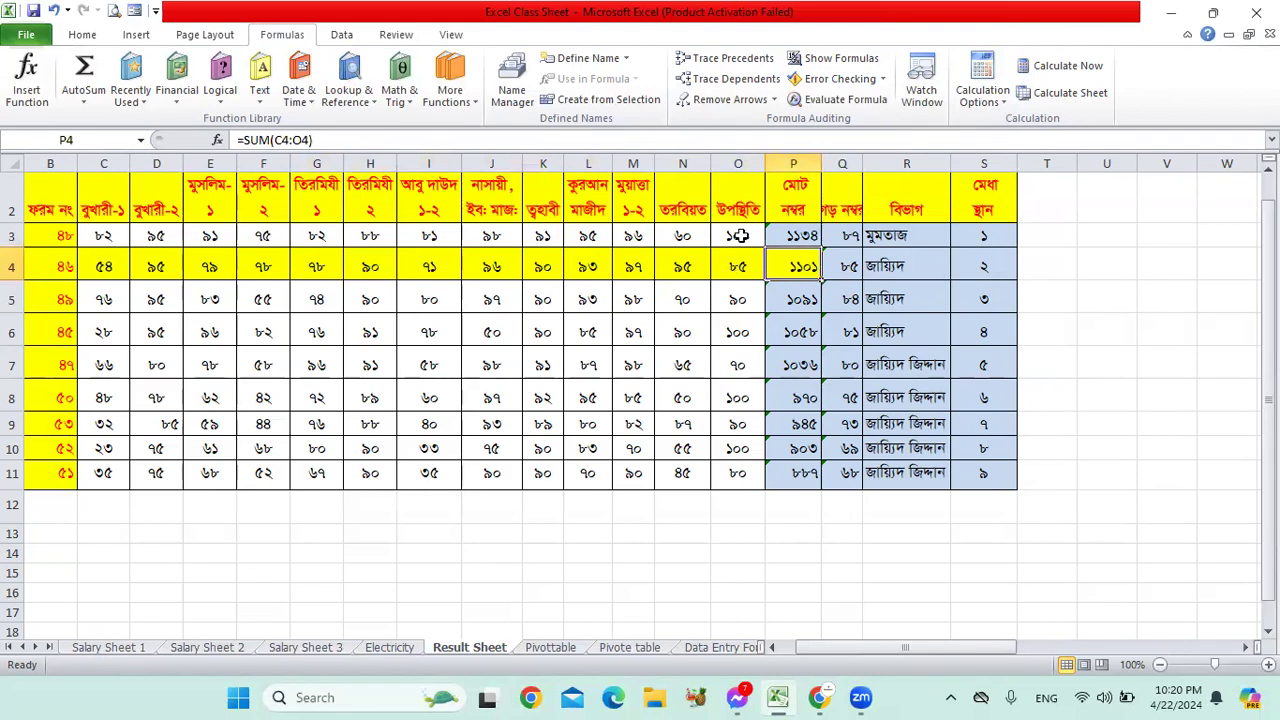
pyautogui.click(617, 268)
pyautogui.click(792, 270)
# Step: Set the workbook calculation mode to Manual
pyautogui.click(993, 105)
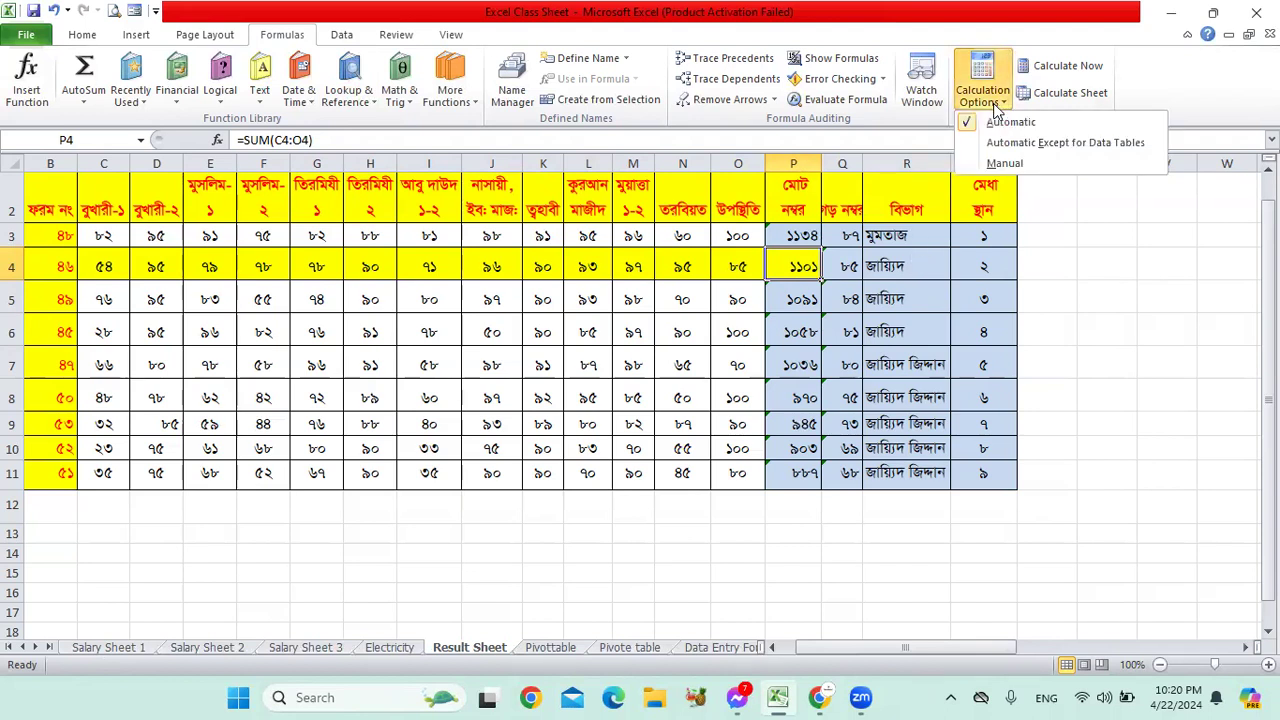
pyautogui.click(1022, 131)
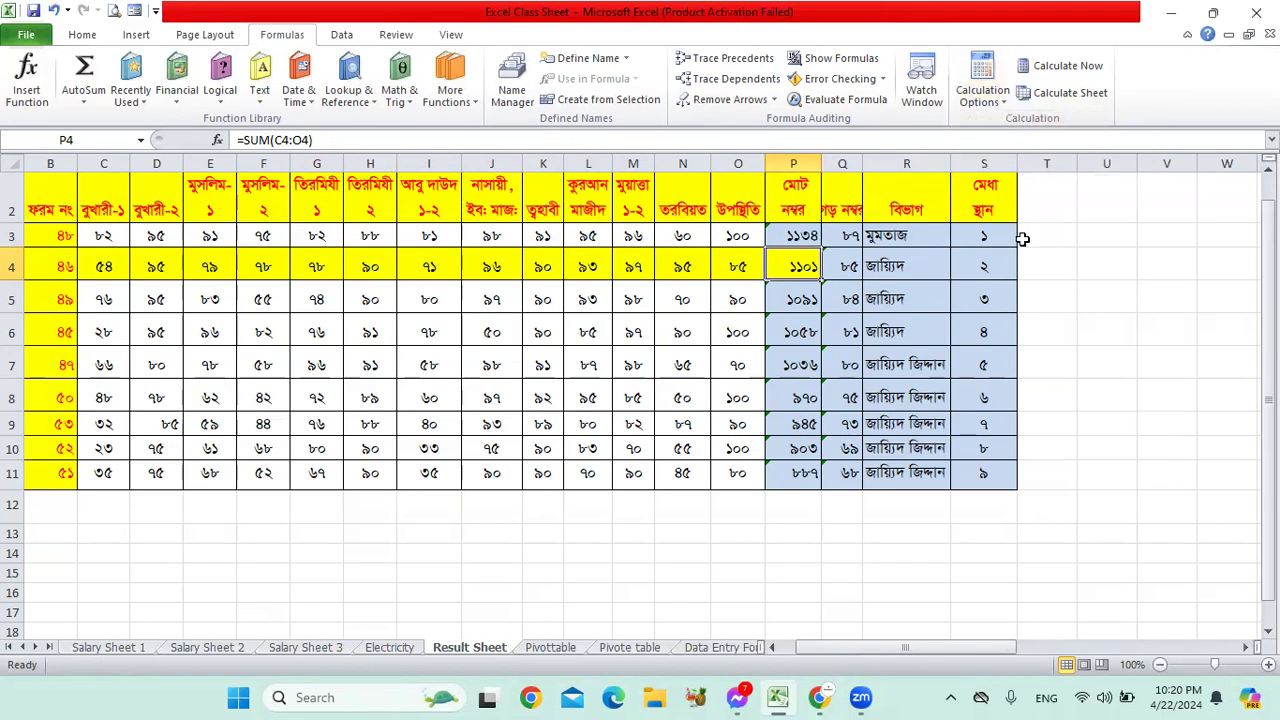
pyautogui.click(1022, 238)
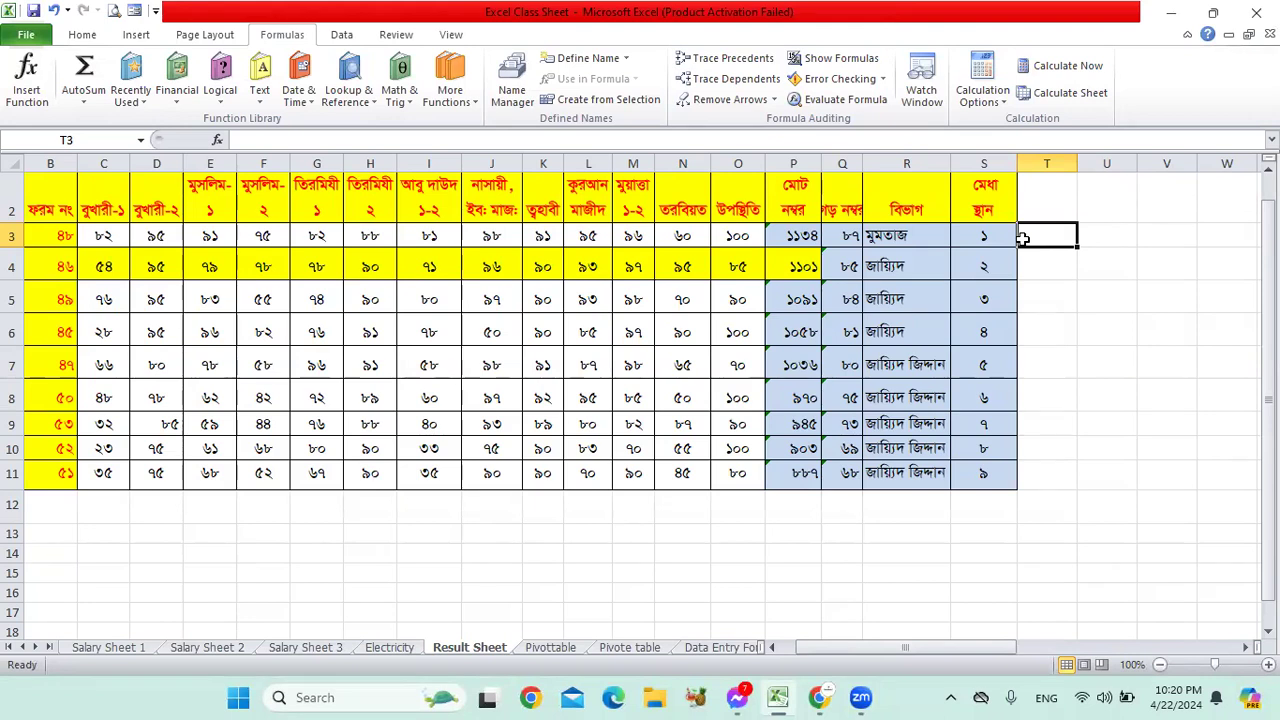
pyautogui.click(988, 95)
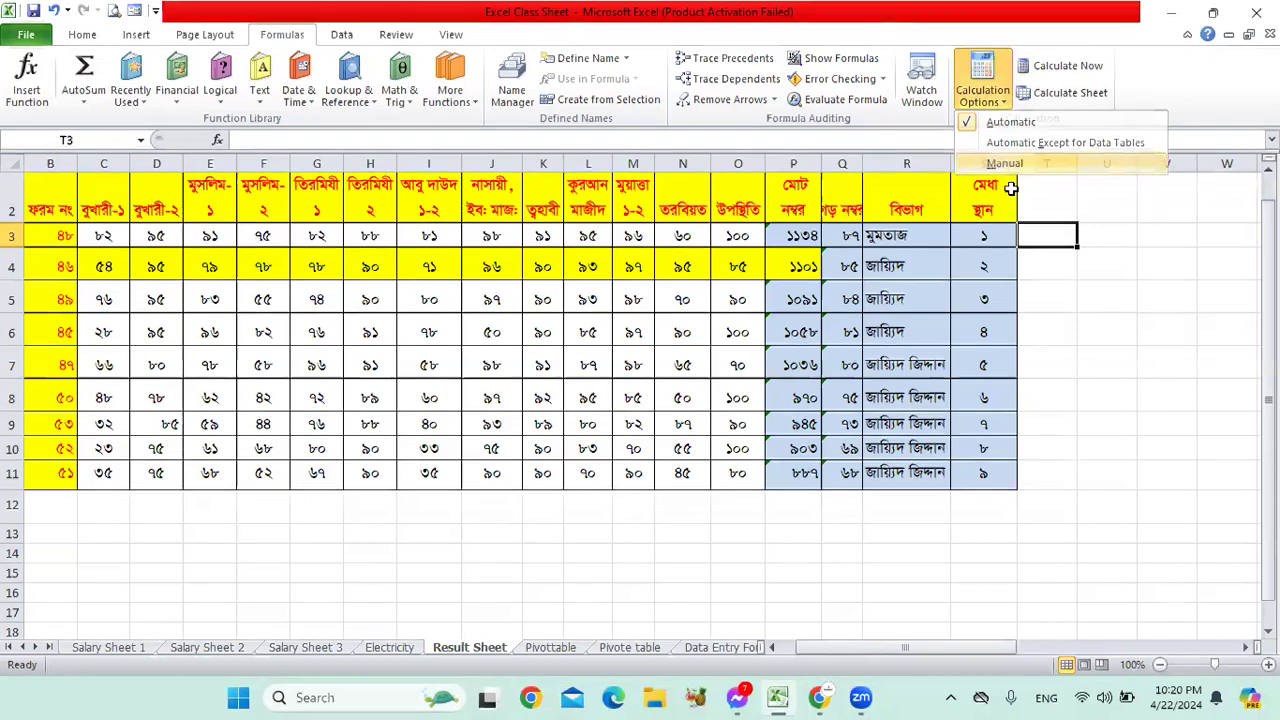
pyautogui.click(1003, 164)
# Step: Change N4 to 85 and run Calculate Now so P4 becomes 1091
pyautogui.click(676, 266)
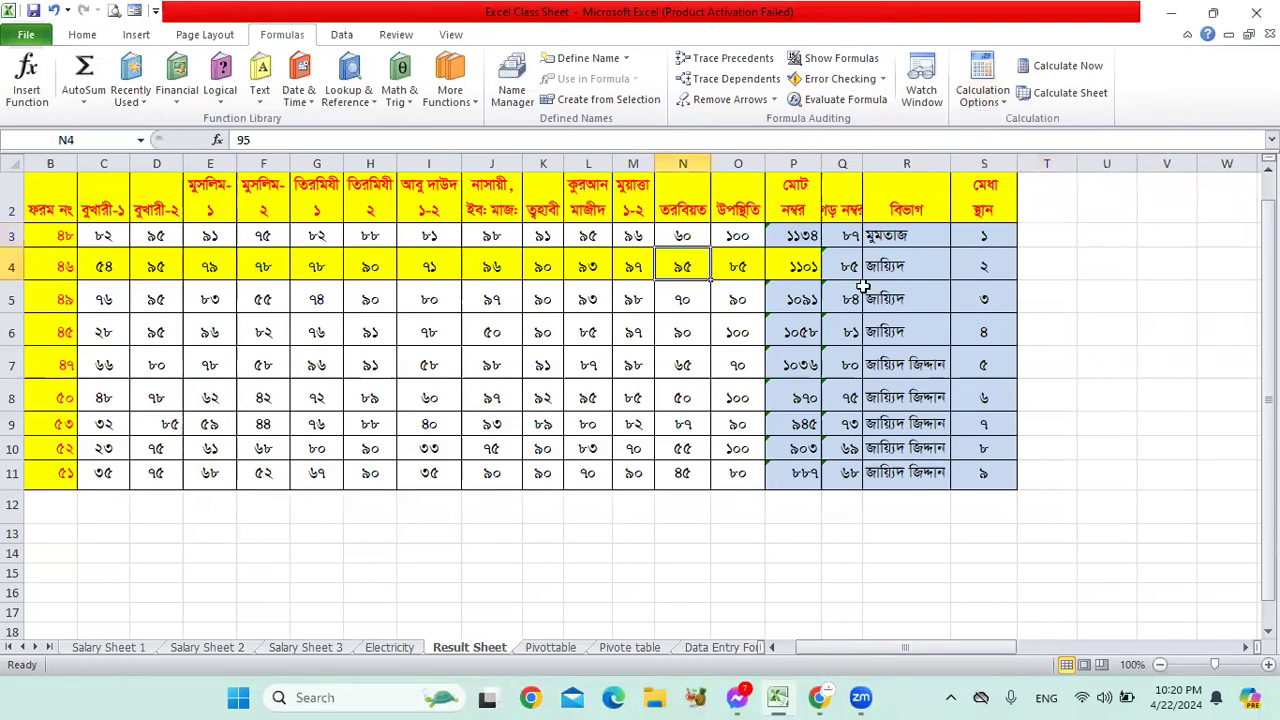
pyautogui.write('85')
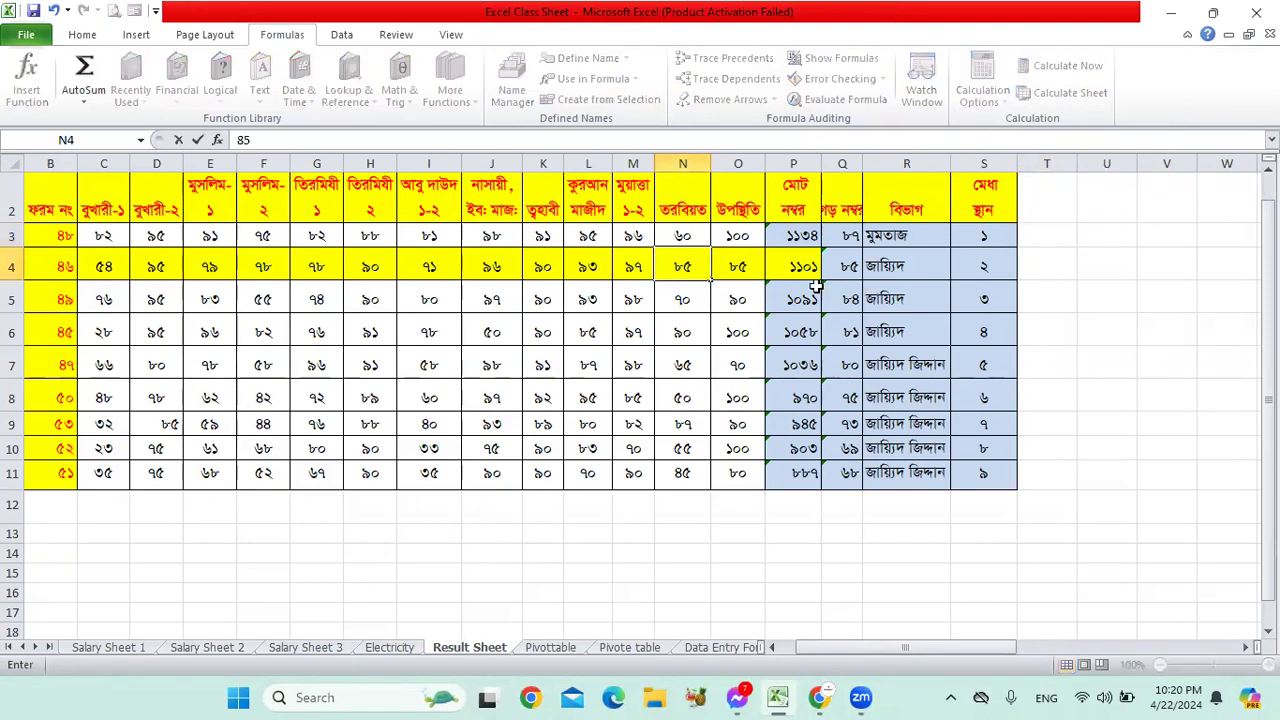
pyautogui.click(806, 270)
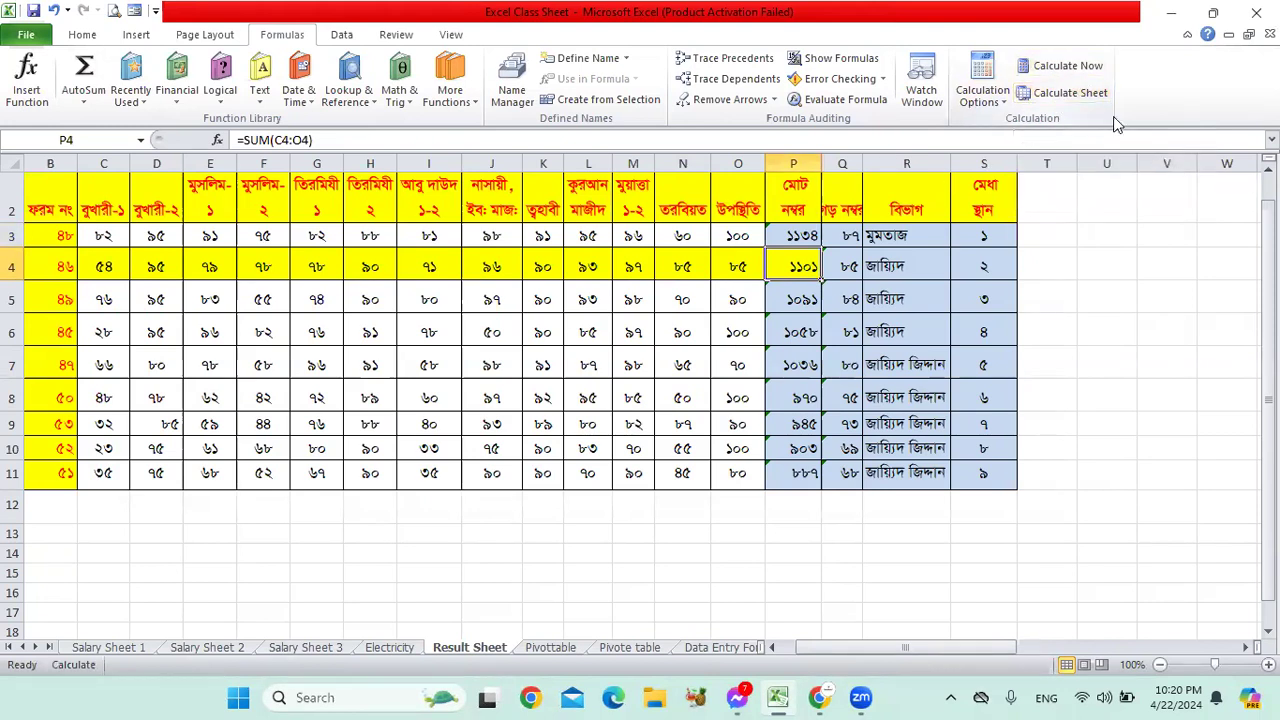
pyautogui.click(1058, 68)
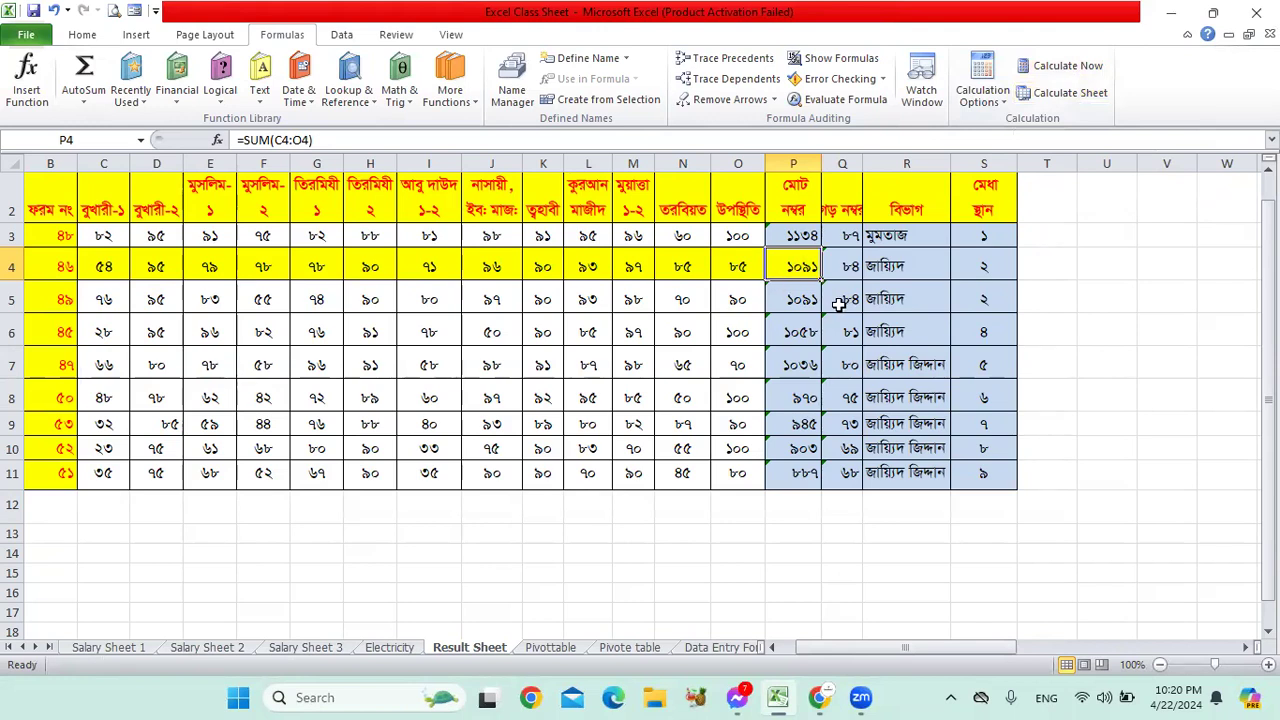
pyautogui.click(342, 35)
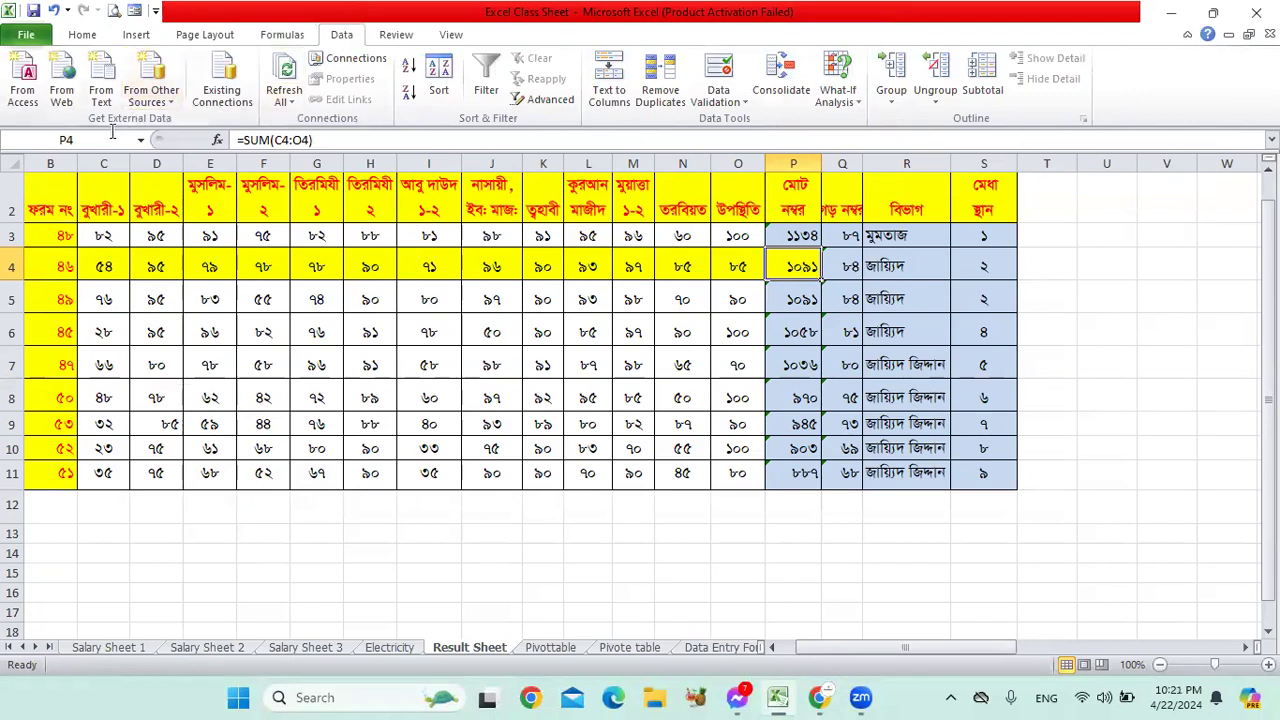
# Step: Select cell T8 beside the result table, then create the blank workbook Book1 with Ctrl+N
pyautogui.click(1030, 400)
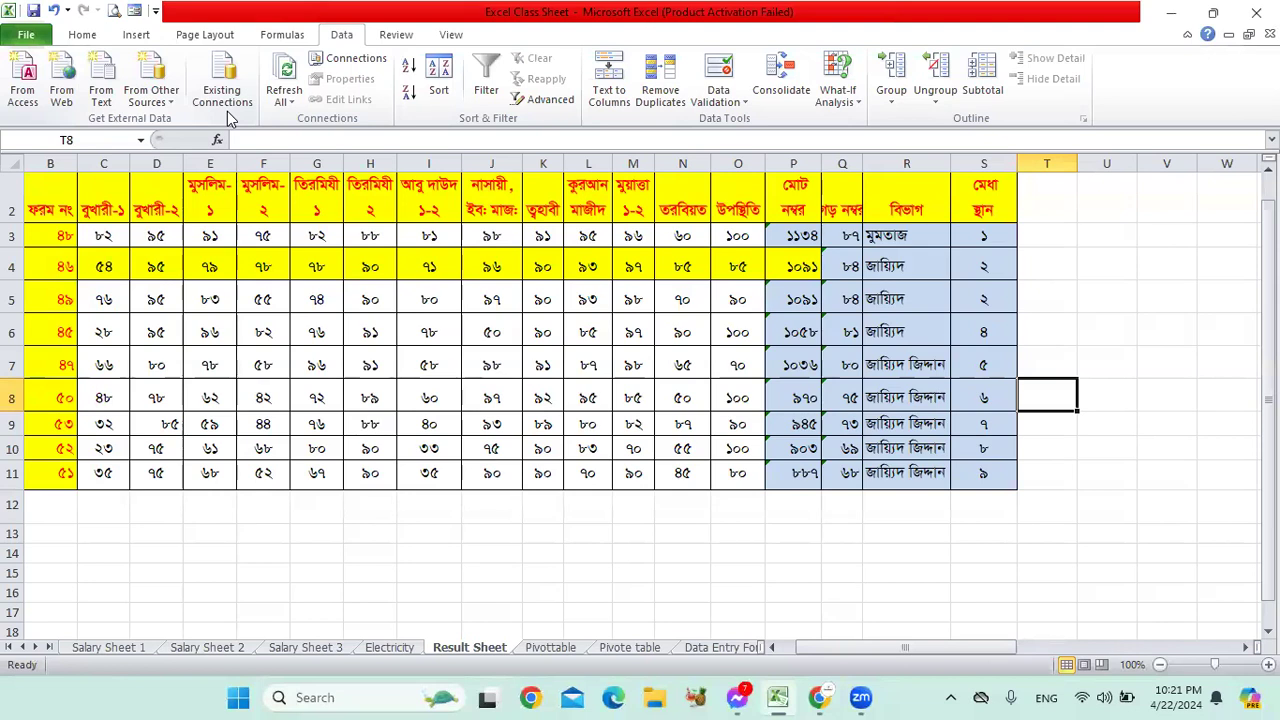
pyautogui.hotkey('ctrl', 'n')
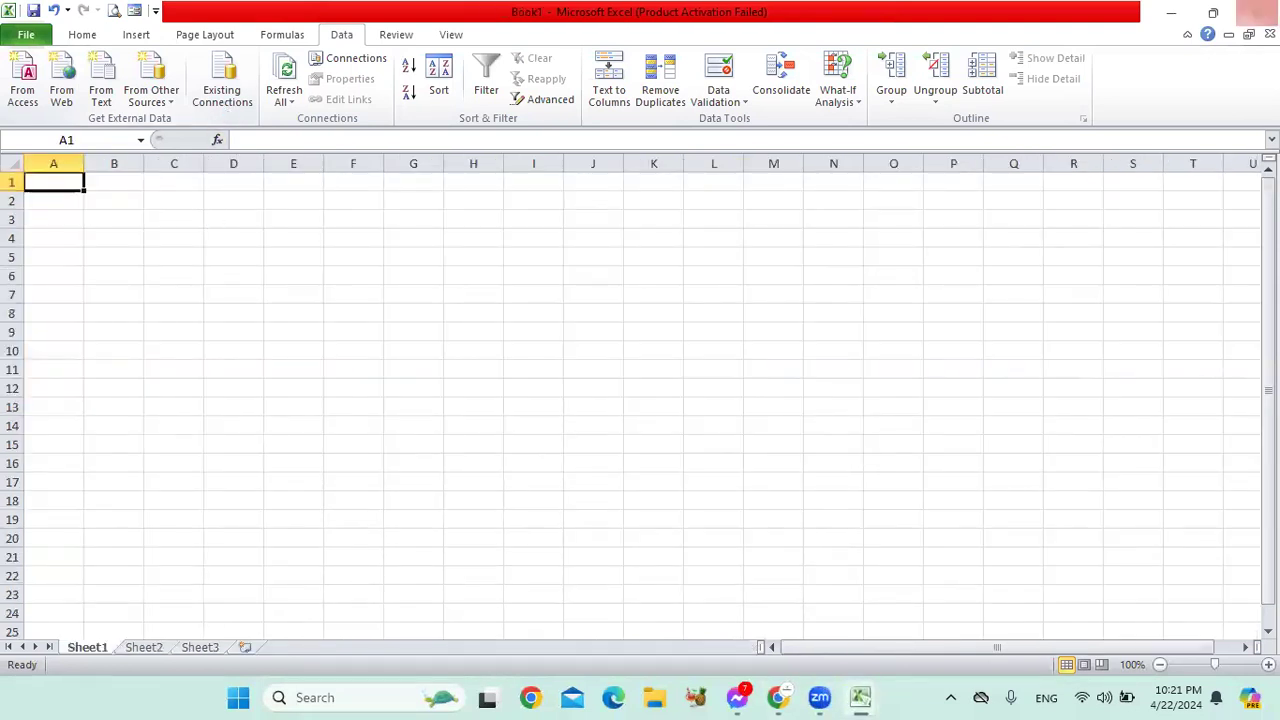
# Step: Open New Text Document in Notepad and type the headings Bangla, English, Arabic
pyautogui.click(1174, 11)
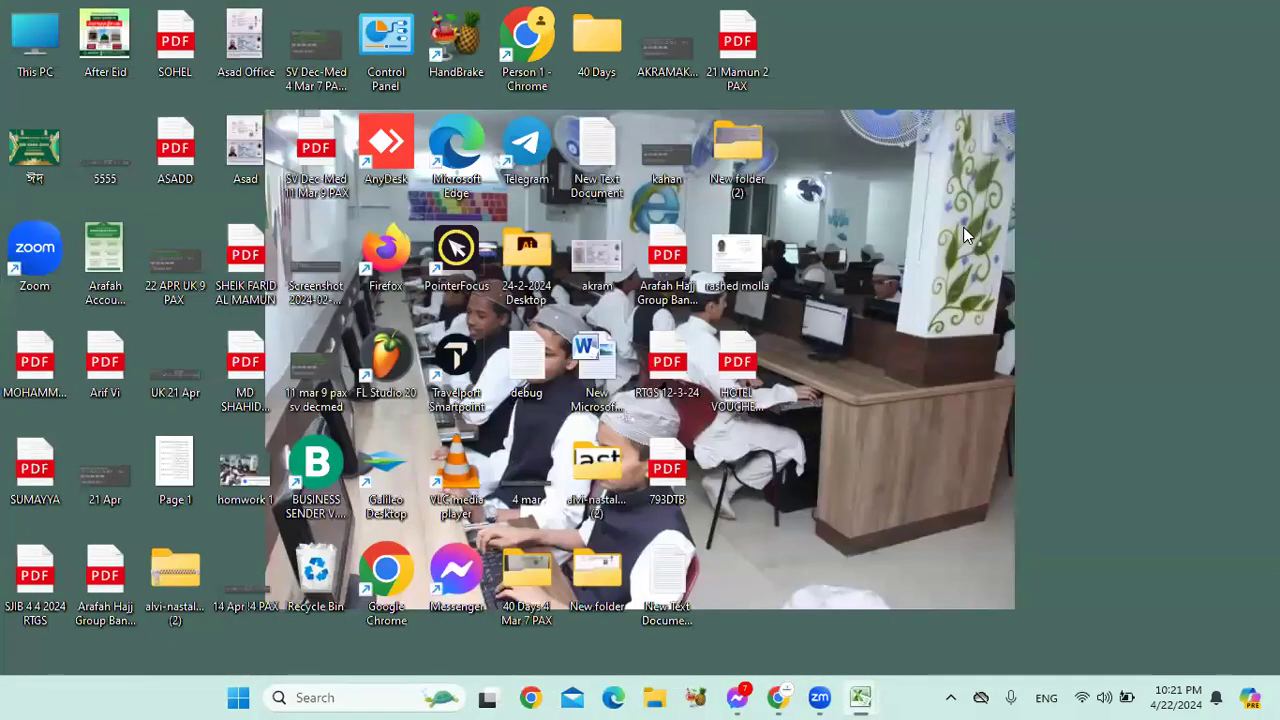
pyautogui.doubleClick(612, 195)
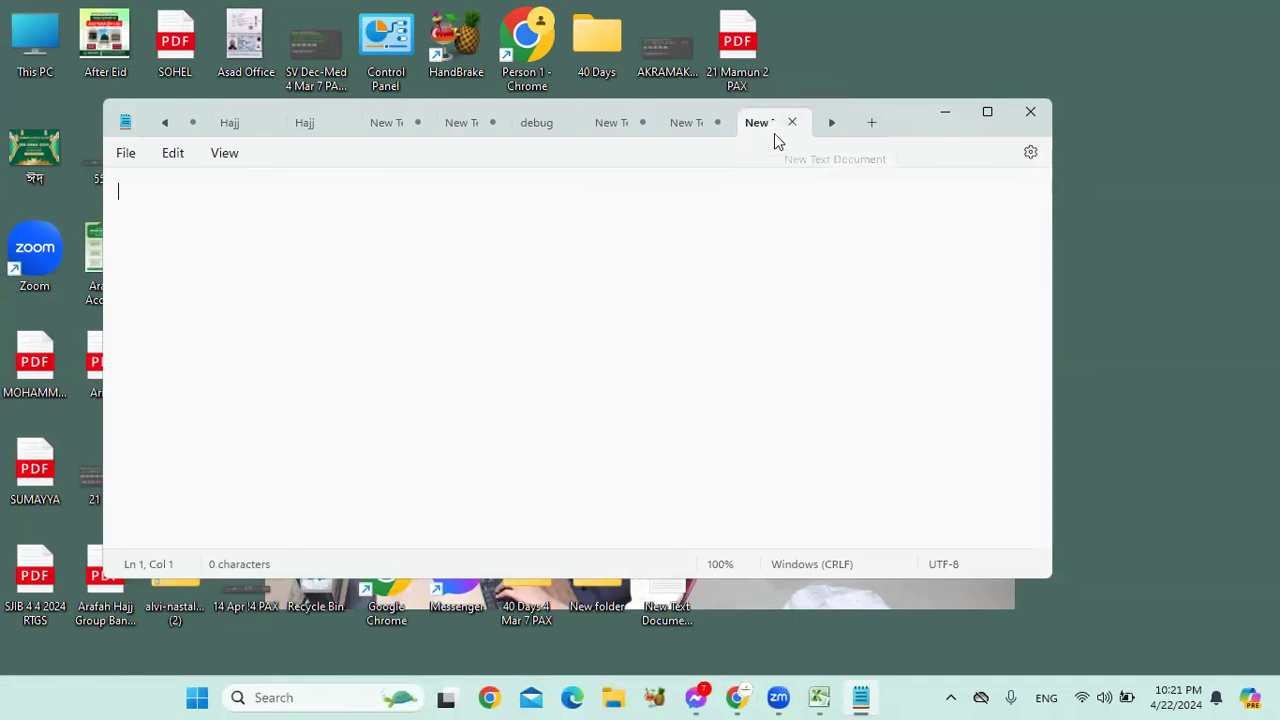
pyautogui.write('Abrar')
pyautogui.press('BackSpace')
pyautogui.press('BackSpace')
pyautogui.press('BackSpace')
pyautogui.press('BackSpace')
pyautogui.press('BackSpace')
pyautogui.write('Sha')
pyautogui.press('BackSpace')
pyautogui.press('BackSpace')
pyautogui.press('BackSpace')
pyautogui.write('Bangla ')
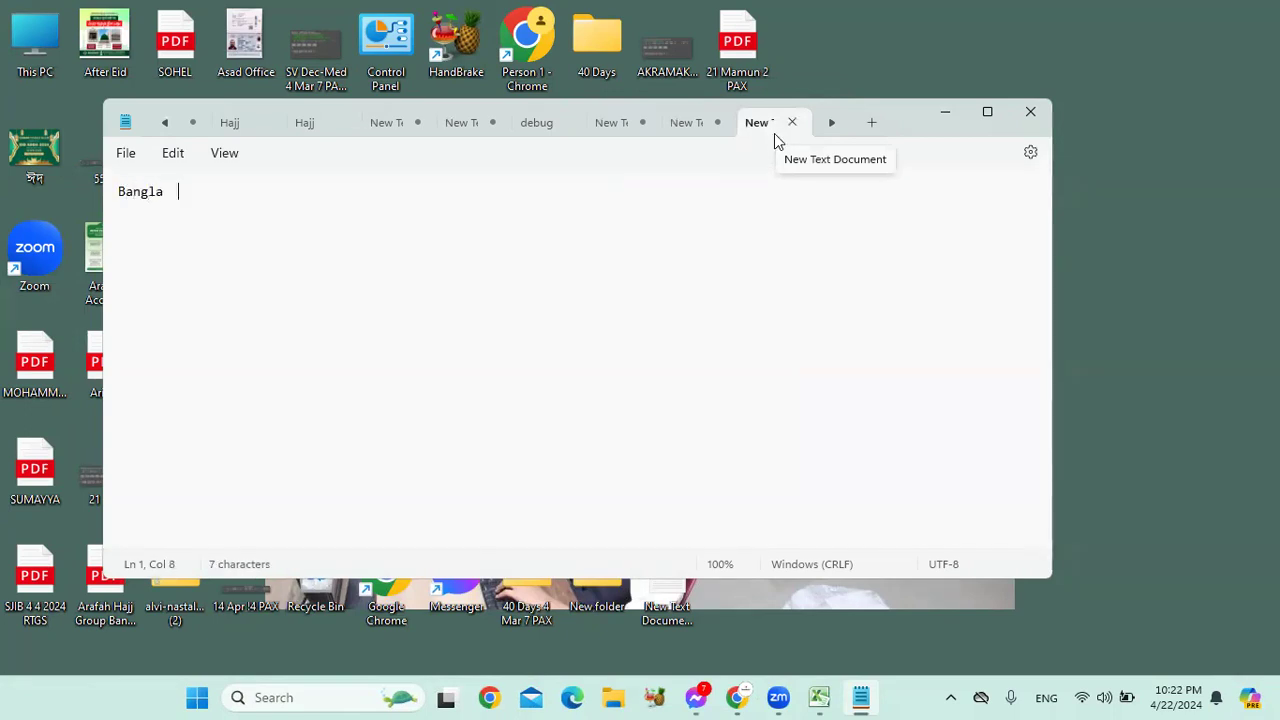
pyautogui.write('English Arabic')
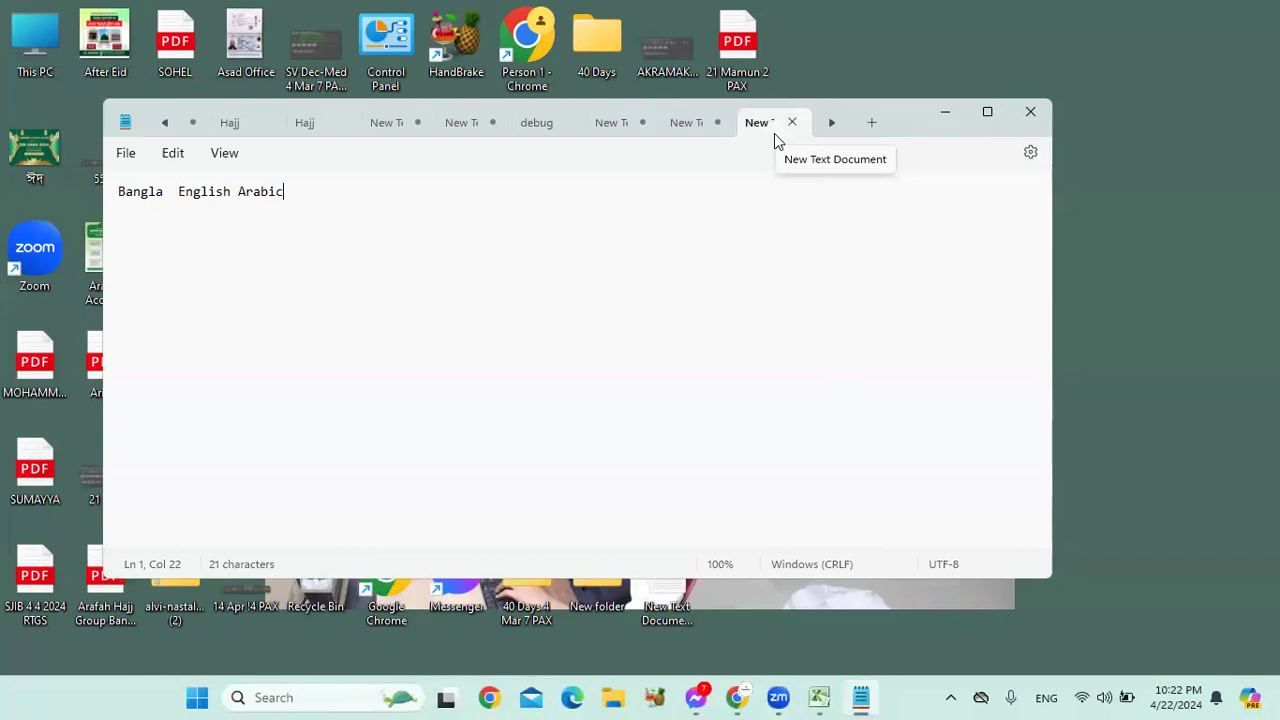
pyautogui.press('Return')
# Step: Enter the tab-separated score rows 45 85 95 and 48 33 28
pyautogui.write('45')
pyautogui.press('Tab')
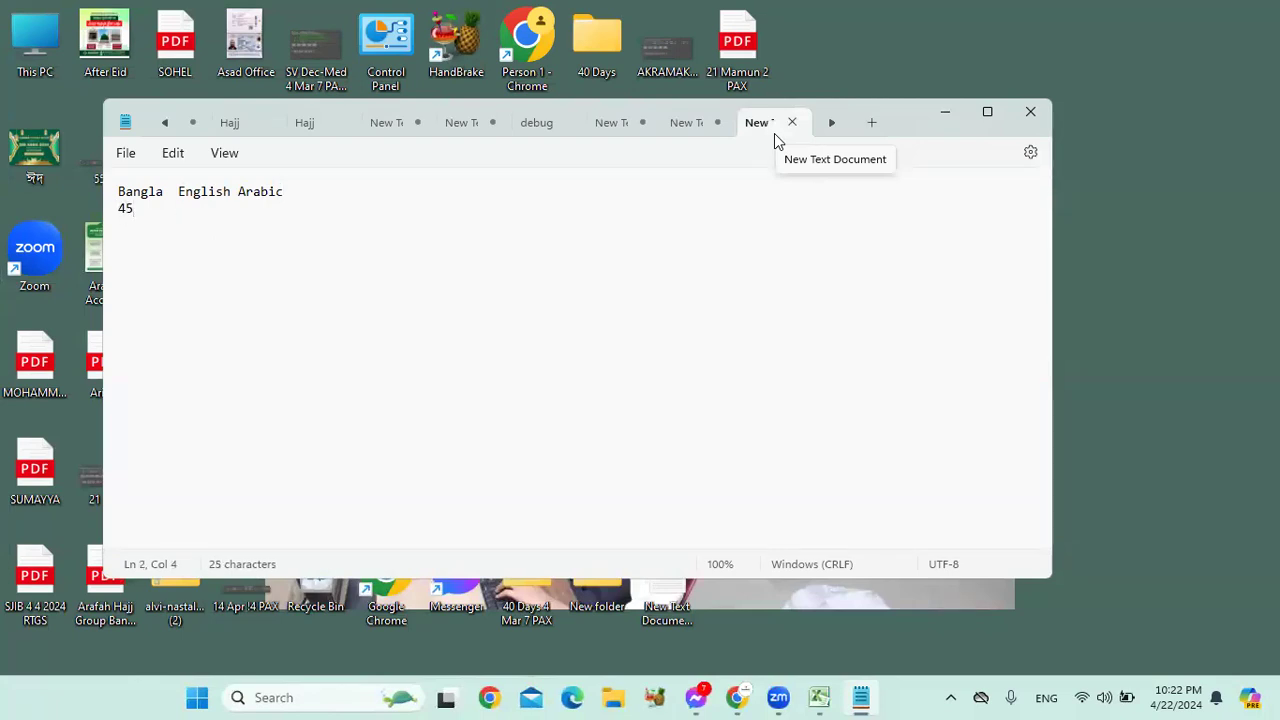
pyautogui.write('85')
pyautogui.press('Tab')
pyautogui.write('95')
pyautogui.press('Return')
pyautogui.write('48')
pyautogui.press('Tab')
pyautogui.write('33')
pyautogui.press('Tab')
pyautogui.write('28')
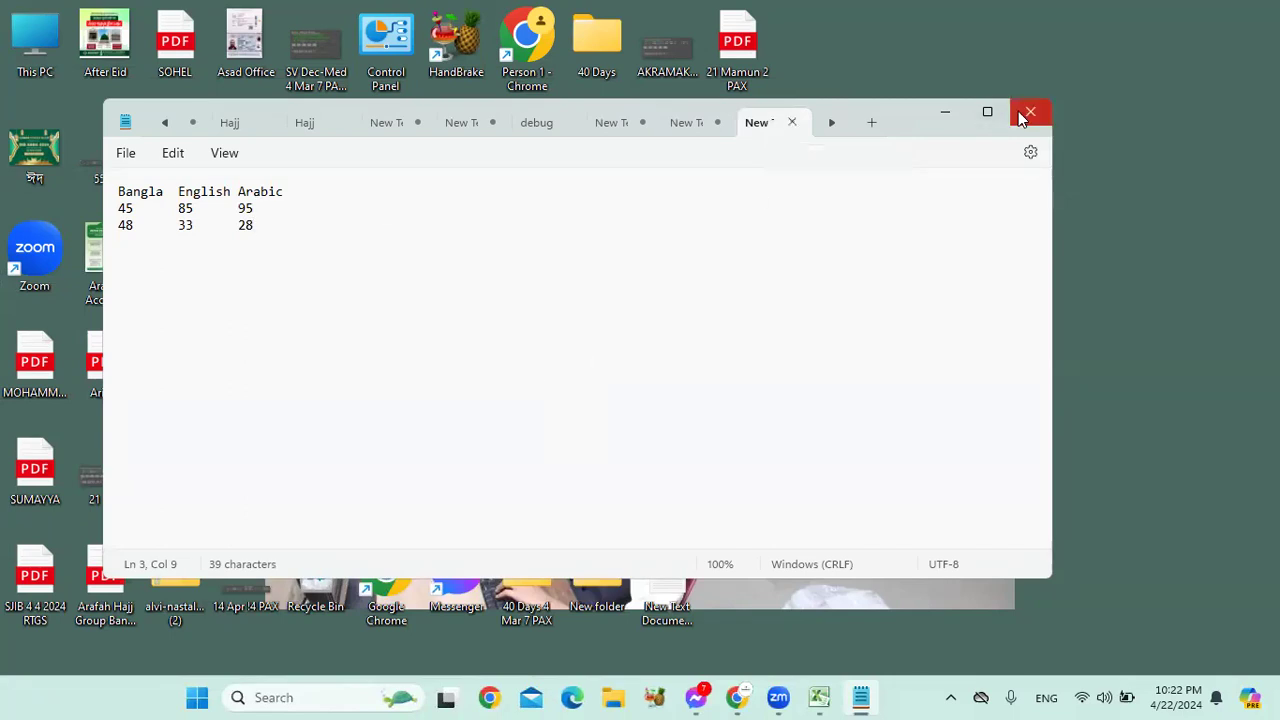
pyautogui.click(729, 697)
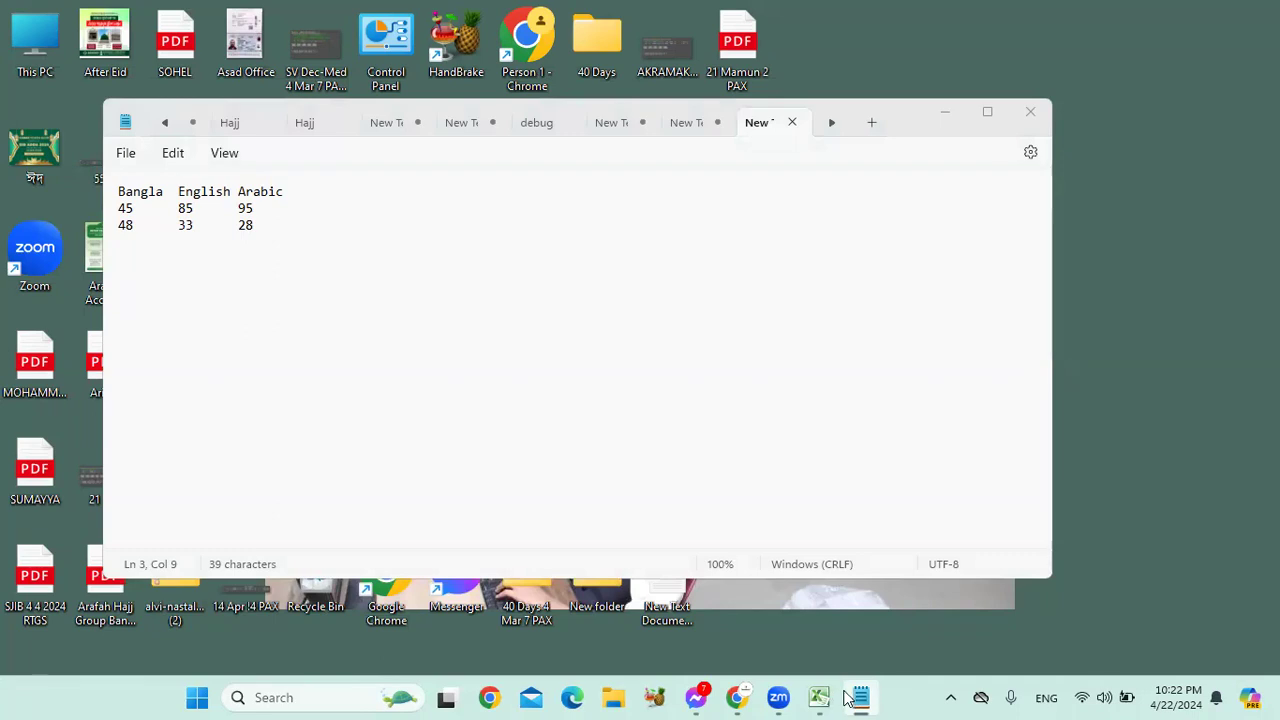
pyautogui.moveTo(858, 697)
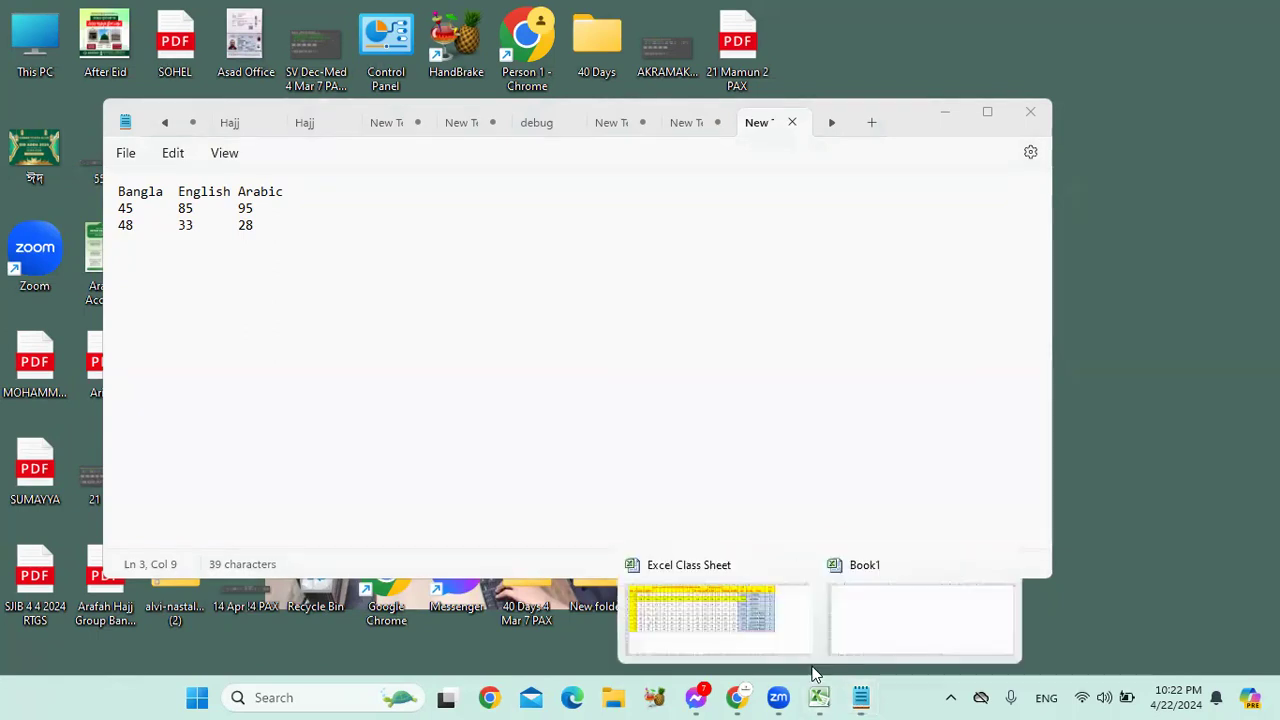
# Step: Bring Book1 forward, select cell C3, and view then close the Existing Connections list
pyautogui.click(814, 677)
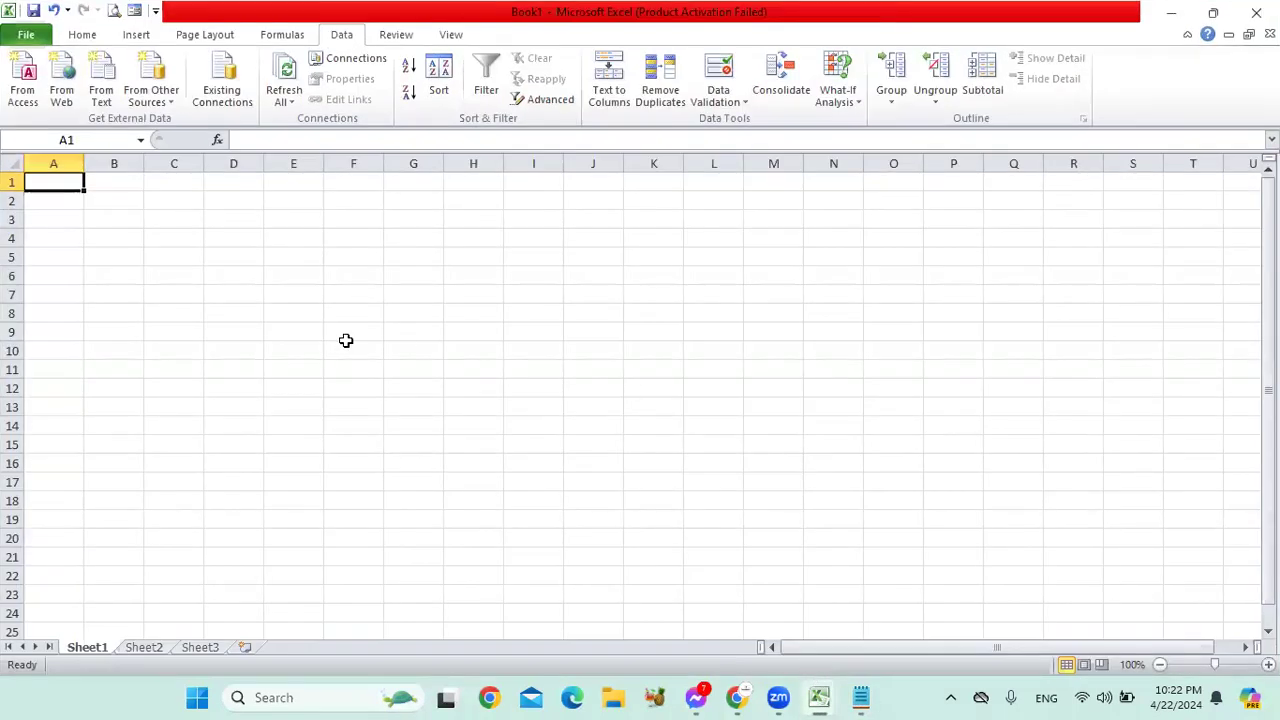
pyautogui.click(190, 218)
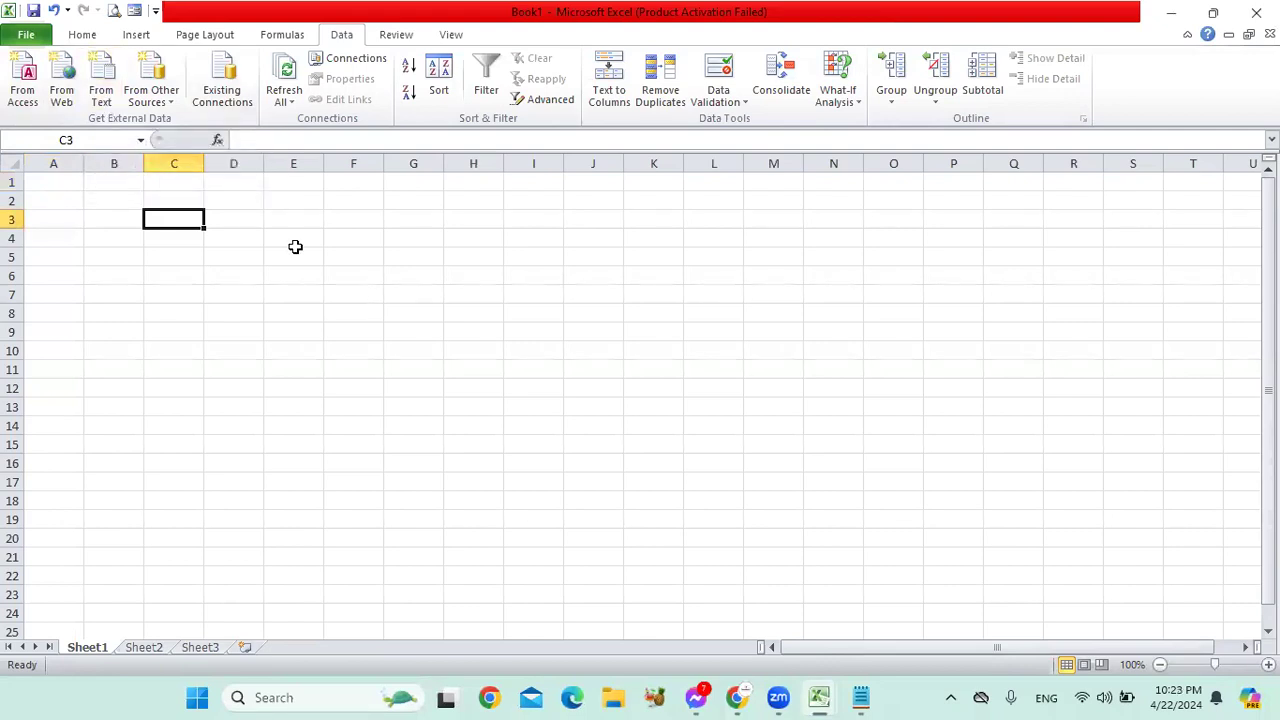
pyautogui.click(226, 98)
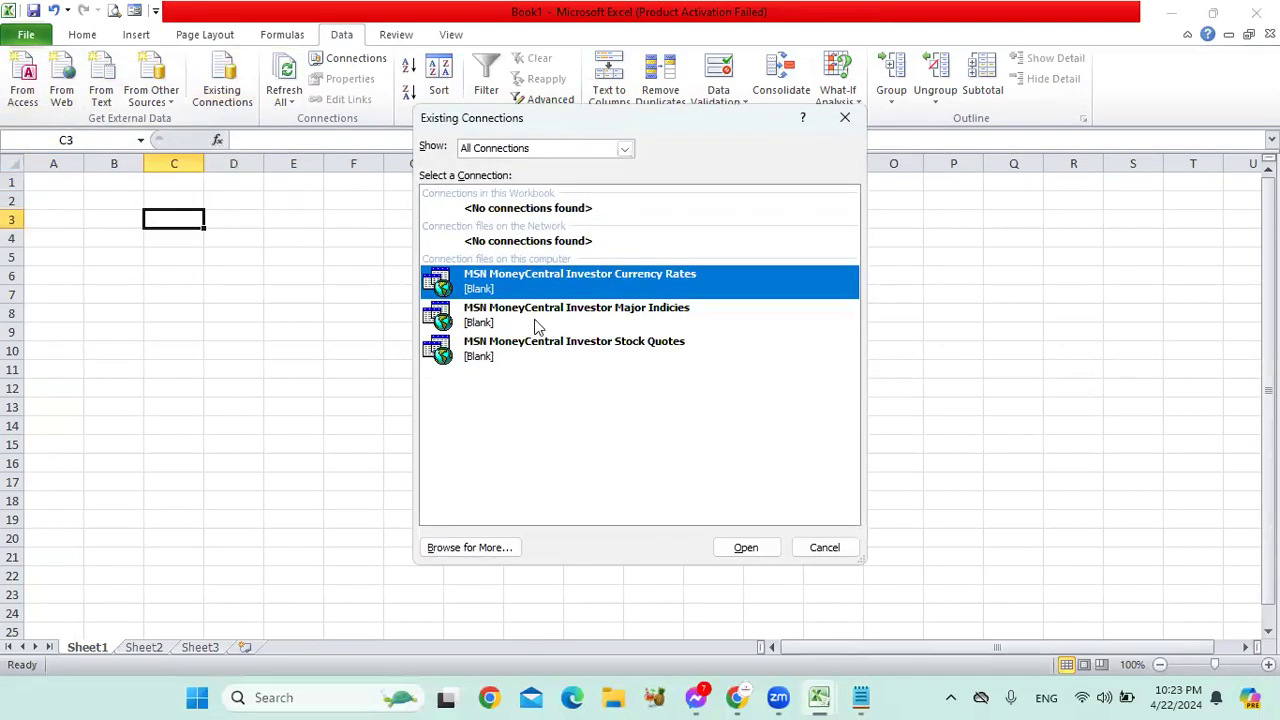
pyautogui.click(838, 553)
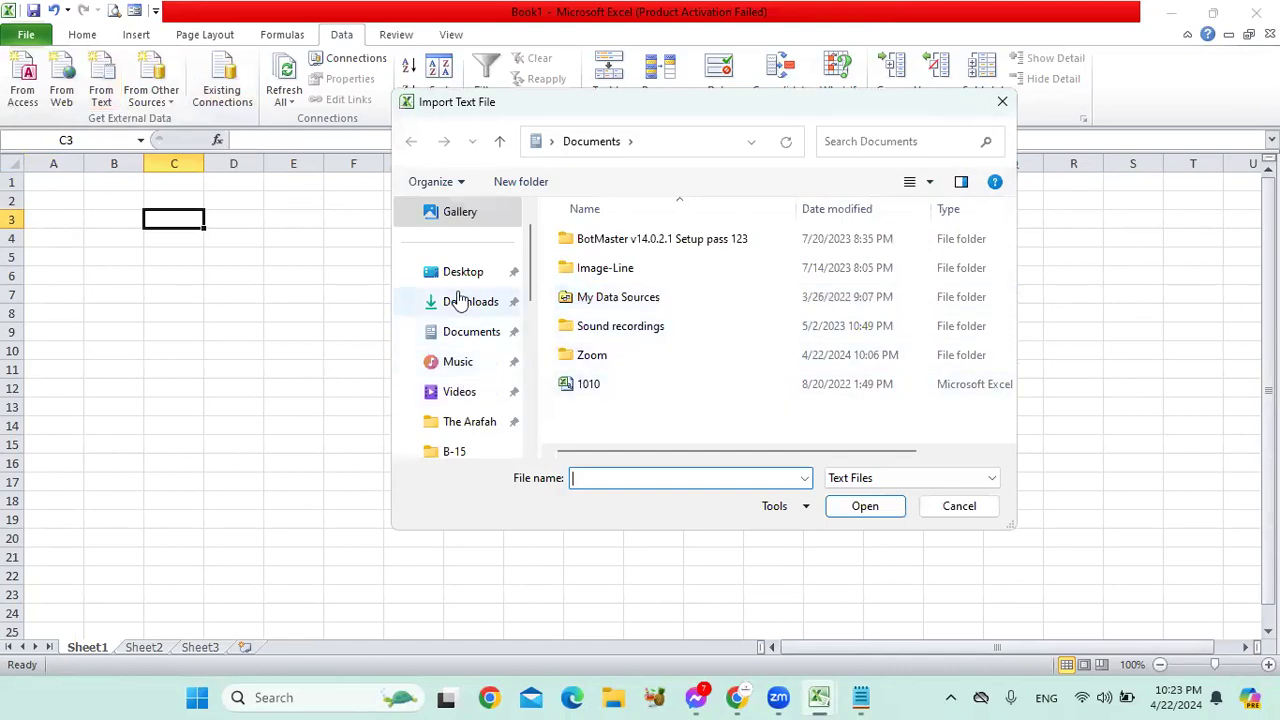
# Step: Import New Text Document (2) from the Desktop as a text file into the sheet
pyautogui.click(460, 272)
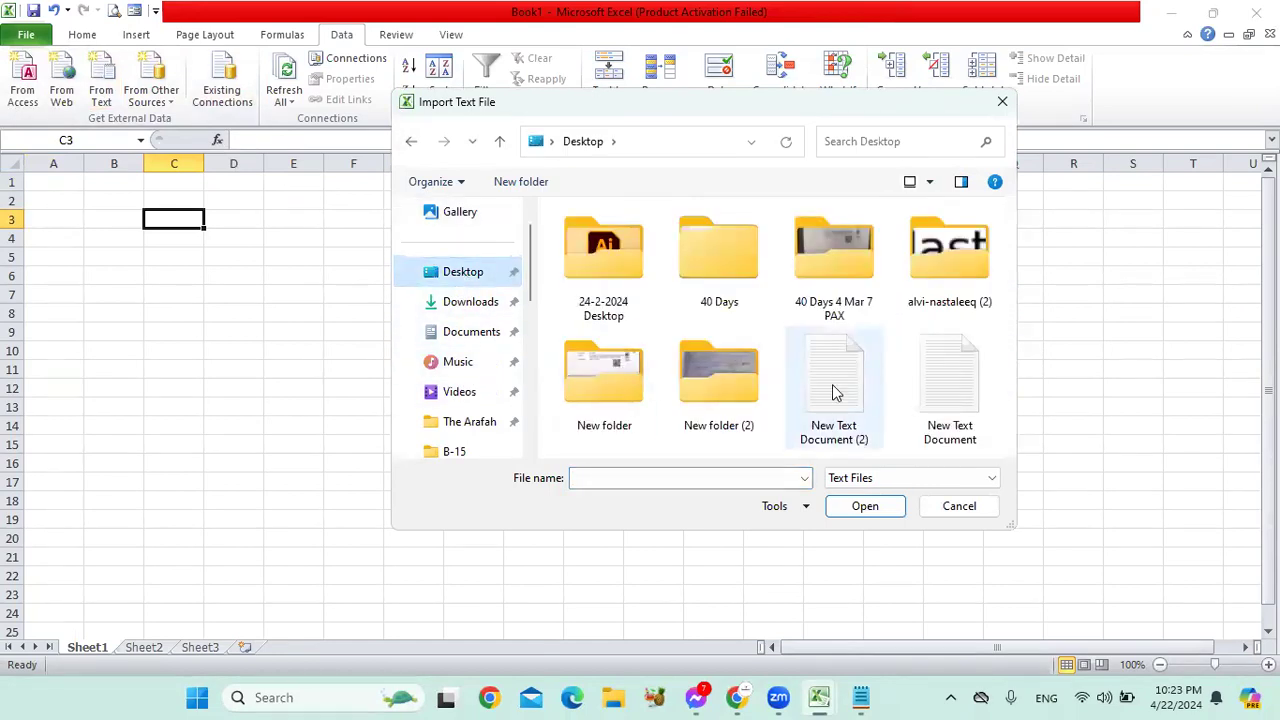
pyautogui.click(929, 388)
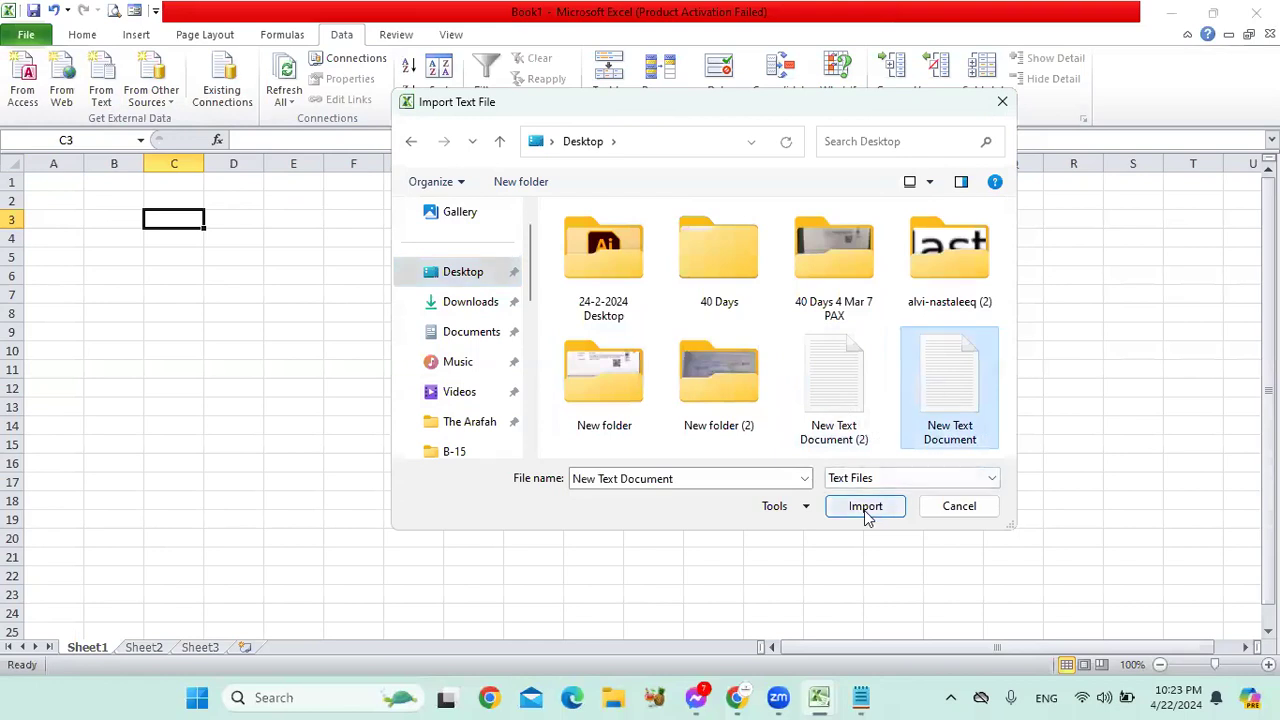
pyautogui.click(847, 425)
pyautogui.click(865, 506)
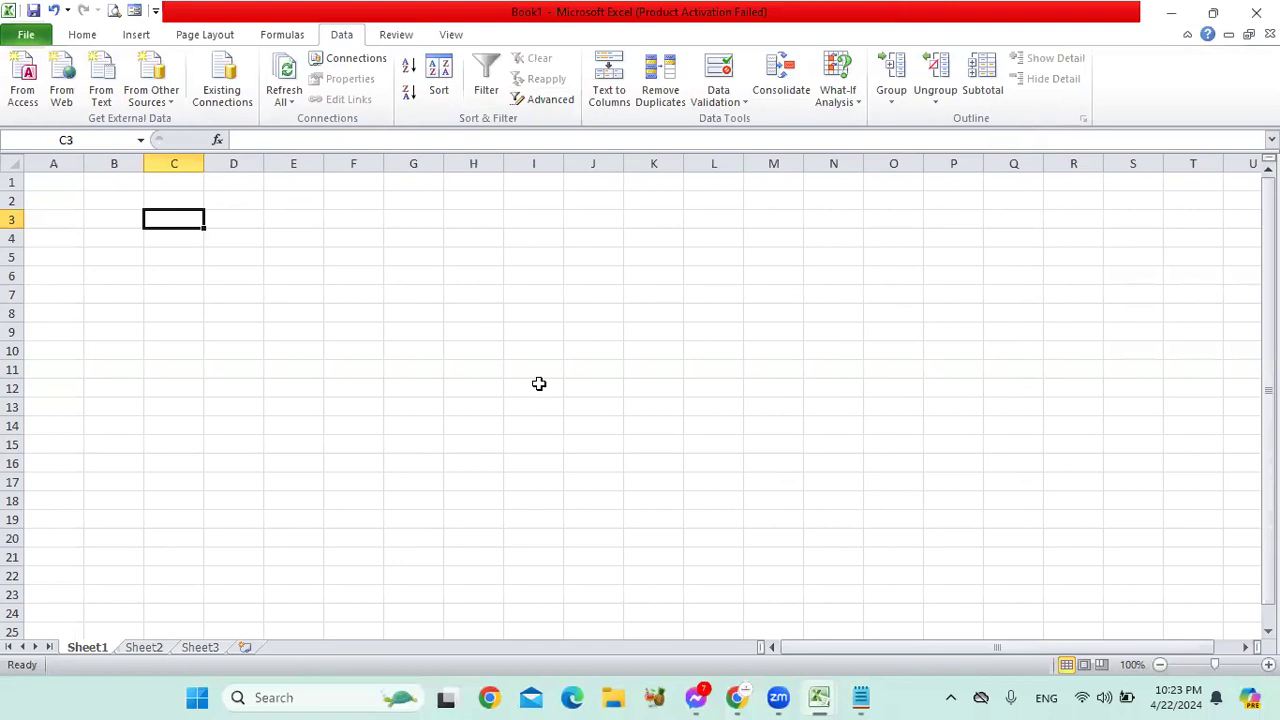
pyautogui.moveTo(150, 210); pyautogui.dragTo(713, 463)
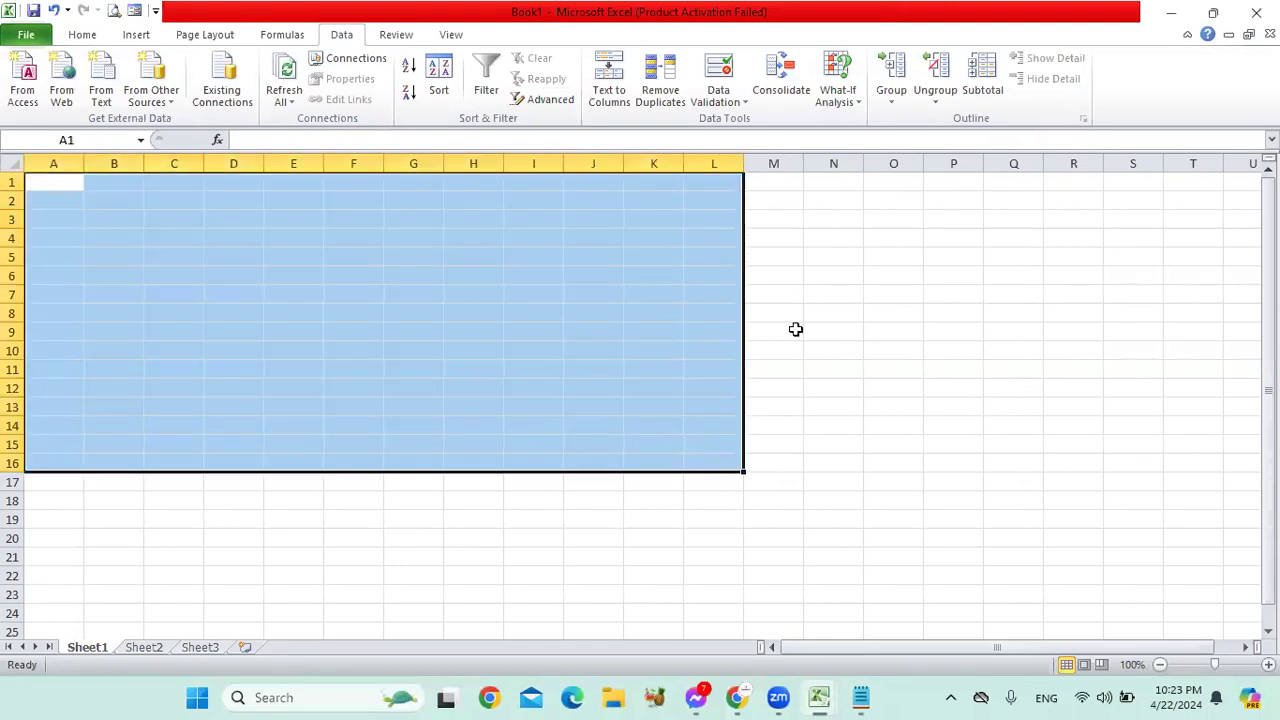
pyautogui.click(812, 314)
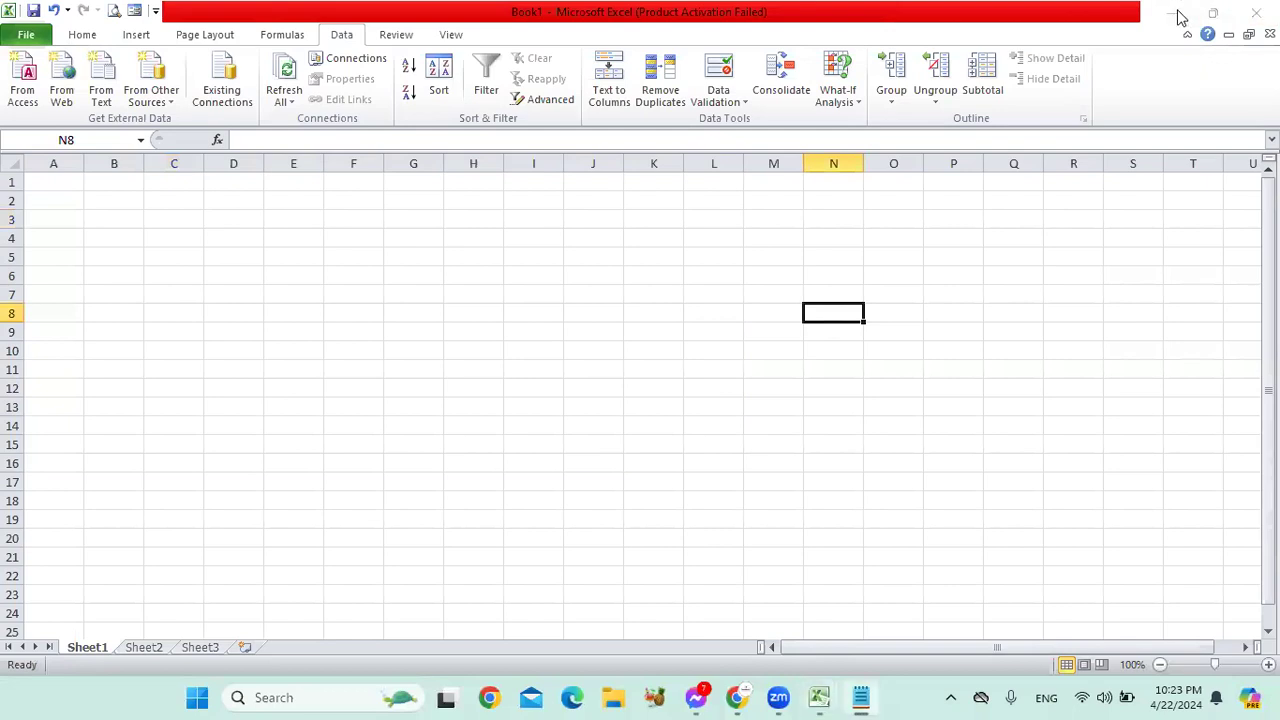
# Step: Minimise Excel and close the Notepad window holding the Bangla, English, Arabic score table
pyautogui.click(1178, 14)
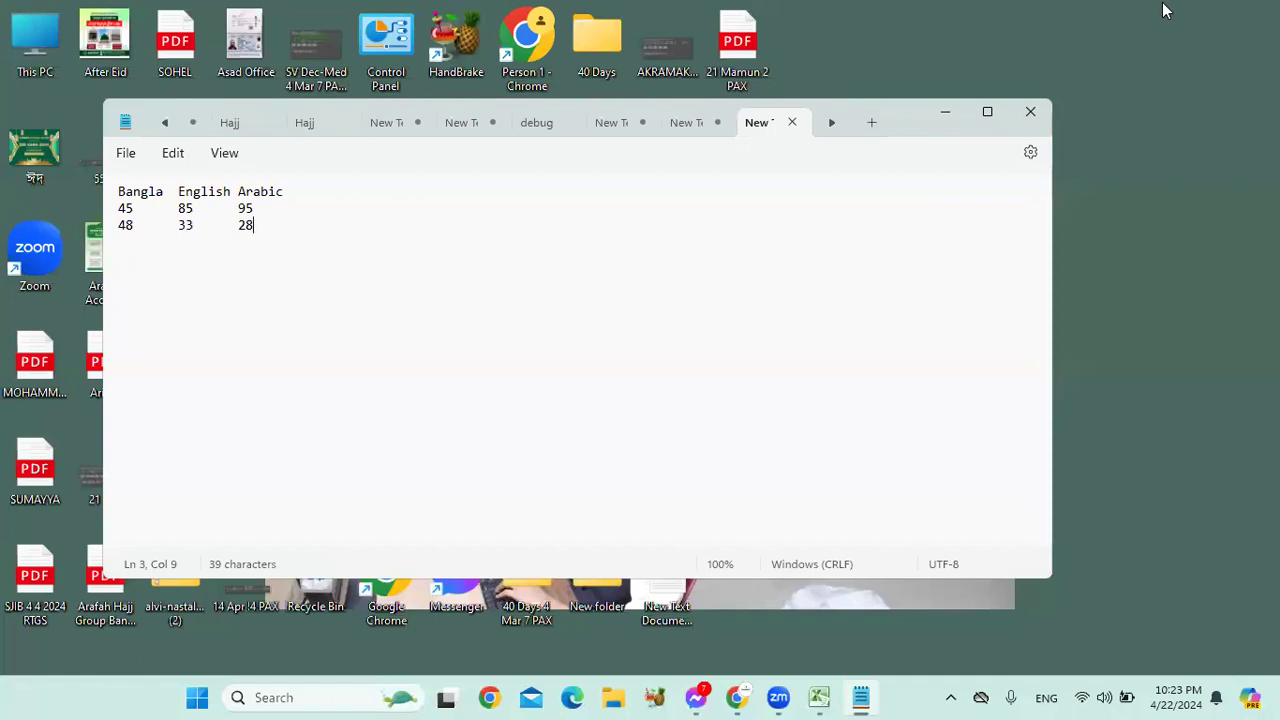
pyautogui.click(118, 583)
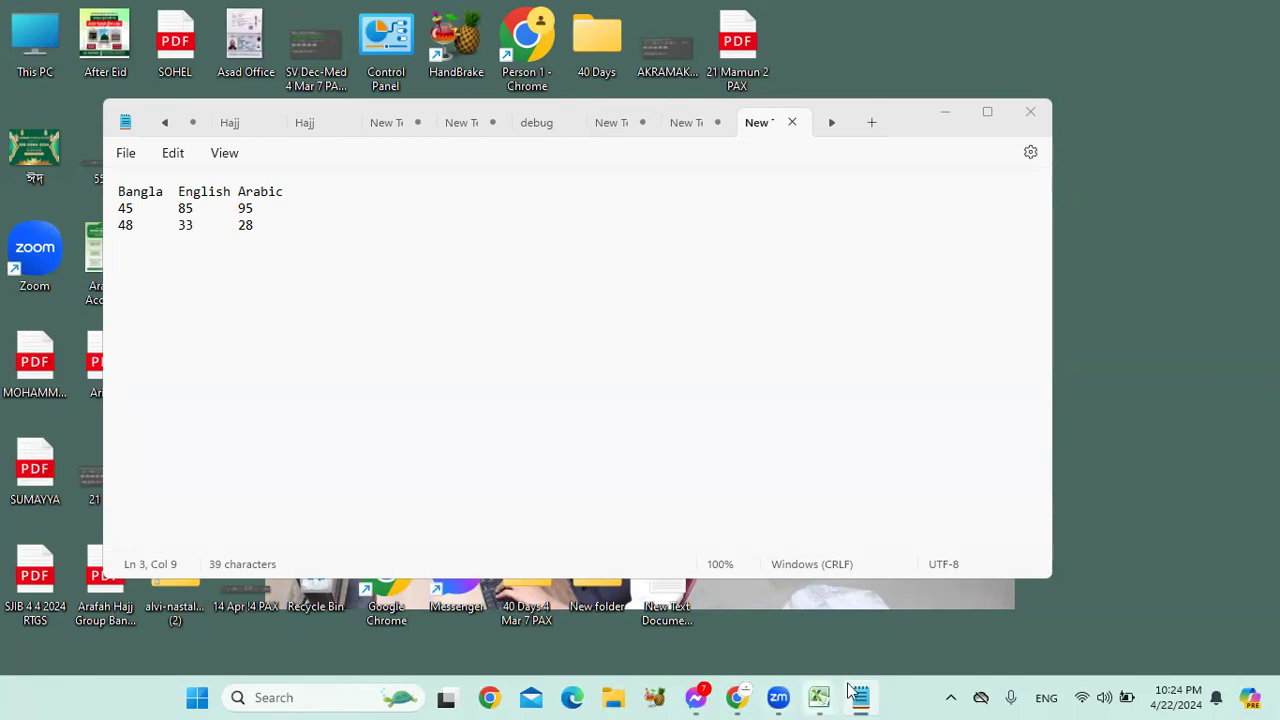
pyautogui.rightClick(765, 128)
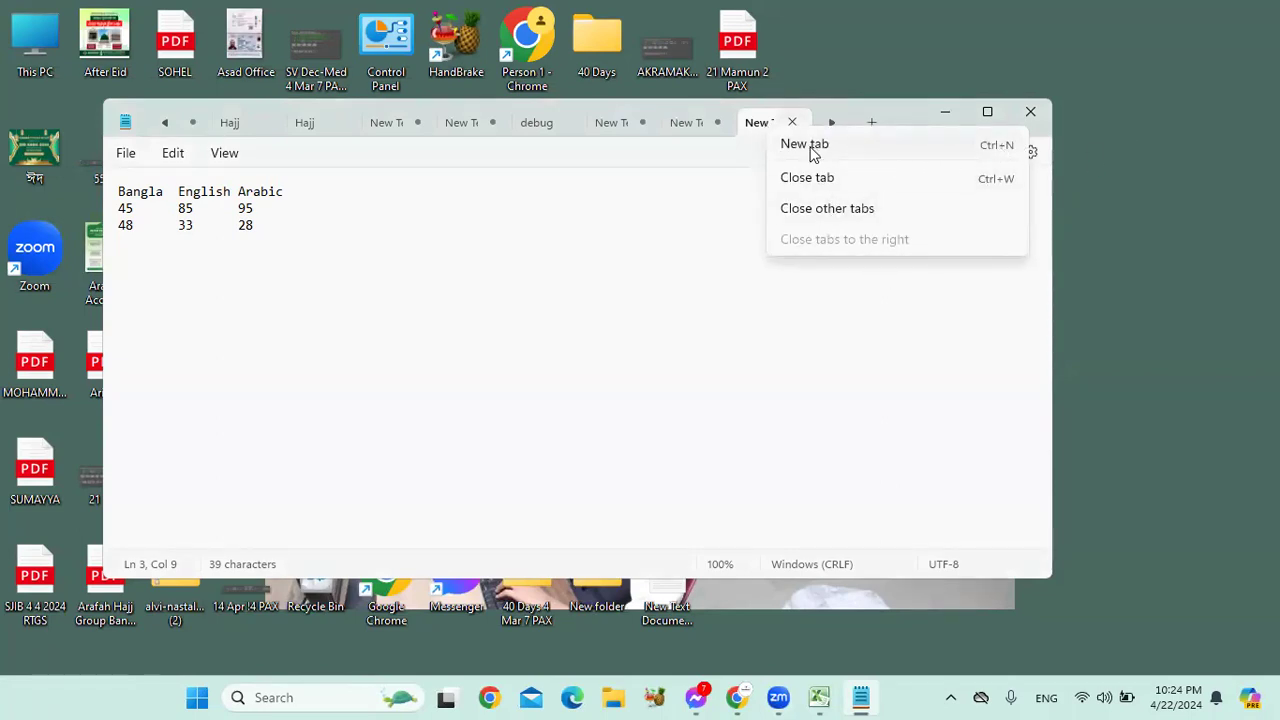
pyautogui.click(1052, 139)
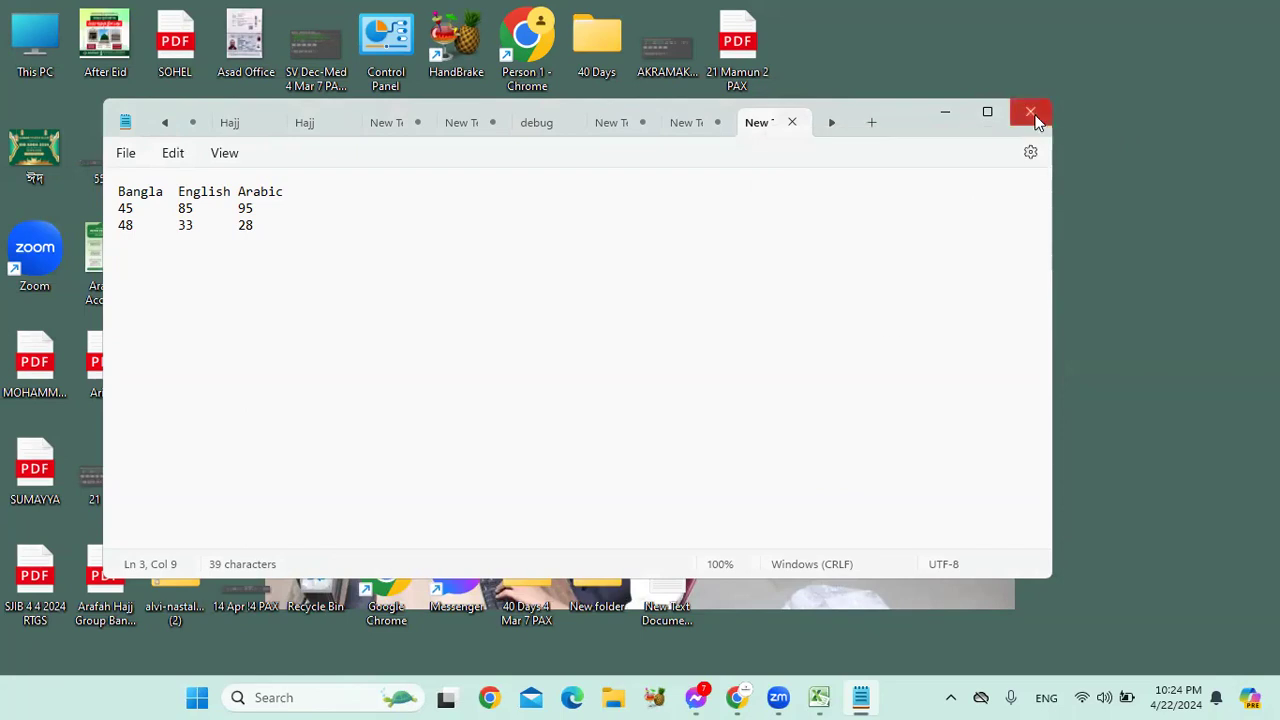
pyautogui.click(1031, 114)
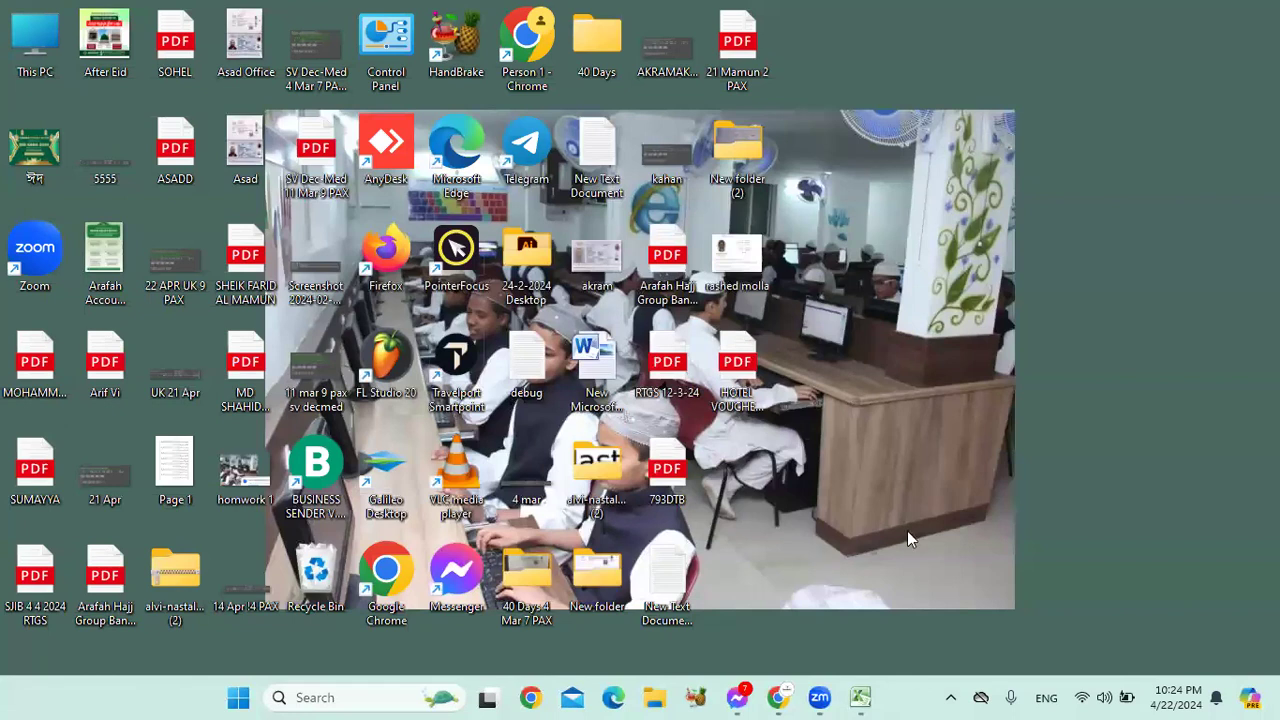
pyautogui.click(860, 697)
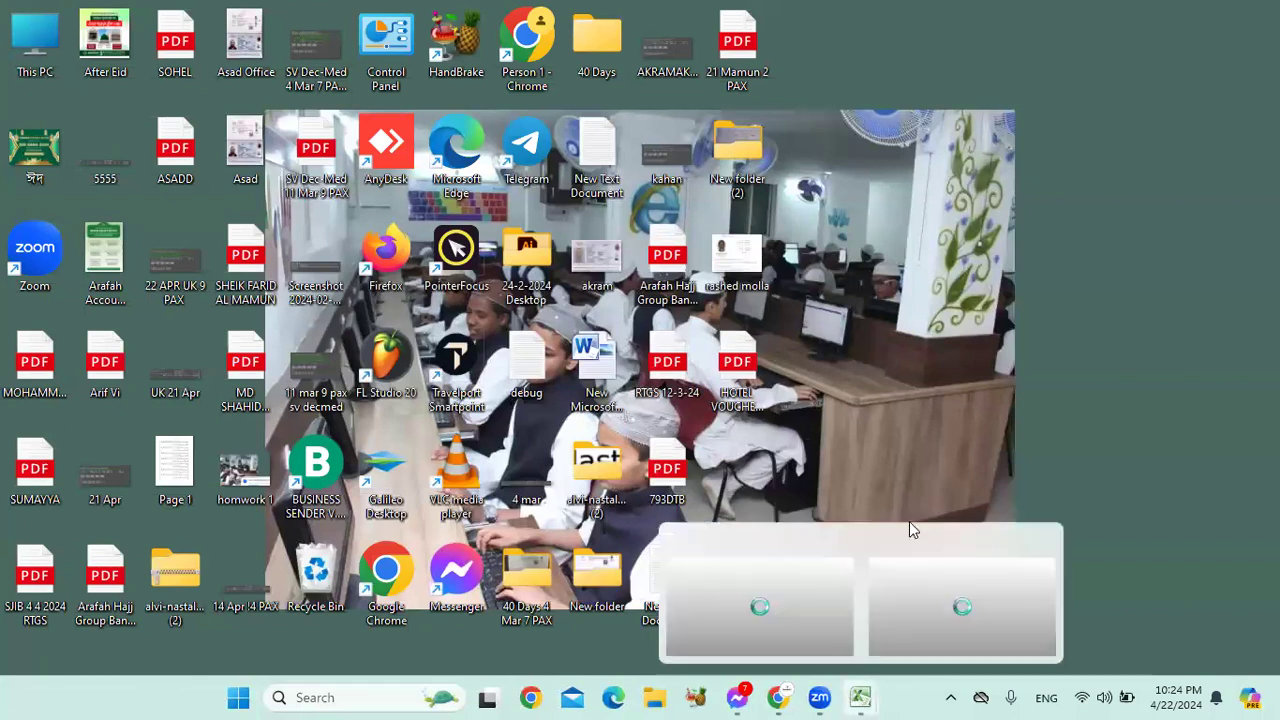
pyautogui.rightClick(922, 187)
pyautogui.press('Escape')
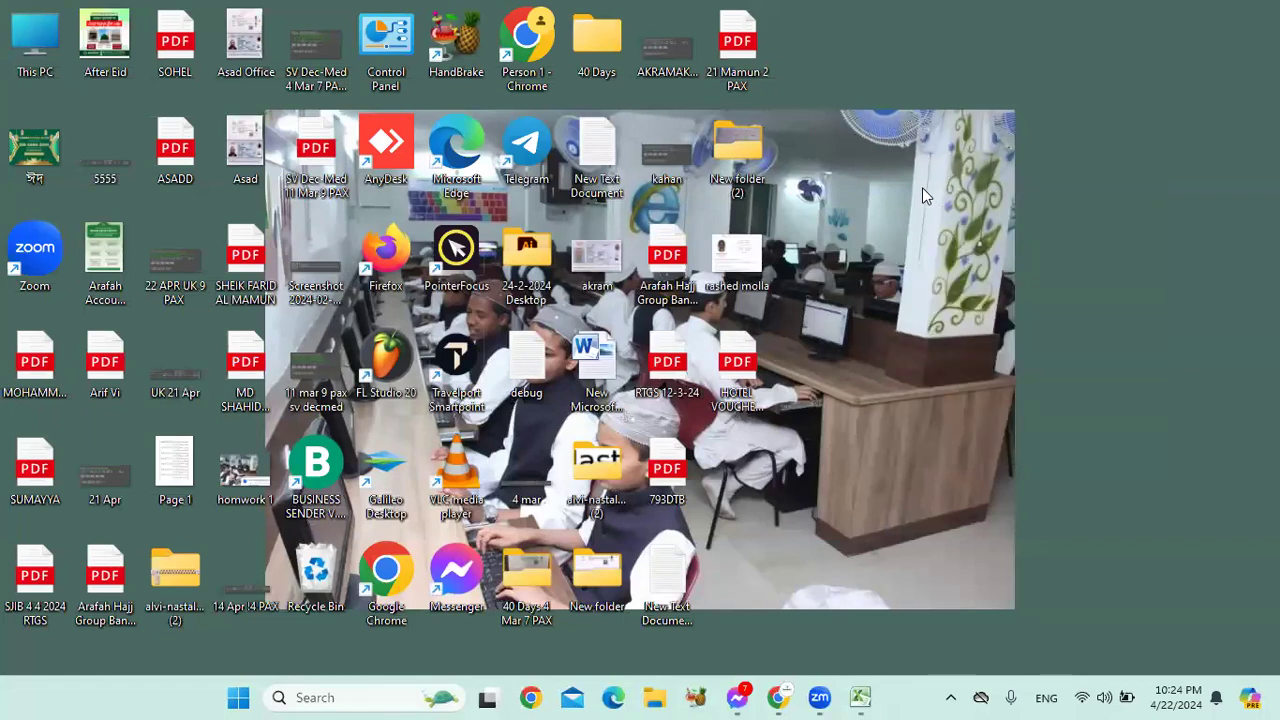
pyautogui.rightClick(924, 195)
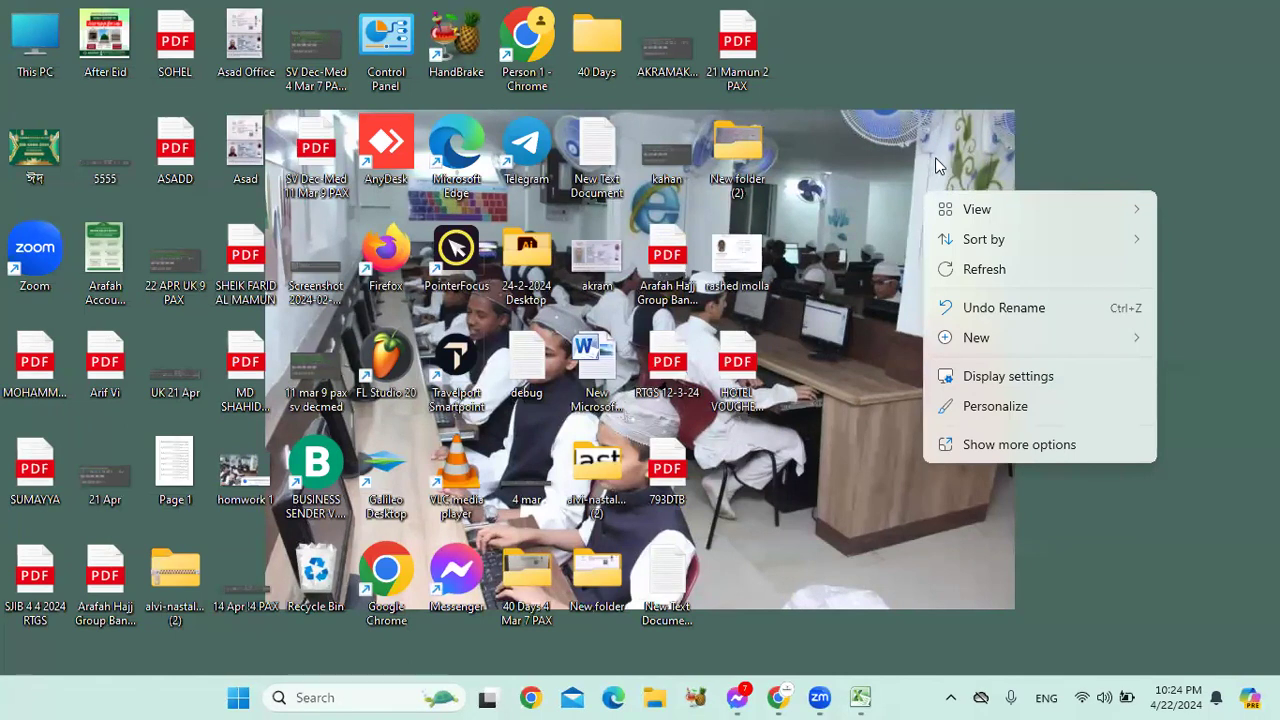
pyautogui.click(922, 157)
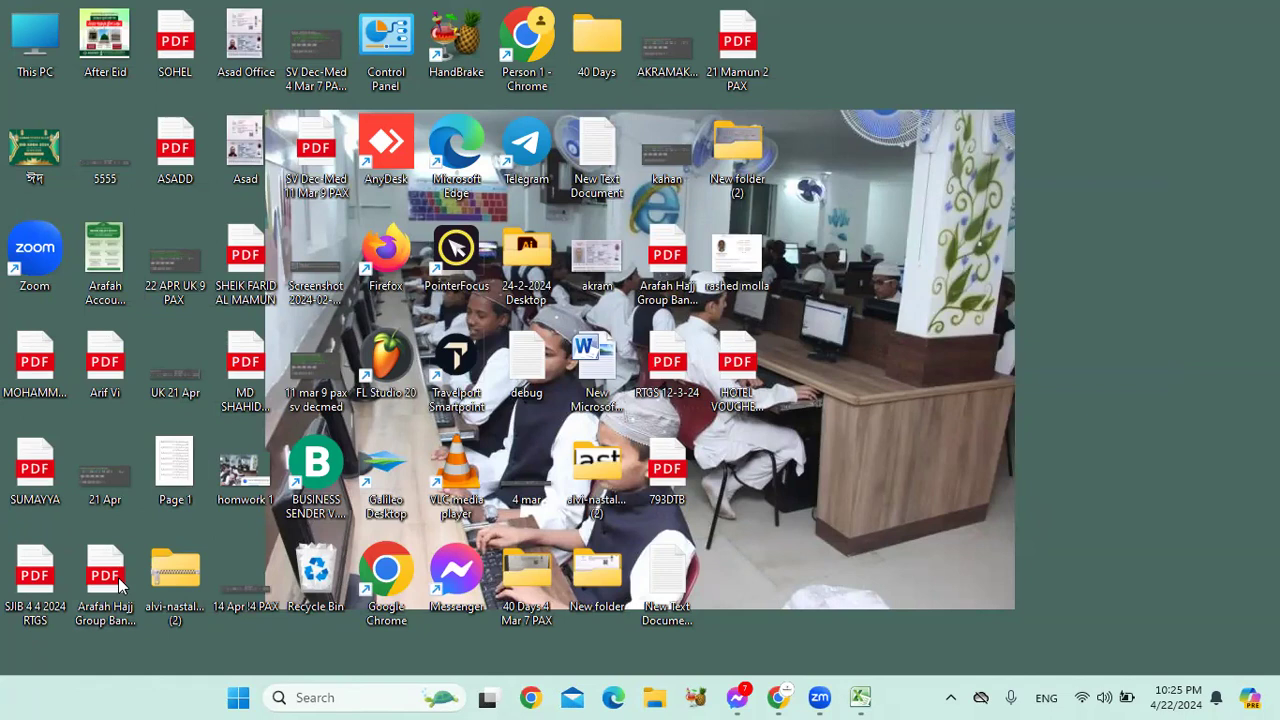
pyautogui.moveTo(860, 697)
pyautogui.rightClick(975, 113)
pyautogui.click(1058, 196)
pyautogui.rightClick(905, 20)
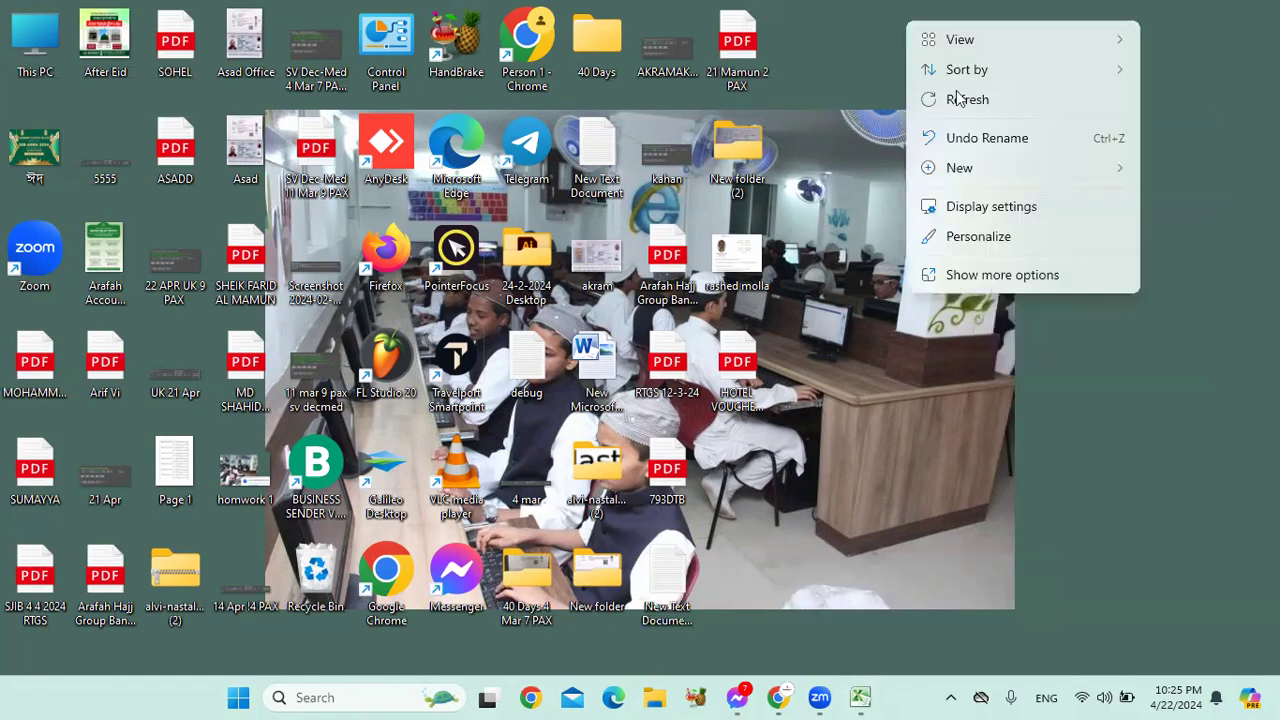
pyautogui.click(963, 97)
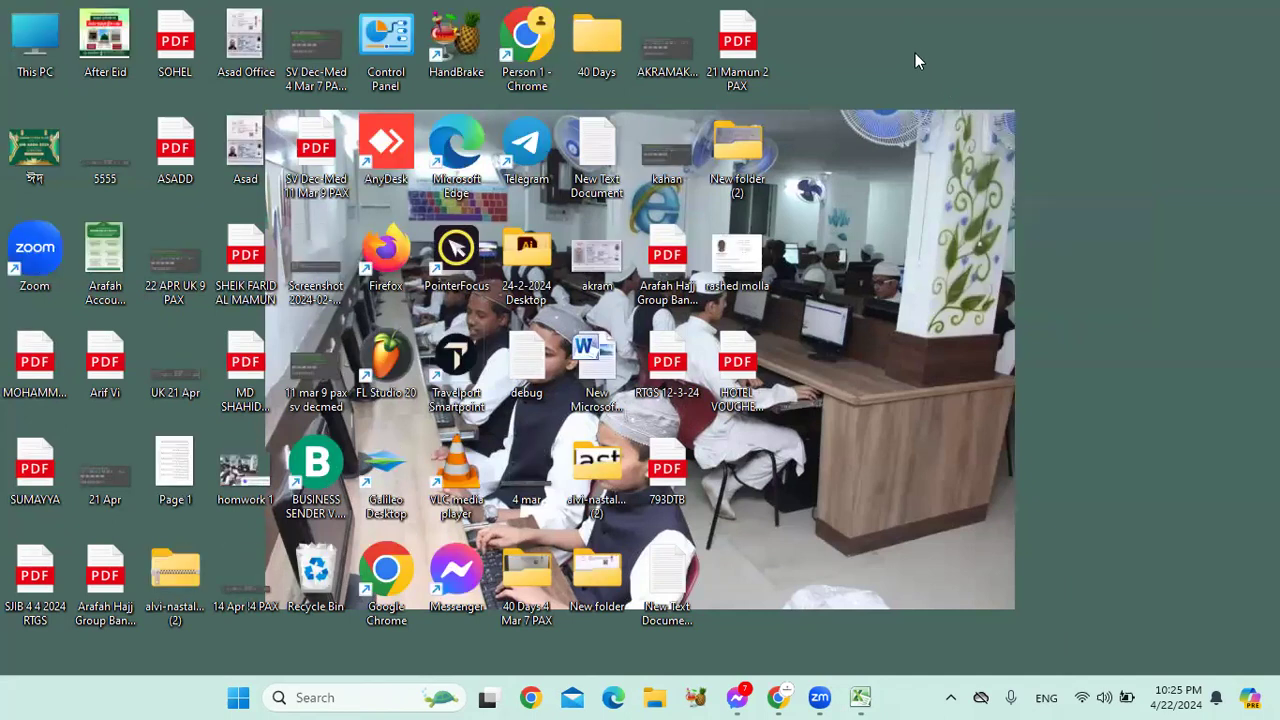
pyautogui.rightClick(984, 141)
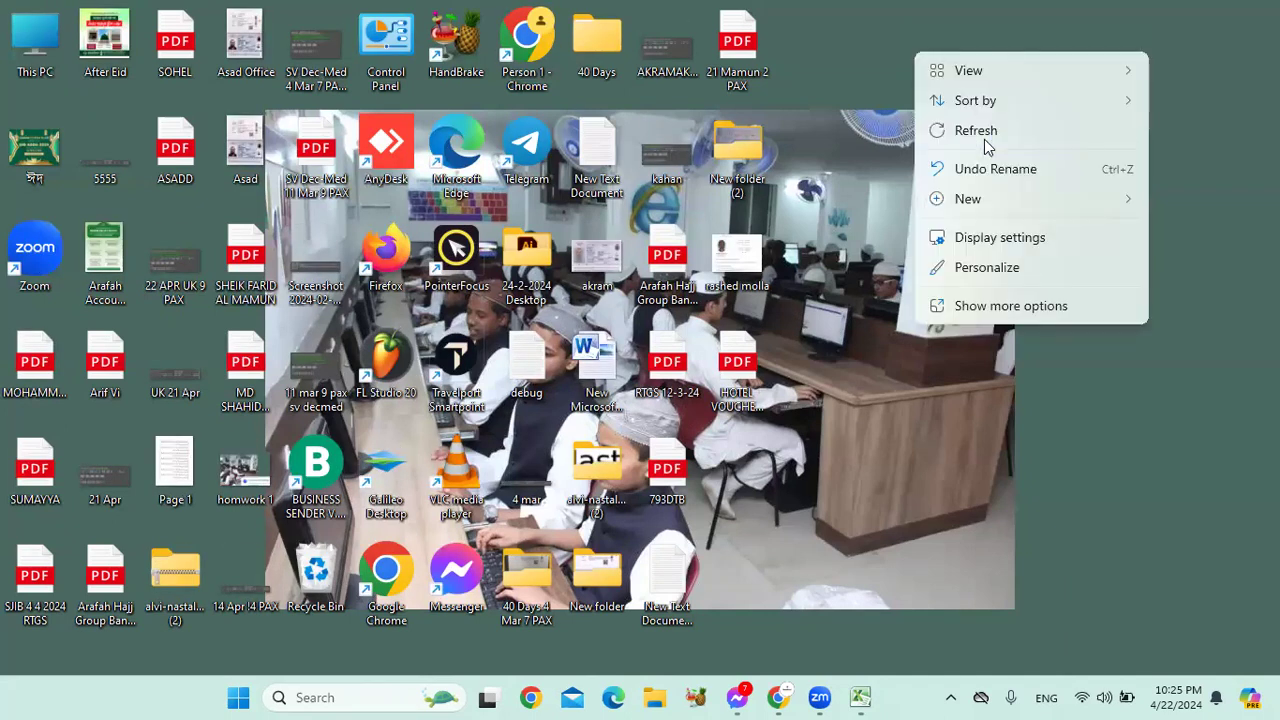
pyautogui.click(984, 138)
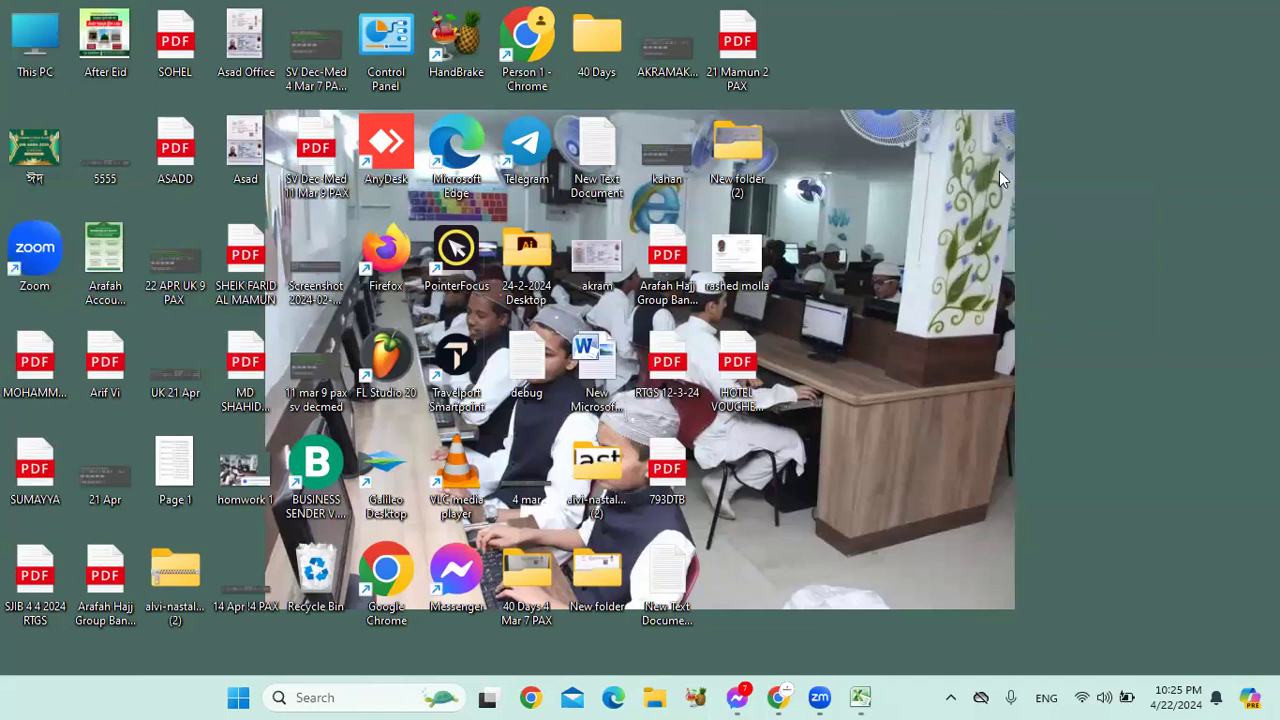
pyautogui.rightClick(1023, 114)
pyautogui.click(1025, 117)
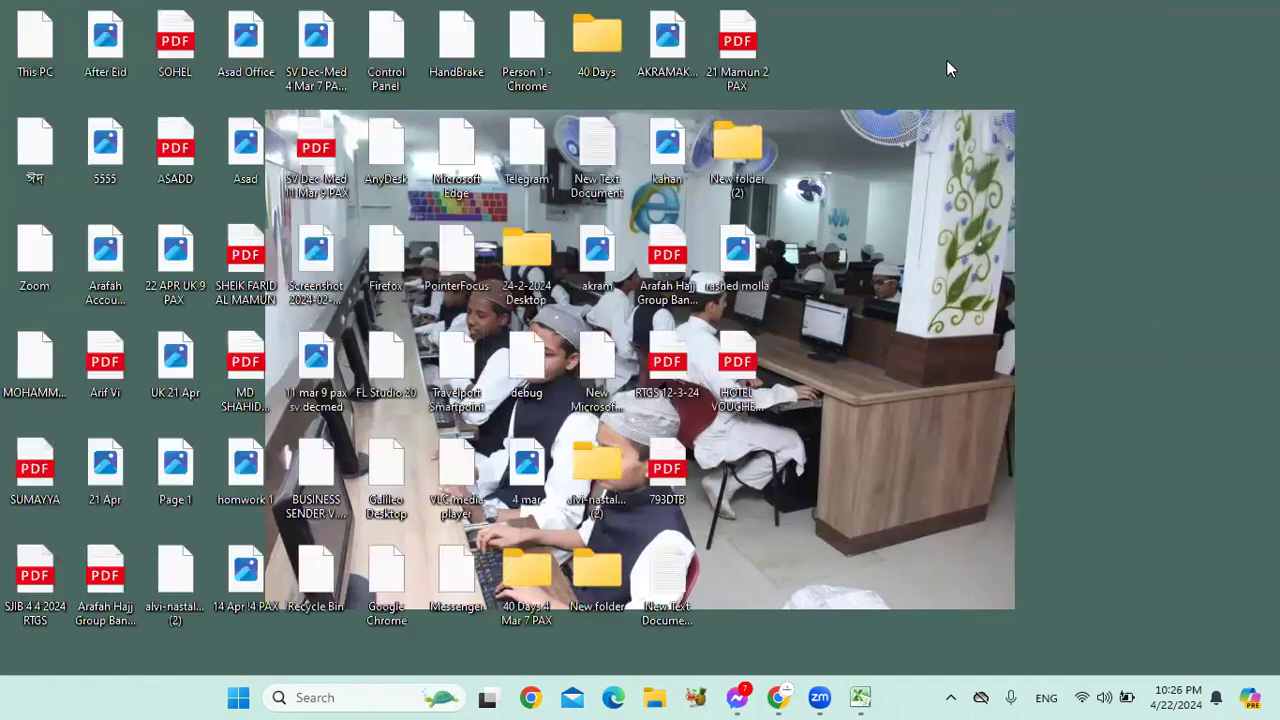
pyautogui.rightClick(940, 33)
pyautogui.click(997, 128)
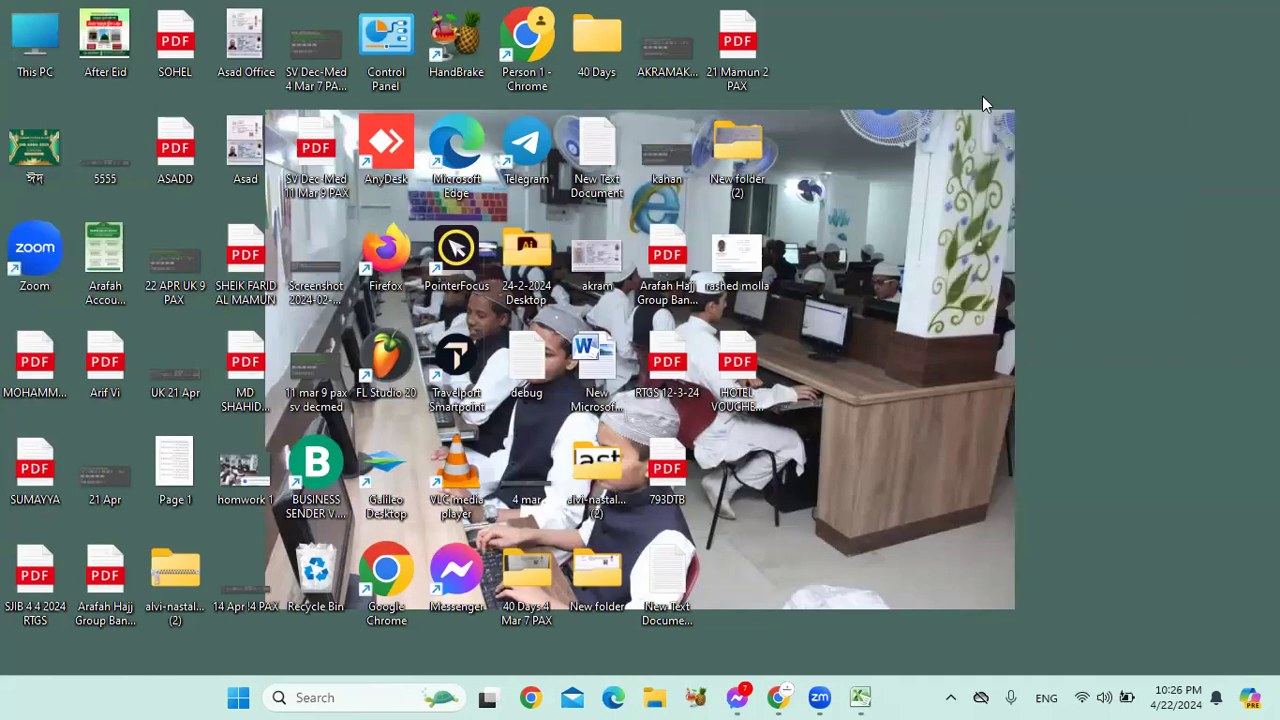
pyautogui.rightClick(930, 40)
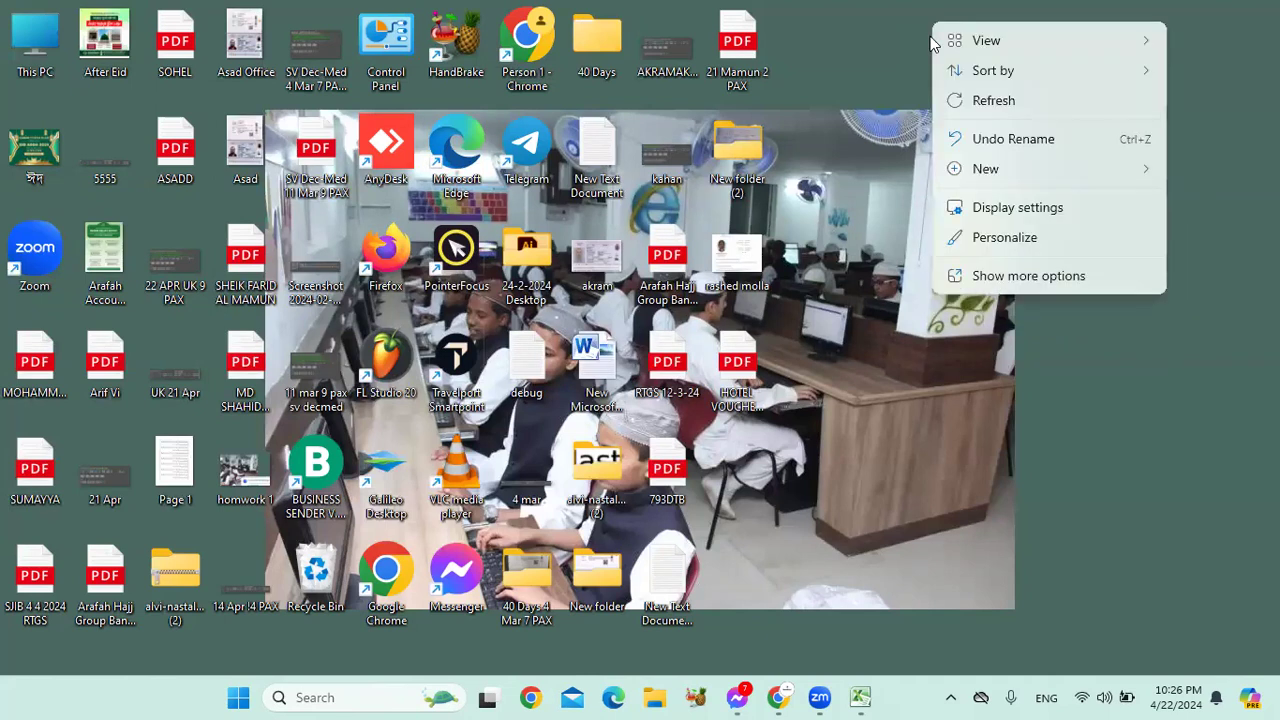
pyautogui.click(988, 108)
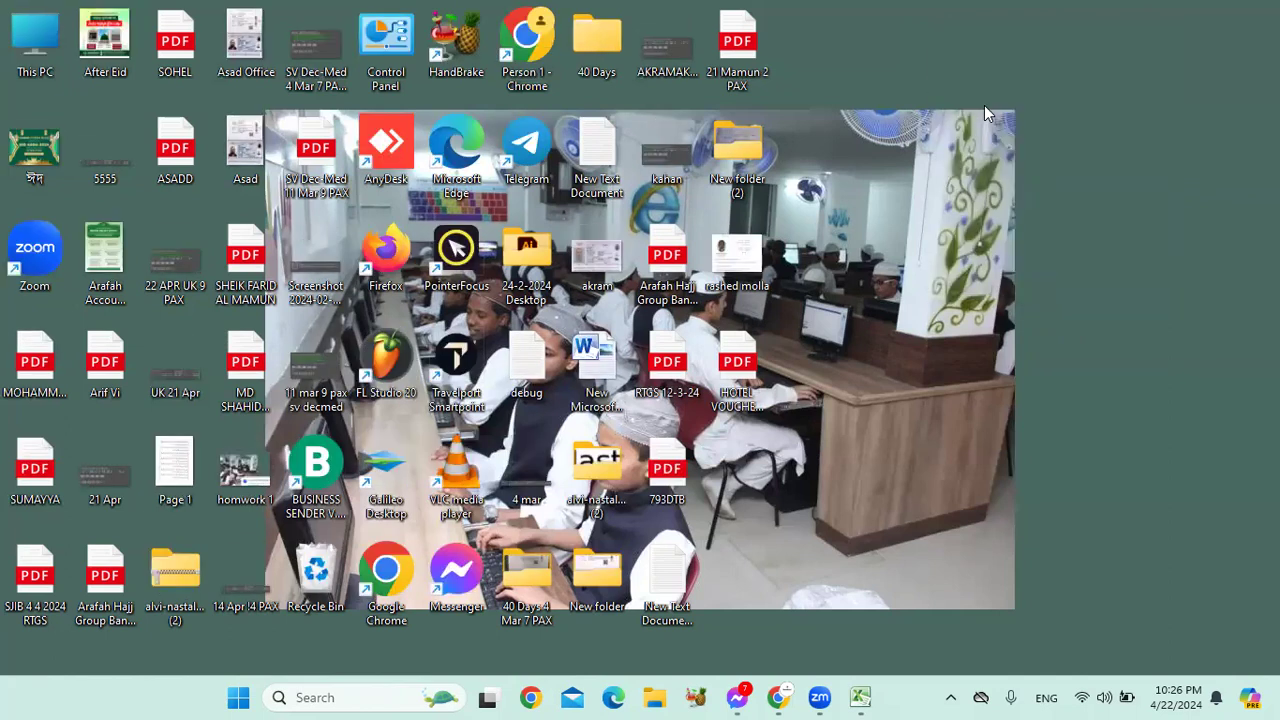
pyautogui.rightClick(948, 20)
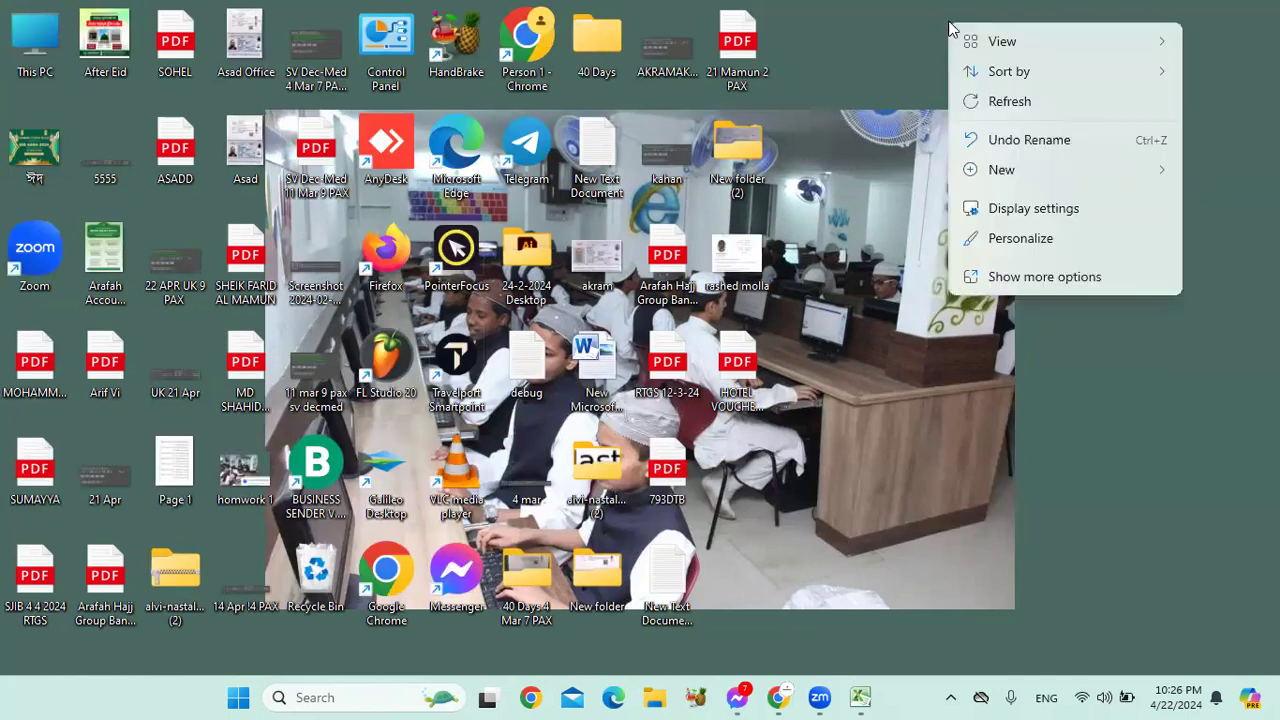
pyautogui.click(1006, 97)
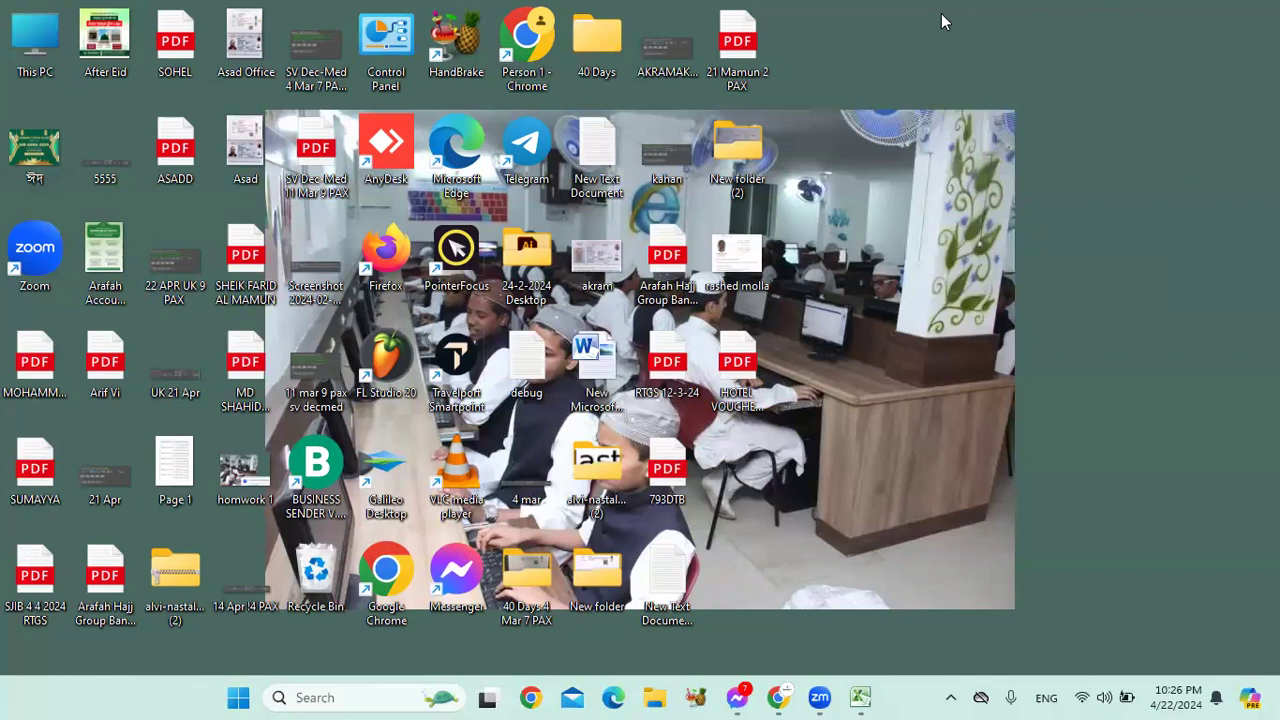
pyautogui.rightClick(941, 13)
pyautogui.click(1000, 95)
pyautogui.rightClick(988, 113)
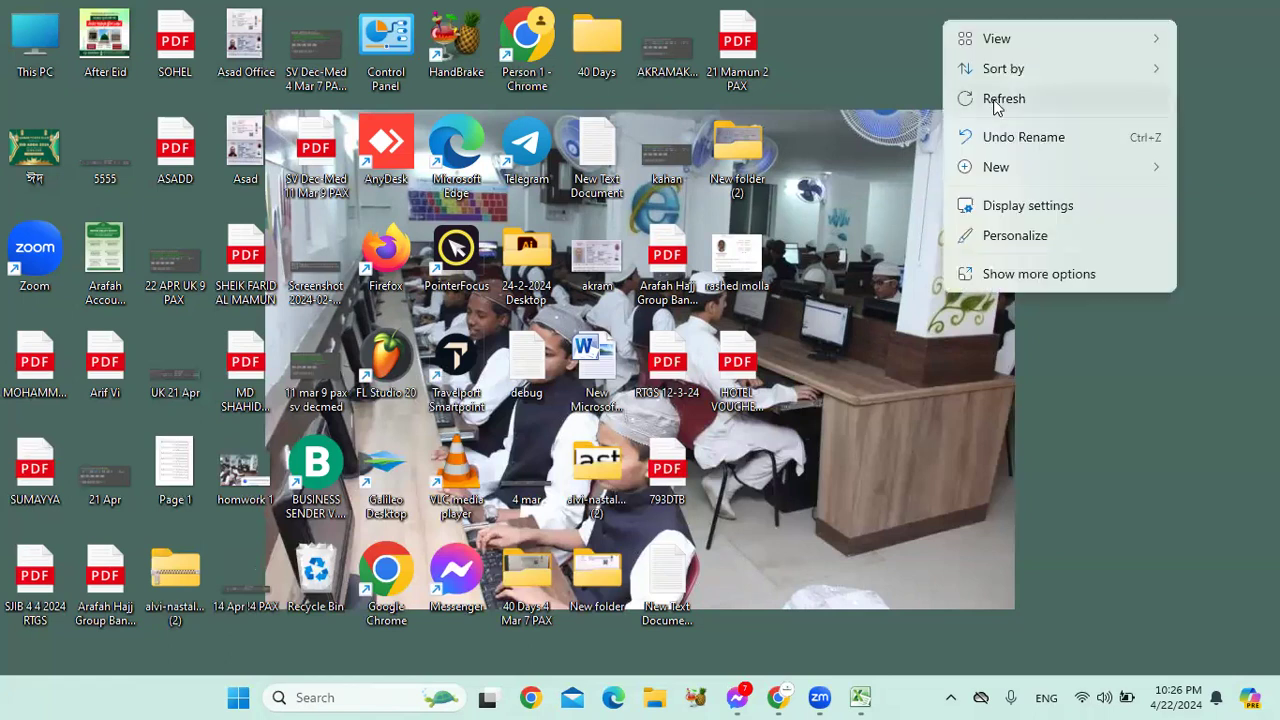
pyautogui.click(996, 100)
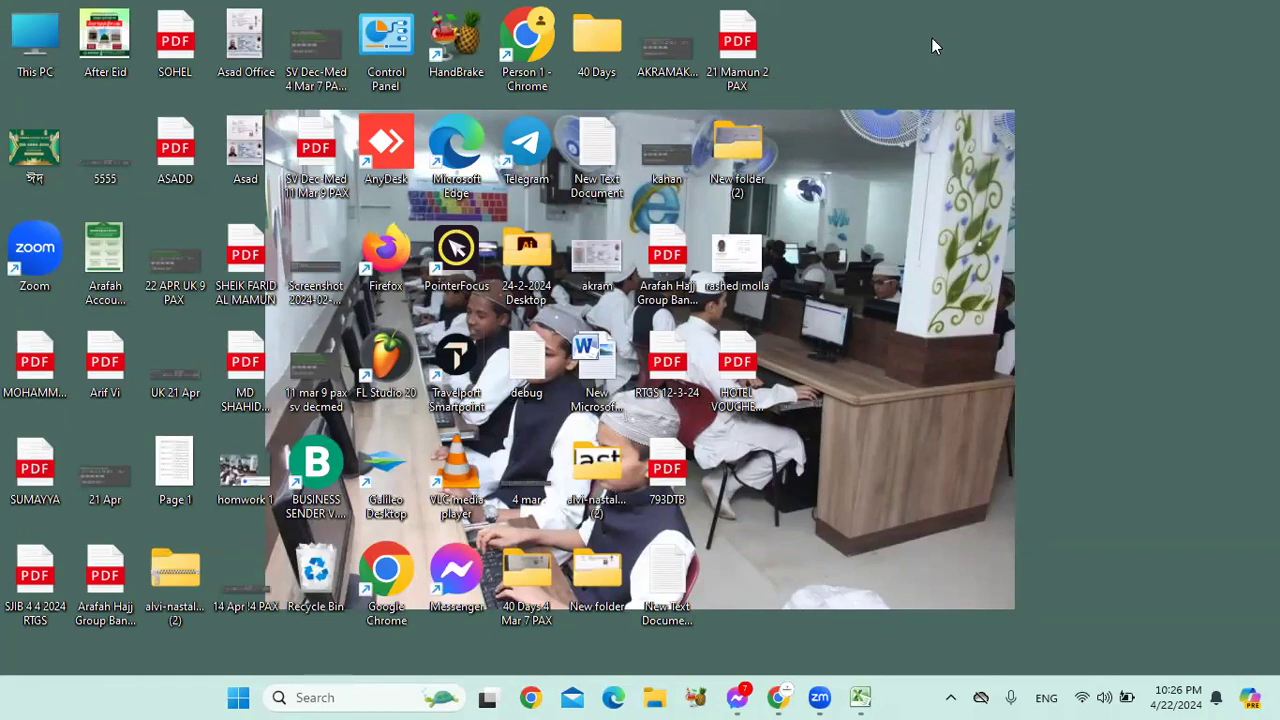
pyautogui.rightClick(931, 37)
pyautogui.click(973, 115)
pyautogui.rightClick(913, 42)
pyautogui.click(967, 121)
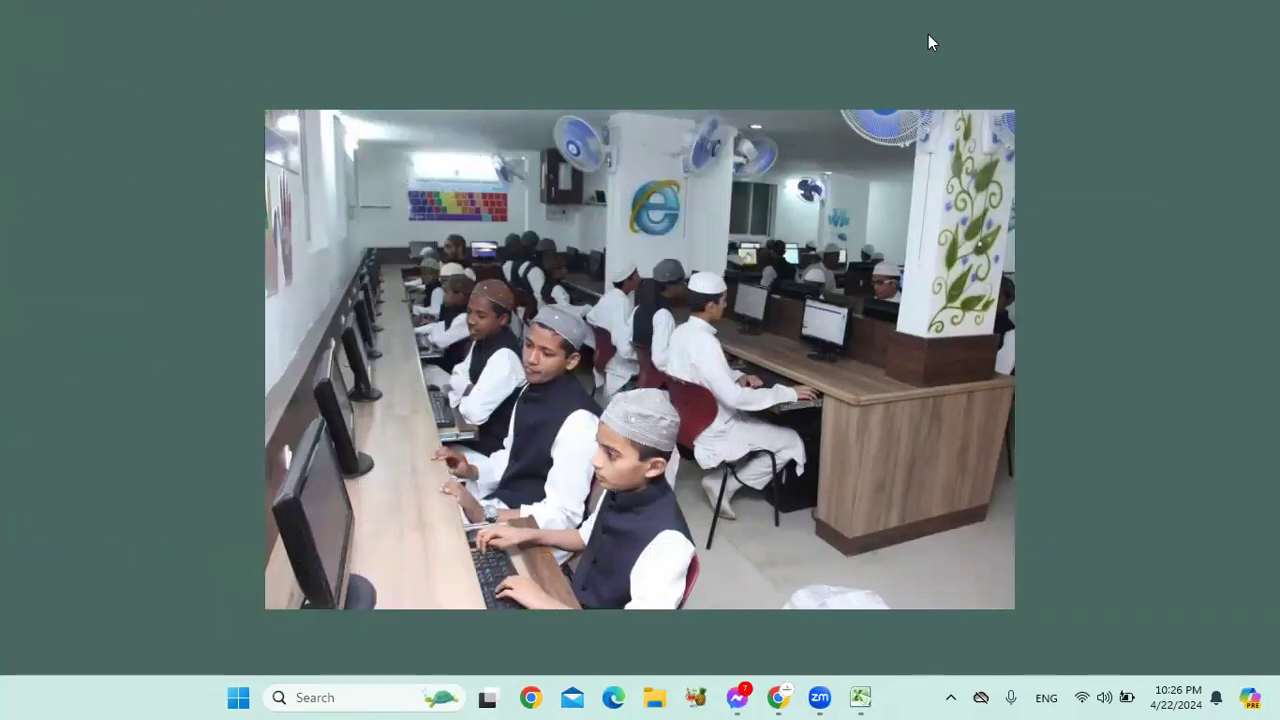
pyautogui.rightClick(928, 37)
pyautogui.click(967, 95)
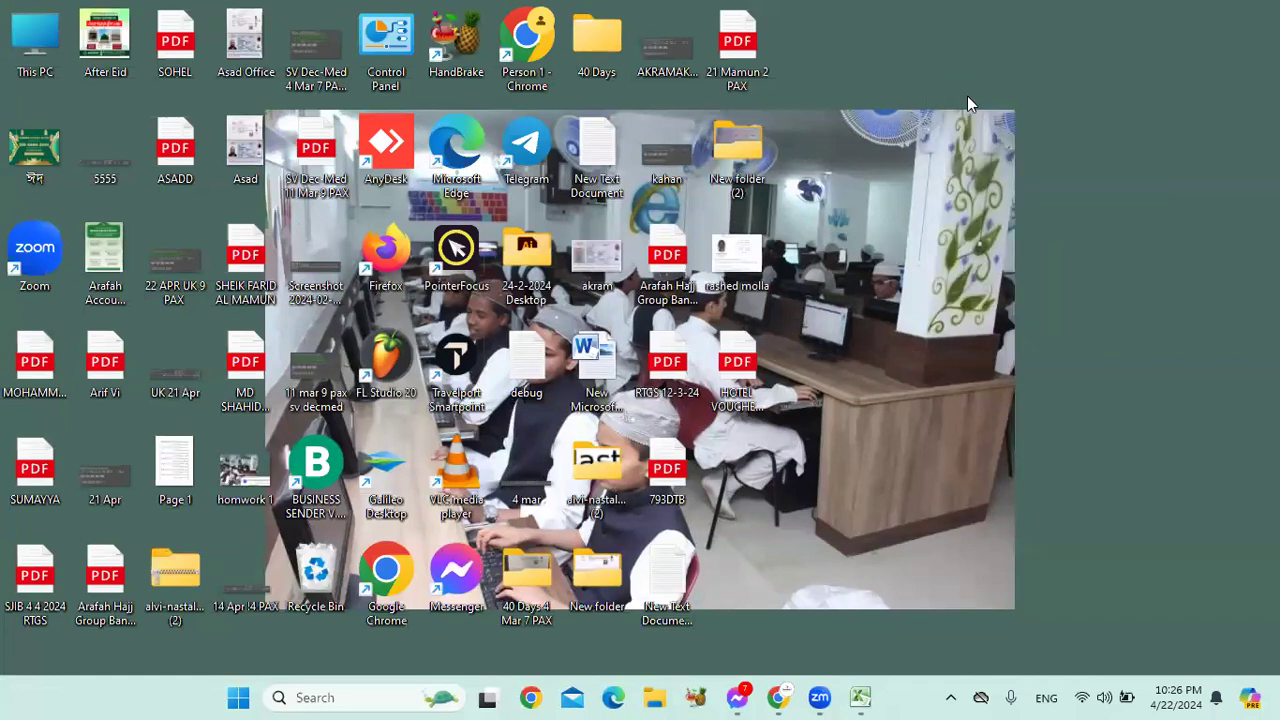
pyautogui.rightClick(967, 98)
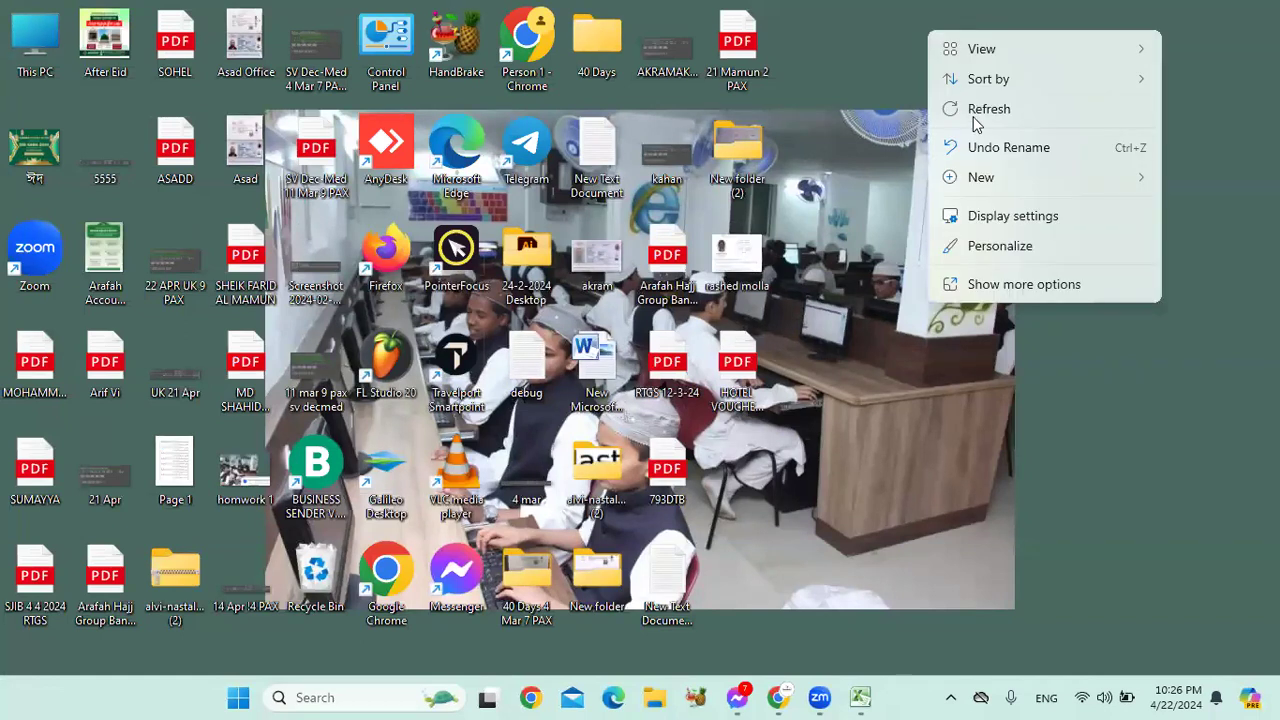
pyautogui.click(984, 113)
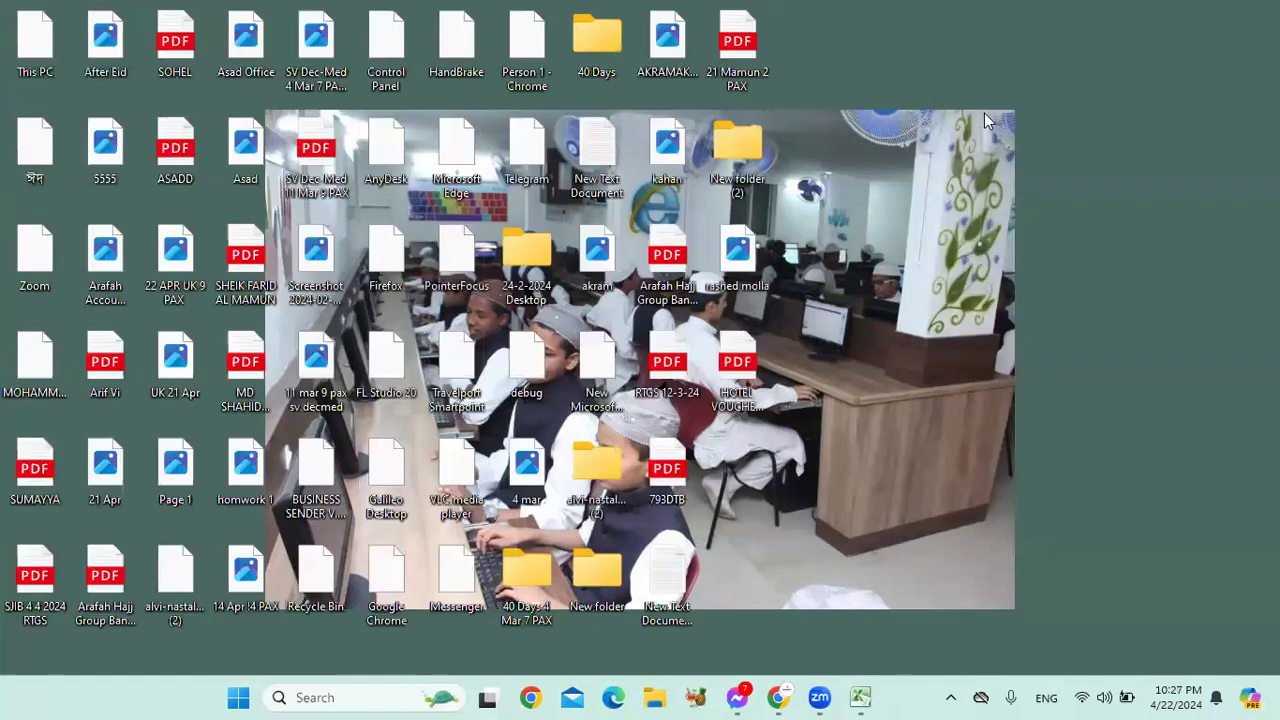
pyautogui.rightClick(933, 43)
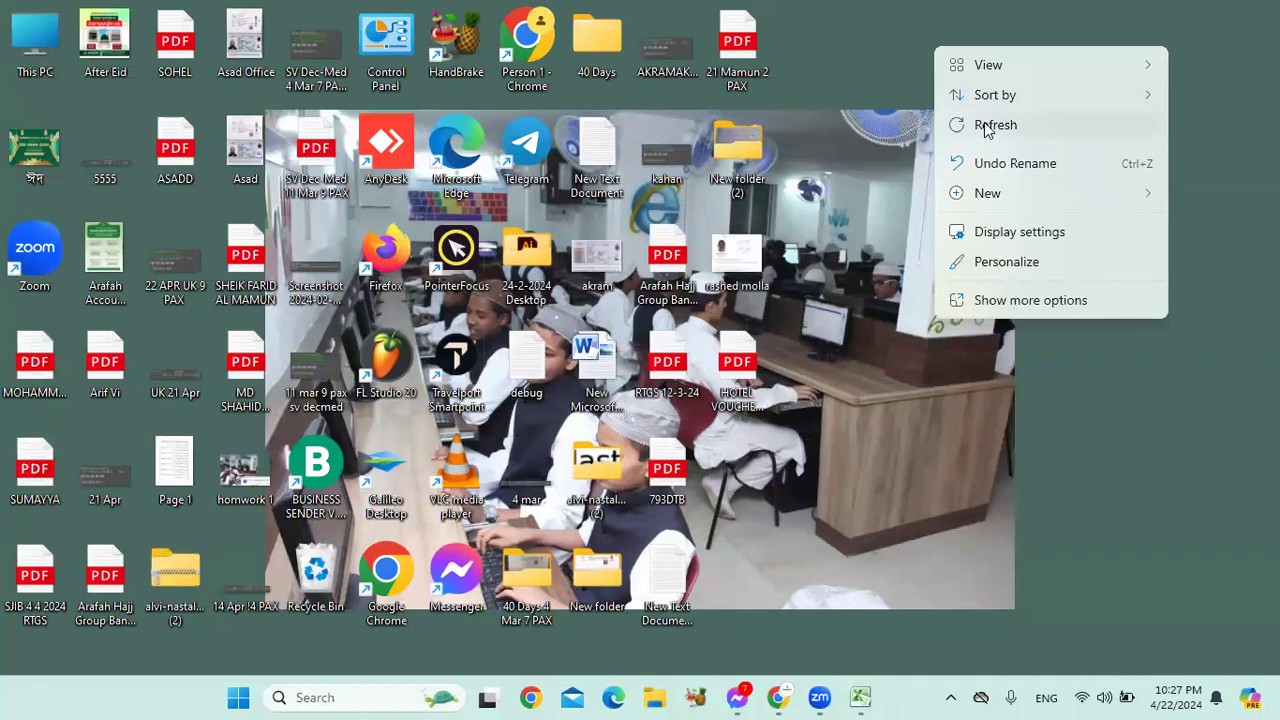
pyautogui.click(984, 122)
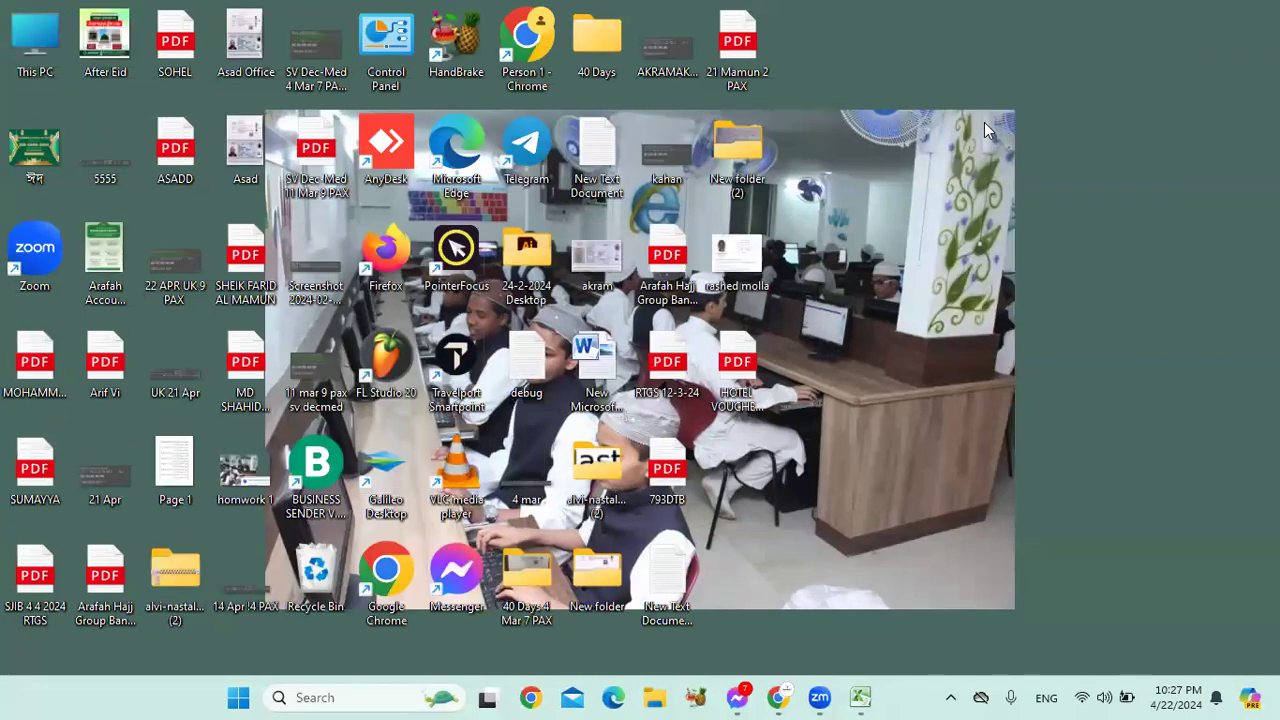
pyautogui.rightClick(958, 45)
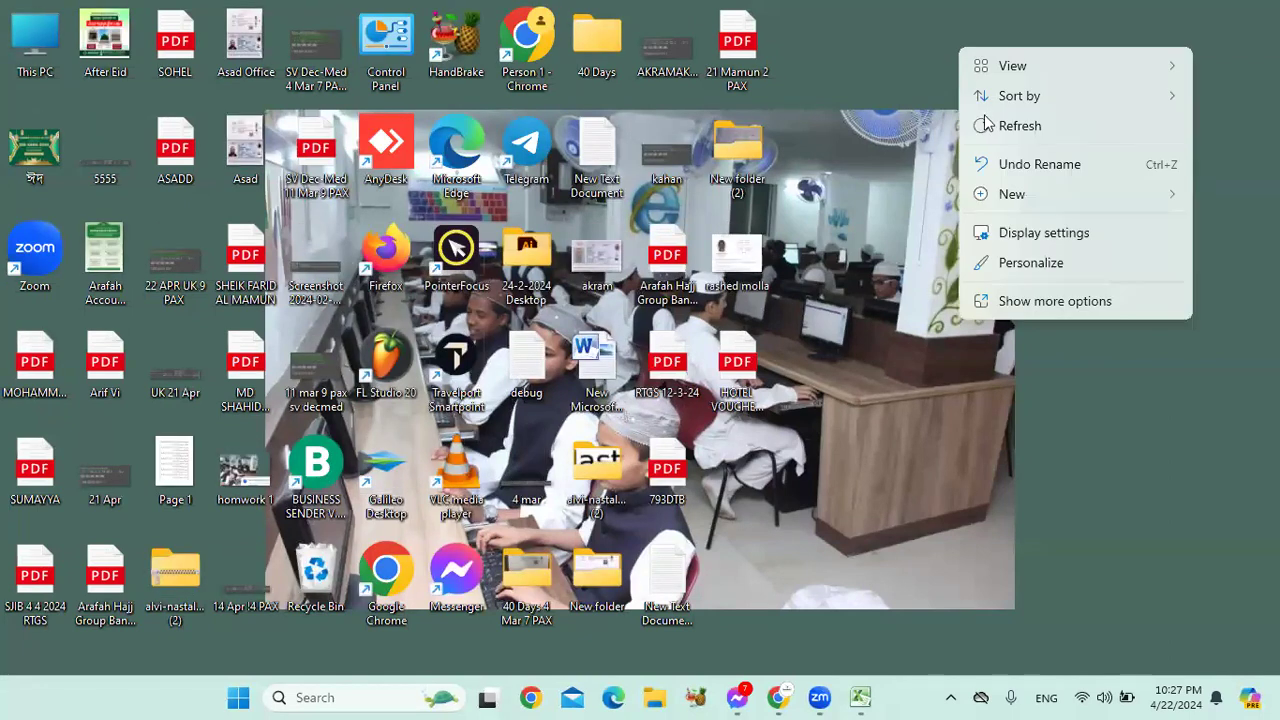
pyautogui.click(1016, 126)
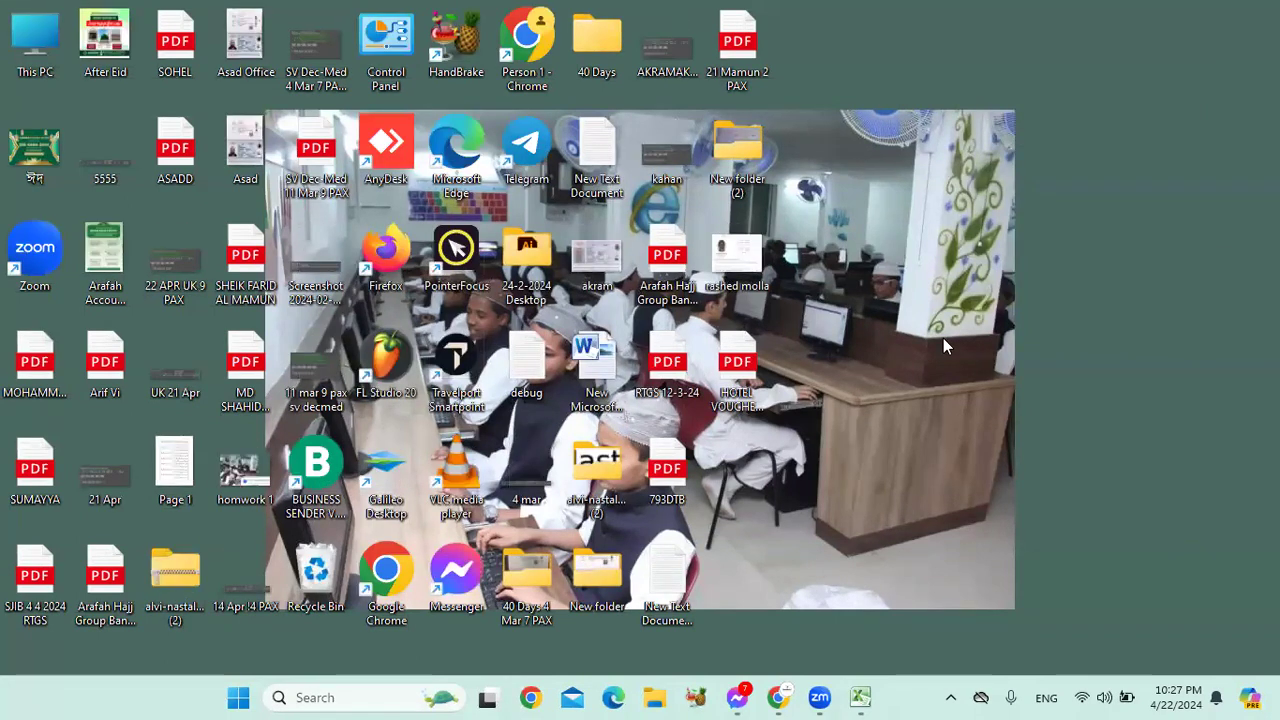
pyautogui.rightClick(939, 204)
pyautogui.click(988, 287)
pyautogui.rightClick(966, 140)
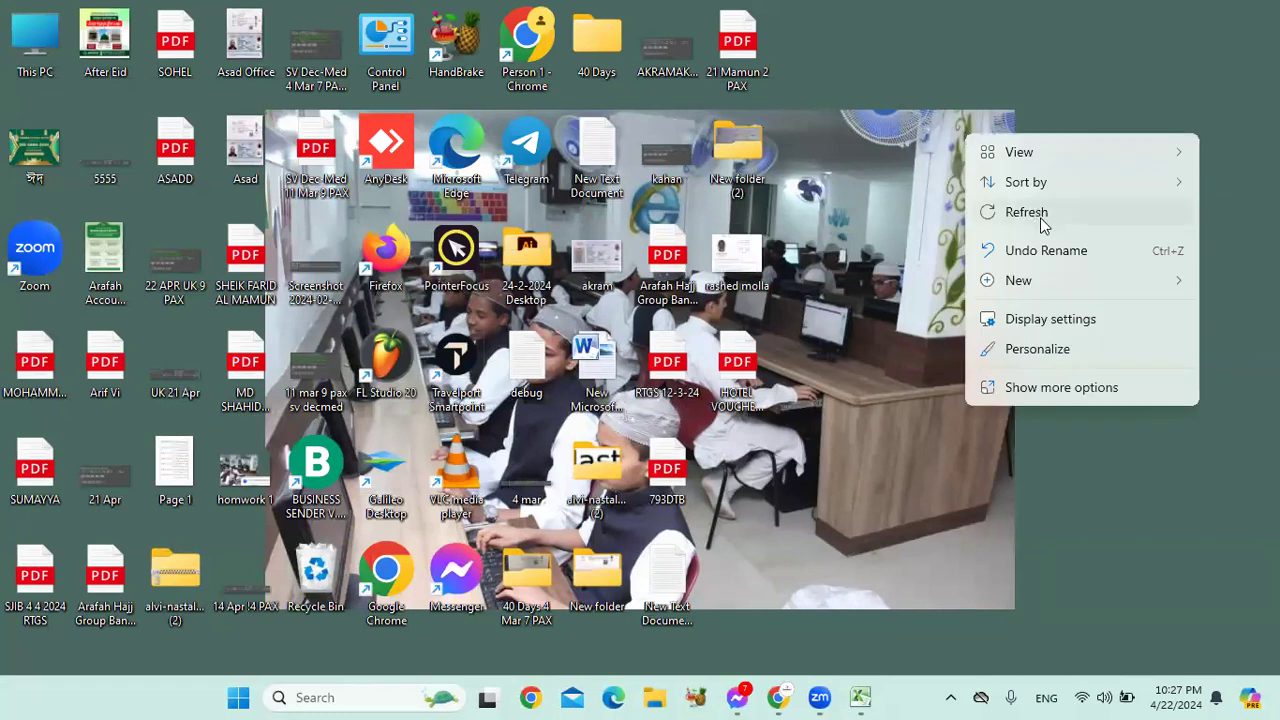
pyautogui.click(1040, 212)
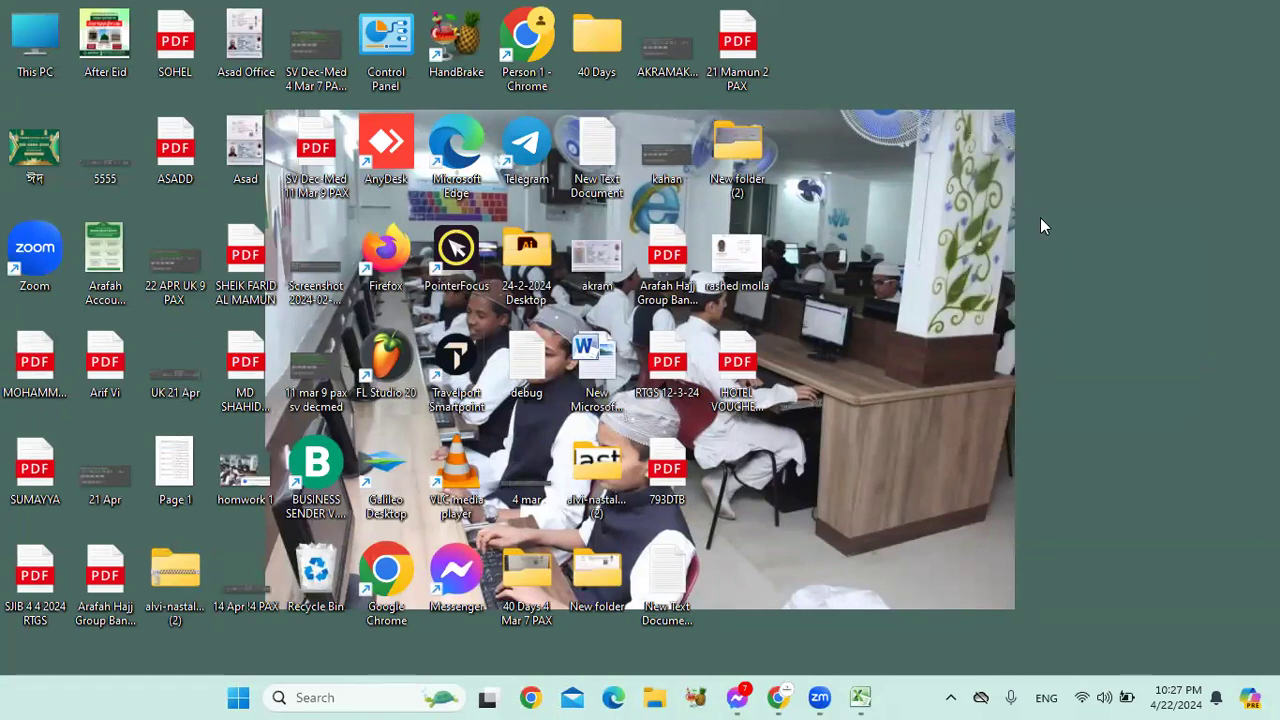
# Step: Bring up Book1, then minimise Excel and refresh the desktop from its context menu
pyautogui.click(860, 697)
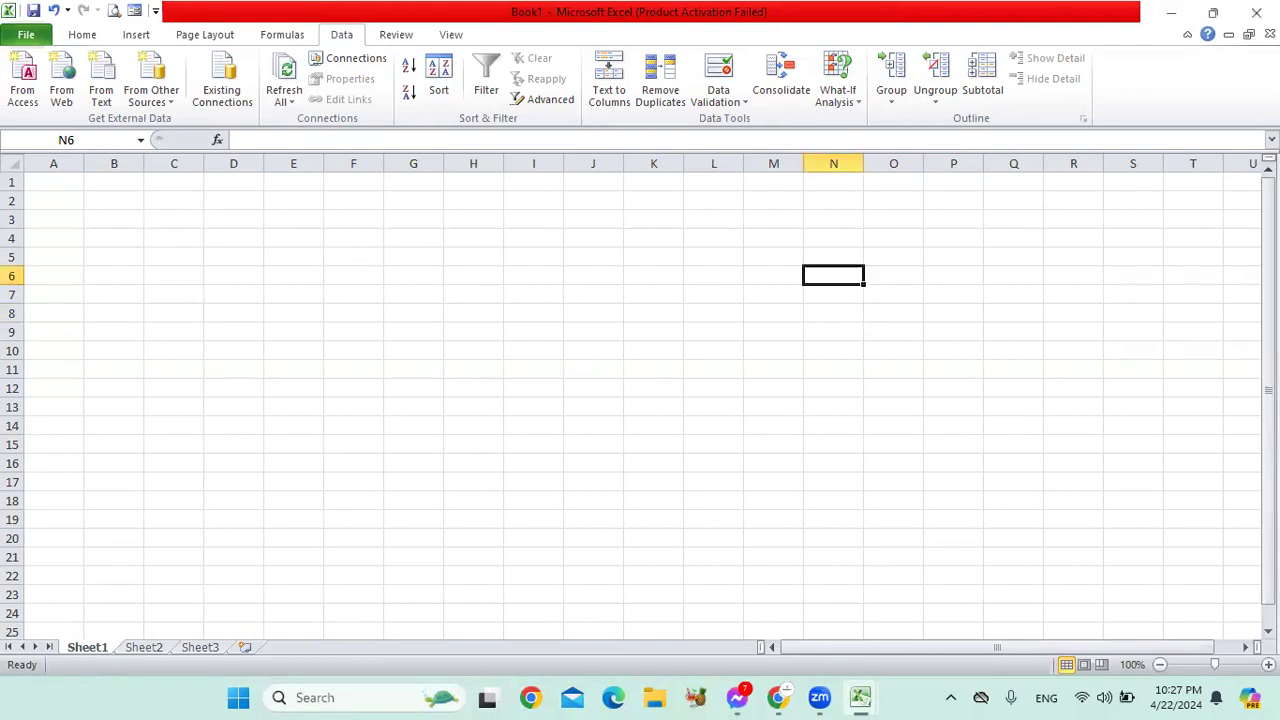
pyautogui.click(1173, 18)
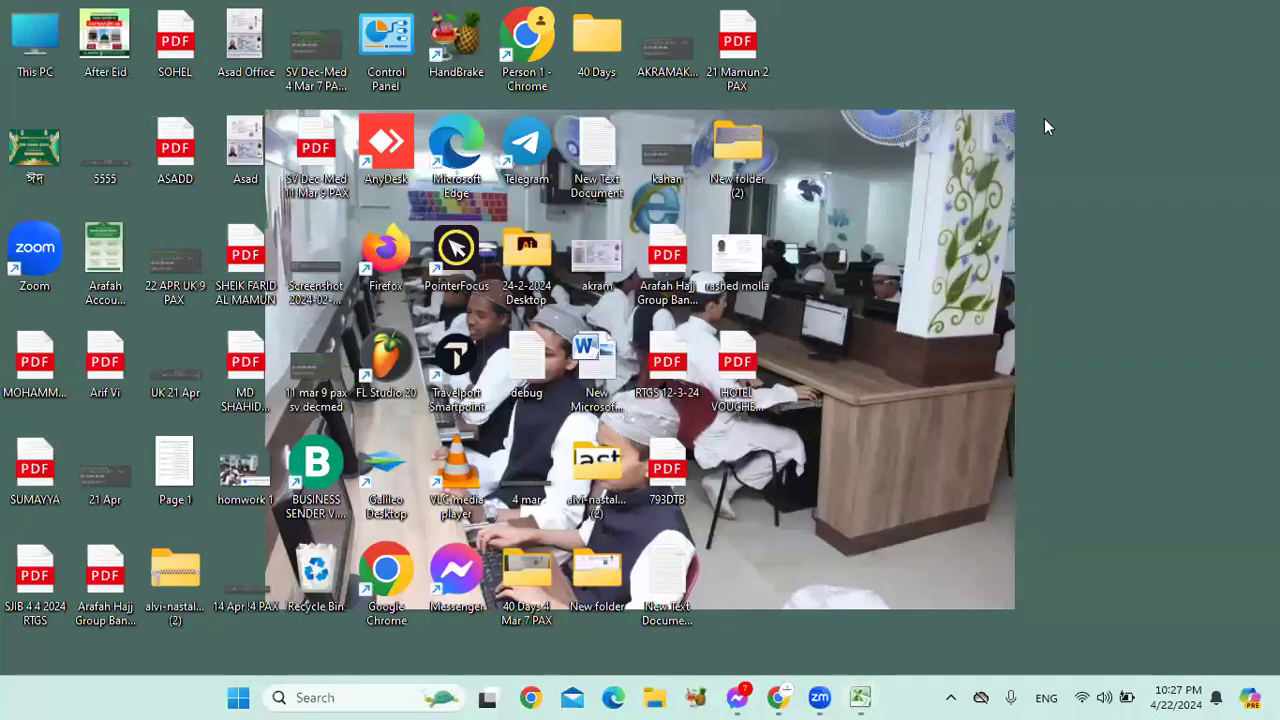
pyautogui.rightClick(806, 192)
pyautogui.click(845, 176)
# Step: Refresh the desktop several more times using the context menu and F5
pyautogui.rightClick(824, 205)
pyautogui.click(880, 287)
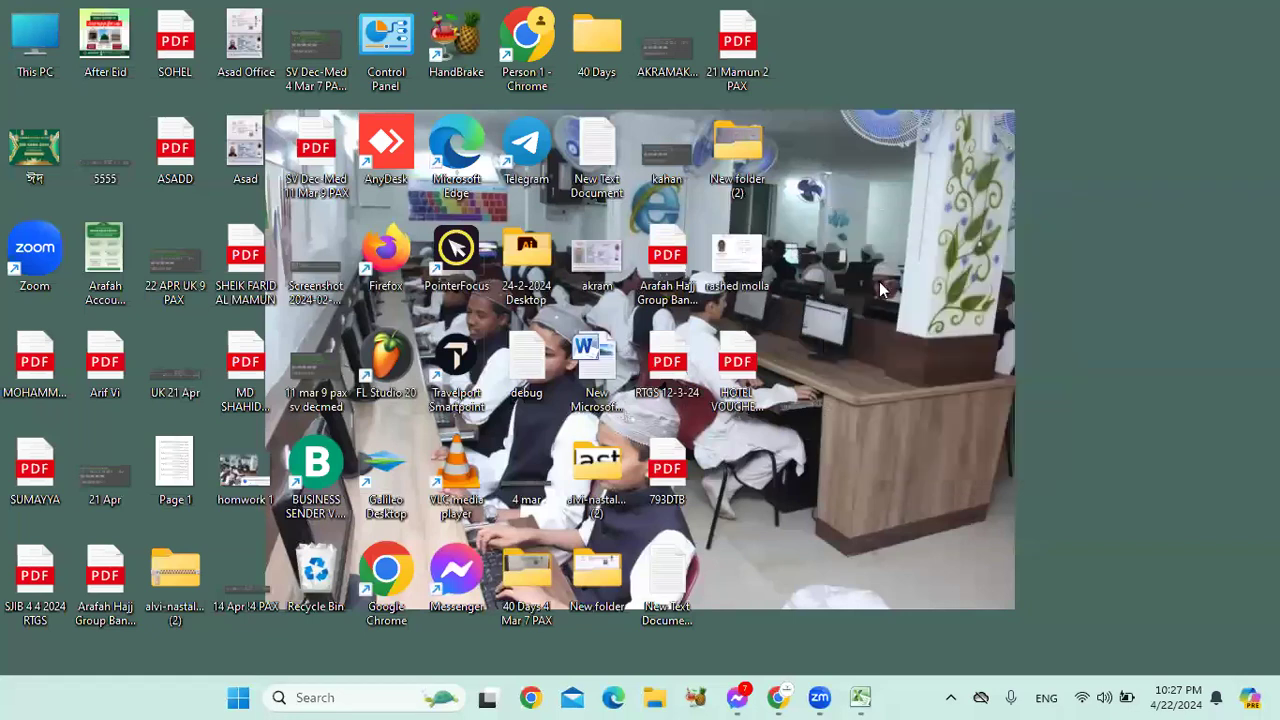
pyautogui.rightClick(939, 257)
pyautogui.click(941, 261)
pyautogui.rightClick(904, 237)
pyautogui.click(927, 259)
pyautogui.press('F5')
pyautogui.rightClick(931, 181)
pyautogui.click(978, 253)
pyautogui.rightClick(1064, 170)
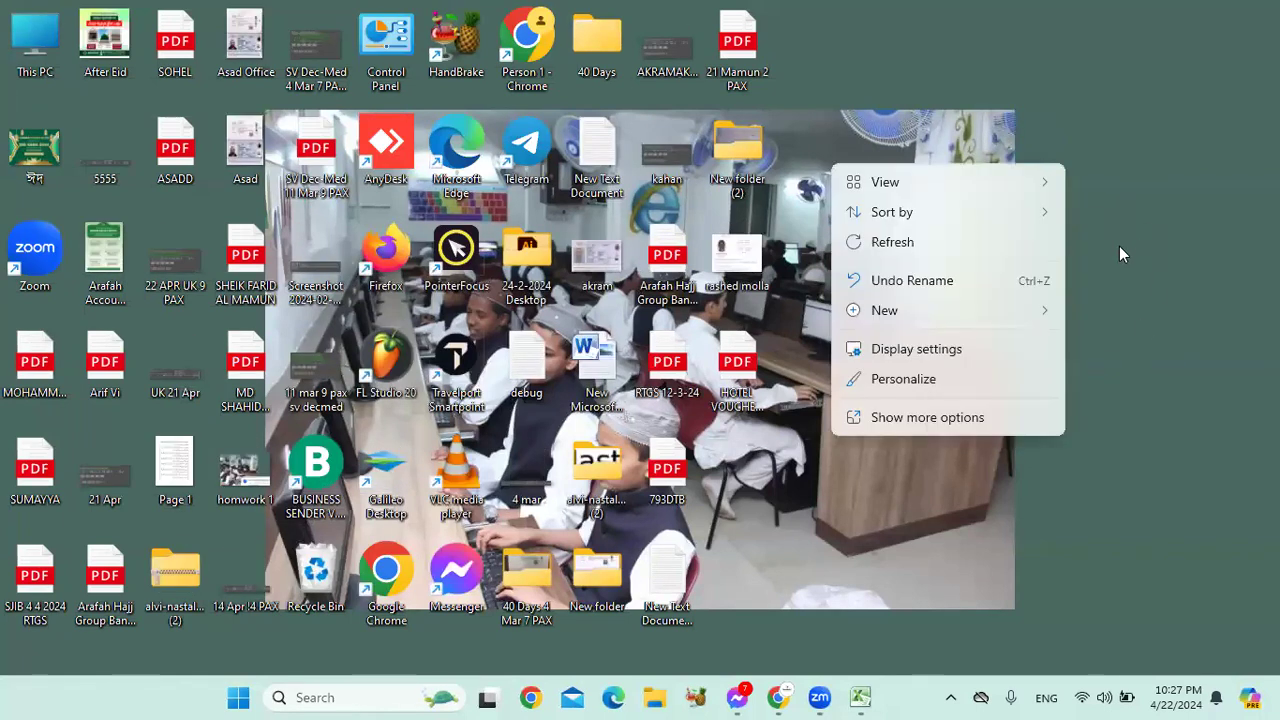
pyautogui.click(911, 252)
pyautogui.click(870, 688)
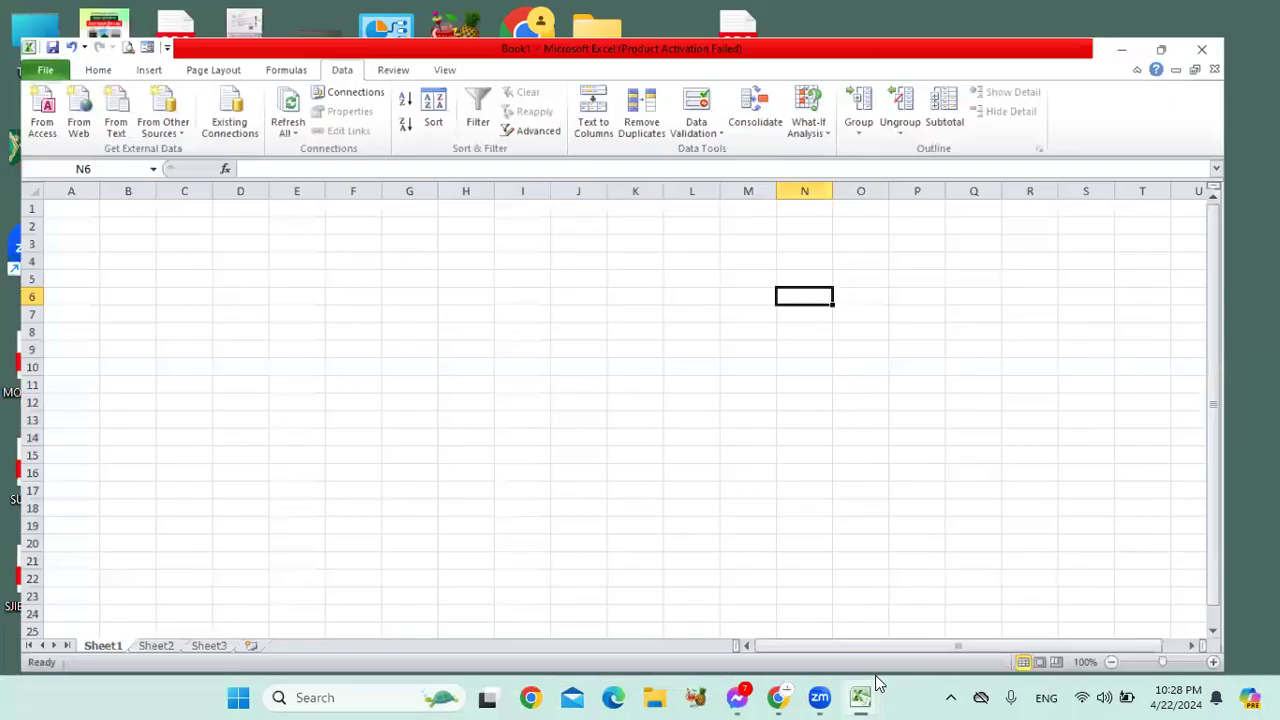
pyautogui.moveTo(474, 274); pyautogui.dragTo(1089, 514)
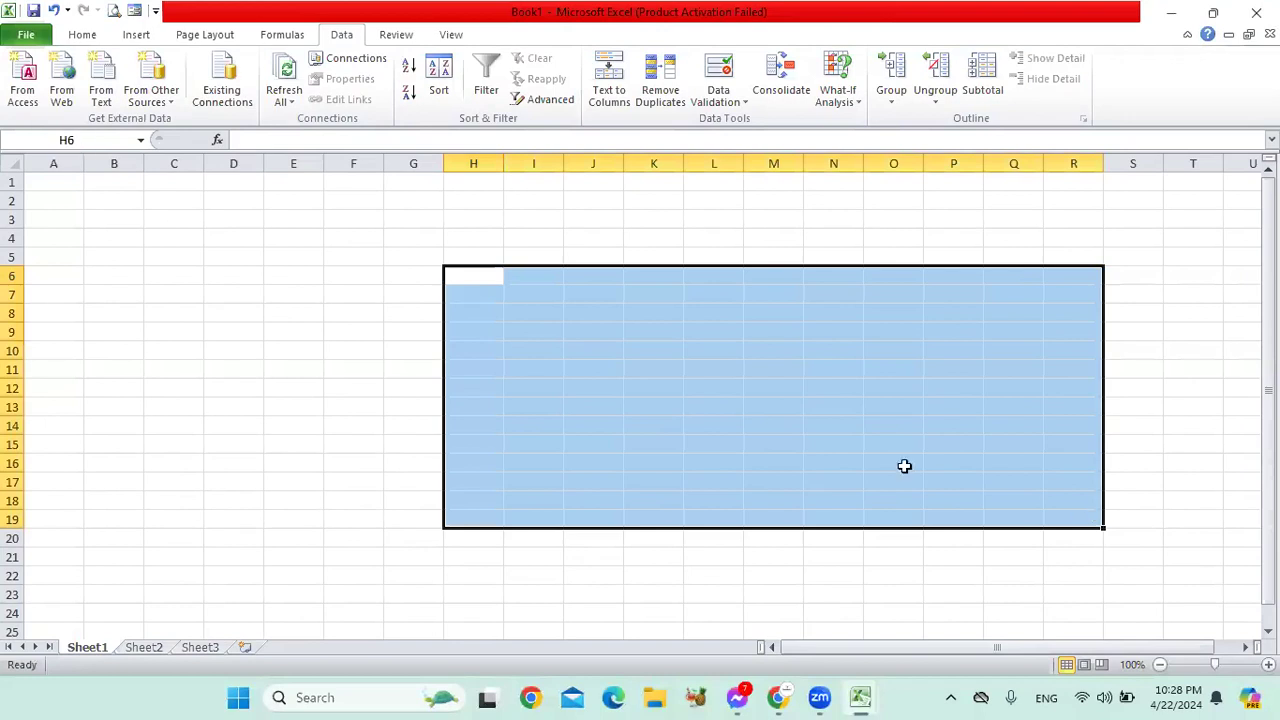
pyautogui.moveTo(402, 239); pyautogui.dragTo(1028, 524)
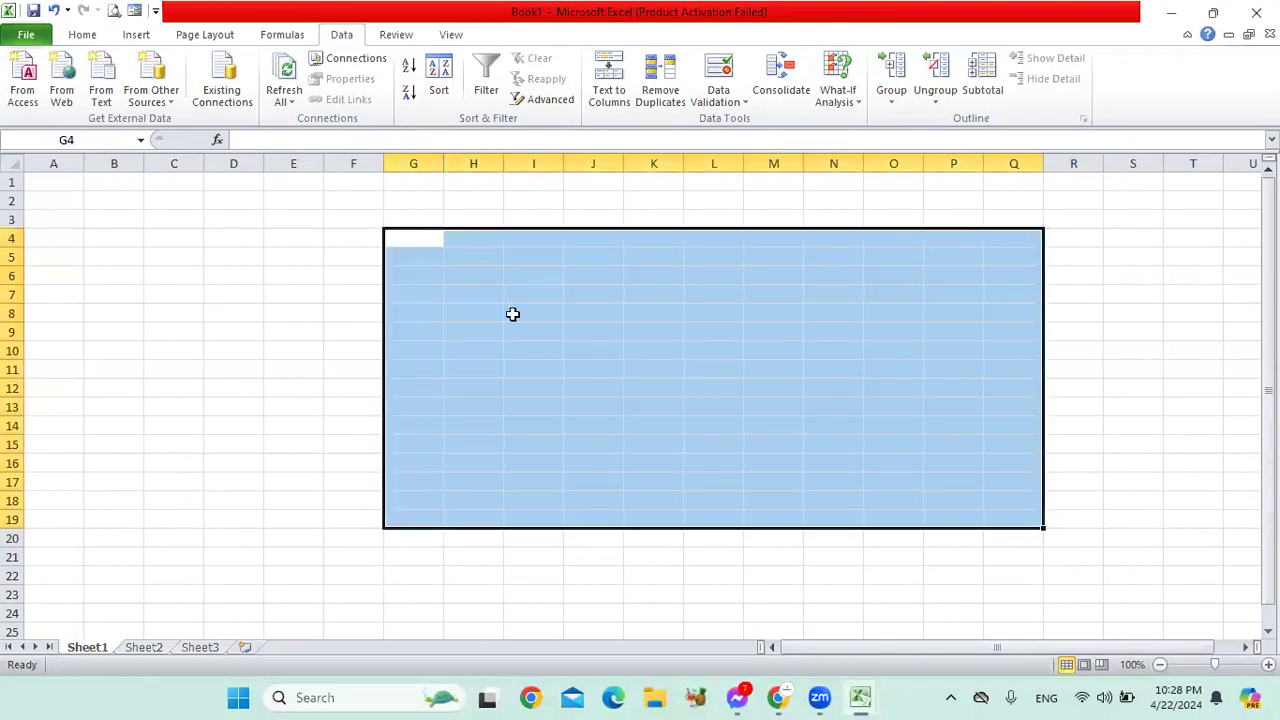
pyautogui.click(423, 236)
pyautogui.moveTo(423, 236); pyautogui.dragTo(993, 494)
pyautogui.click(577, 308)
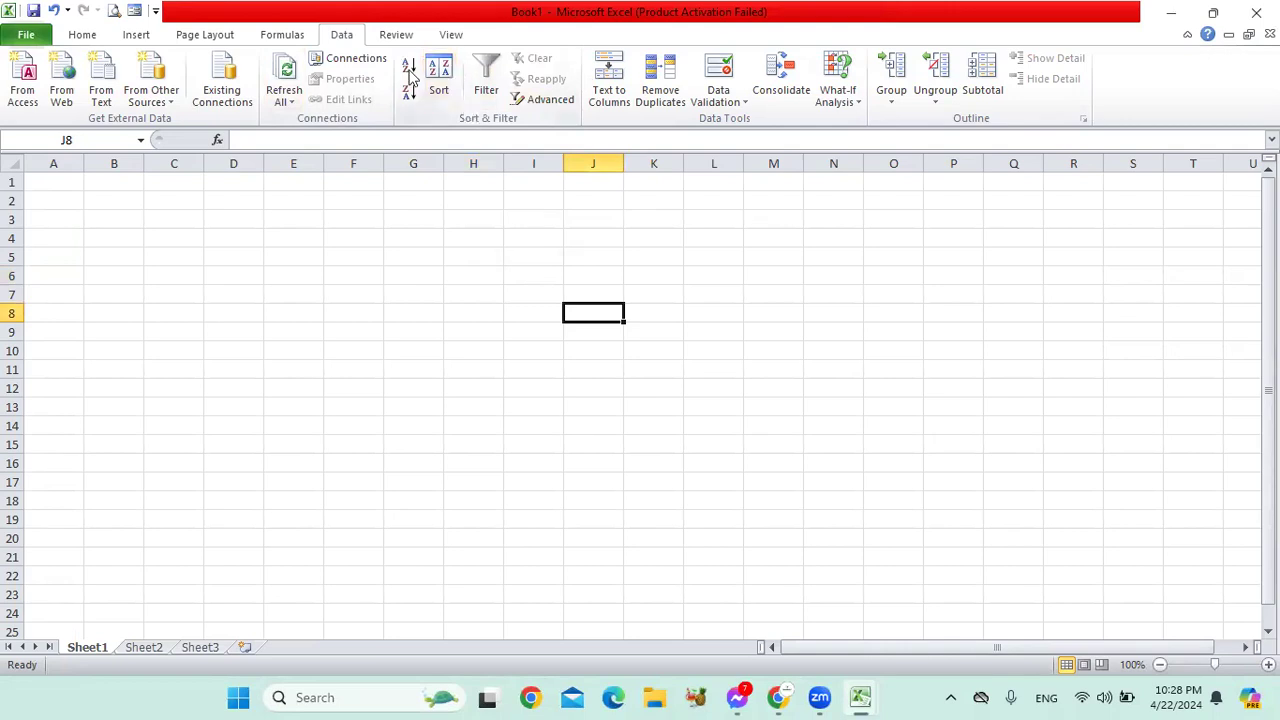
# Step: Look at the Home tab's Sort & Filter options, then return to the Data tab
pyautogui.click(83, 35)
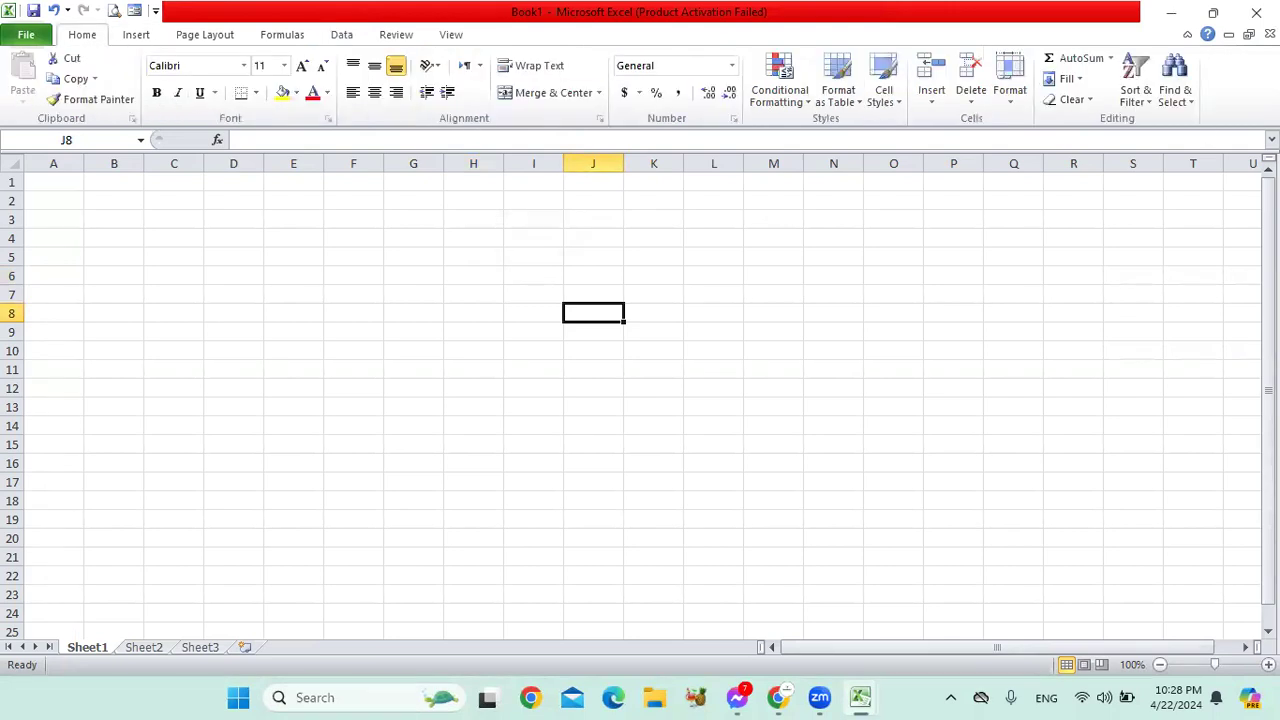
pyautogui.click(1140, 100)
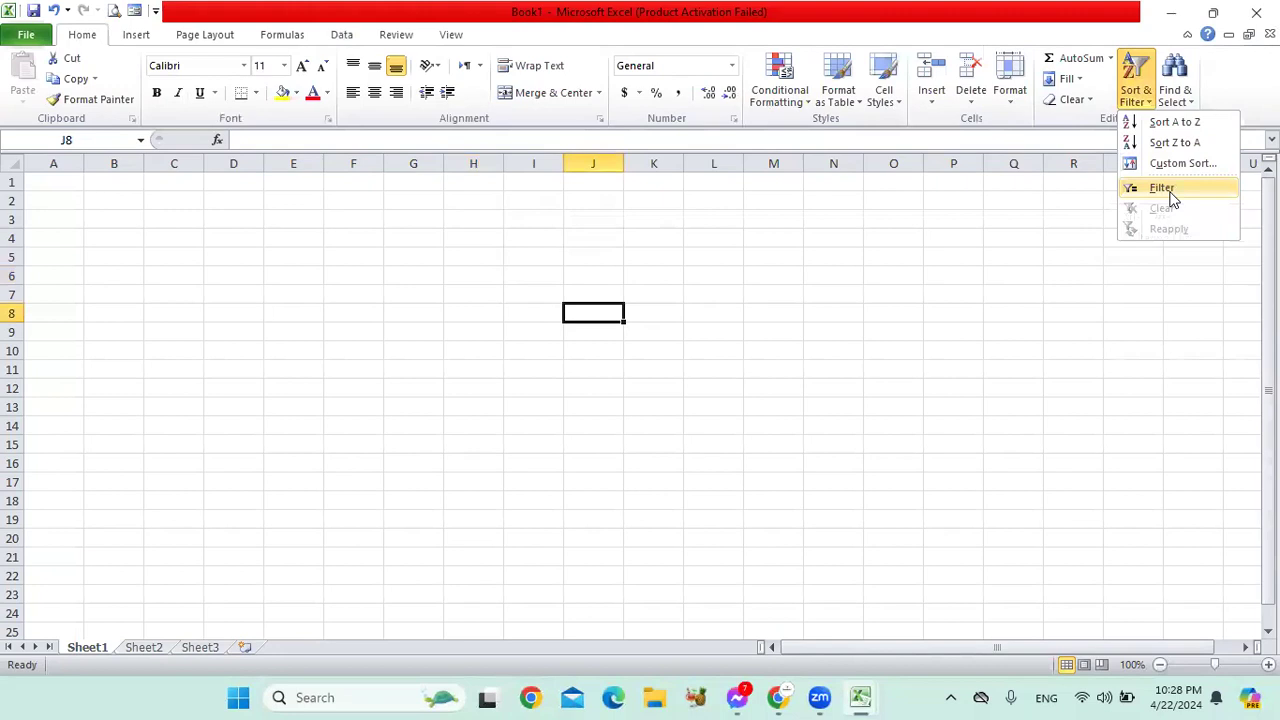
pyautogui.click(580, 256)
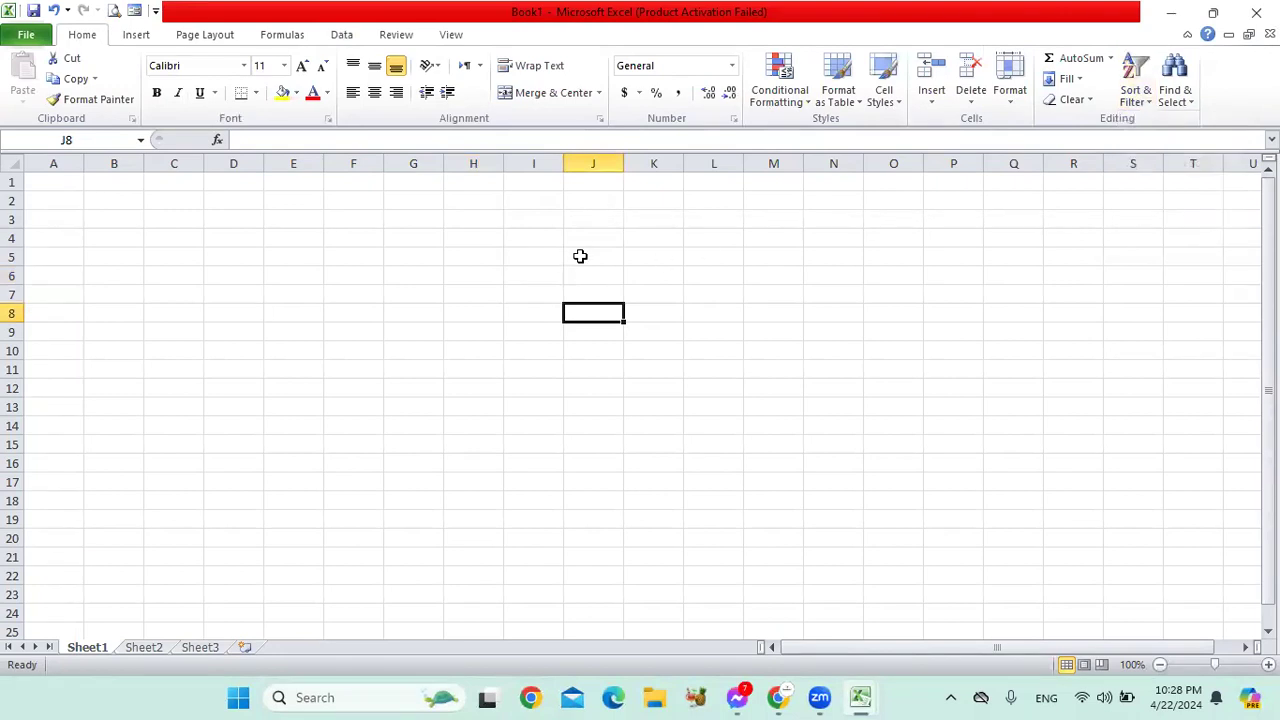
pyautogui.click(341, 36)
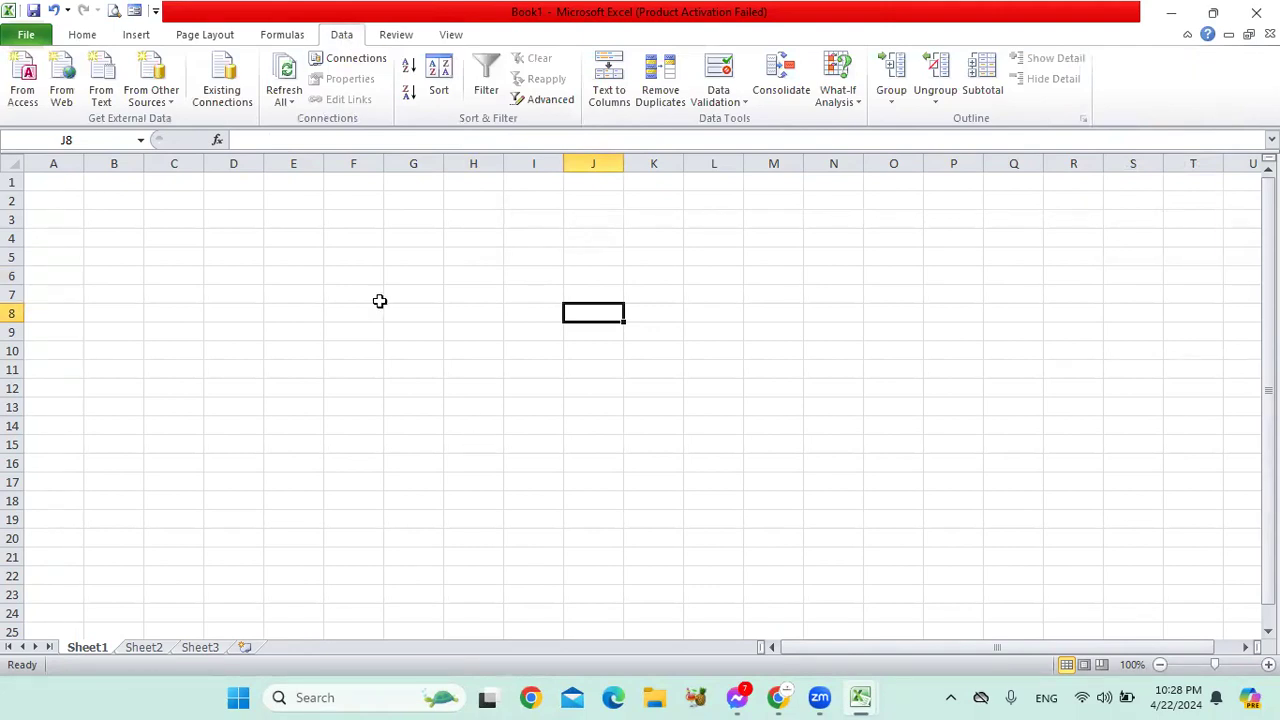
# Step: Enter 1 in cell F3 and 5 in cell F4
pyautogui.click(366, 225)
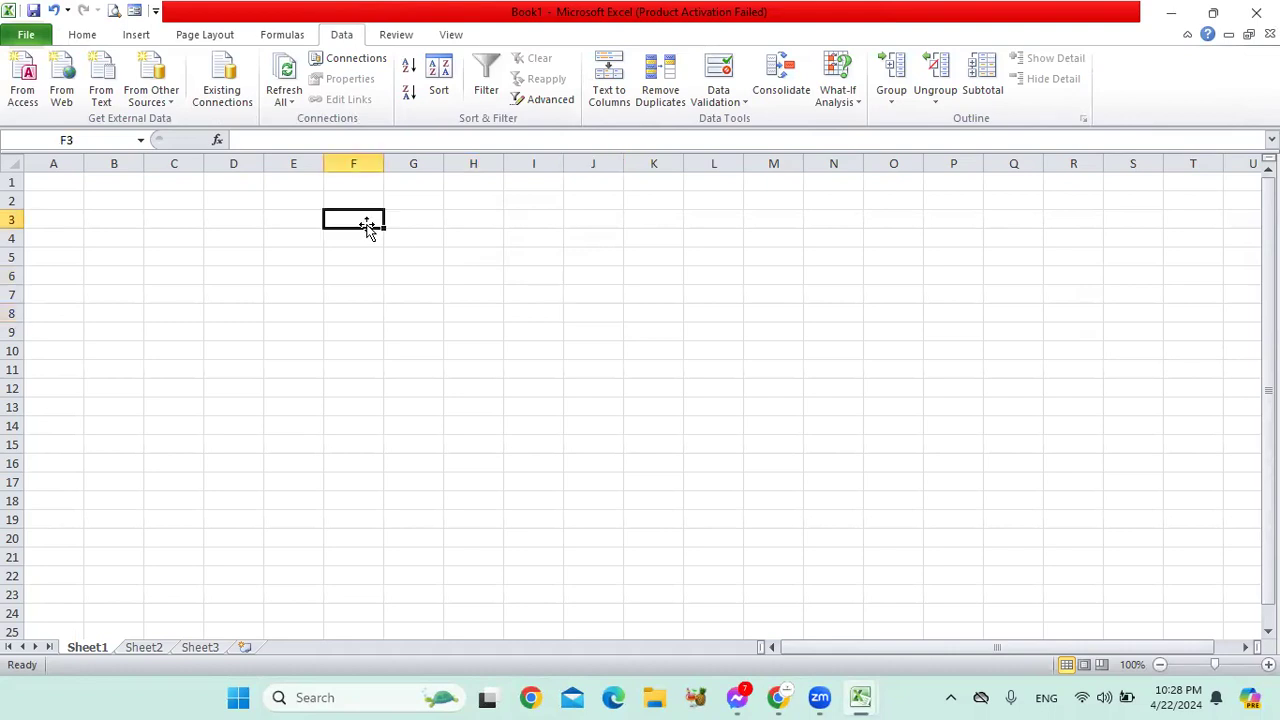
pyautogui.write('1')
pyautogui.press('Return')
pyautogui.write('5')
pyautogui.press('Return')
# Step: Enter 8, 3 and 4 into cells F5, F6 and F7
pyautogui.write('8')
pyautogui.press('Return')
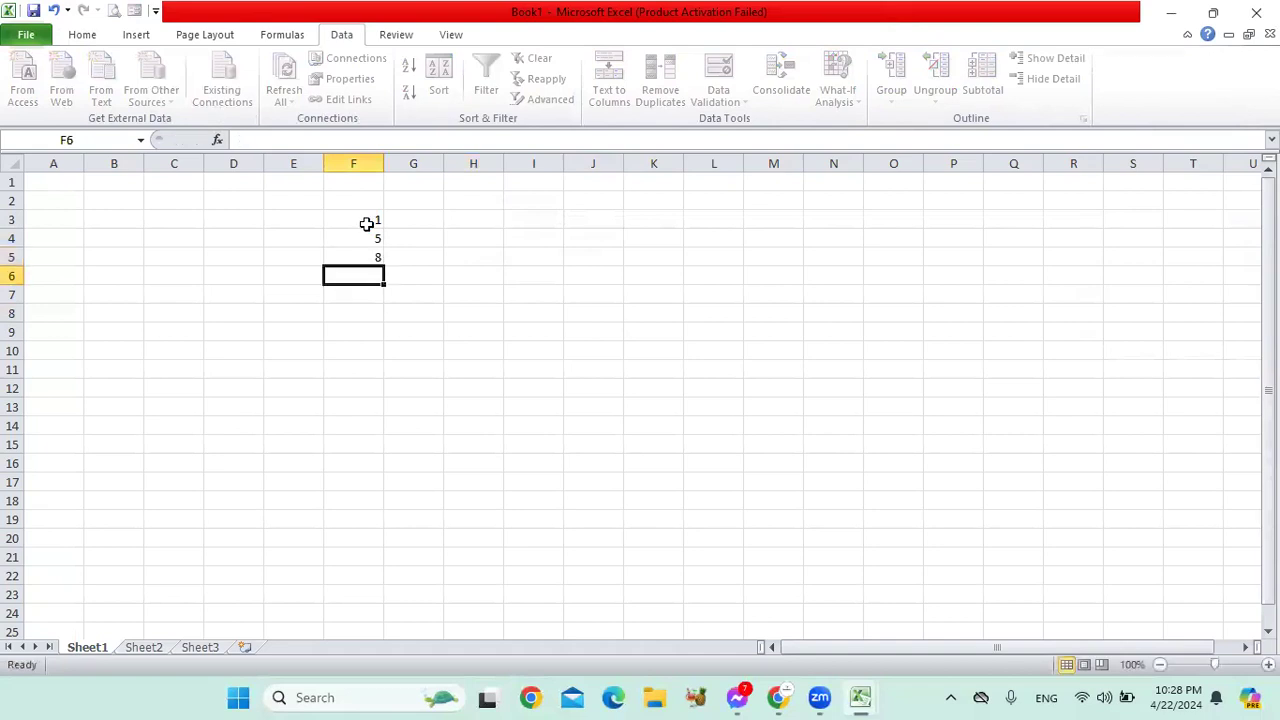
pyautogui.write('3')
pyautogui.press('Return')
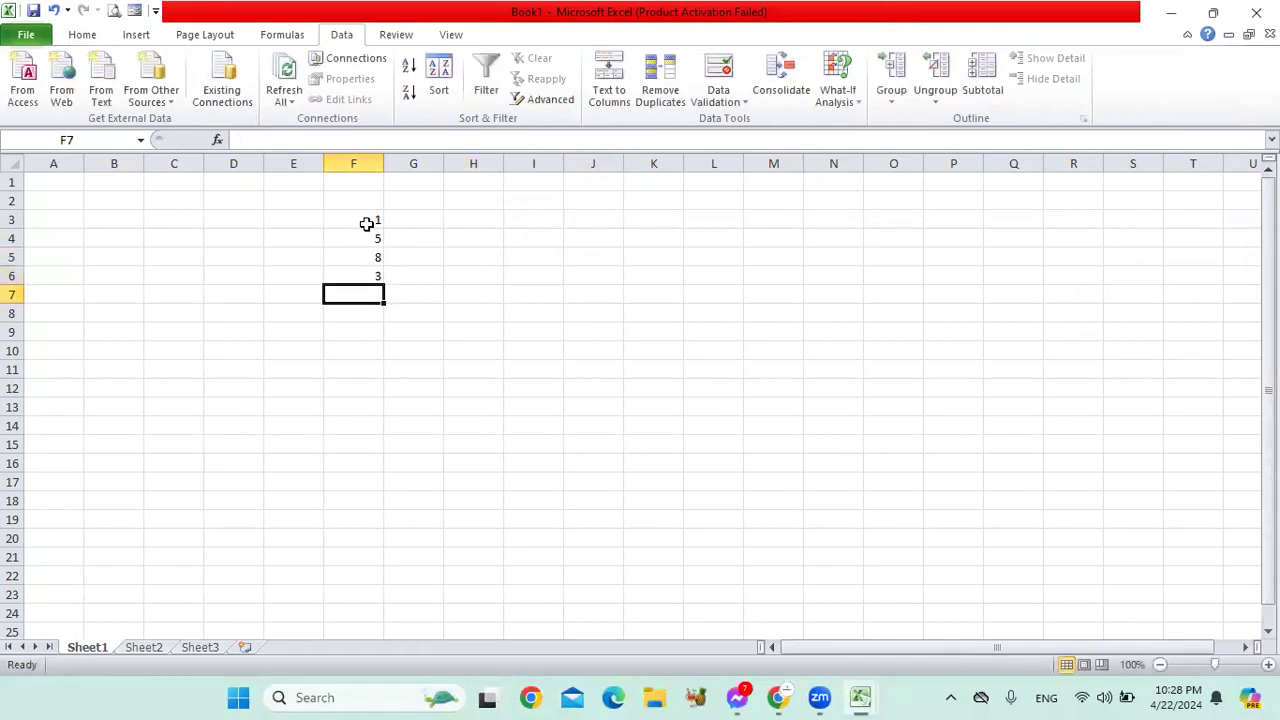
pyautogui.write('4')
pyautogui.press('Return')
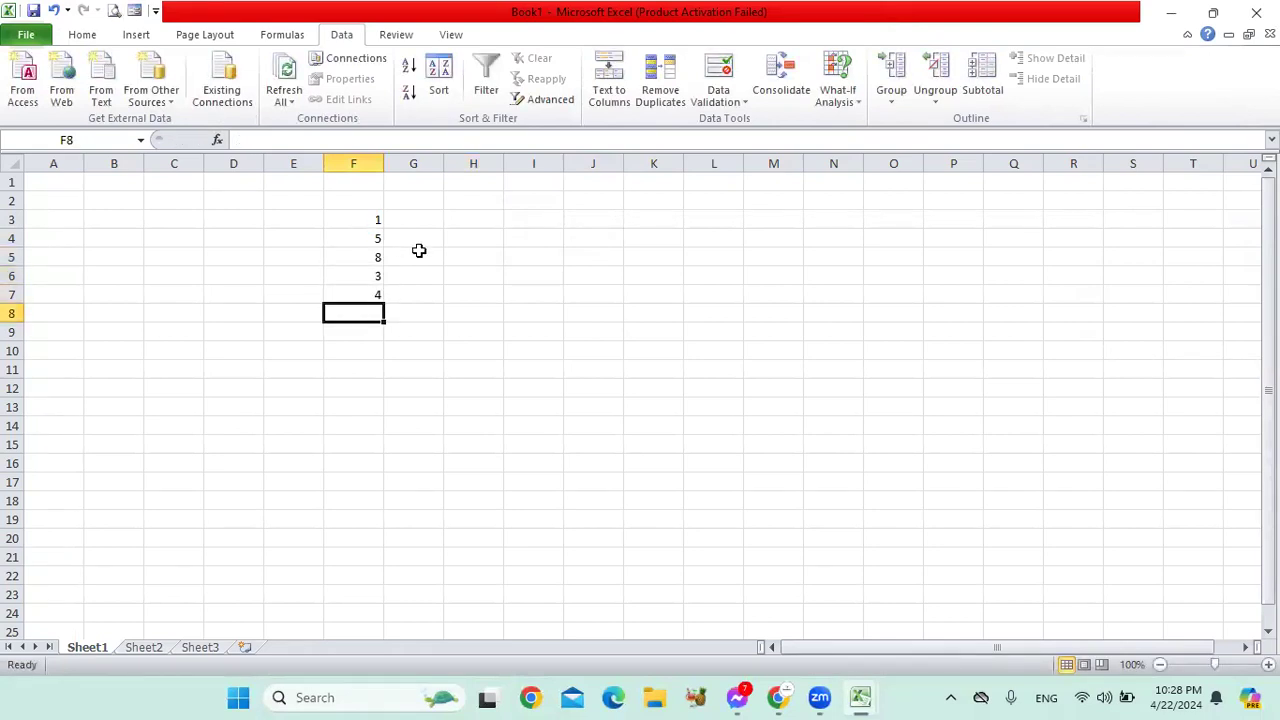
pyautogui.click(415, 252)
# Step: Sort F3:F7 ascending, then descending, undoing each sort to keep the original order
pyautogui.moveTo(374, 218); pyautogui.dragTo(366, 300)
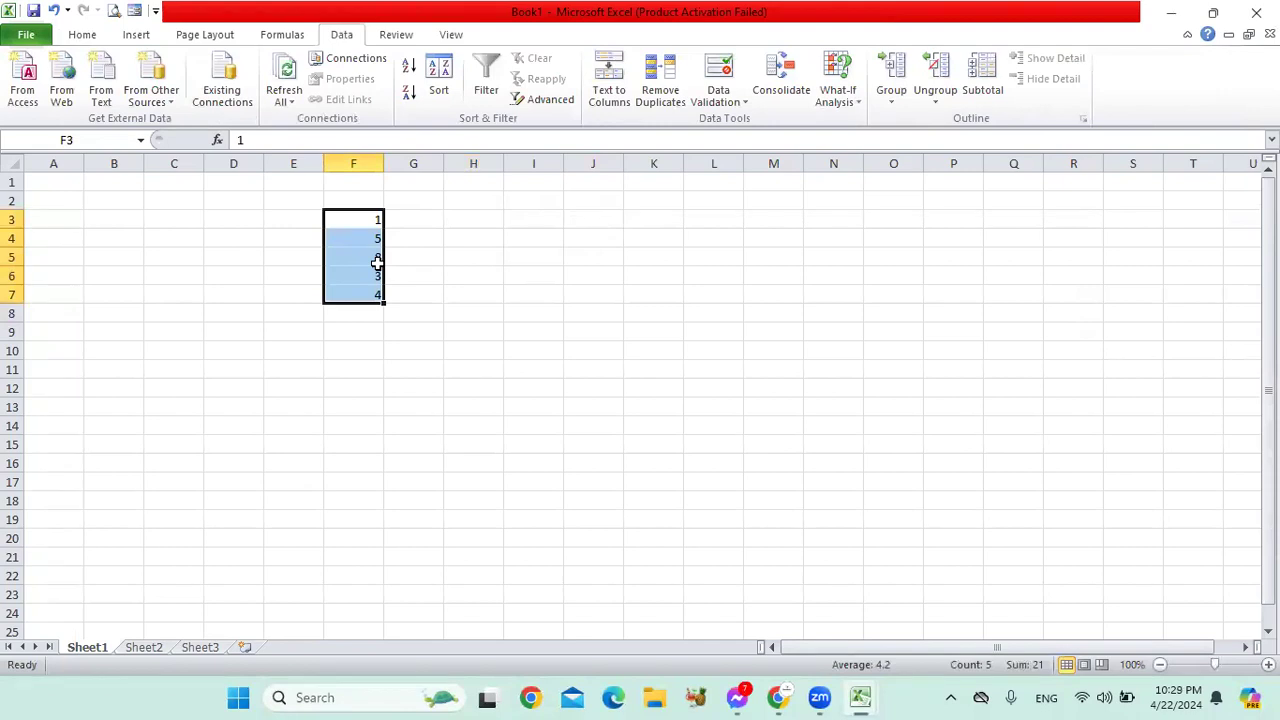
pyautogui.click(410, 70)
pyautogui.click(455, 275)
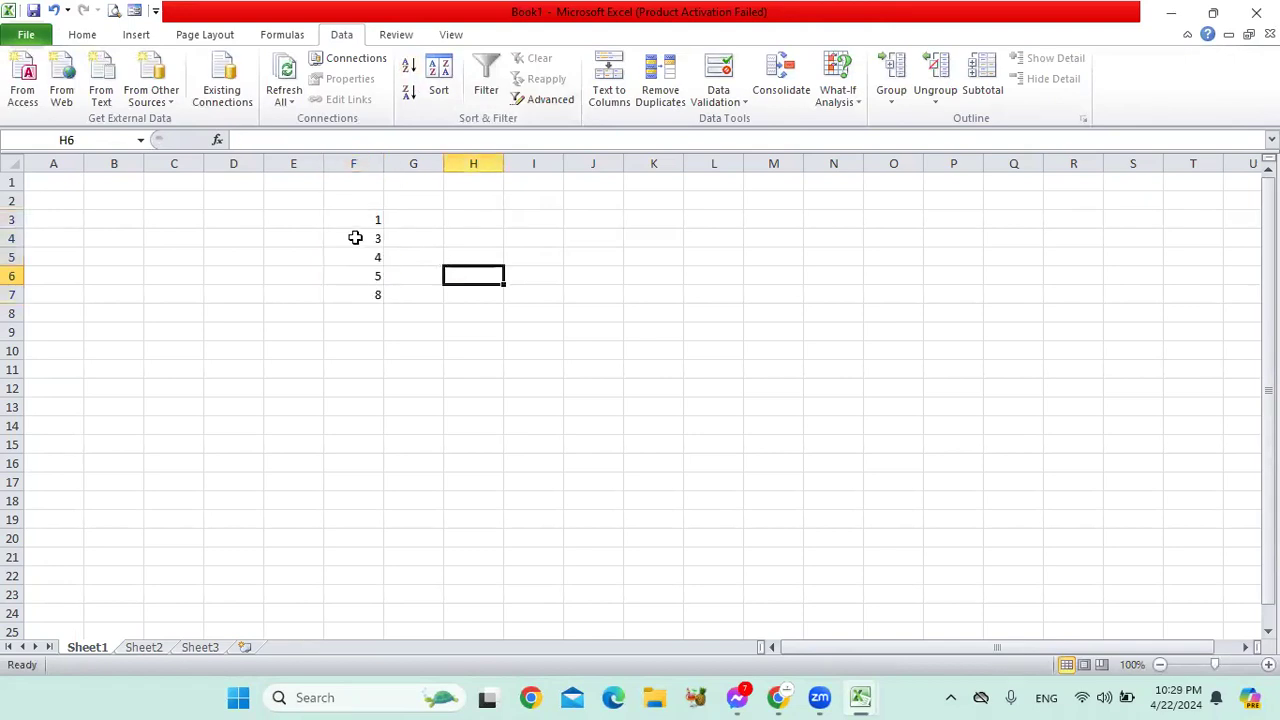
pyautogui.hotkey('ctrl', 'z')
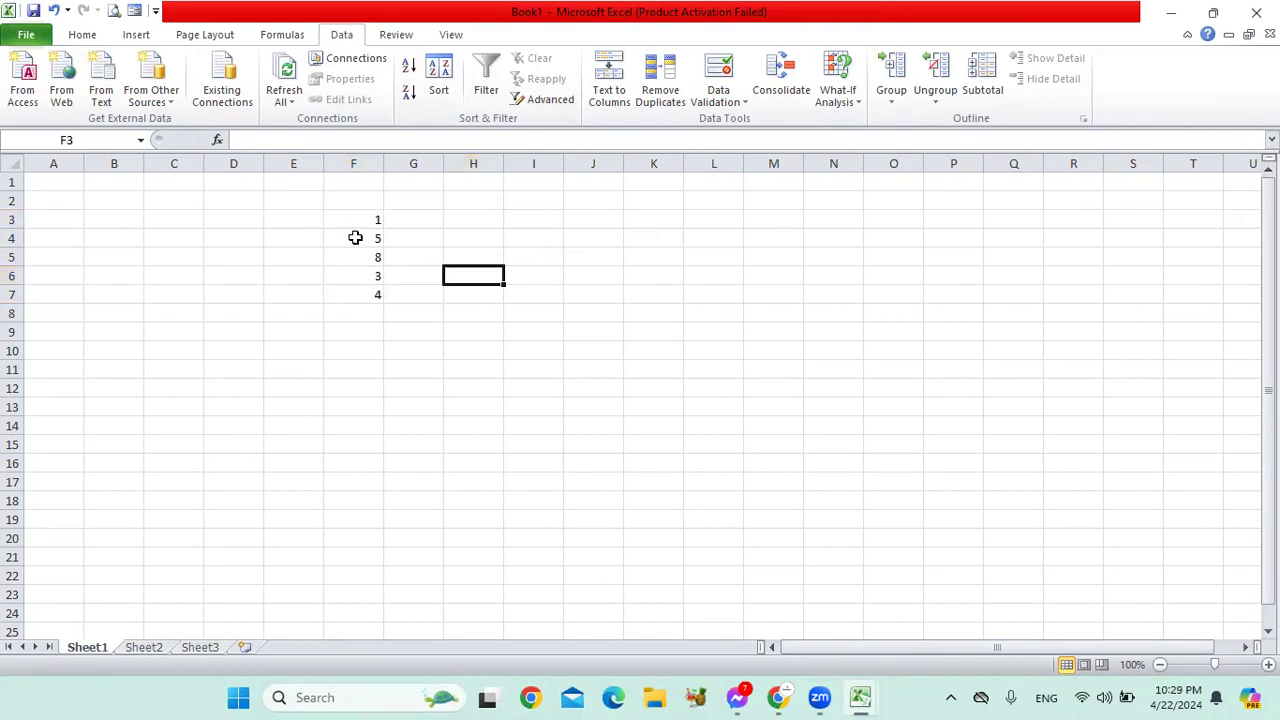
pyautogui.click(408, 98)
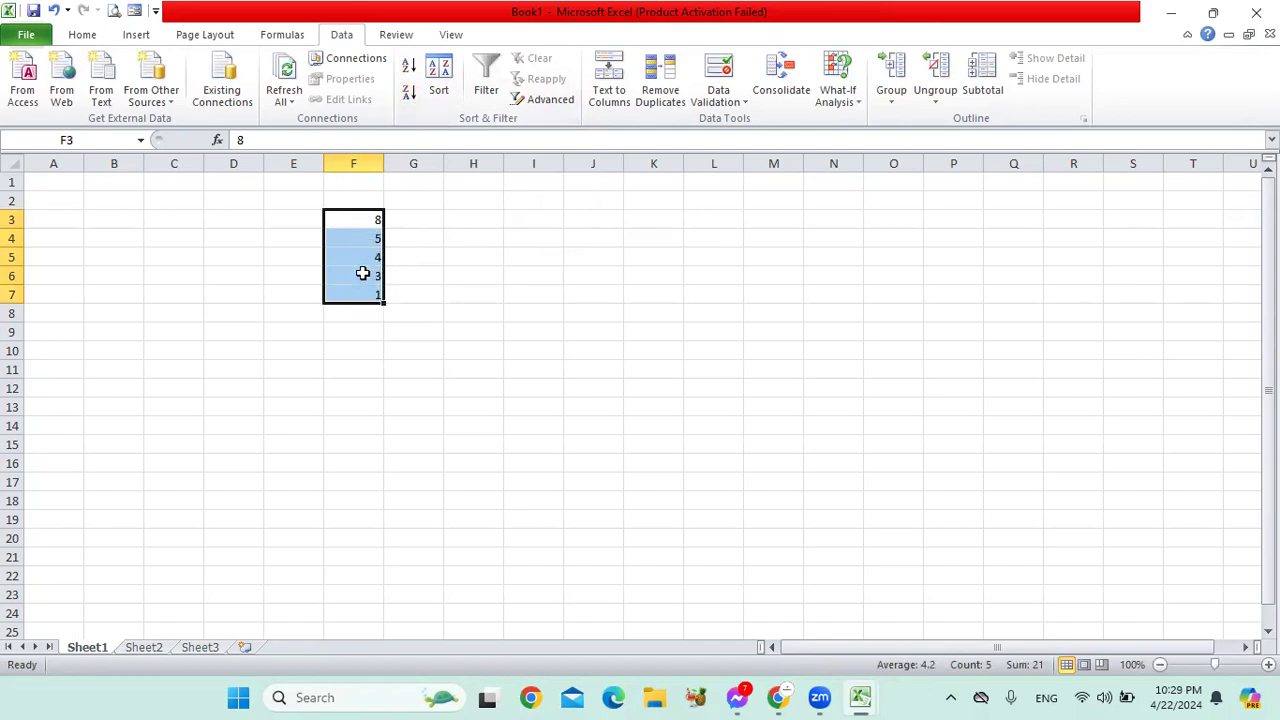
pyautogui.hotkey('ctrl', 'z')
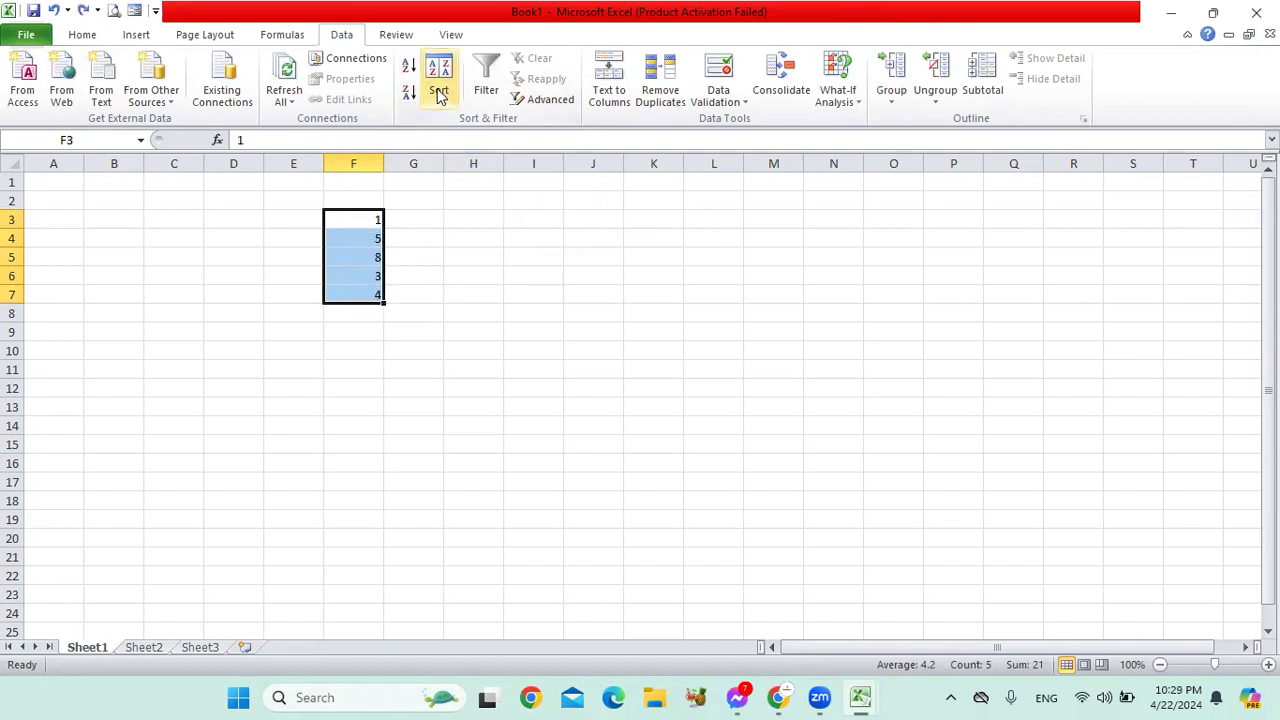
# Step: Open and close the Sort dialog without sorting, then delete the numbers in F3:F7
pyautogui.click(438, 92)
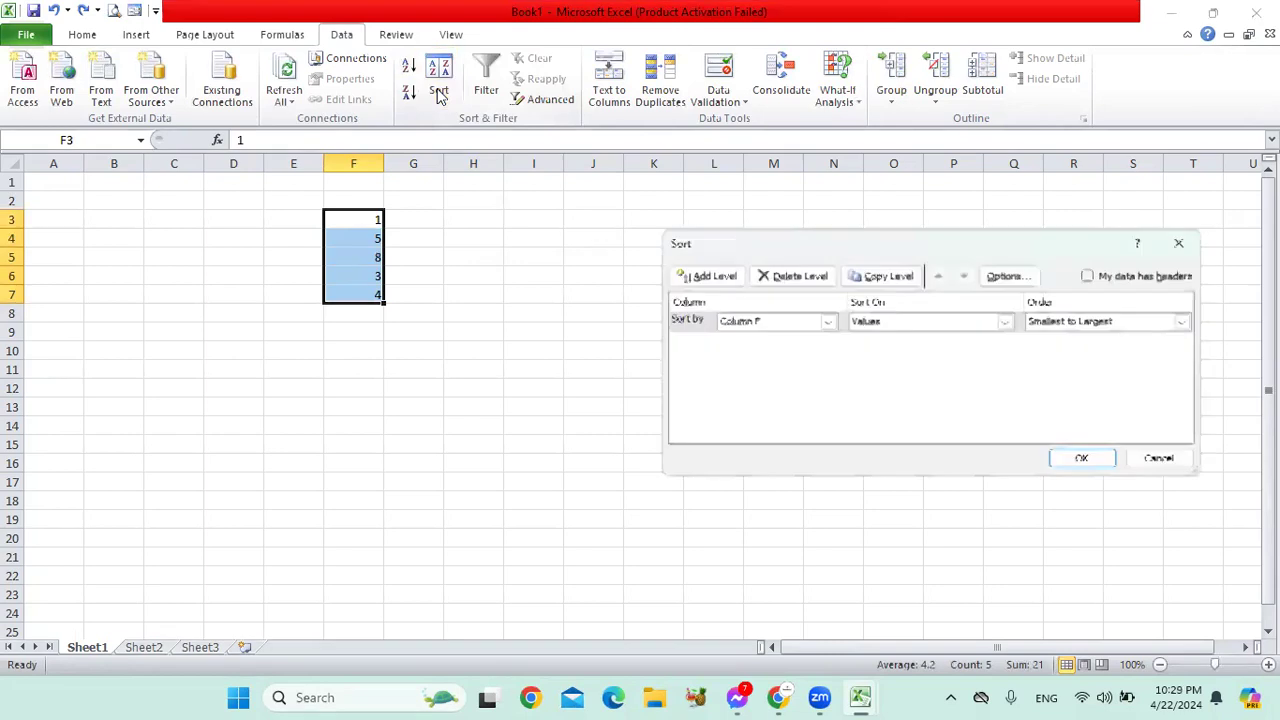
pyautogui.click(800, 325)
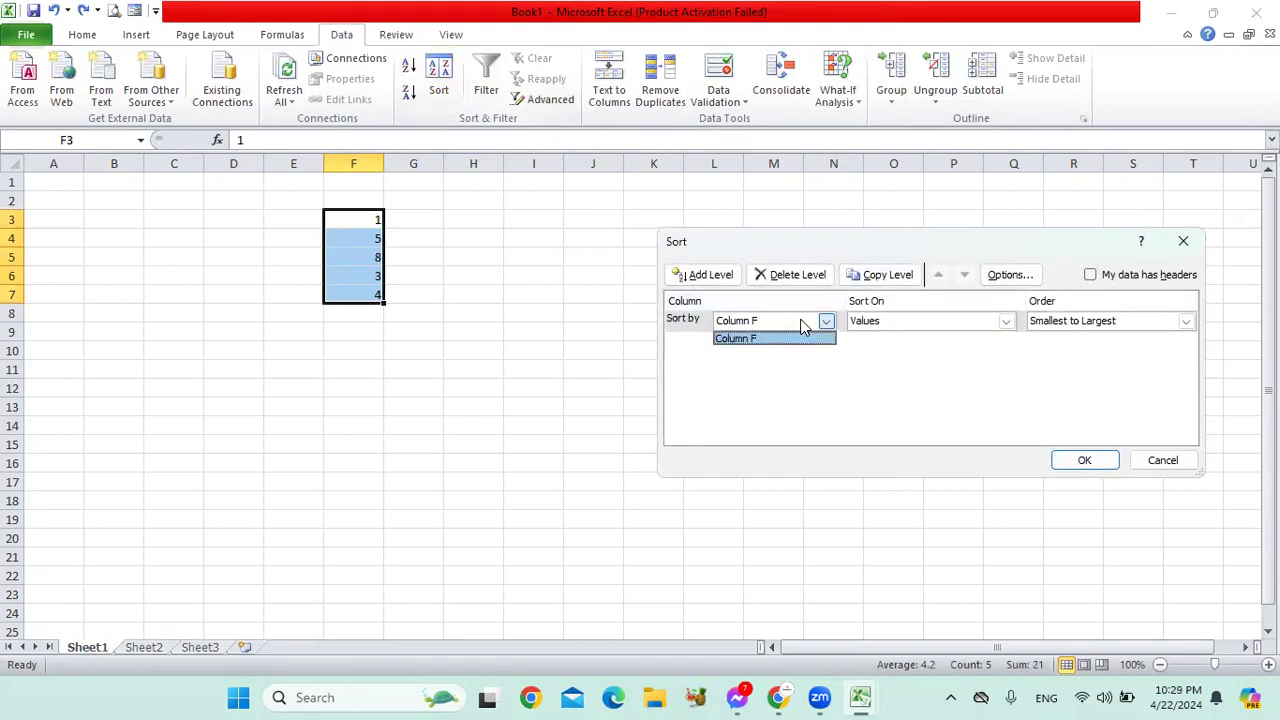
pyautogui.click(1186, 466)
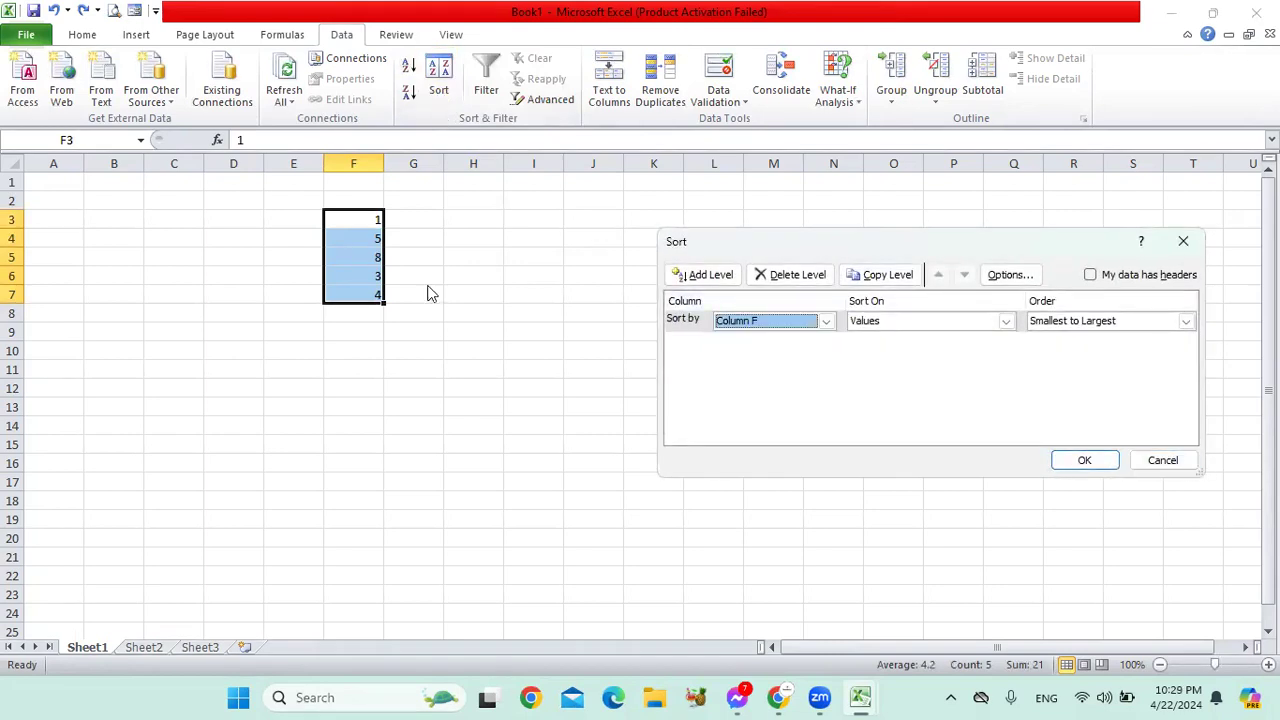
pyautogui.click(1184, 241)
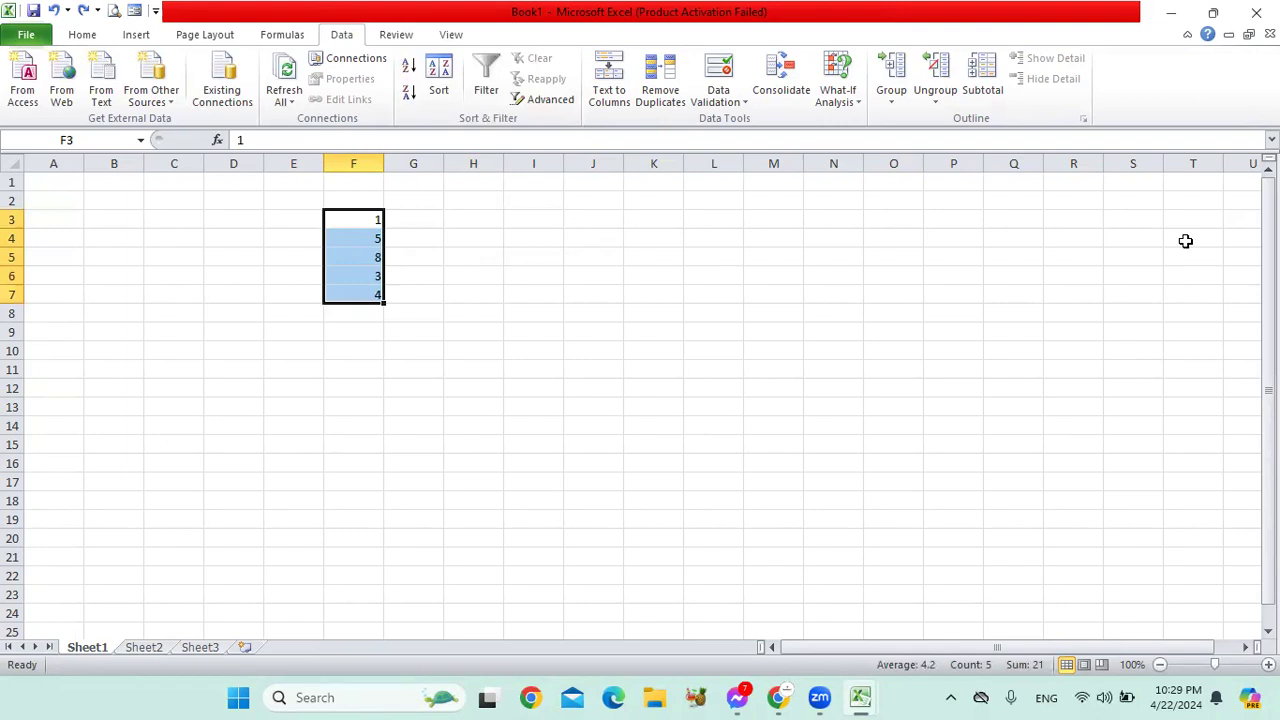
pyautogui.press('Delete')
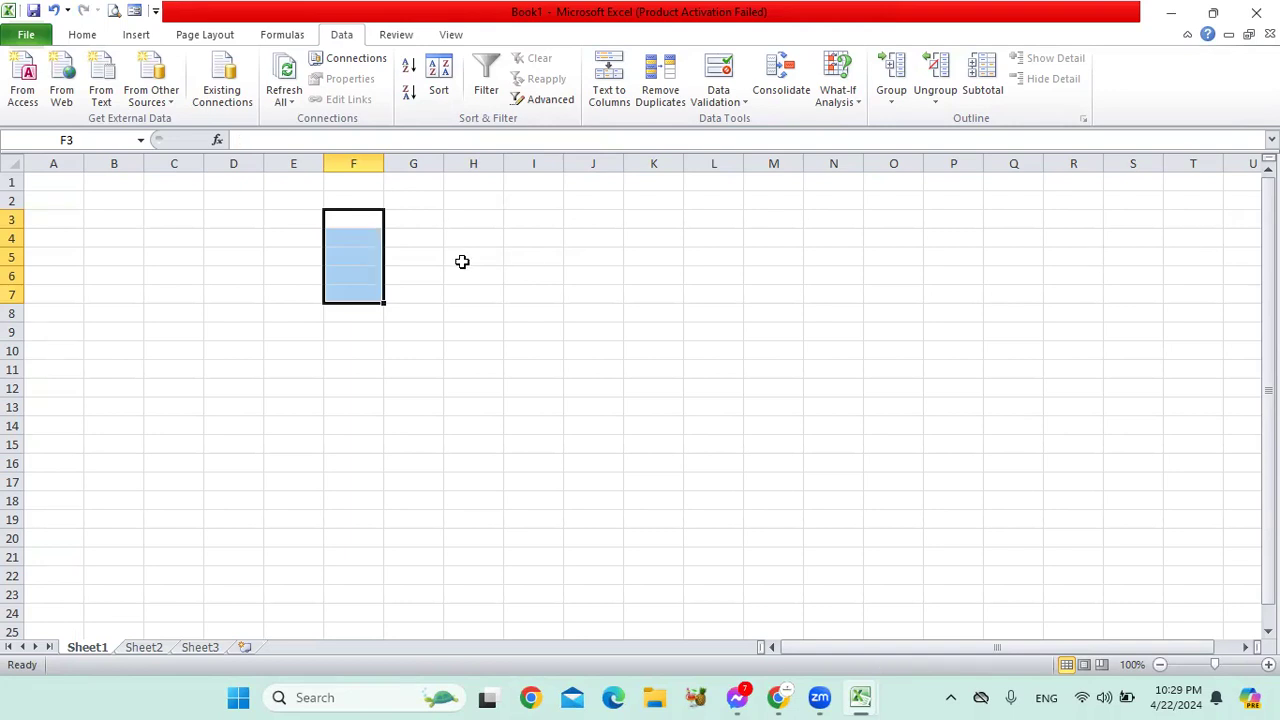
pyautogui.click(462, 261)
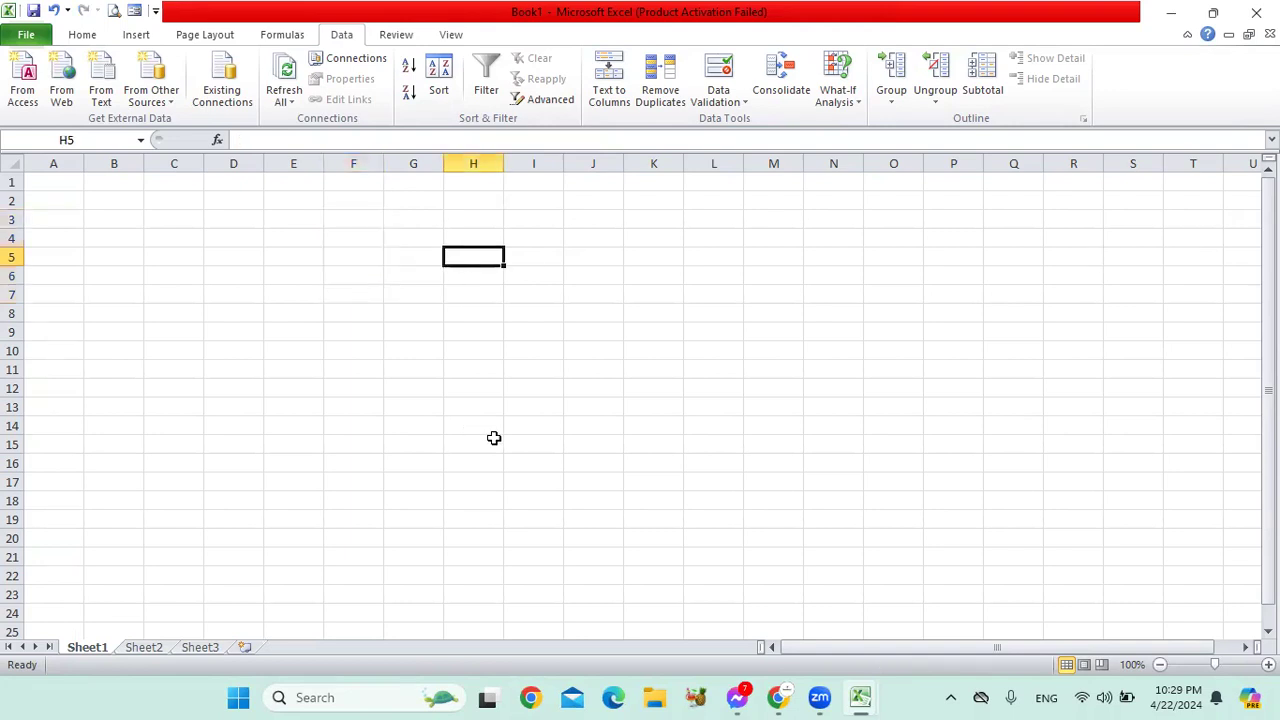
# Step: Switch to the Excel Class Sheet's Result Sheet, select headings B2:S2 and open Sort & Filter
pyautogui.click(1177, 15)
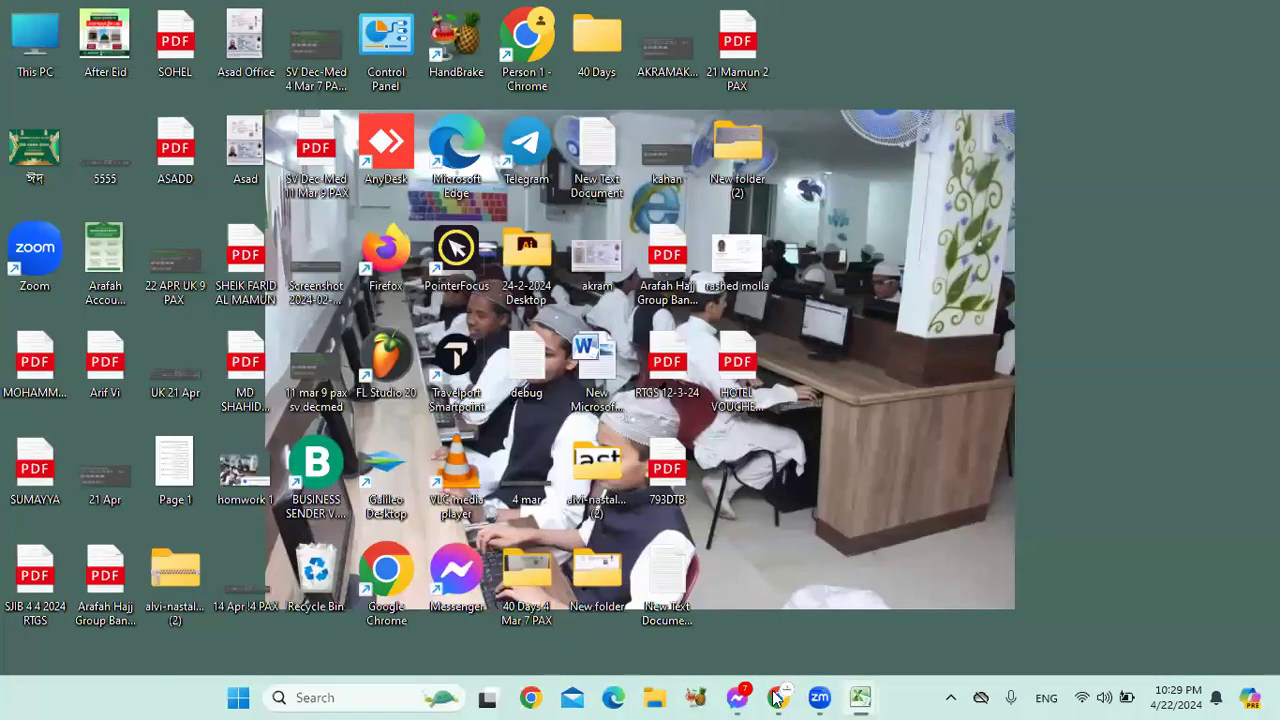
pyautogui.moveTo(858, 698)
pyautogui.click(843, 540)
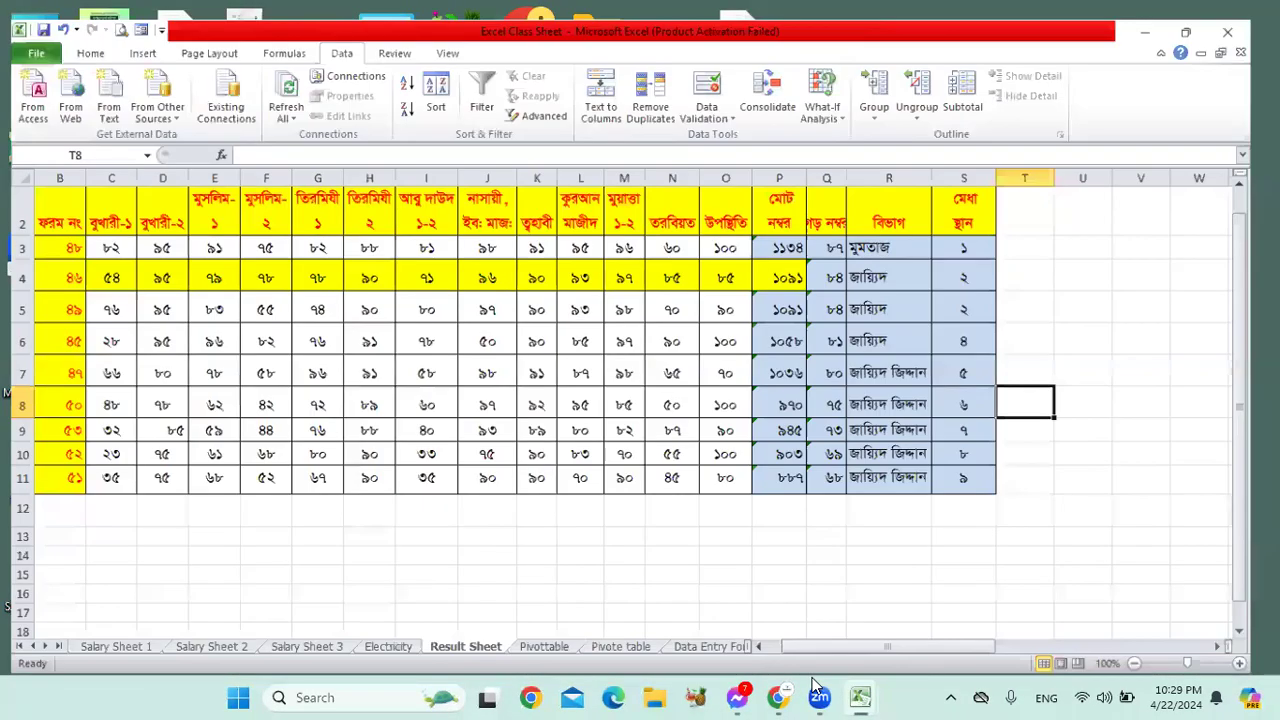
pyautogui.scroll(4, 337, 64)
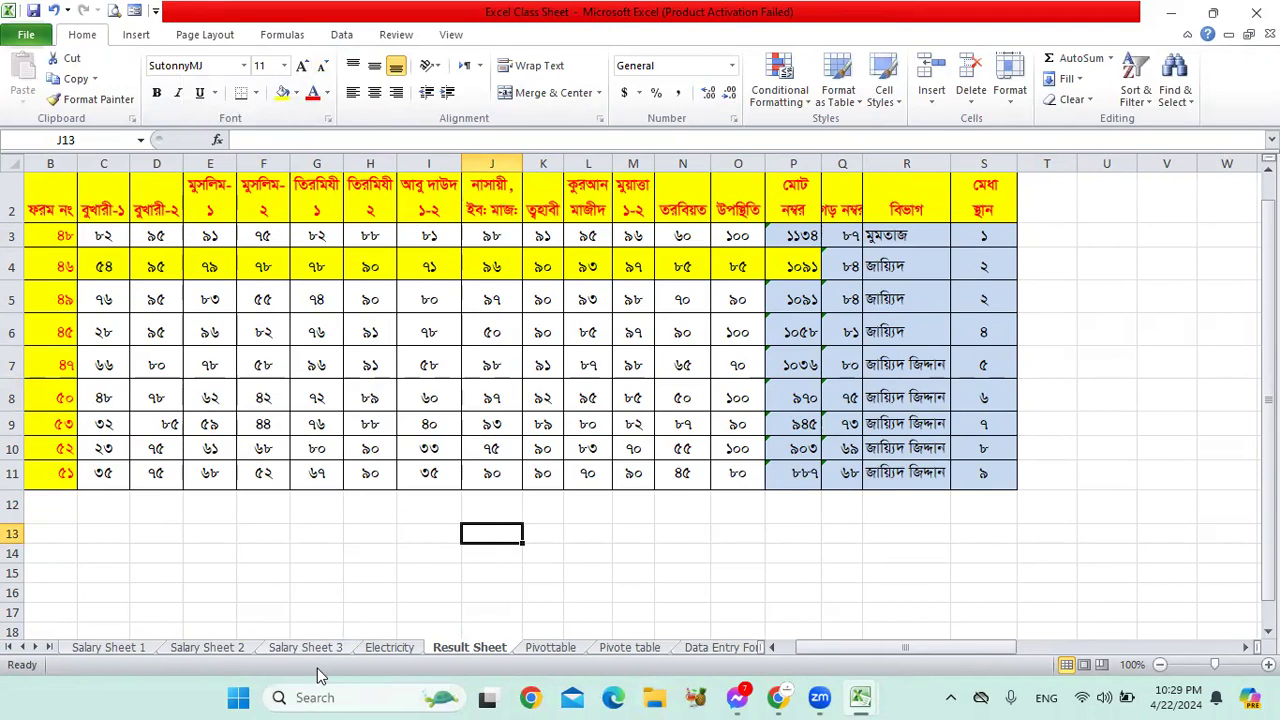
pyautogui.click(352, 192)
pyautogui.scroll(1, 342, 275)
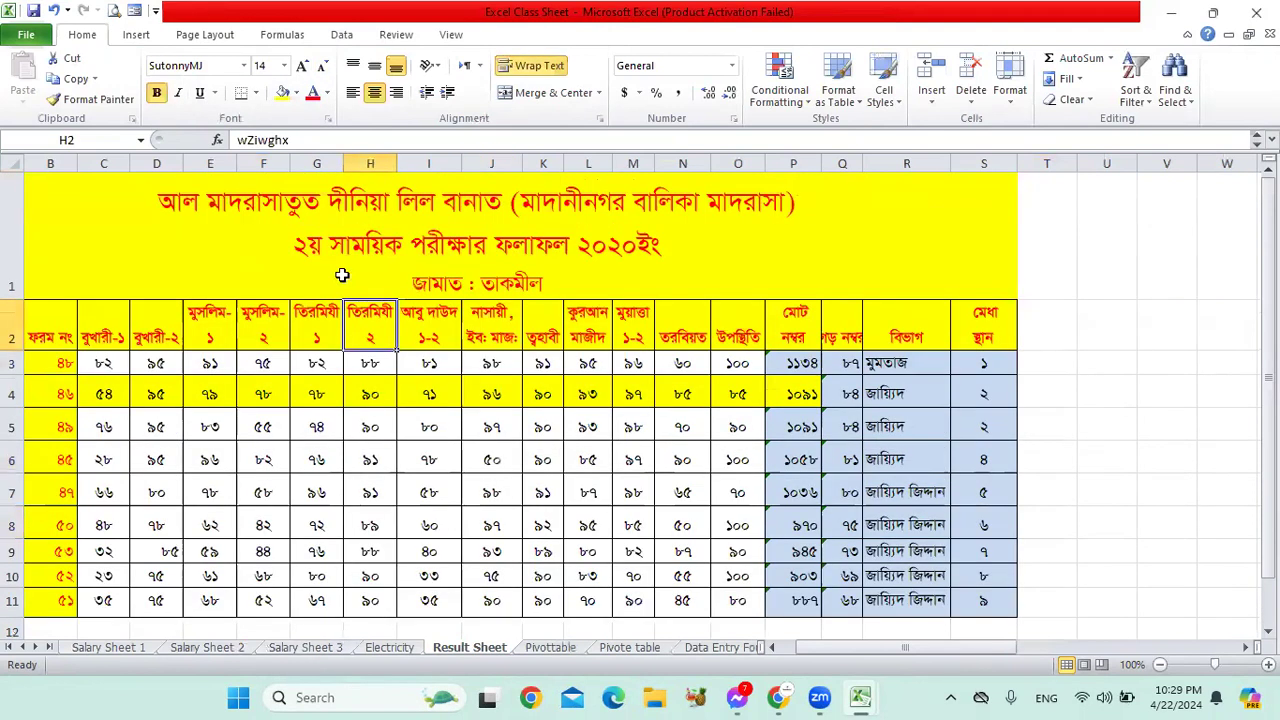
pyautogui.moveTo(63, 331); pyautogui.dragTo(983, 331)
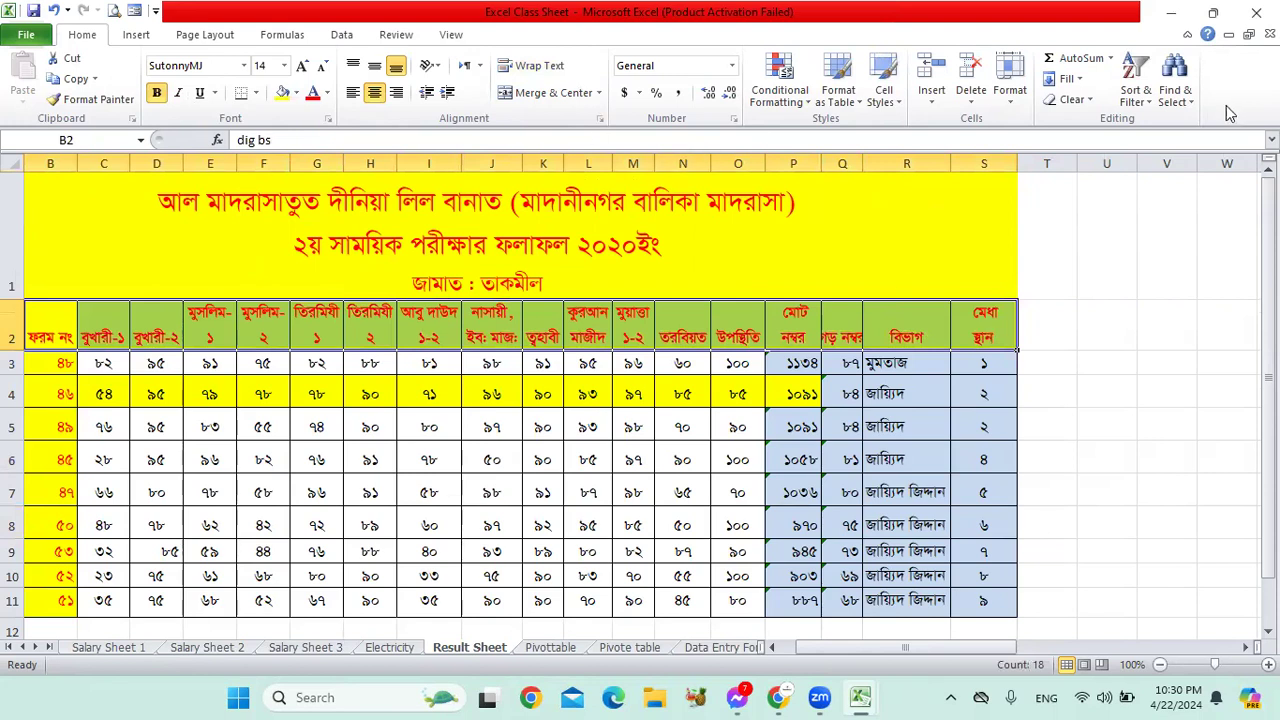
pyautogui.click(1136, 92)
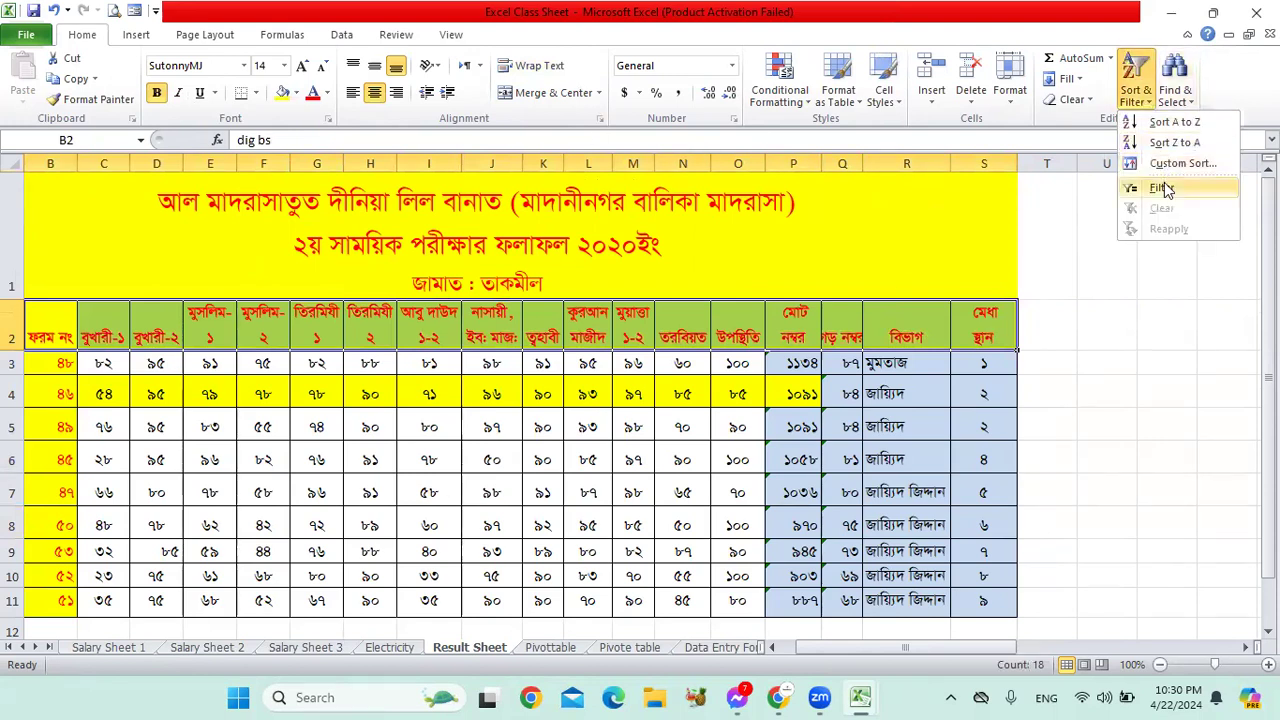
# Step: Turn on Filter from the Data tab and filter column E to show only 96
pyautogui.click(343, 36)
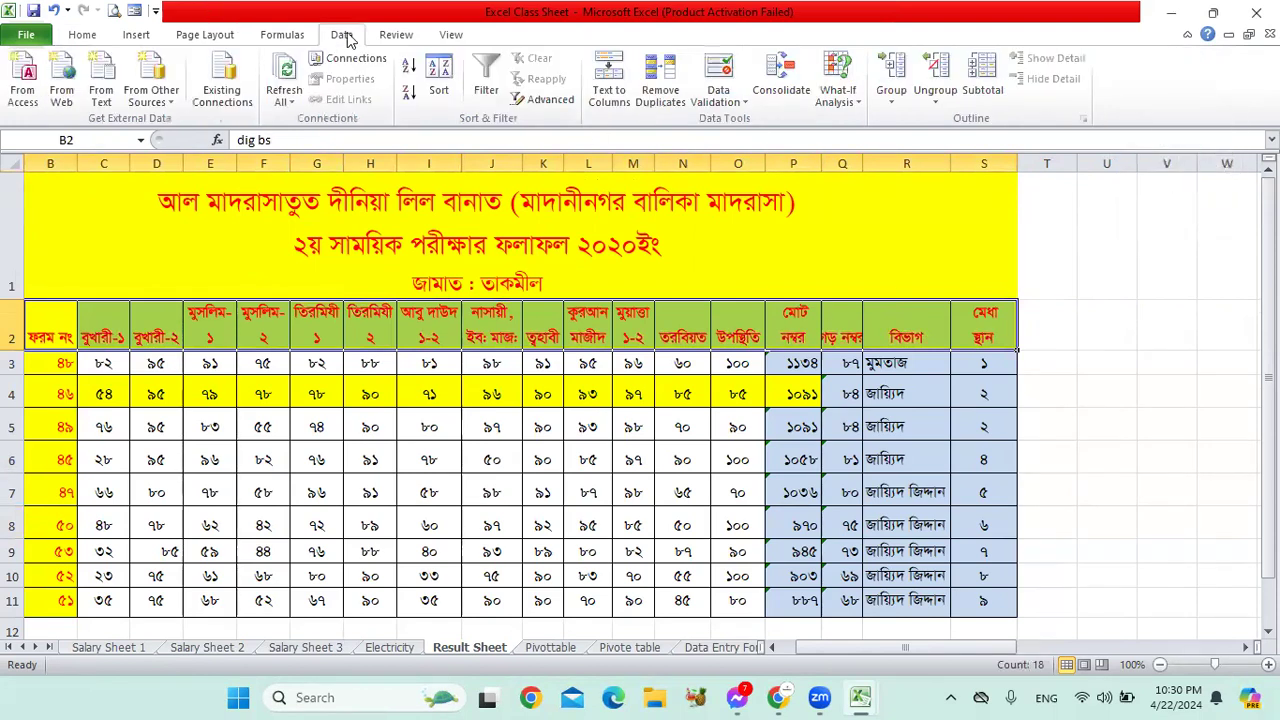
pyautogui.click(486, 90)
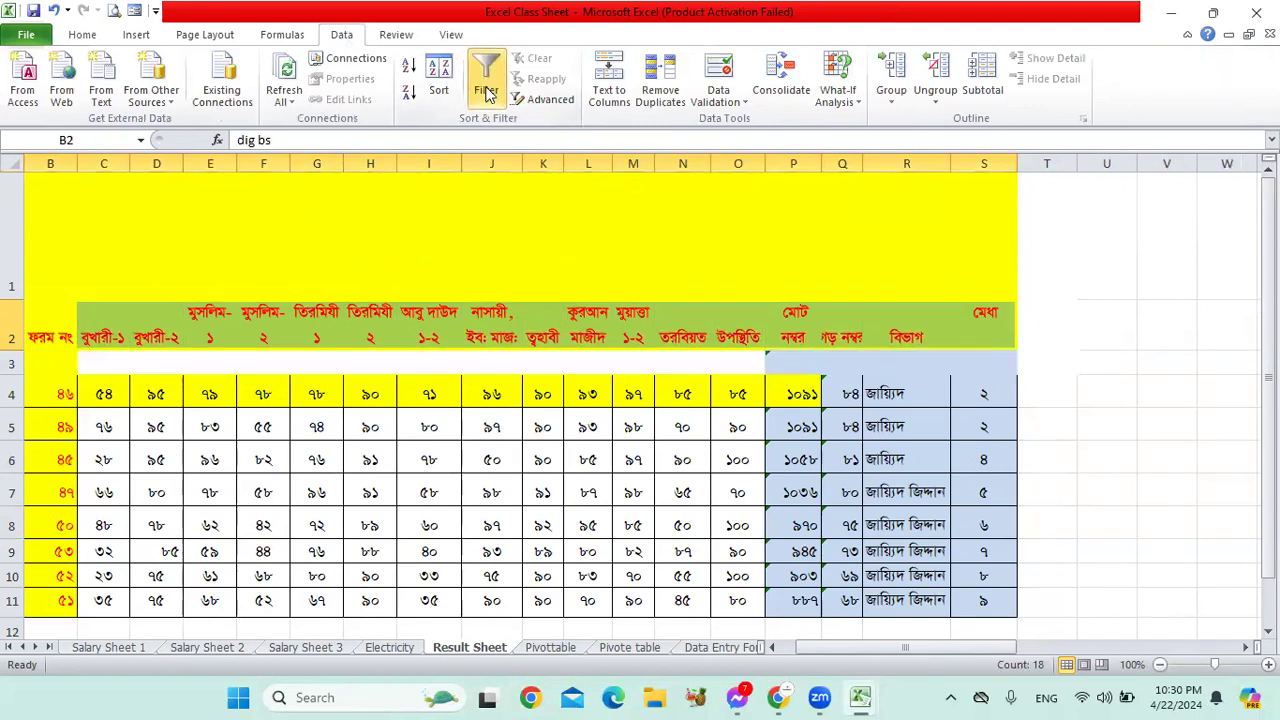
pyautogui.click(740, 397)
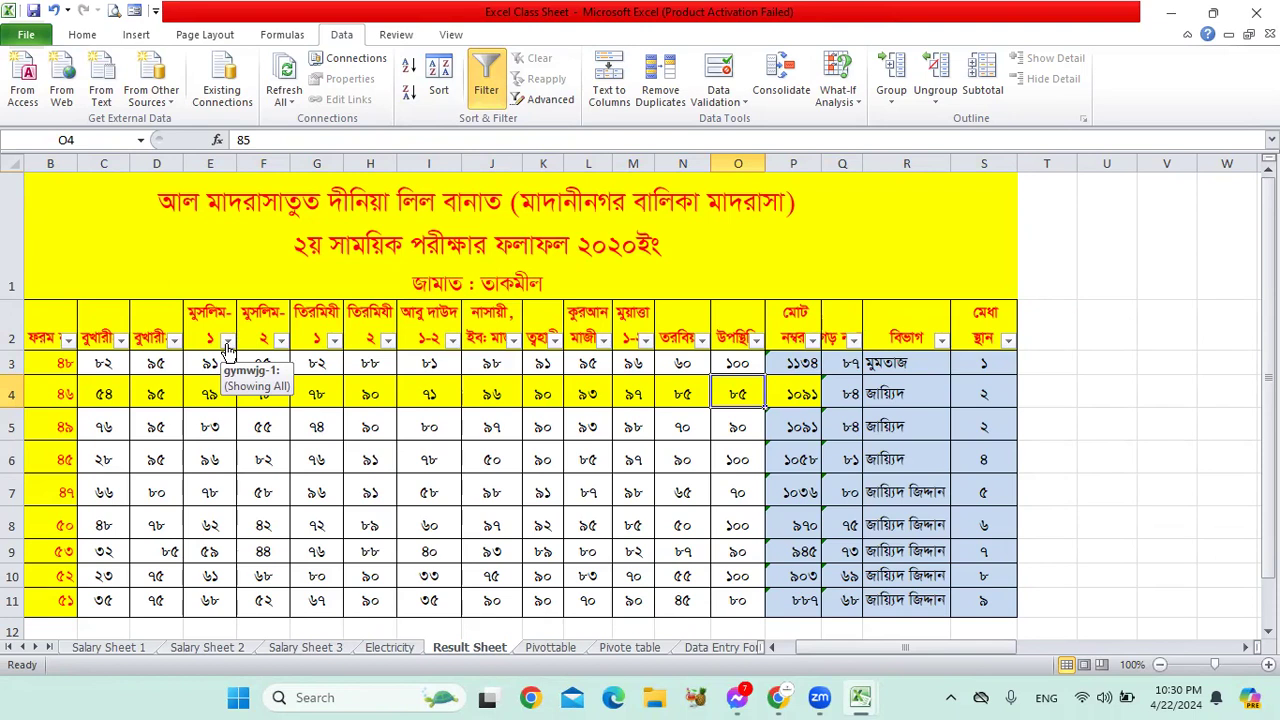
pyautogui.click(228, 341)
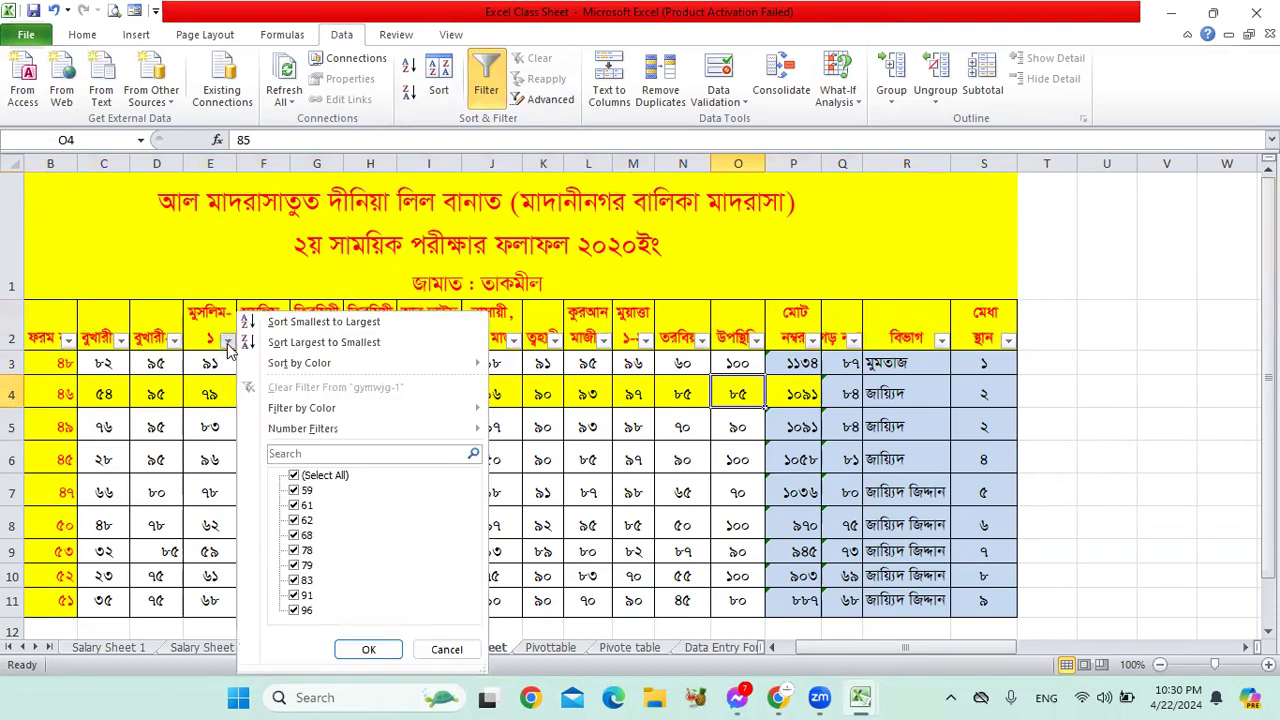
pyautogui.click(295, 477)
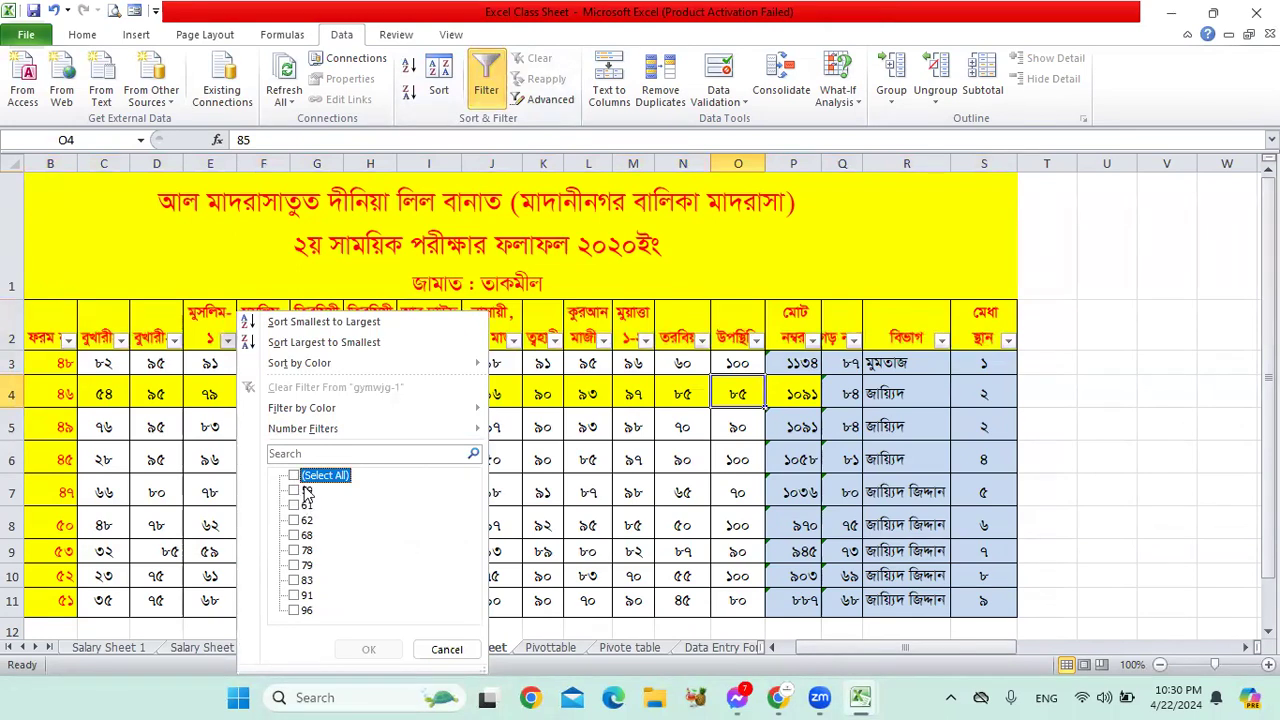
pyautogui.click(307, 633)
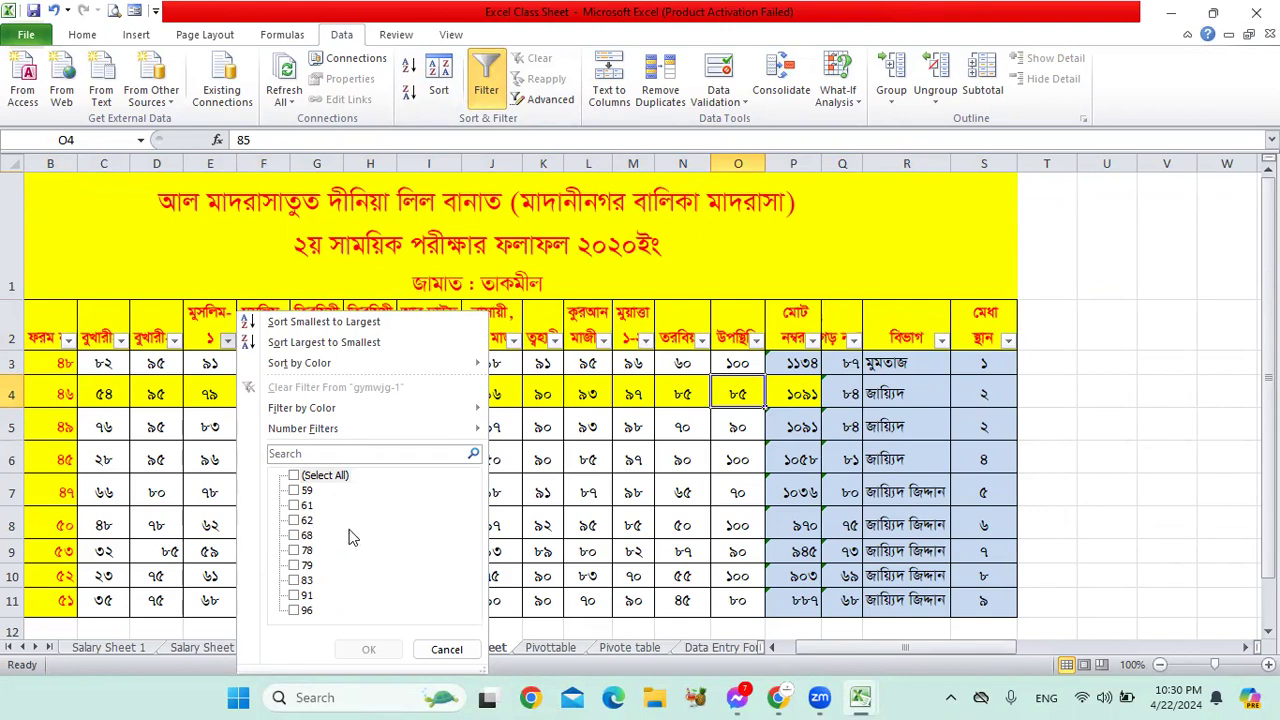
pyautogui.click(295, 612)
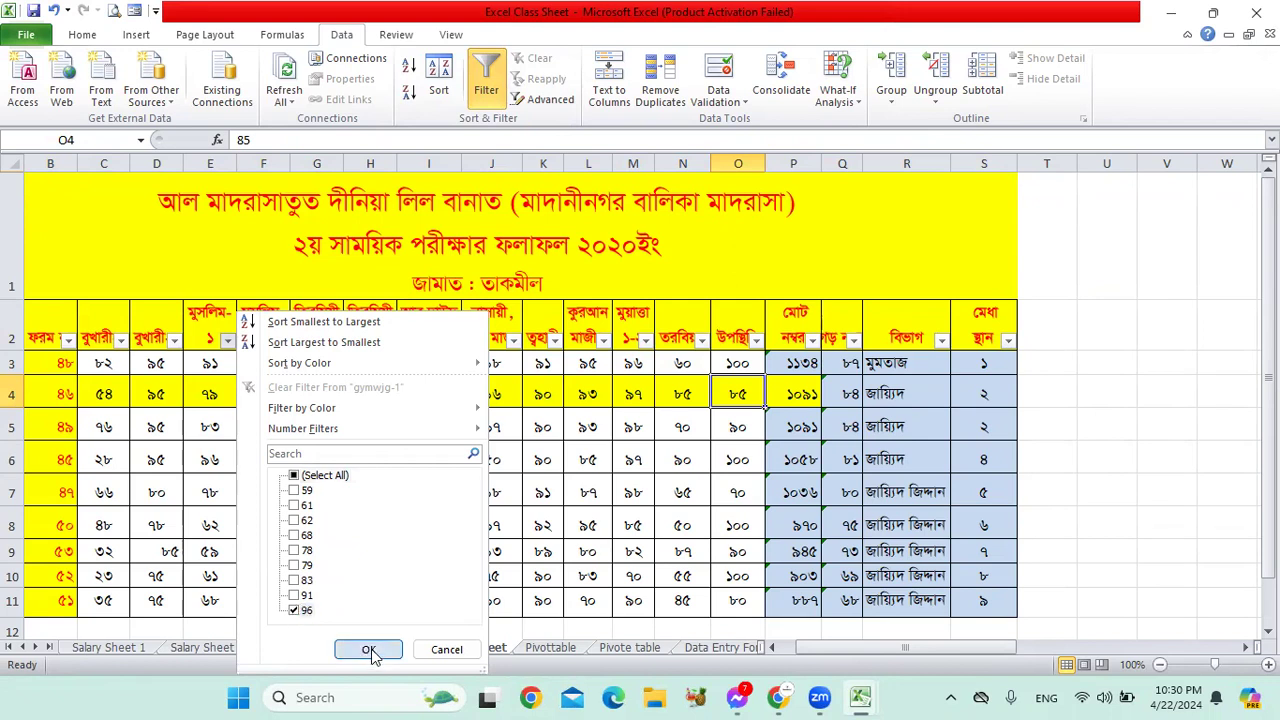
pyautogui.click(368, 650)
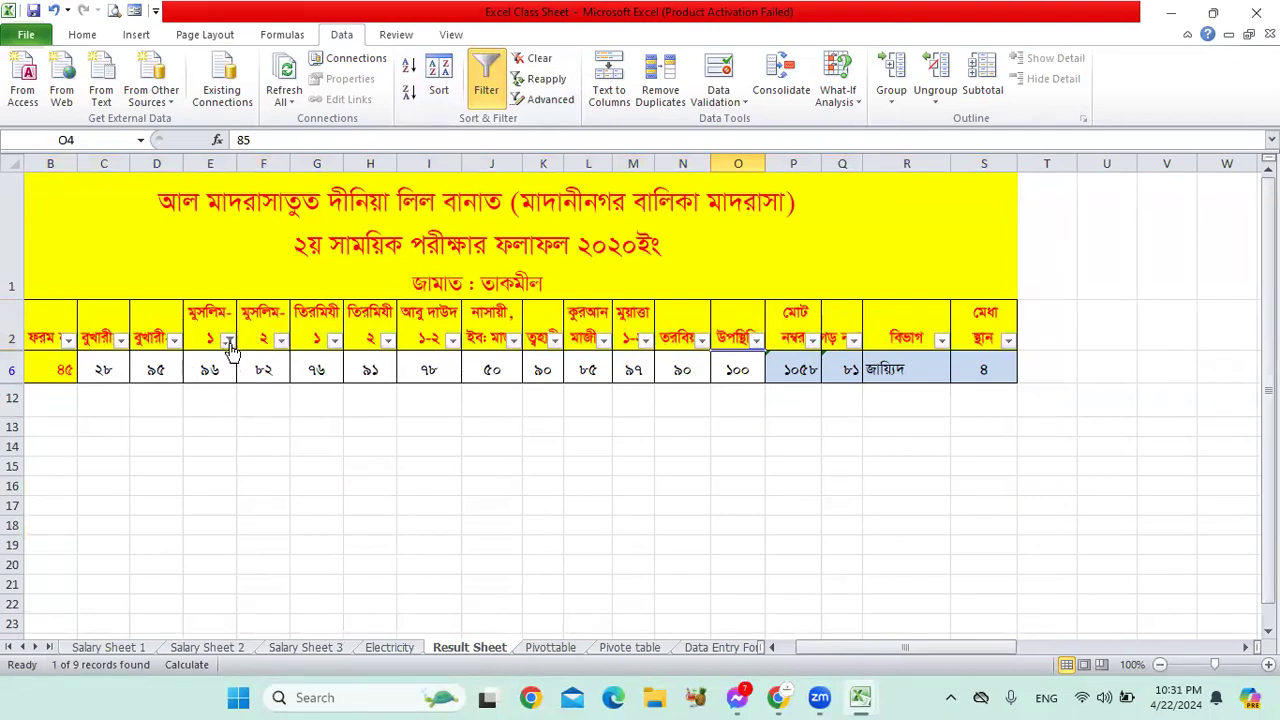
# Step: Reselect all values in column E's filter, then switch filtering off for the header row
pyautogui.click(228, 341)
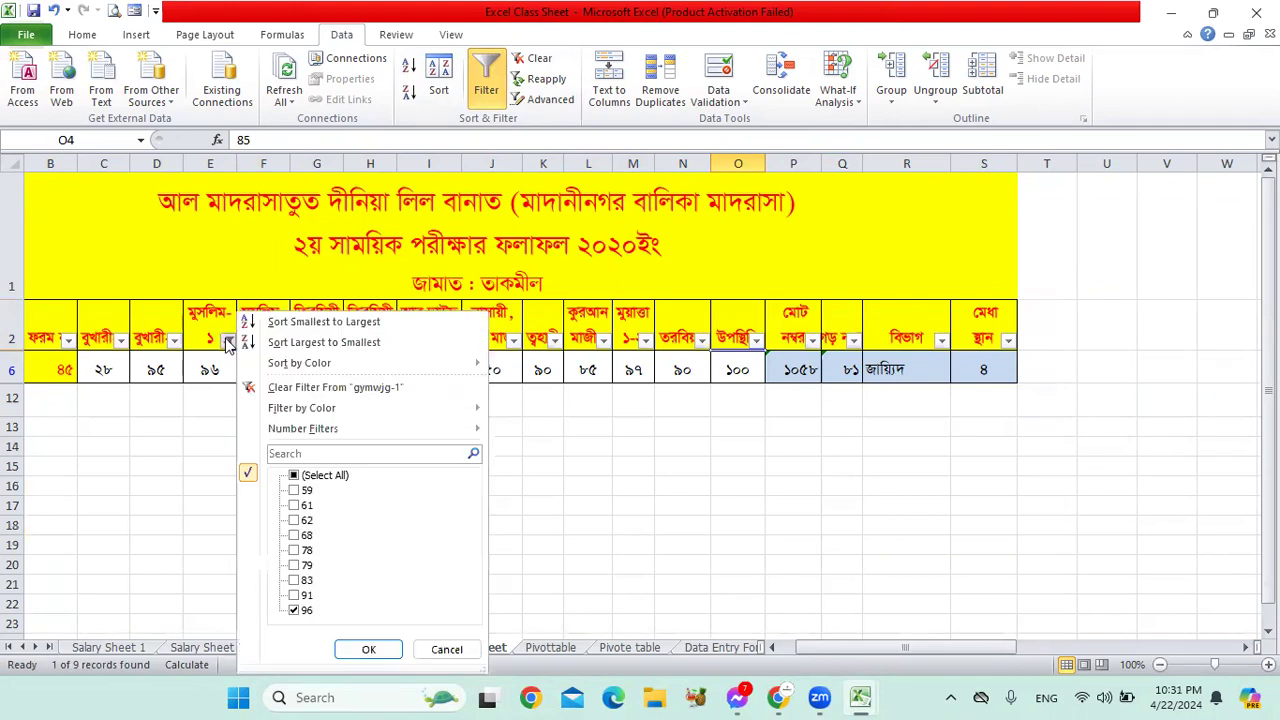
pyautogui.click(294, 476)
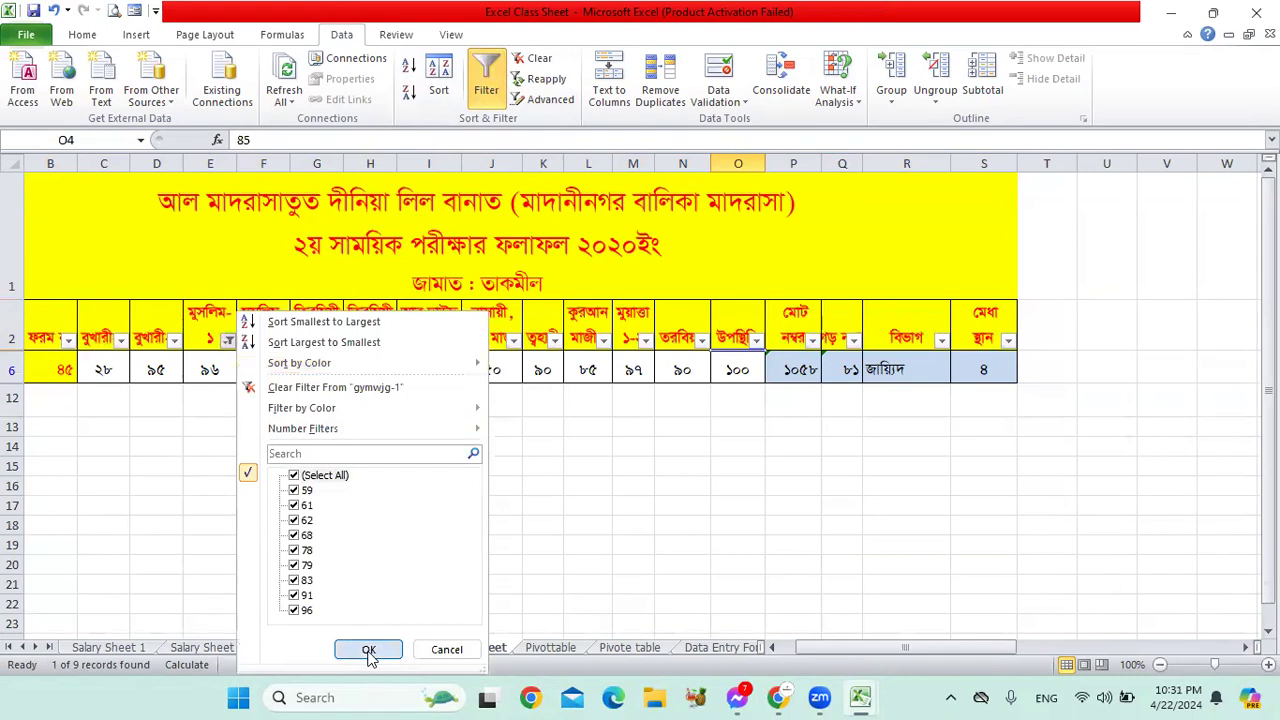
pyautogui.click(368, 649)
pyautogui.scroll(-1, 737, 451)
pyautogui.scroll(1, 646, 443)
pyautogui.moveTo(37, 326); pyautogui.dragTo(990, 311)
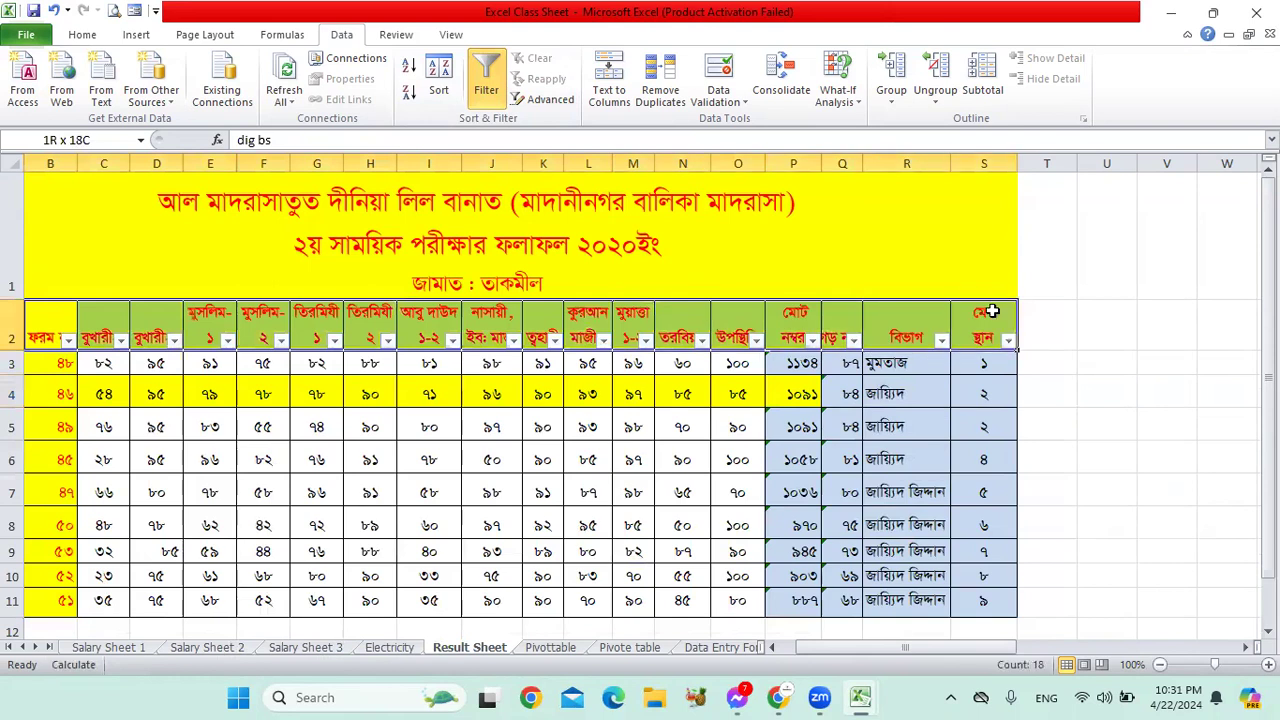
pyautogui.click(484, 90)
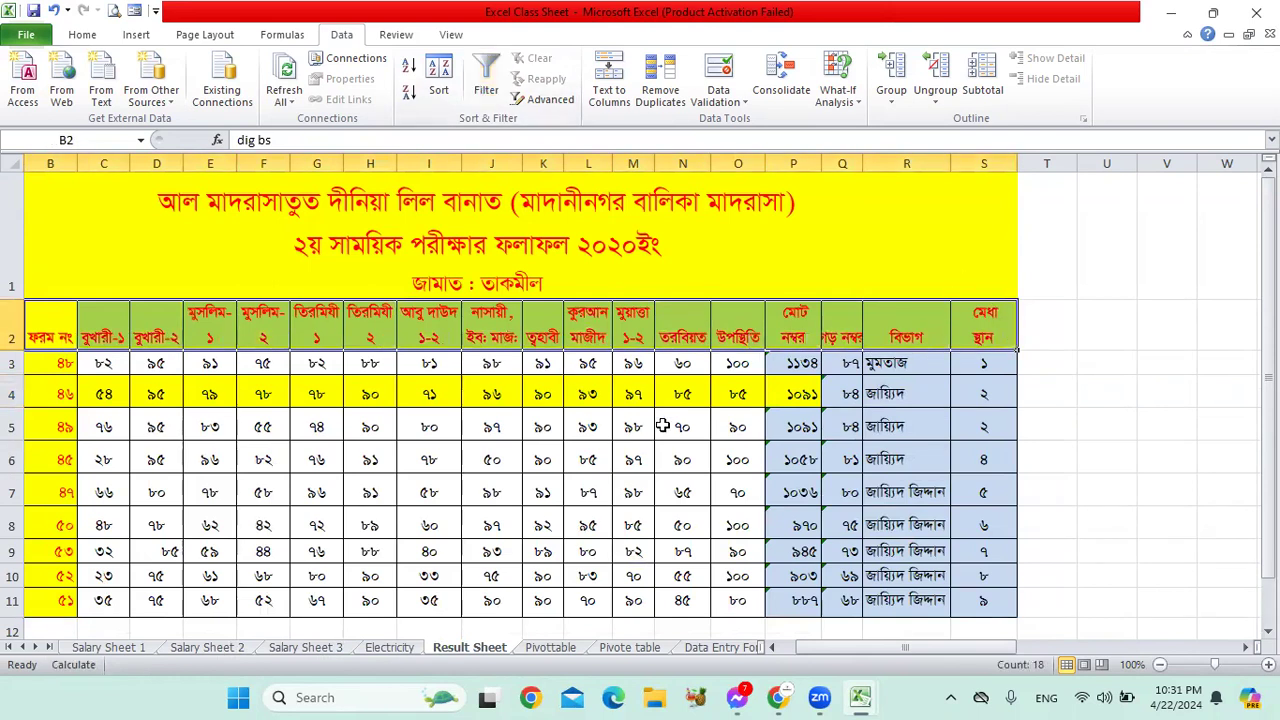
# Step: Enter a person's two-word name in the empty cell J25 below the results table
pyautogui.click(582, 358)
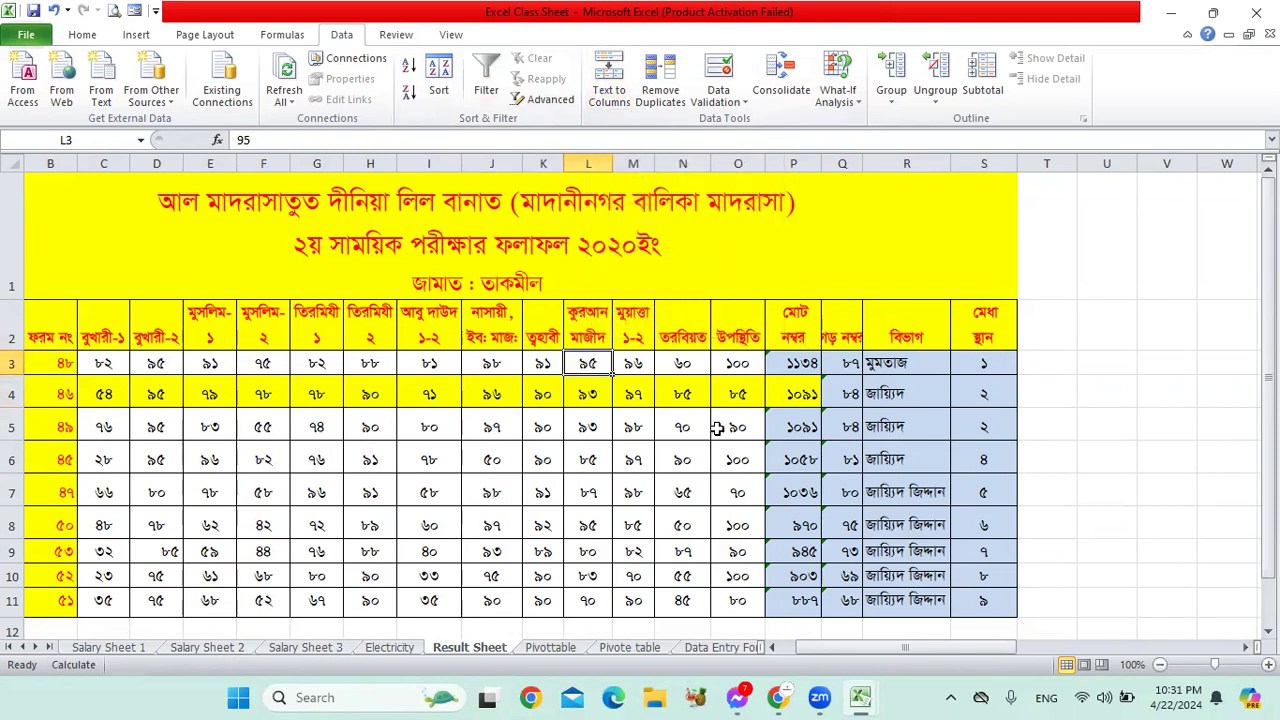
pyautogui.scroll(-5, 786, 474)
pyautogui.click(494, 356)
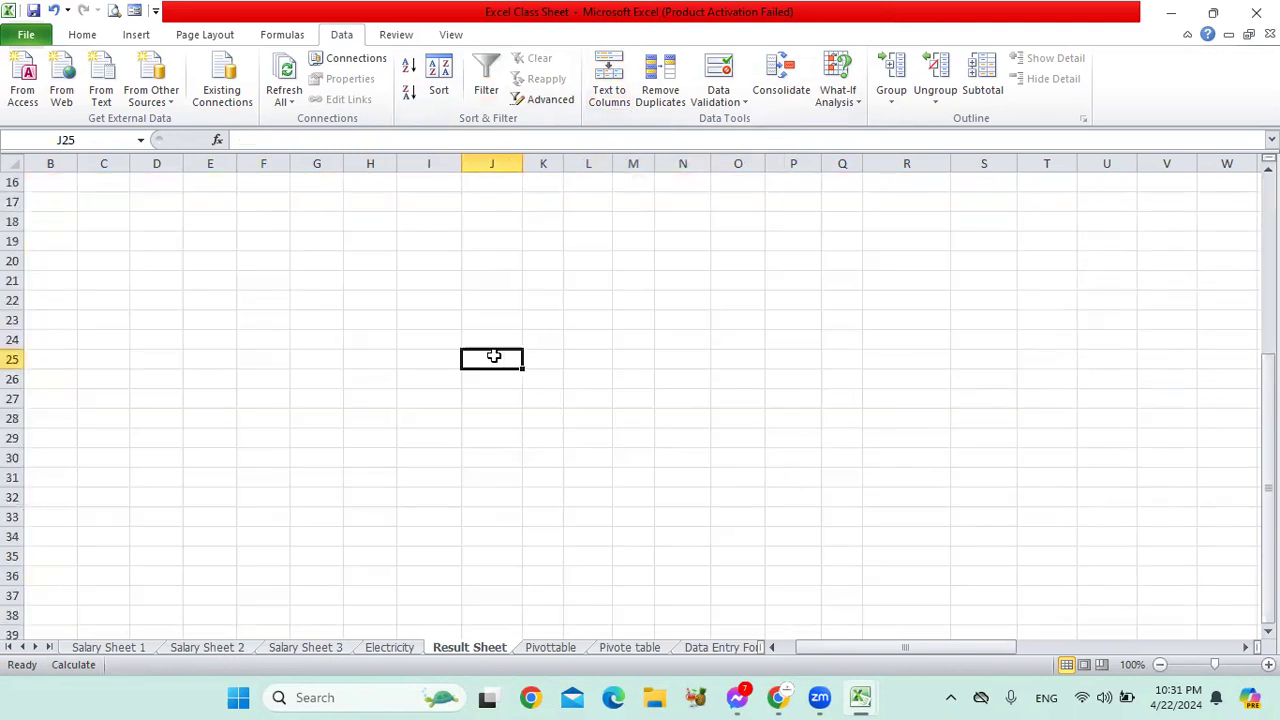
pyautogui.write('Af')
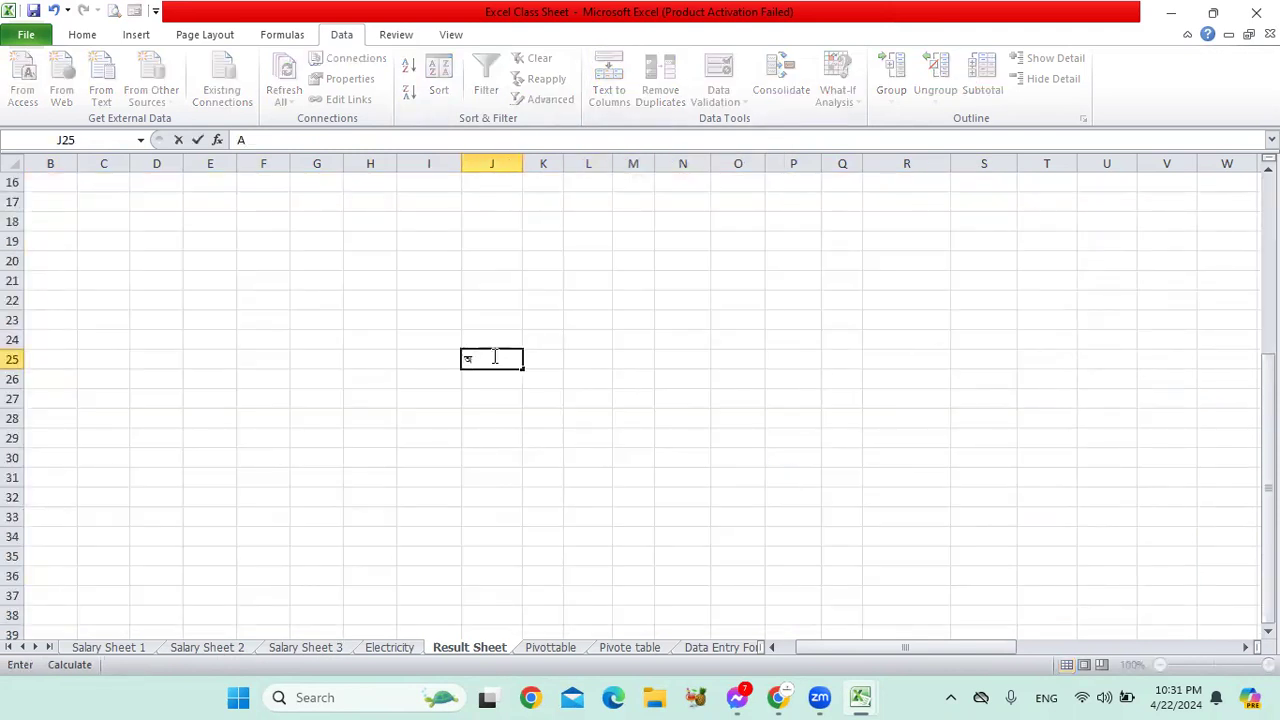
pyautogui.press('BackSpace')
pyautogui.write('f')
pyautogui.press('BackSpace')
pyautogui.press('BackSpace')
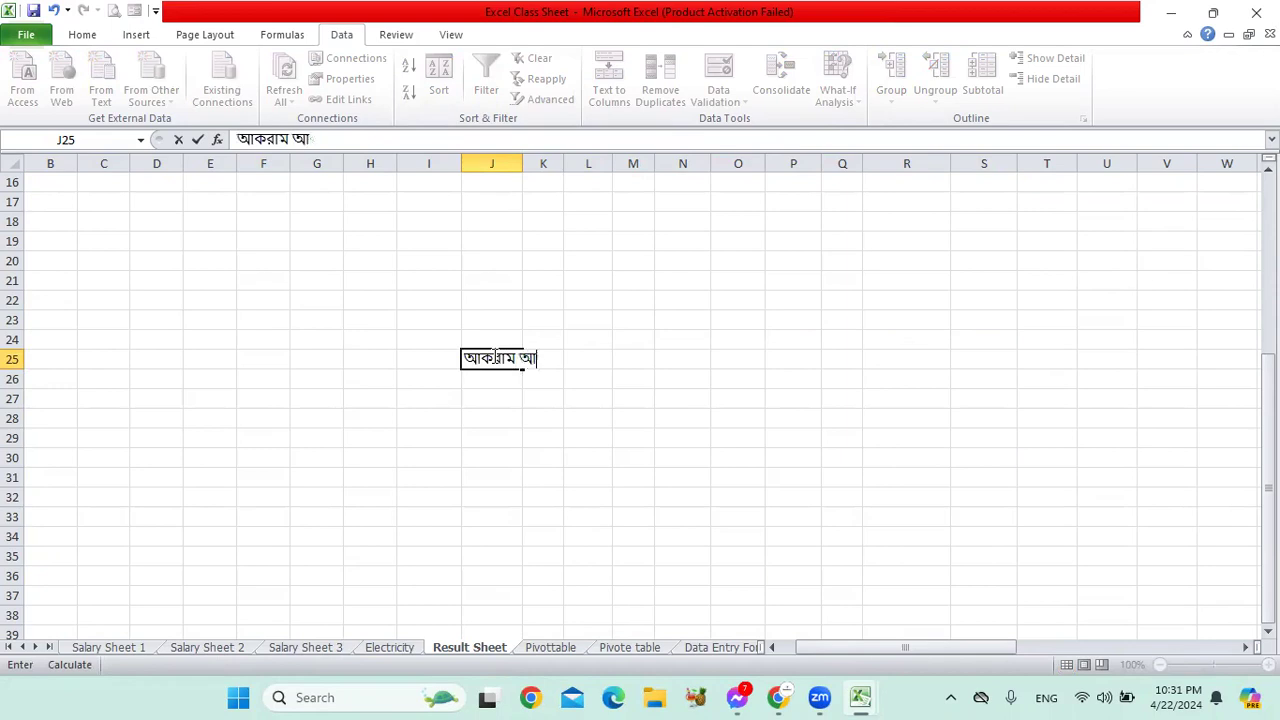
pyautogui.press('Return')
# Step: Replace J25's contents with a new entry: নাম followed by a first name
pyautogui.click(503, 360)
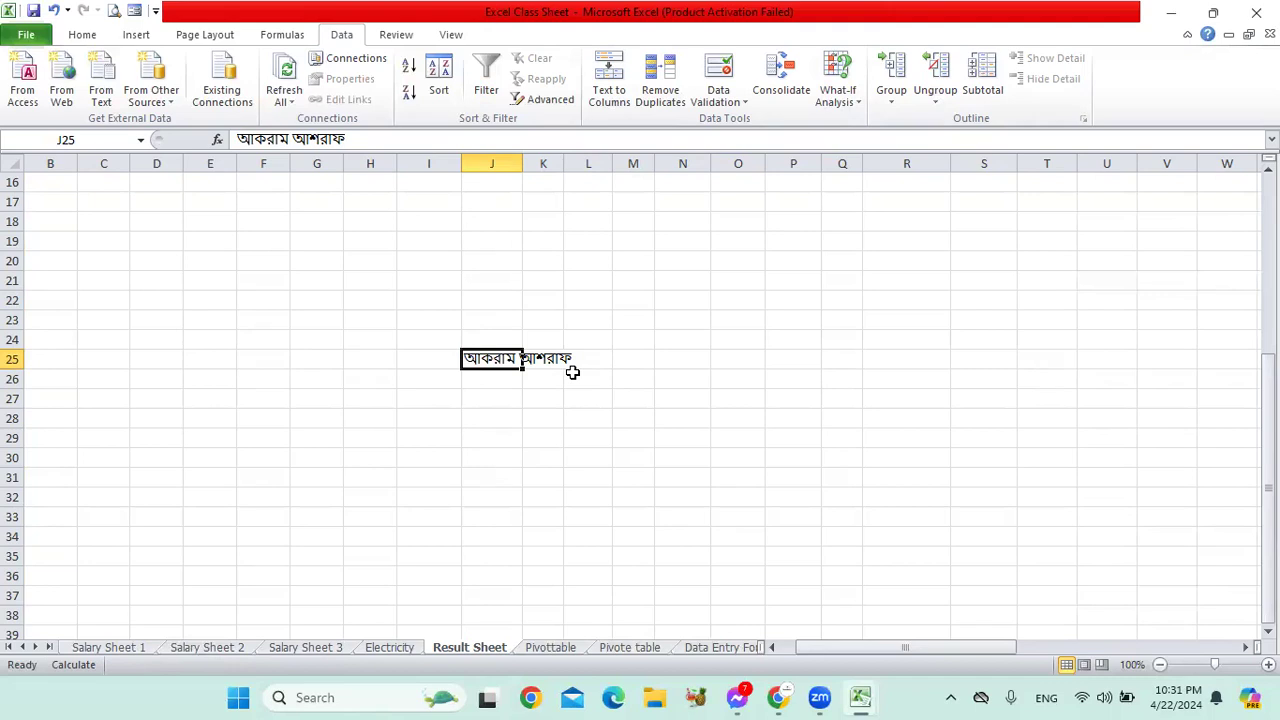
pyautogui.press('Delete')
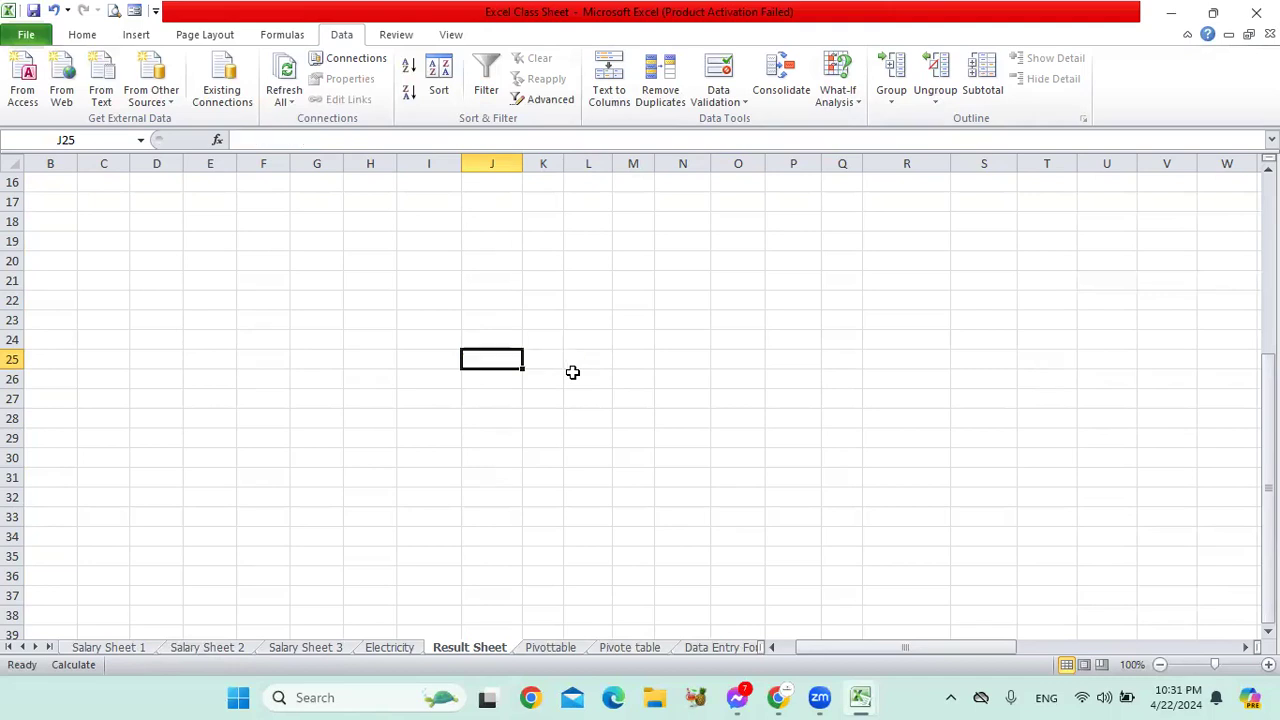
pyautogui.write('নাম আকরাম')
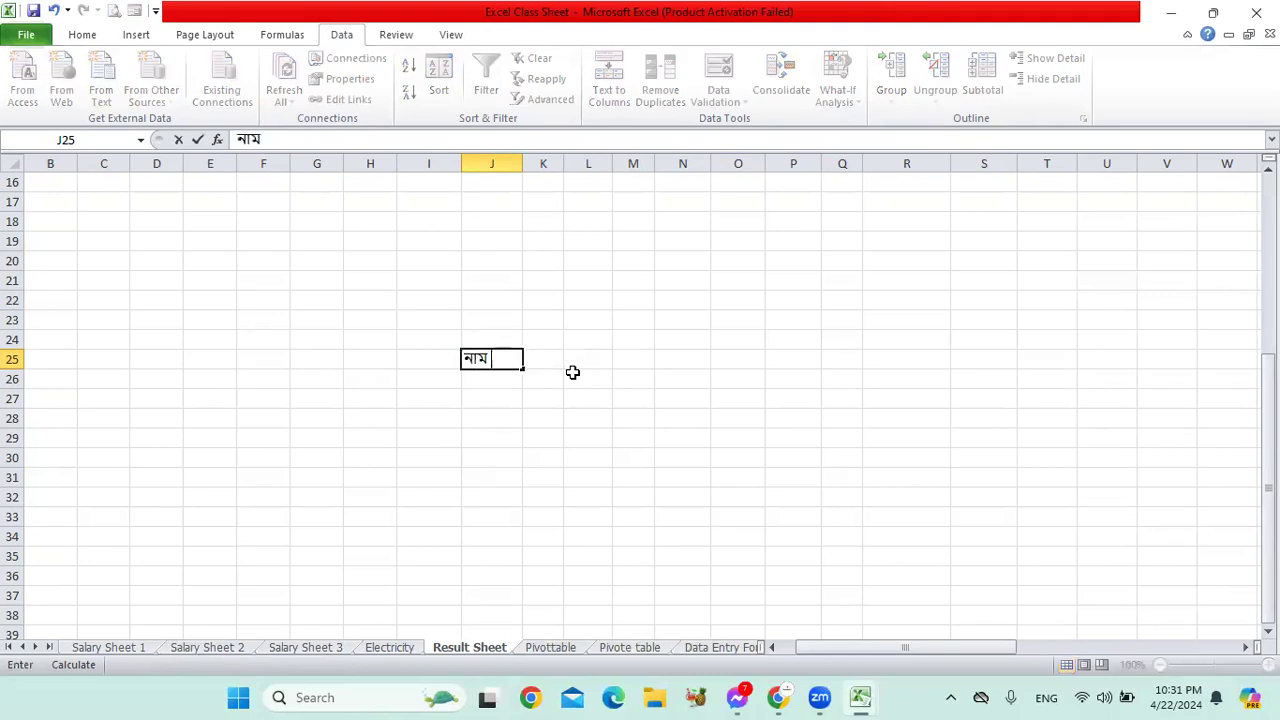
pyautogui.press('Return')
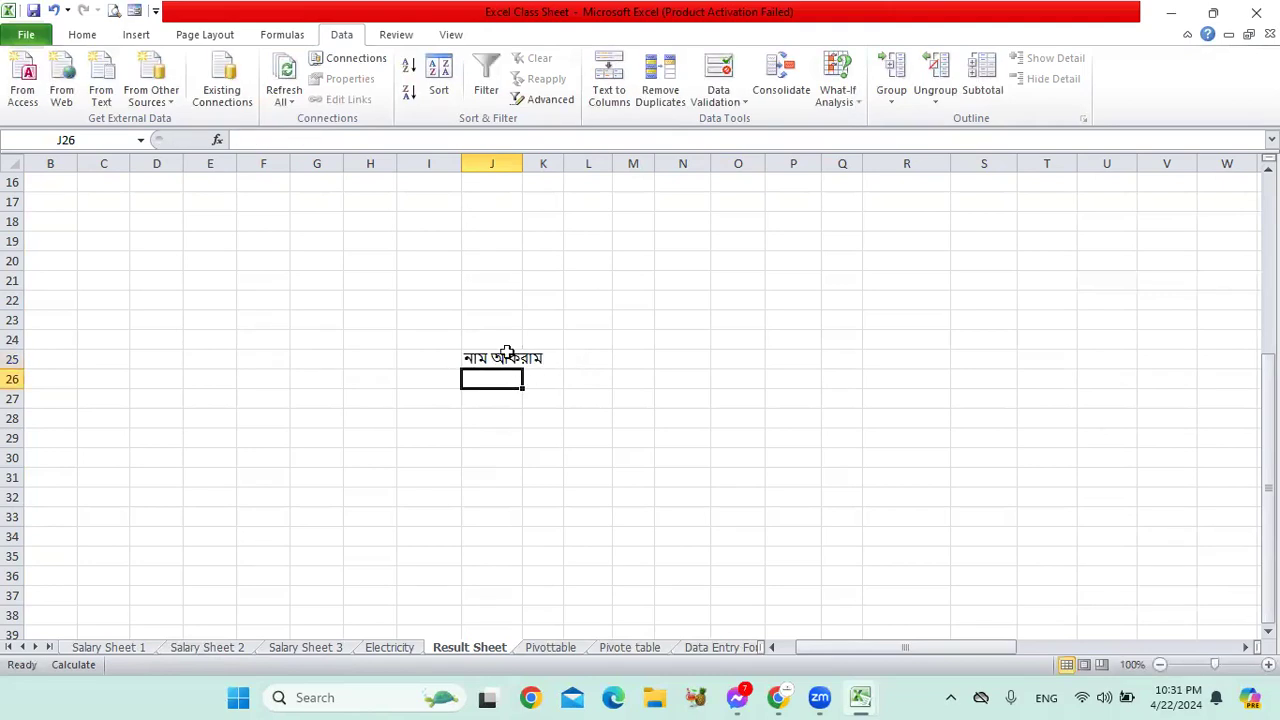
# Step: Edit J25 in place, replacing its second word so the cell reads নাম ঠিকানা
pyautogui.click(500, 354)
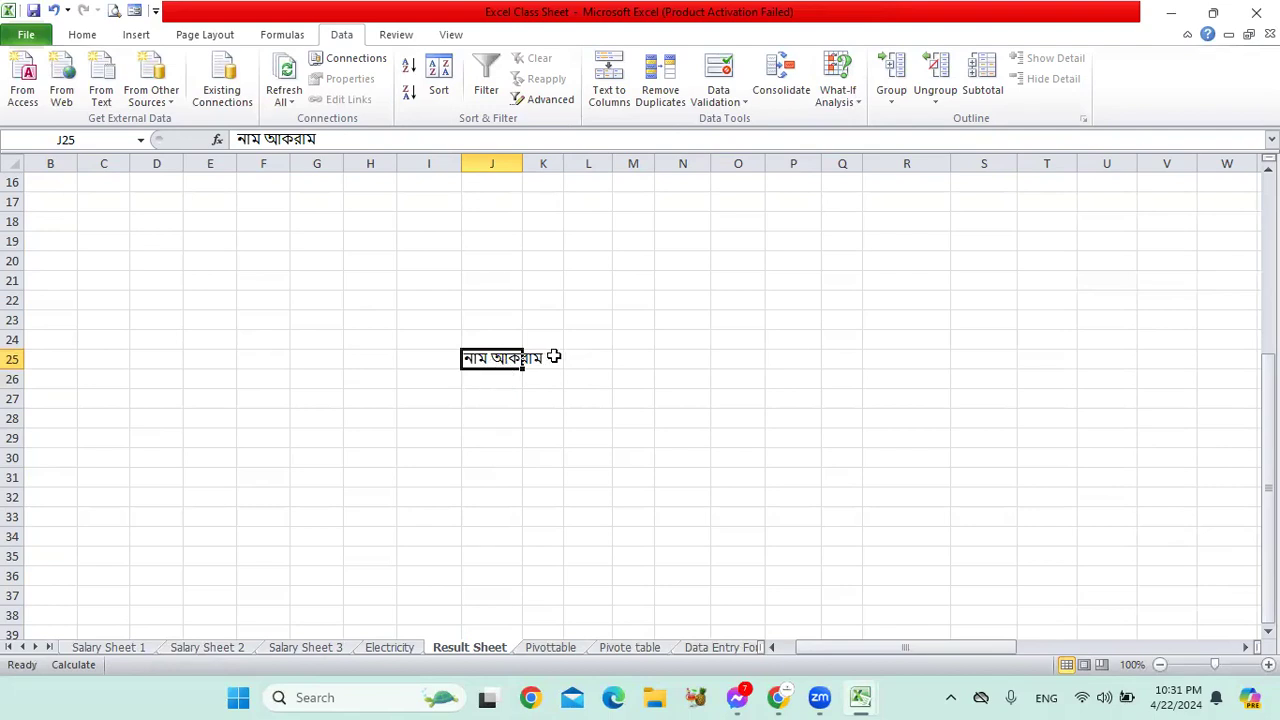
pyautogui.doubleClick(484, 358)
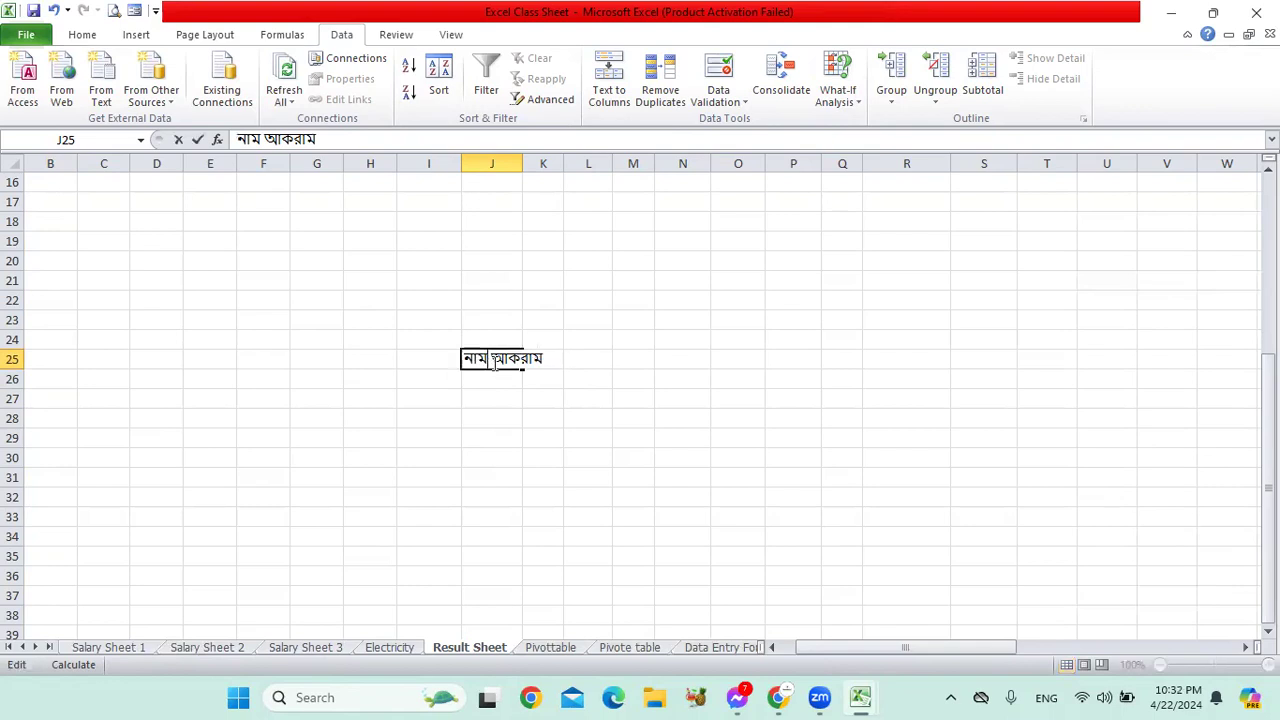
pyautogui.doubleClick(600, 370)
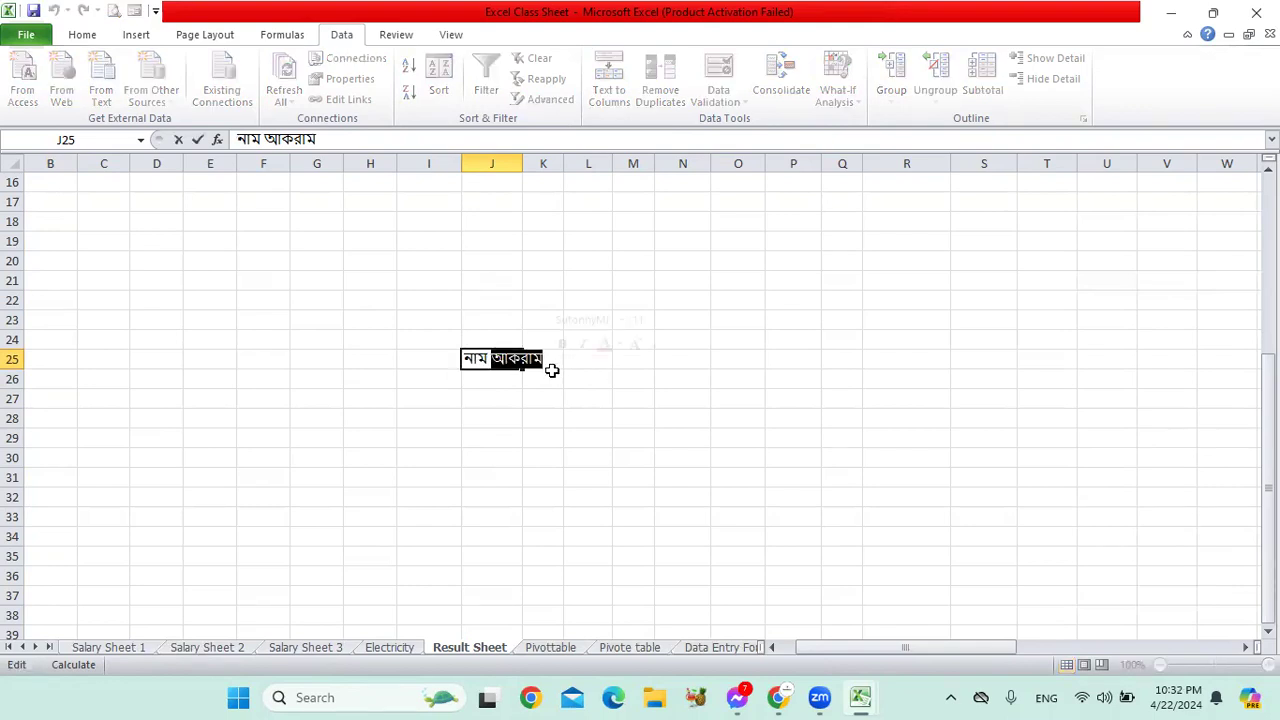
pyautogui.write('ঠিকানা')
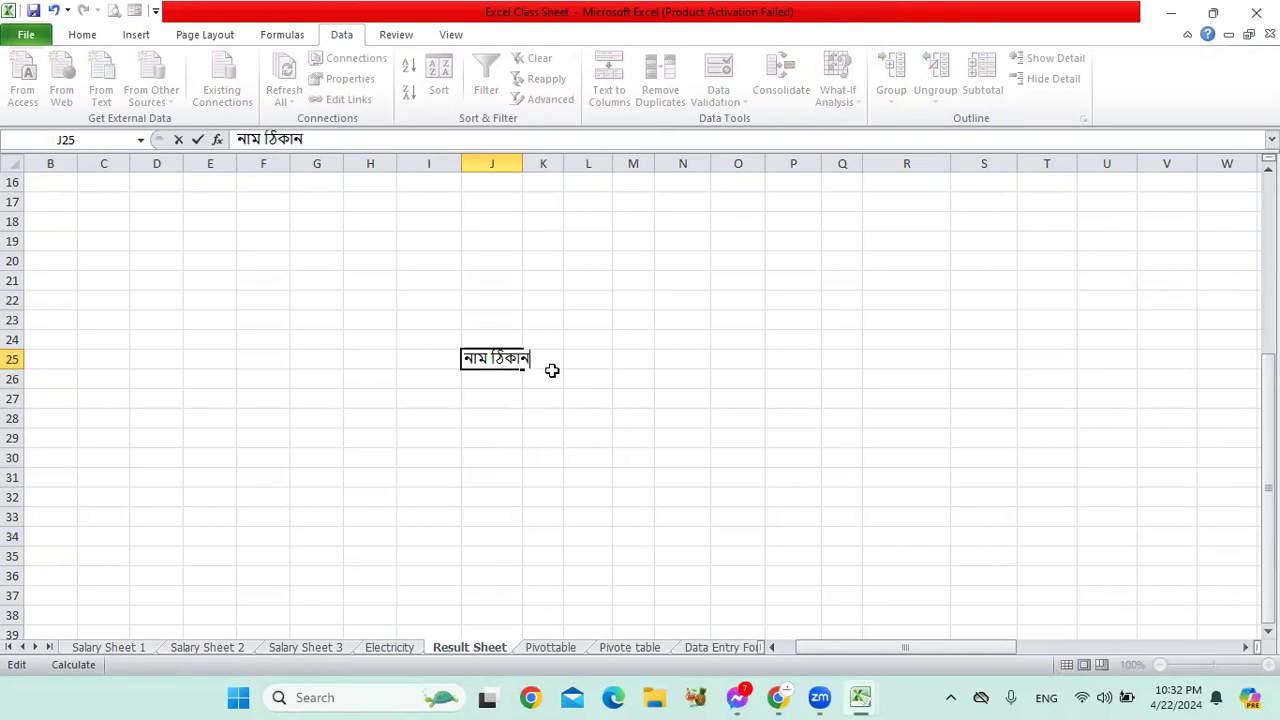
pyautogui.press('Return')
pyautogui.click(503, 359)
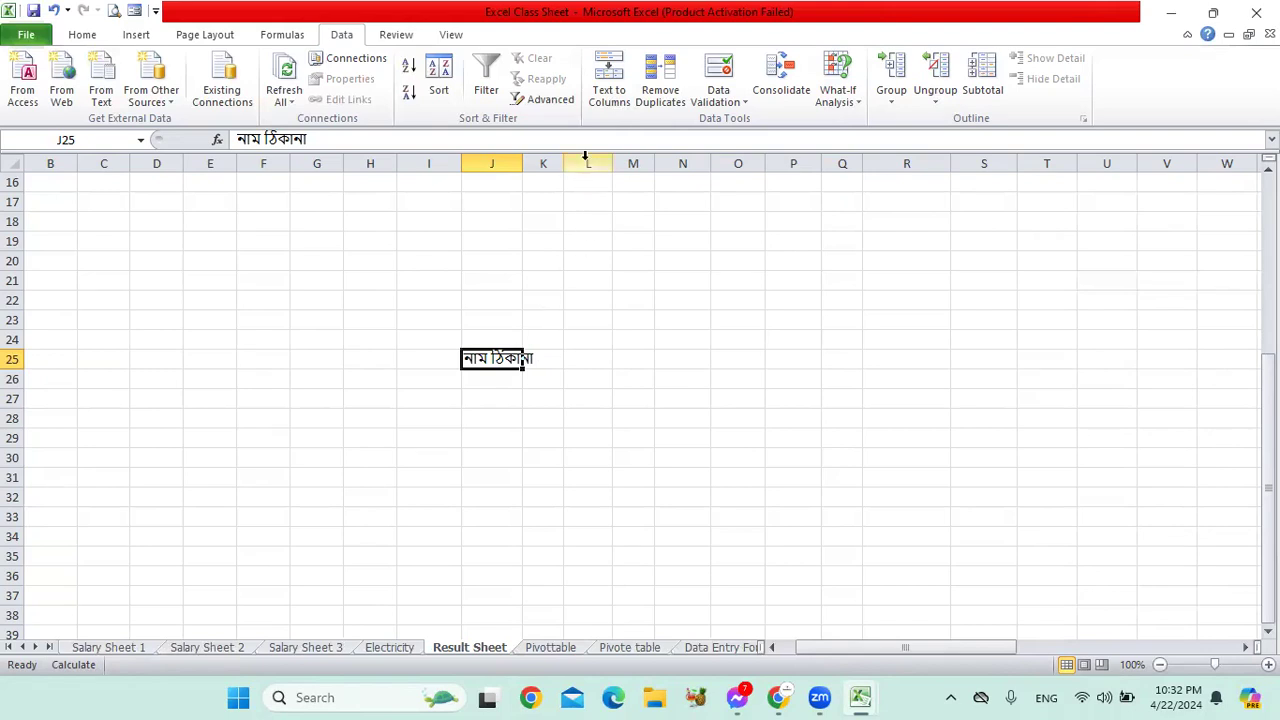
pyautogui.click(609, 95)
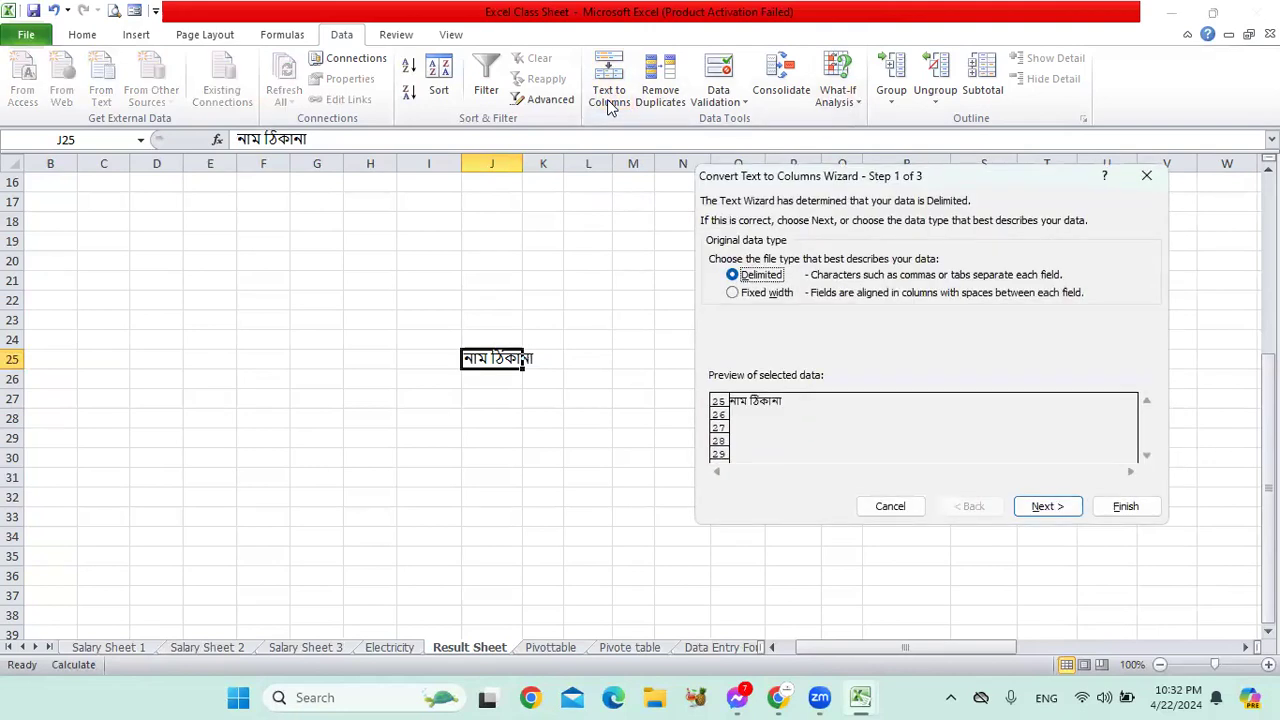
pyautogui.click(1055, 518)
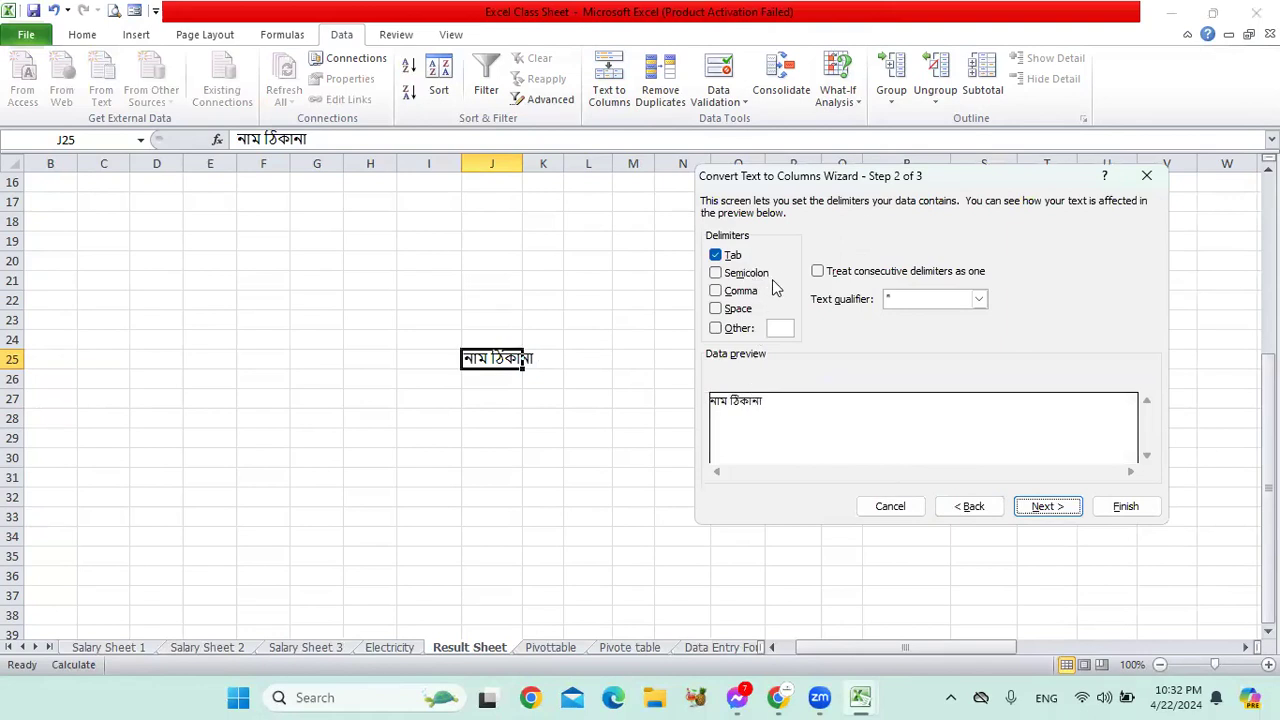
pyautogui.click(733, 310)
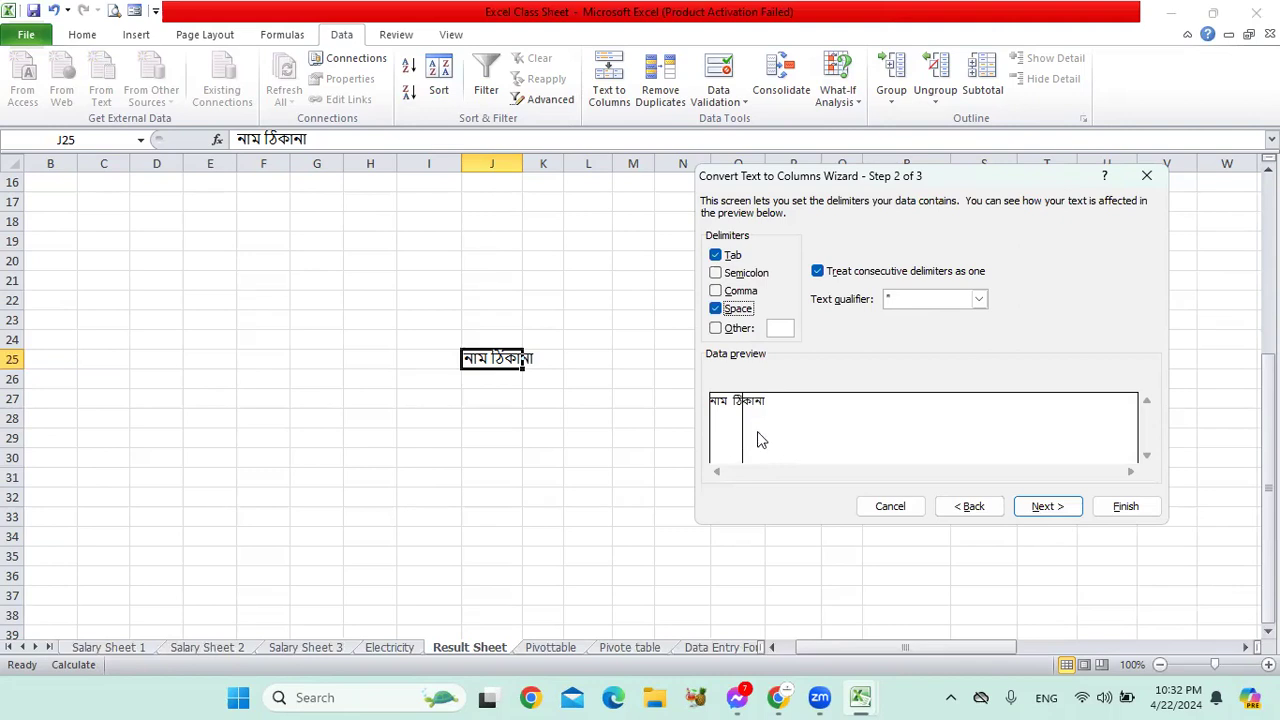
pyautogui.click(1048, 508)
pyautogui.click(1126, 505)
pyautogui.click(630, 420)
pyautogui.click(512, 364)
pyautogui.click(560, 358)
pyautogui.click(518, 366)
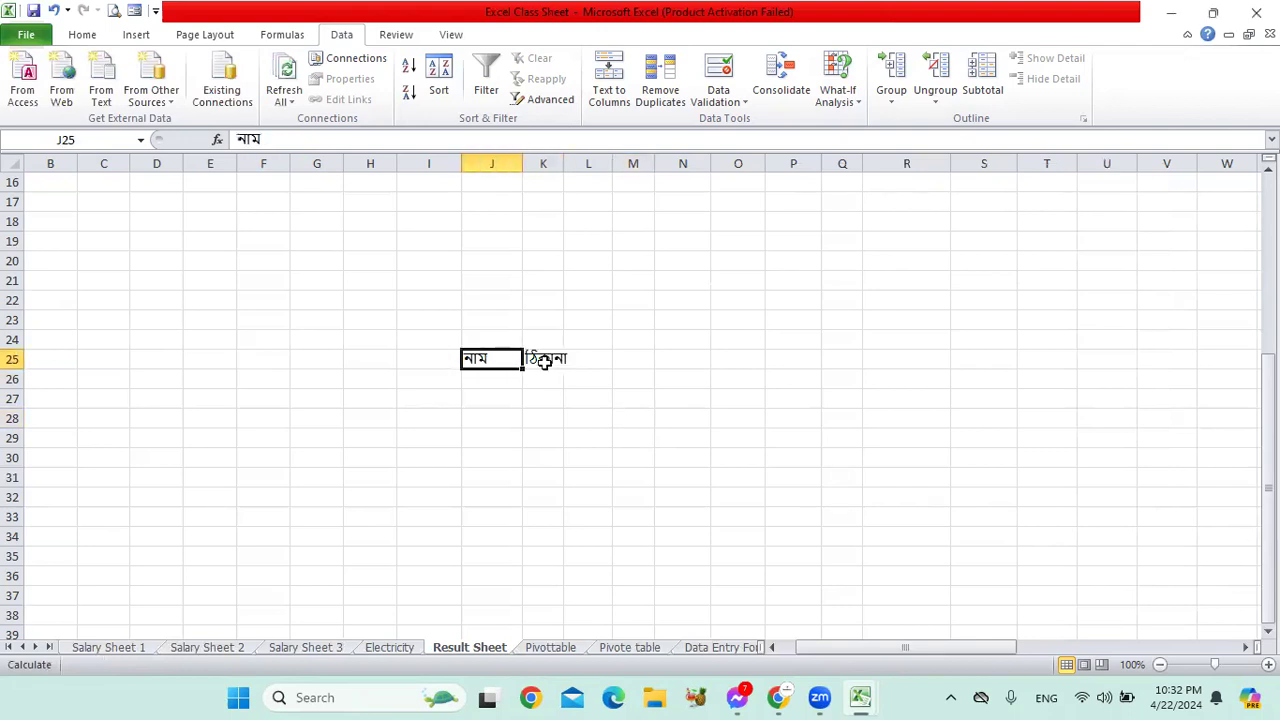
pyautogui.click(552, 360)
pyautogui.click(515, 358)
pyautogui.click(543, 358)
pyautogui.click(500, 360)
pyautogui.click(568, 360)
pyautogui.click(535, 360)
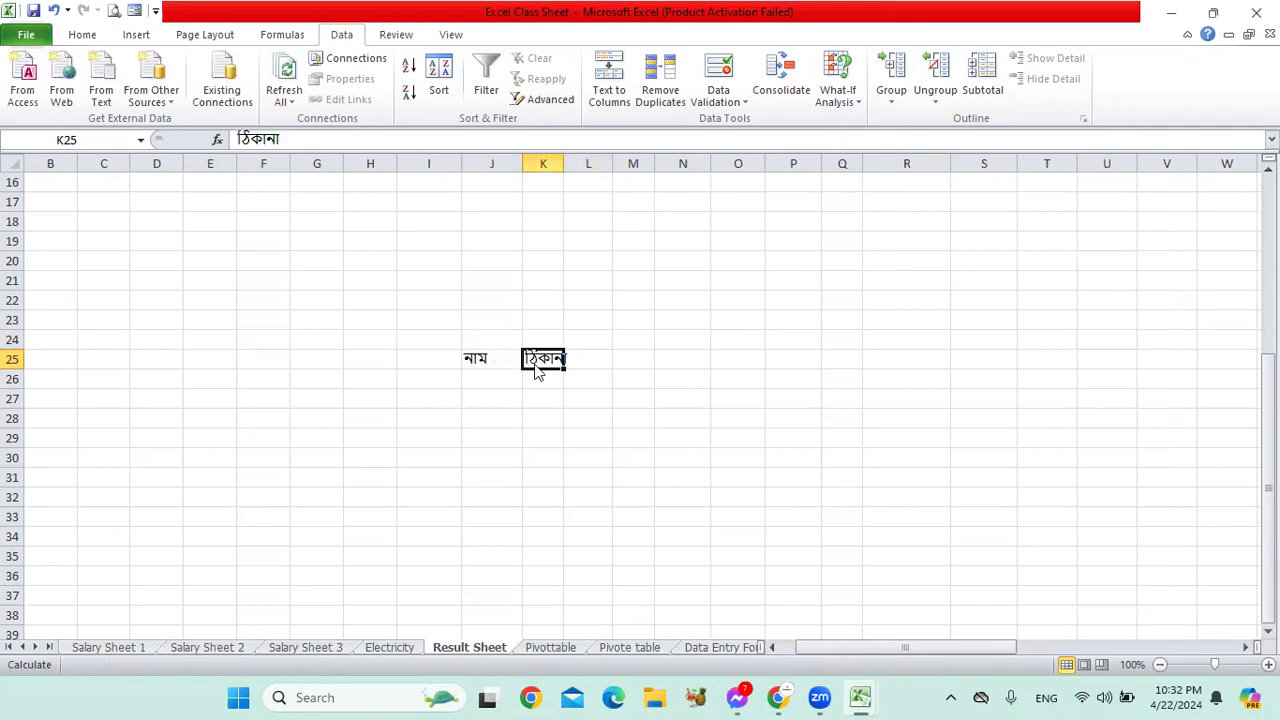
pyautogui.click(485, 357)
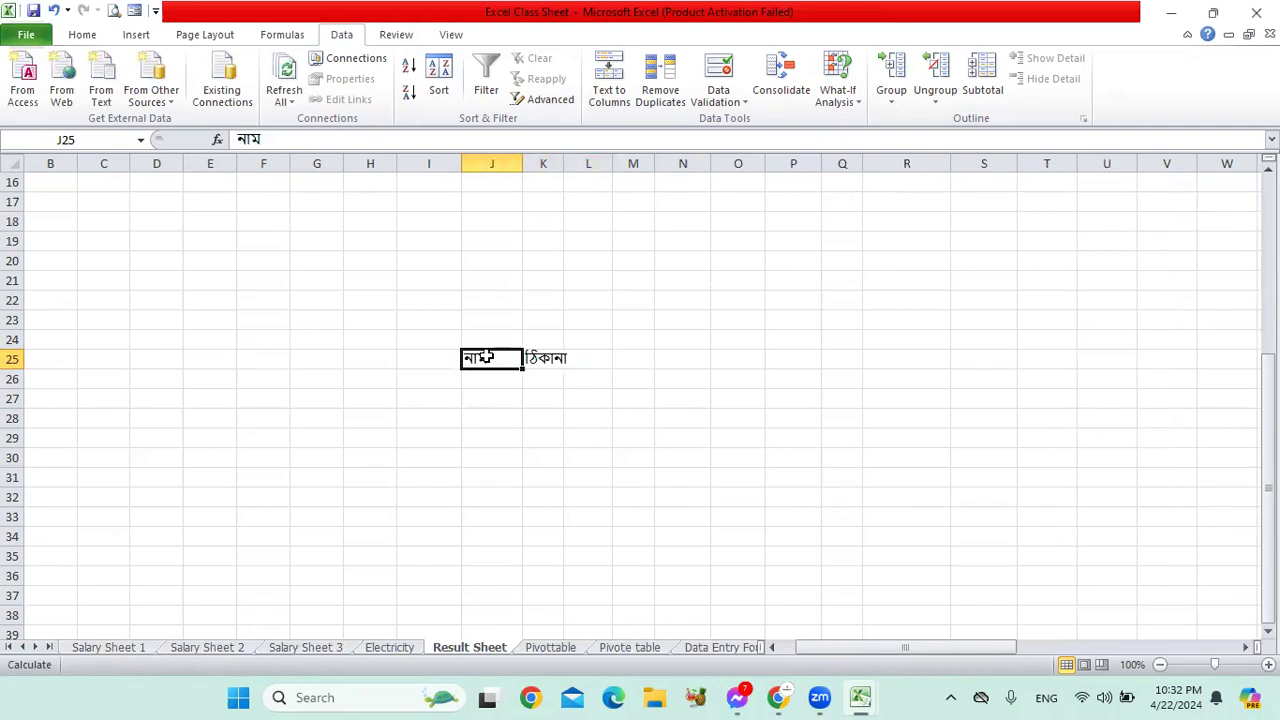
pyautogui.click(556, 366)
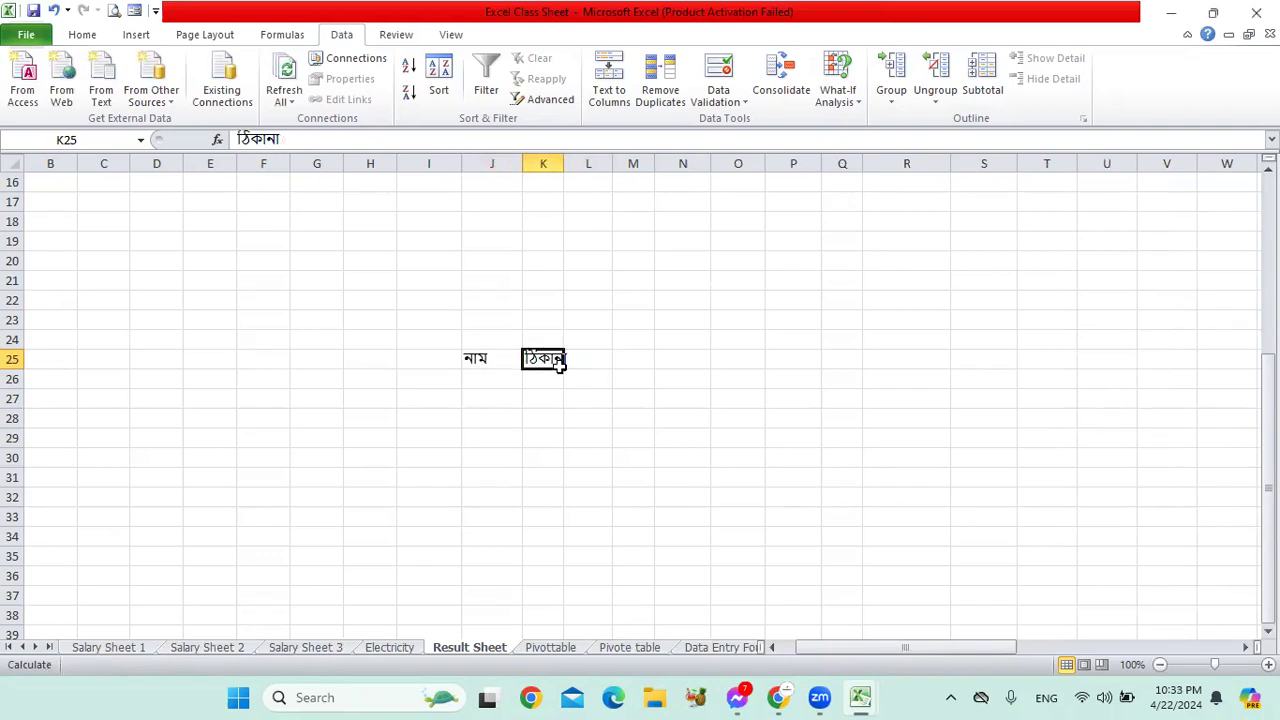
pyautogui.moveTo(505, 360)
pyautogui.mouseDown()
pyautogui.moveTo(524, 356)
pyautogui.moveTo(528, 371)
pyautogui.mouseUp()
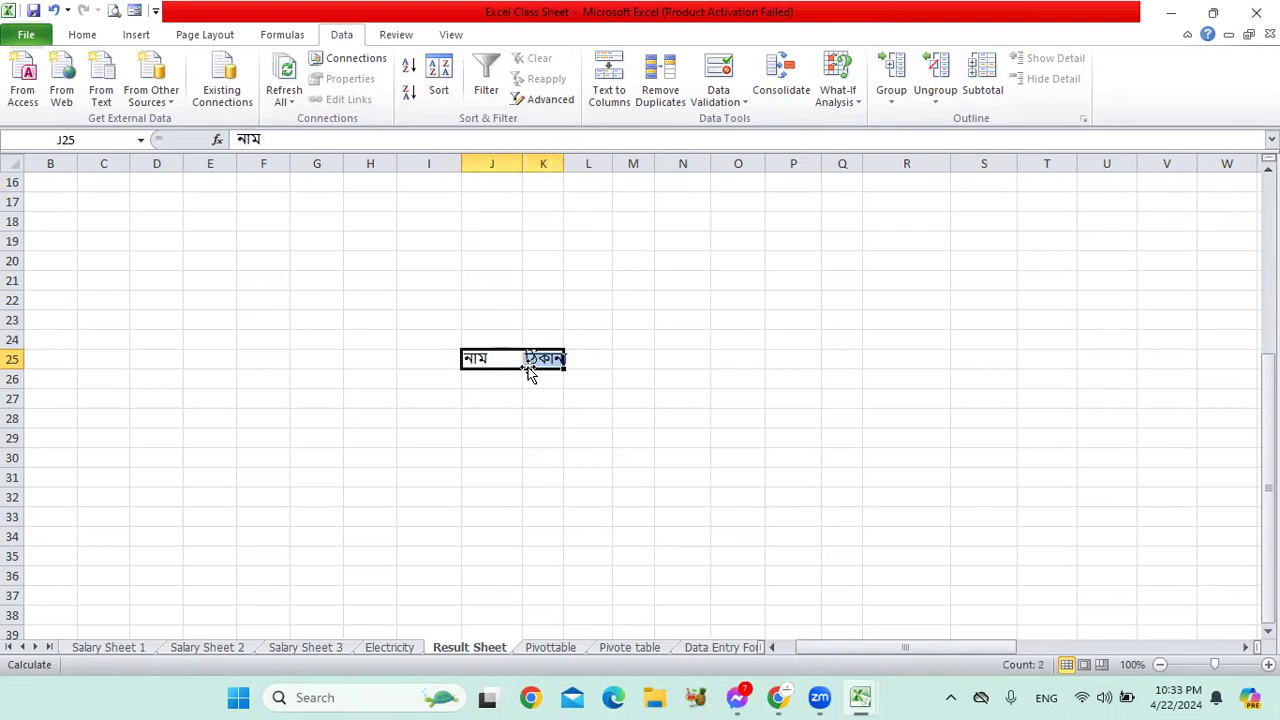
# Step: Clear J25:K25 and enter four names down J25:J28, the first one repeated, then select them
pyautogui.press('Delete')
pyautogui.click(488, 356)
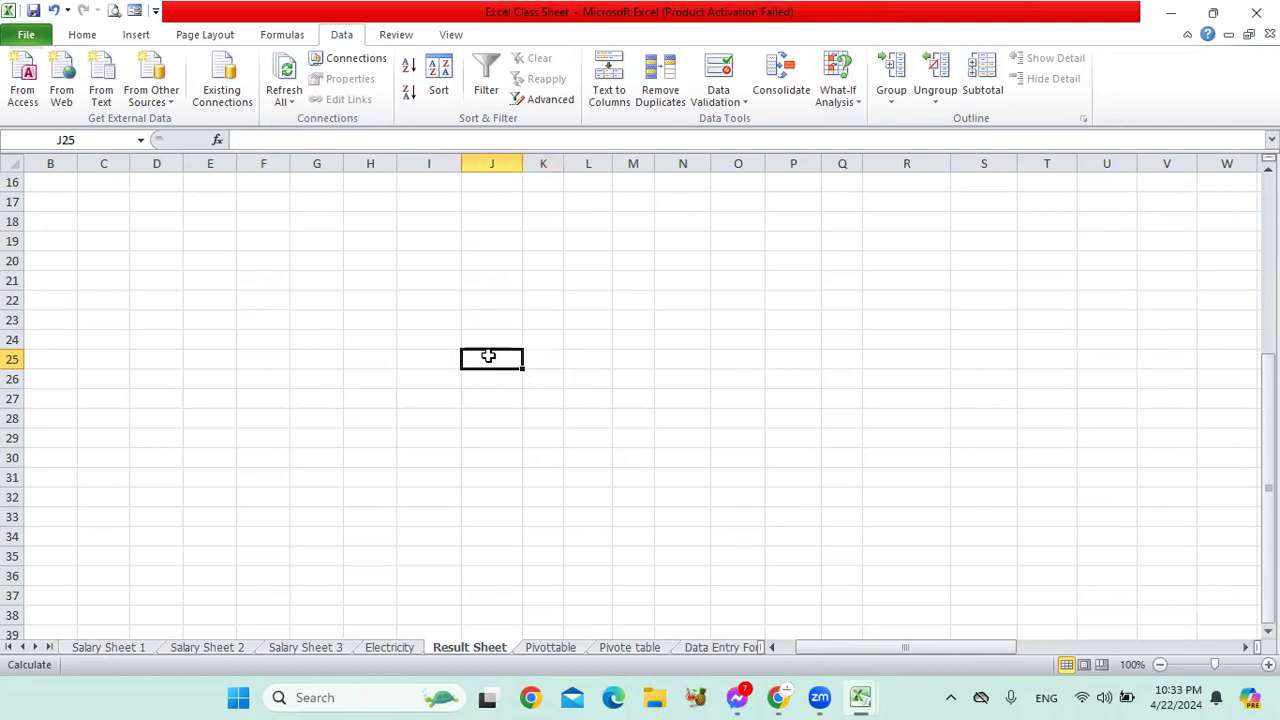
pyautogui.write('আকরাম')
pyautogui.press('Return')
pyautogui.write('আ')
pyautogui.press('Return')
pyautogui.write('মাহমুদ')
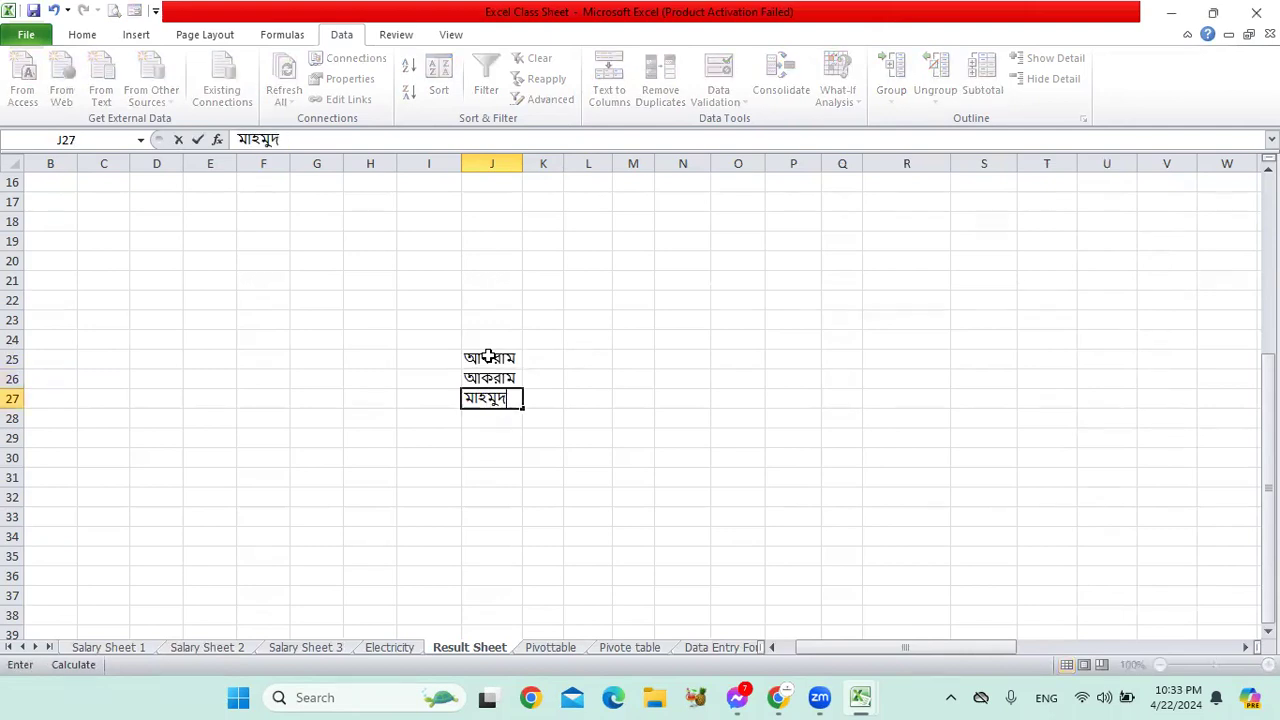
pyautogui.press('Return')
pyautogui.write('মুসা')
pyautogui.press('Return')
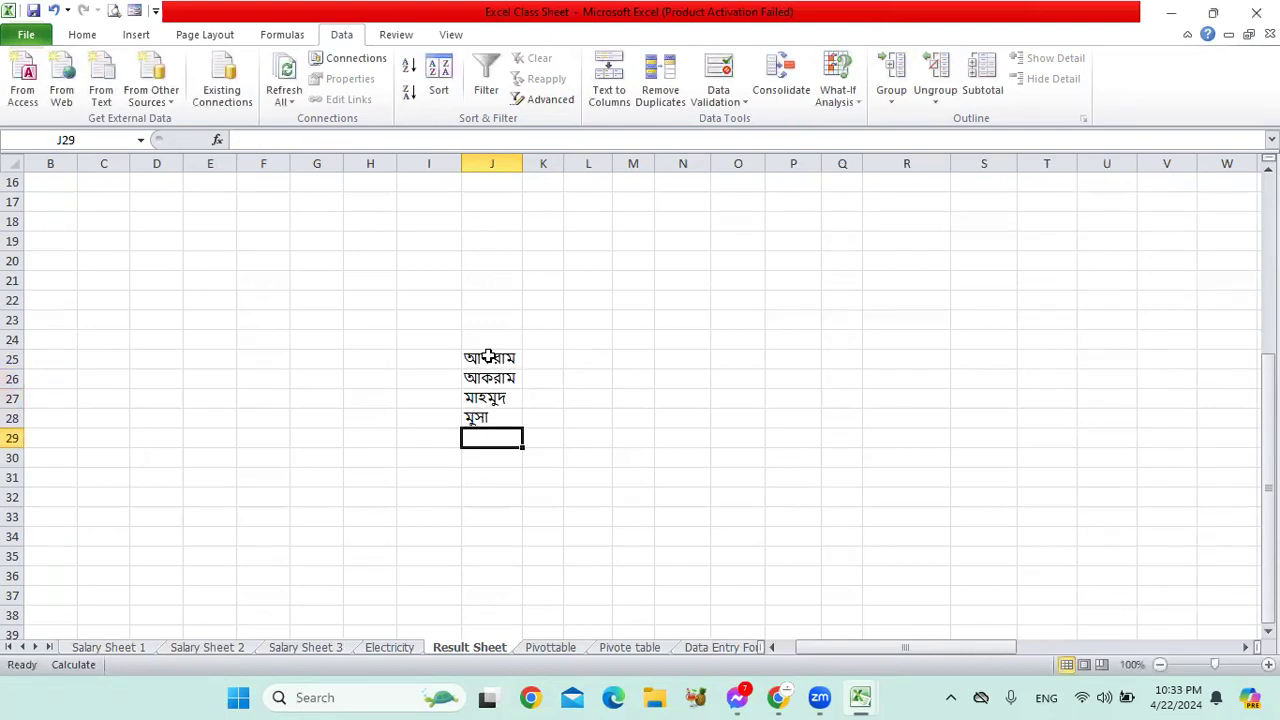
pyautogui.moveTo(488, 357); pyautogui.dragTo(511, 414)
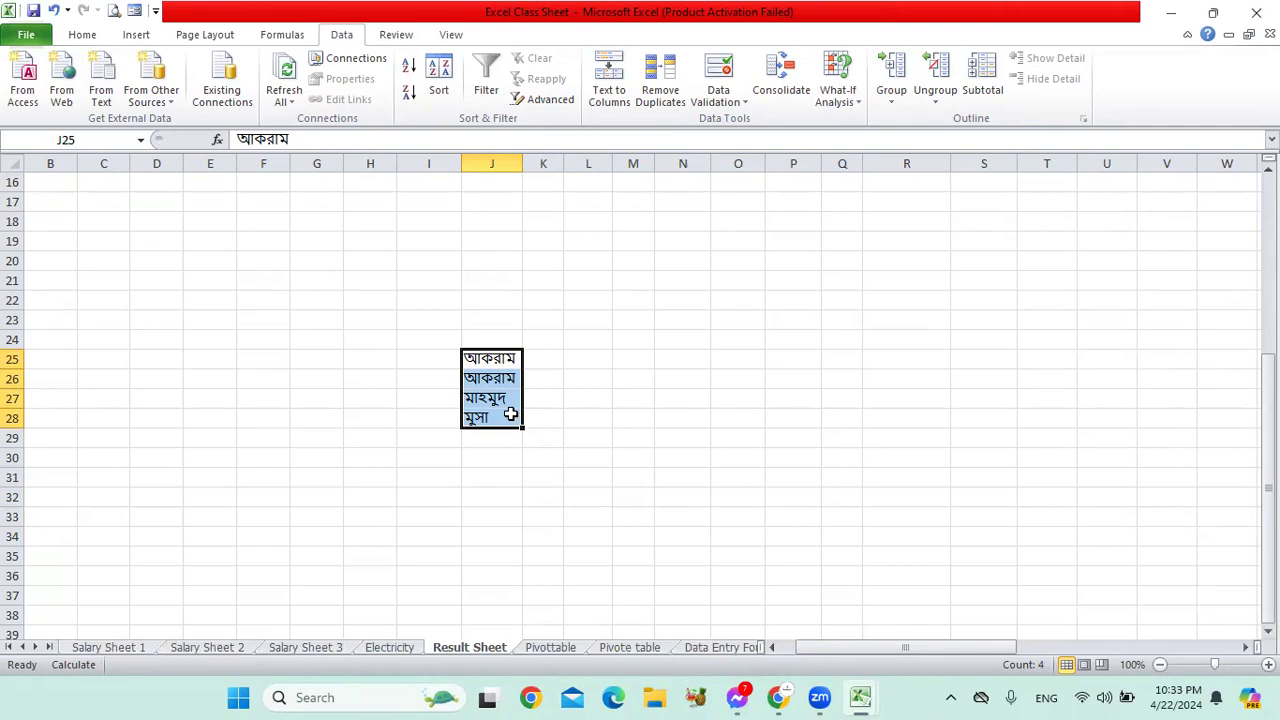
# Step: Remove the duplicate name from J25:J28 with Remove Duplicates, then delete the remaining names
pyautogui.click(674, 100)
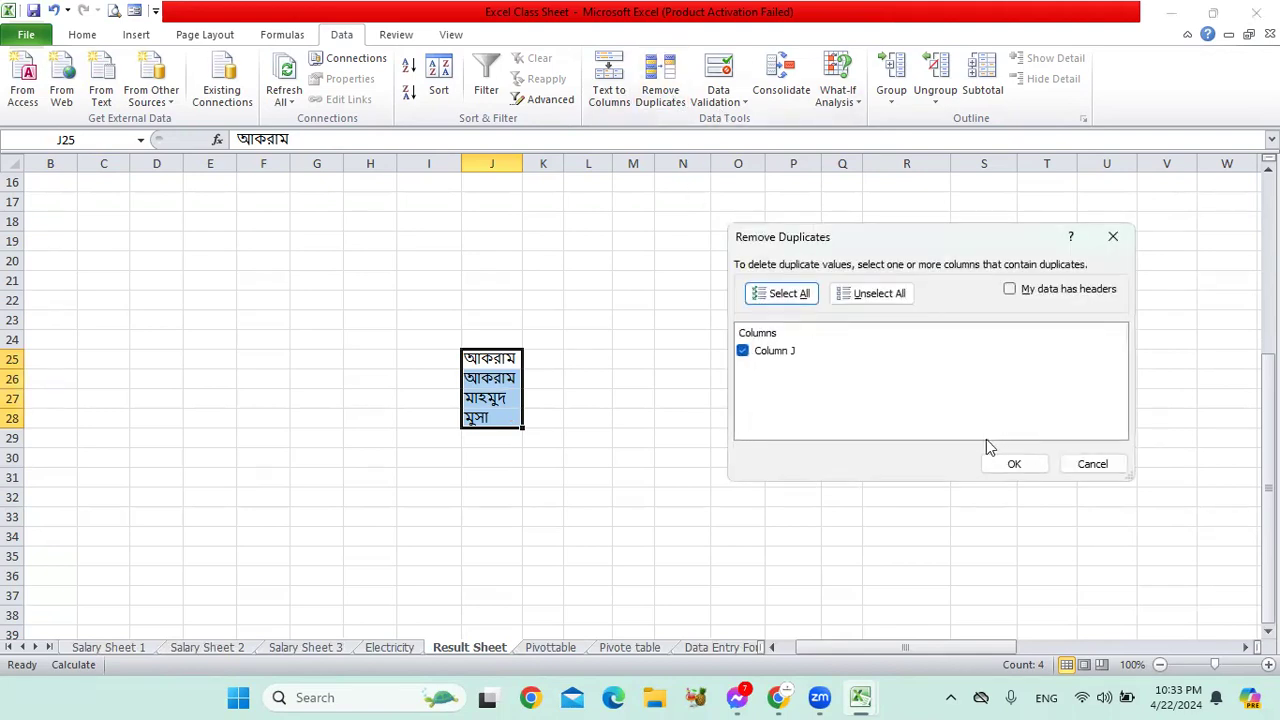
pyautogui.click(1013, 463)
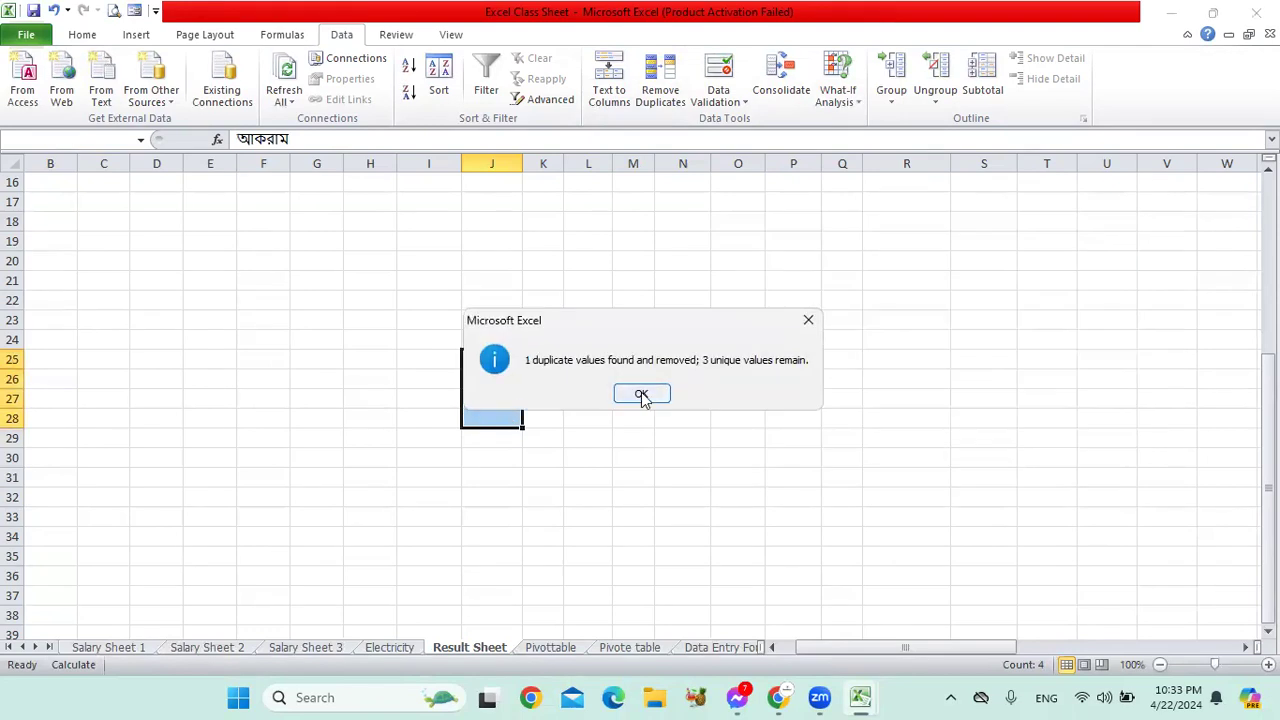
pyautogui.click(642, 393)
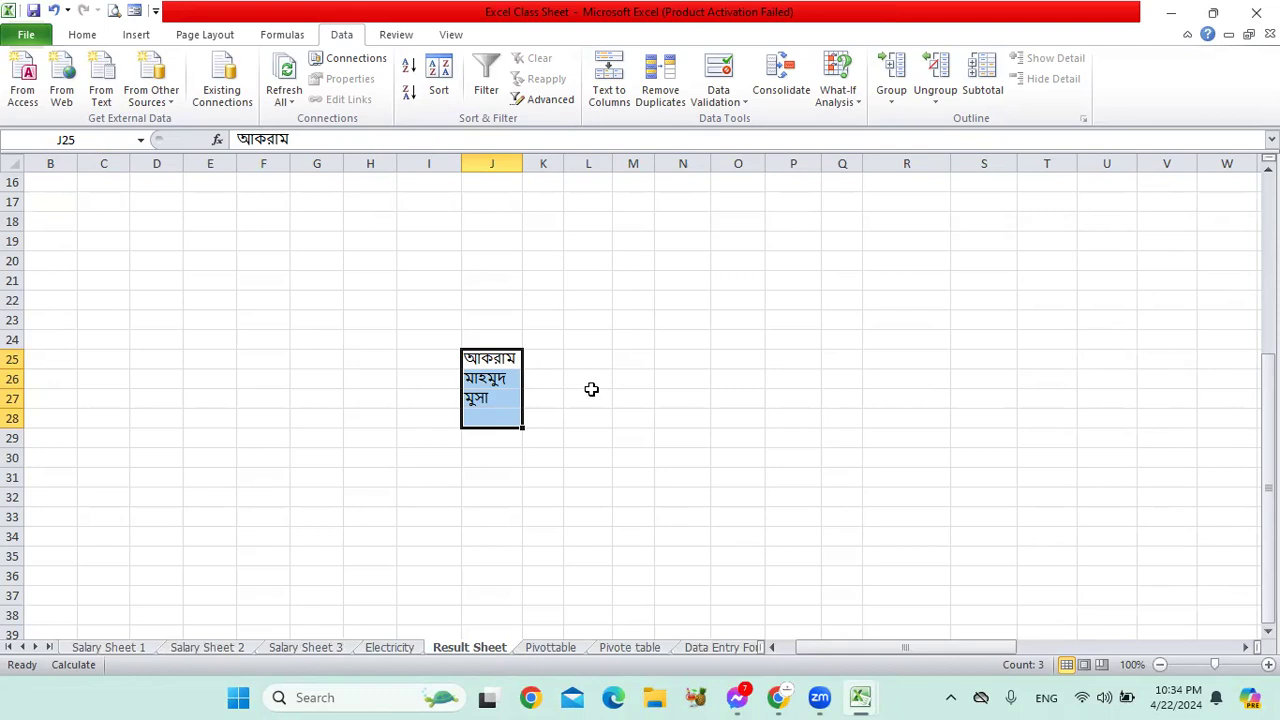
pyautogui.press('Delete')
# Step: Switch to the Data Entry Form sheet and select guardian cell G2
pyautogui.click(668, 345)
pyautogui.scroll(5, 669, 354)
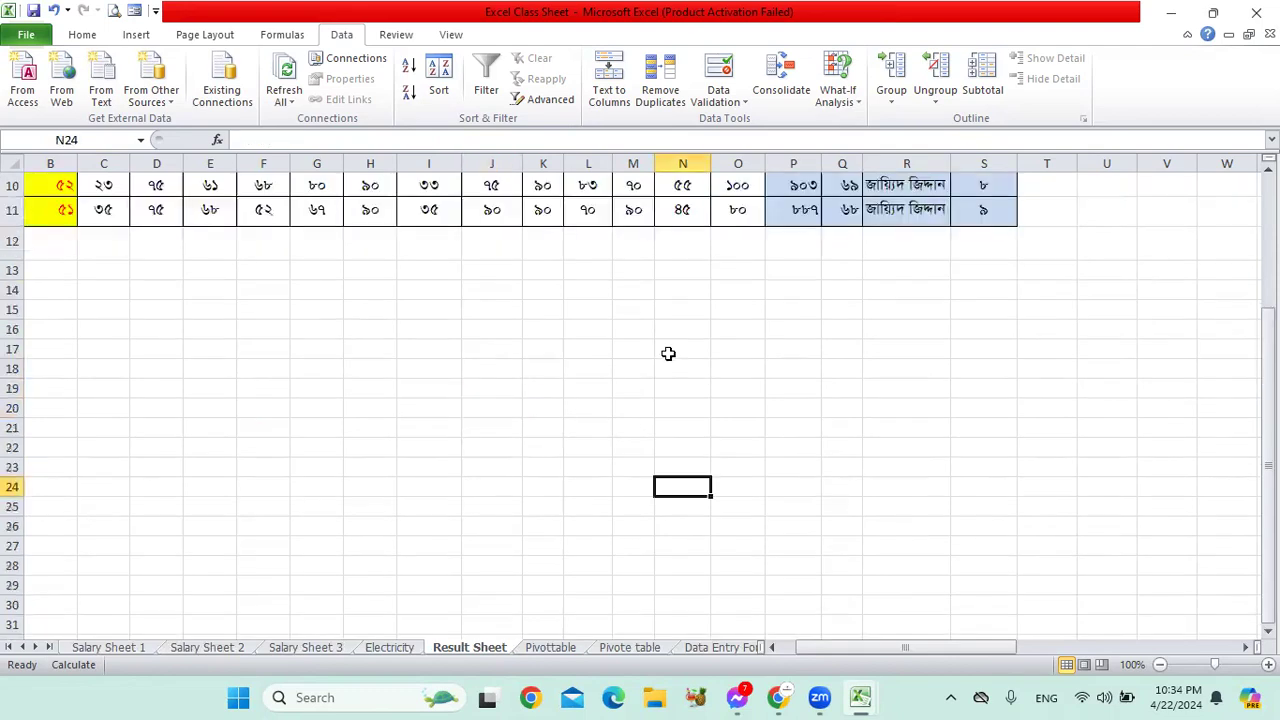
pyautogui.scroll(-5, 811, 420)
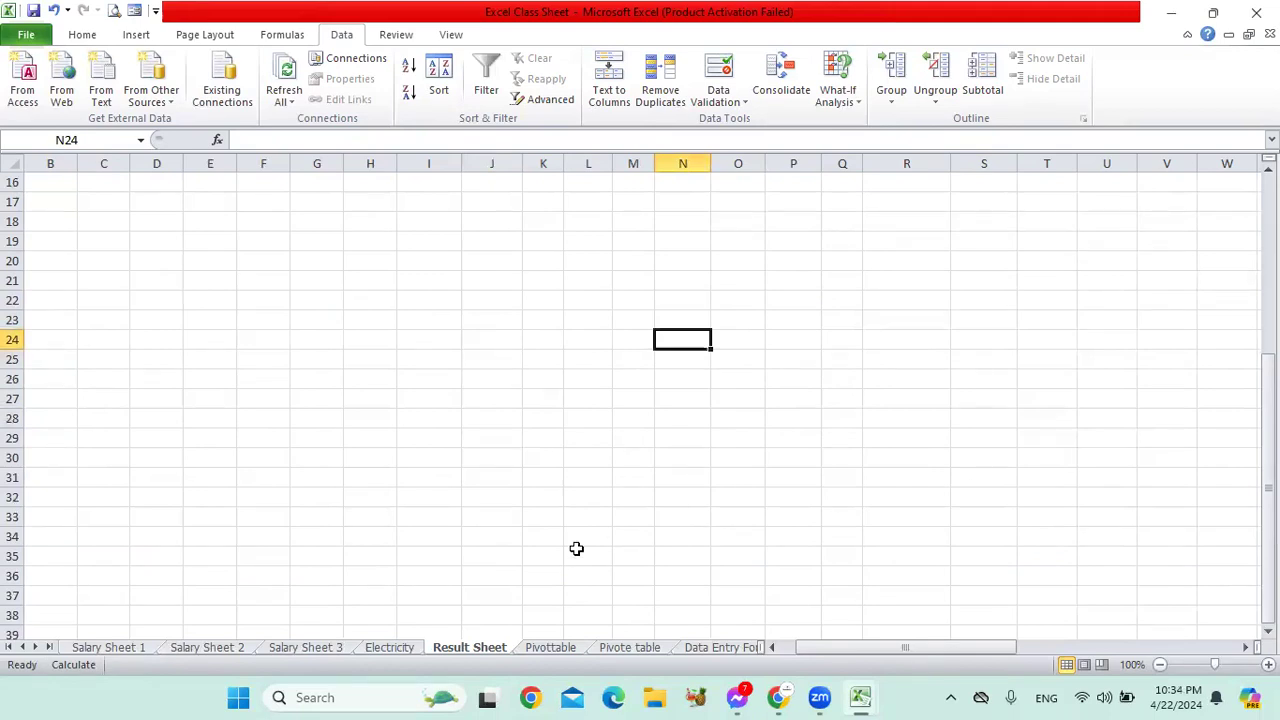
pyautogui.click(639, 682)
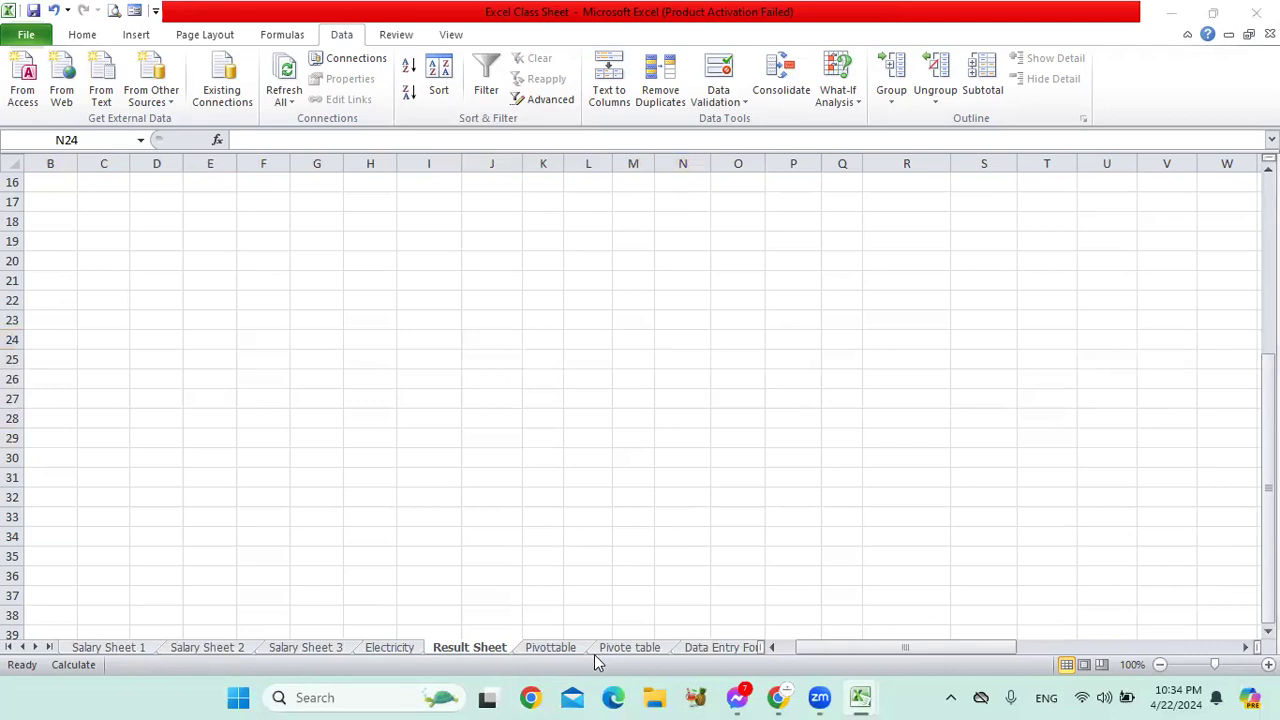
pyautogui.click(720, 662)
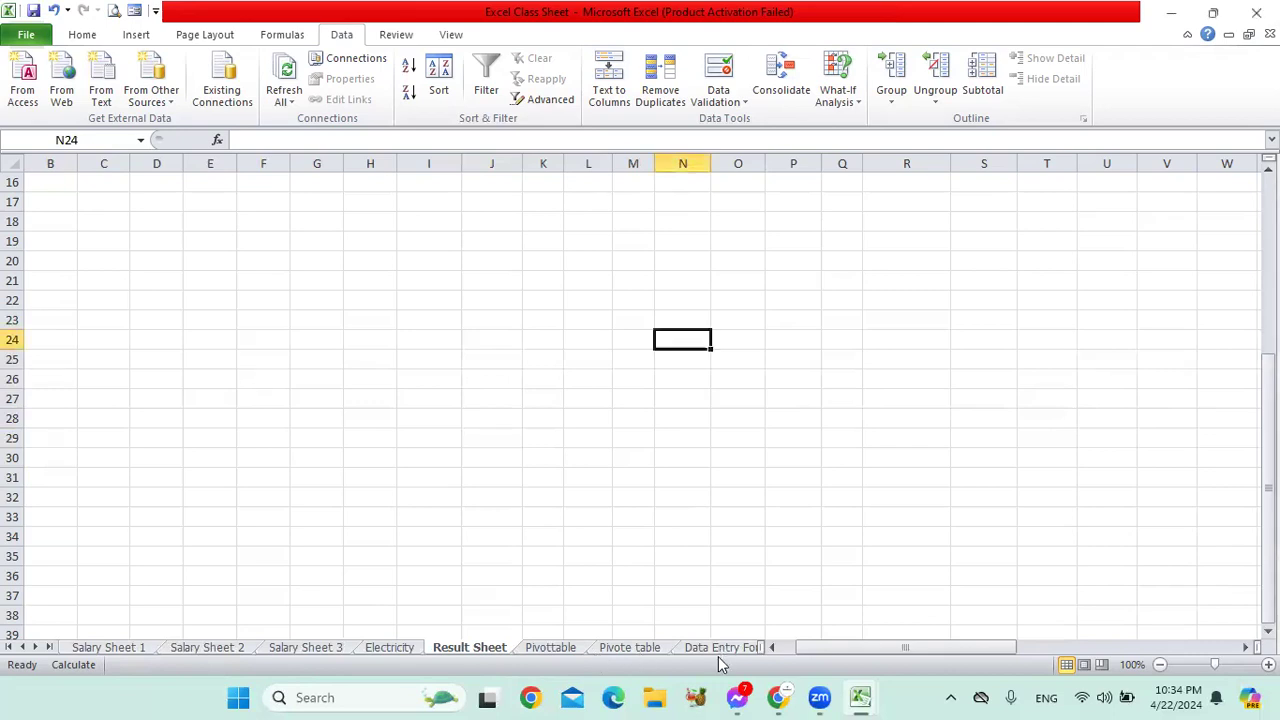
pyautogui.click(722, 648)
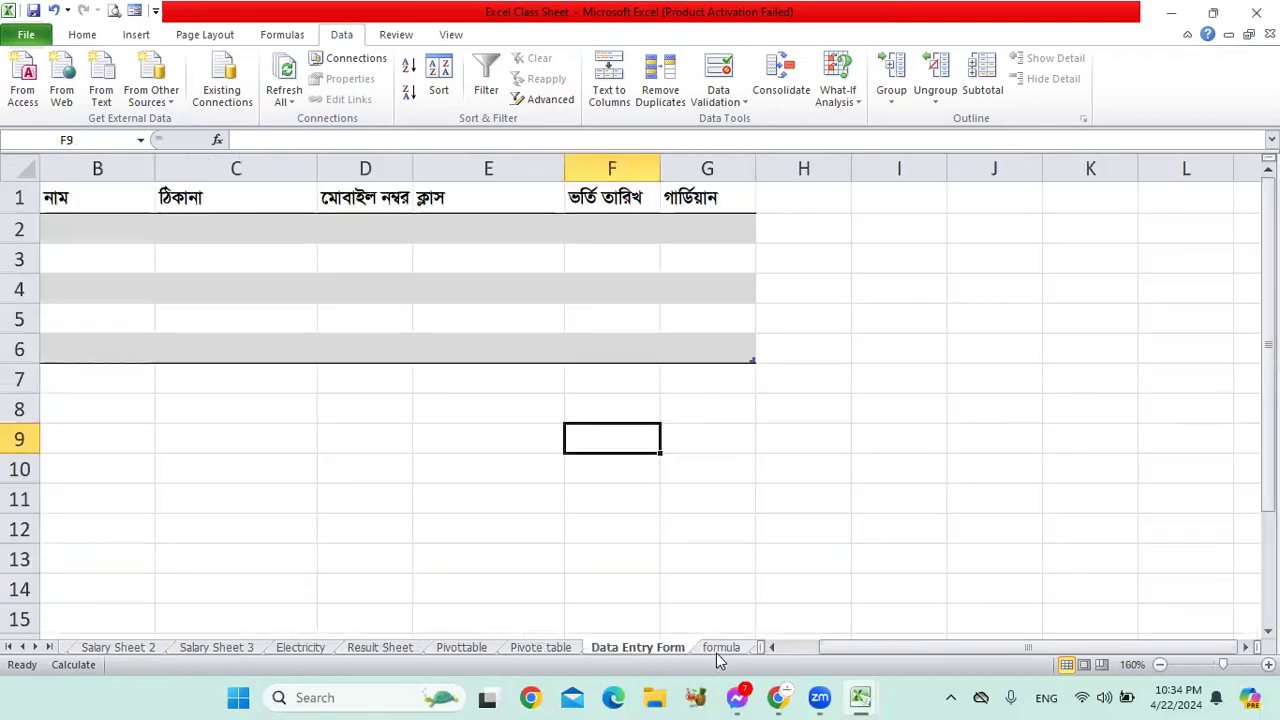
pyautogui.click(770, 240)
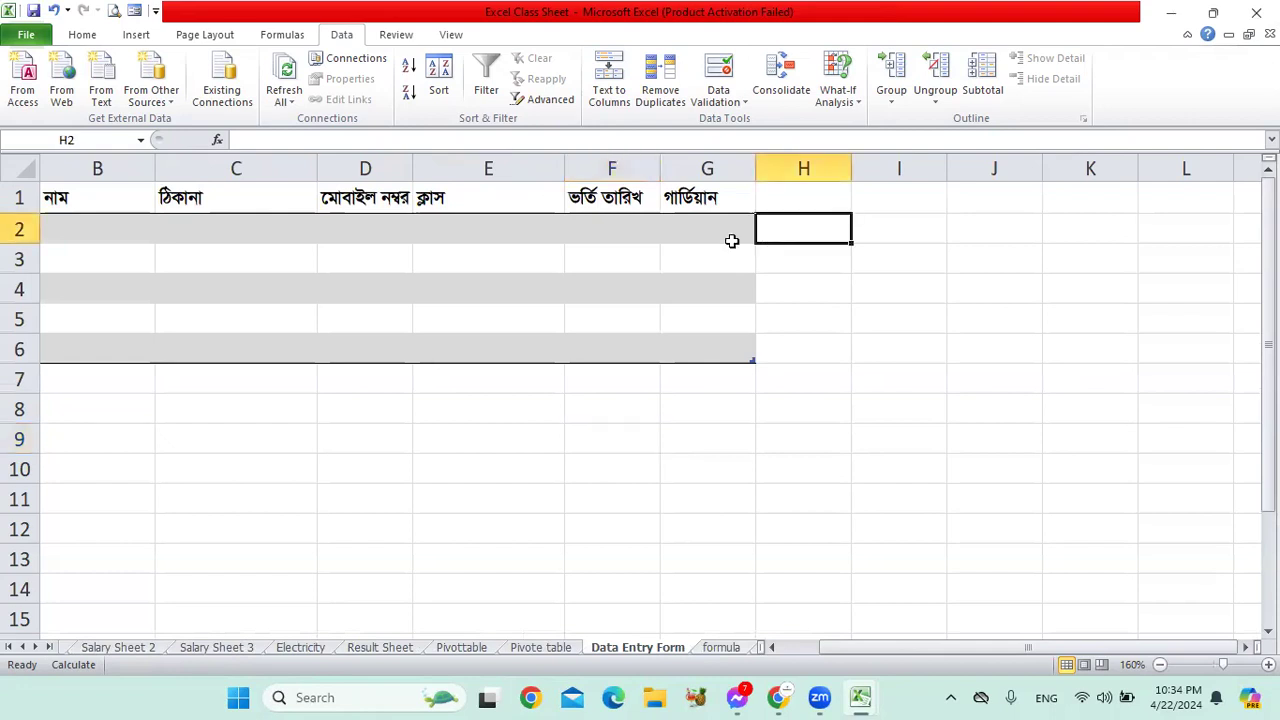
pyautogui.click(711, 246)
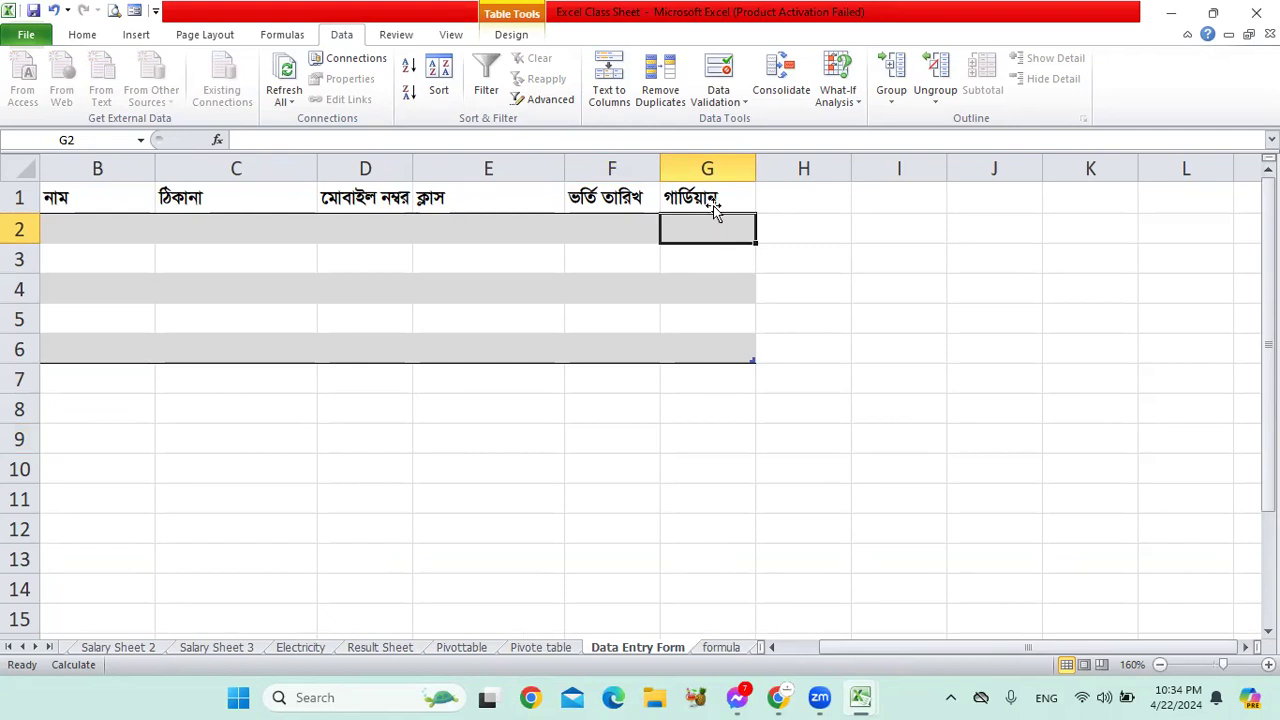
# Step: Give column G list validation with the source মামা,বাবা,নানা,চাচা
pyautogui.click(710, 168)
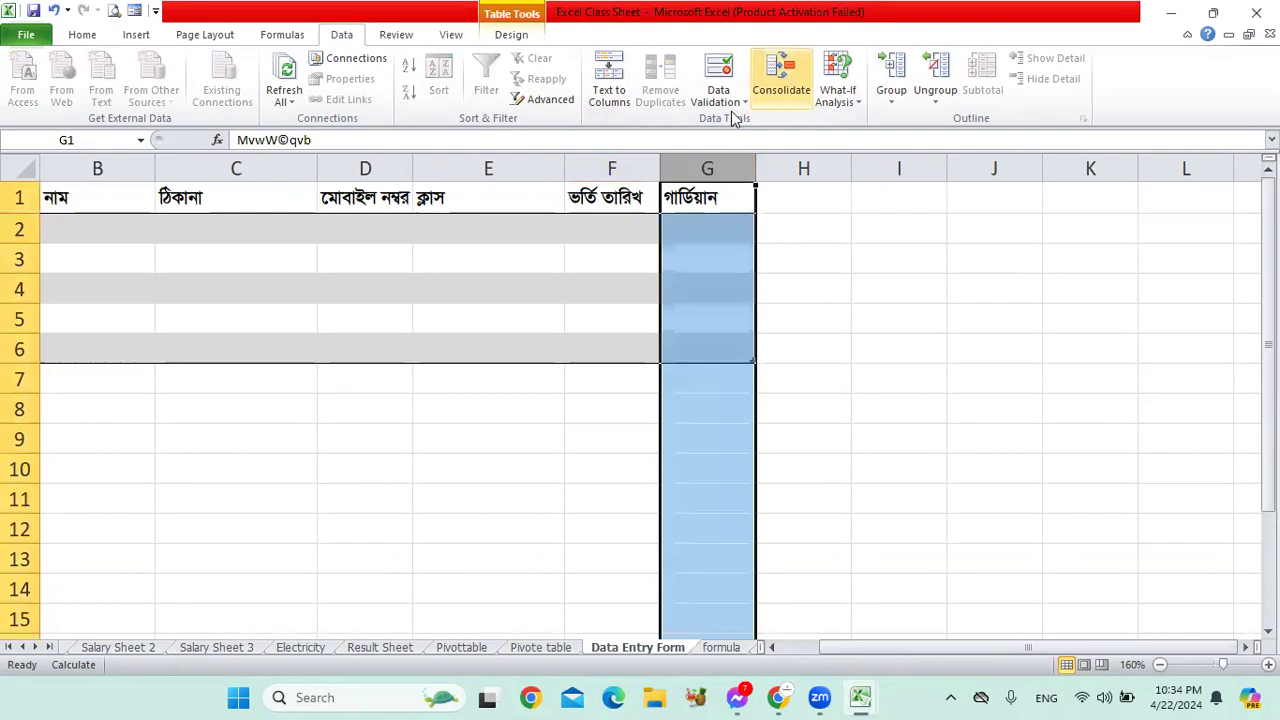
pyautogui.click(716, 80)
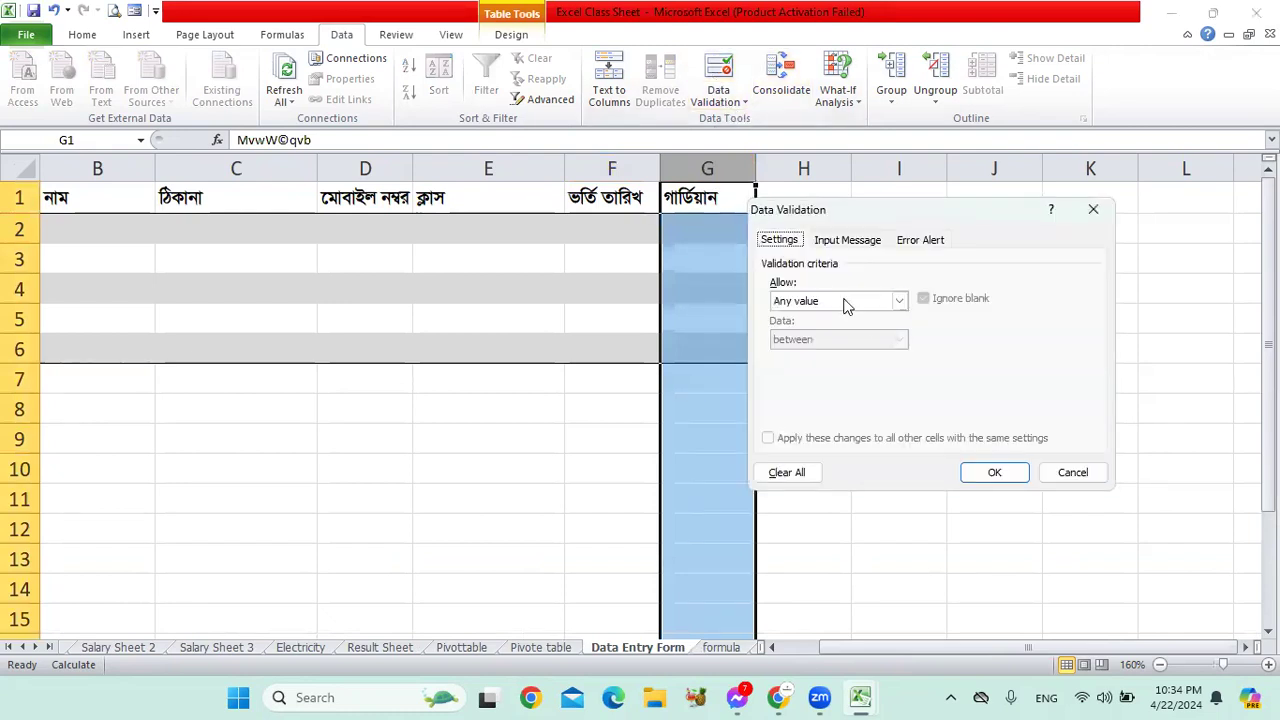
pyautogui.click(815, 302)
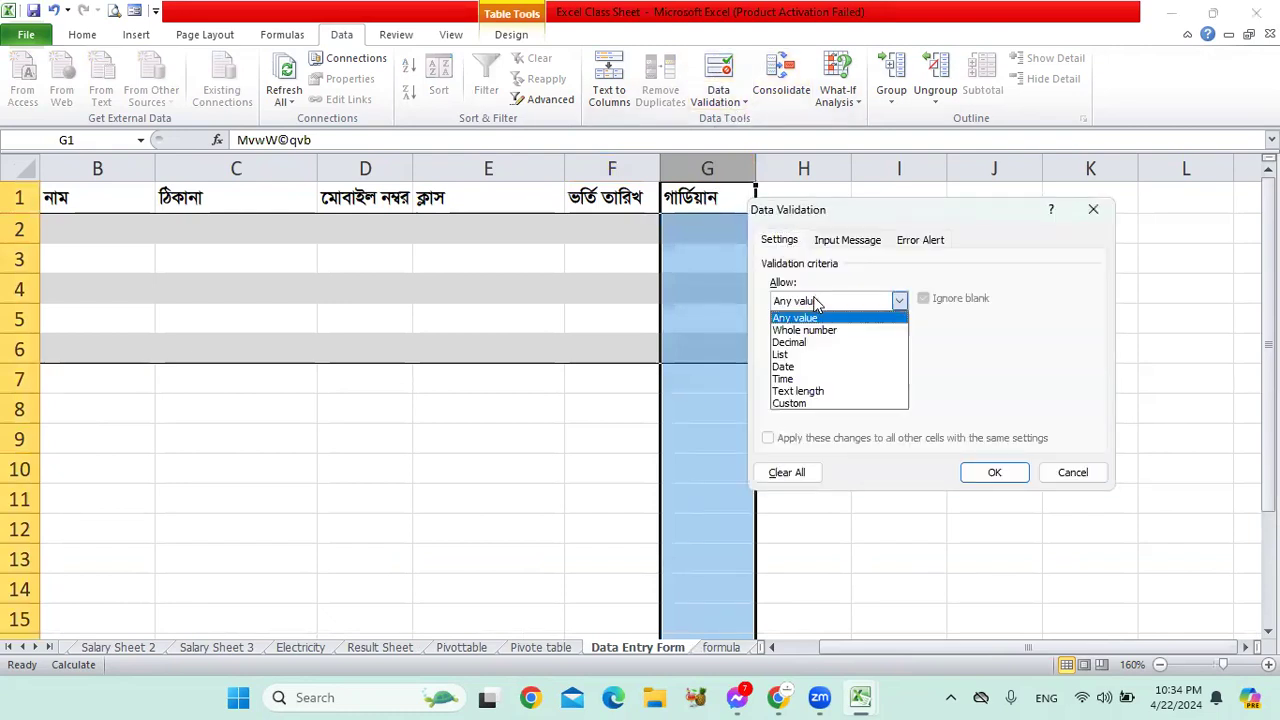
pyautogui.click(813, 356)
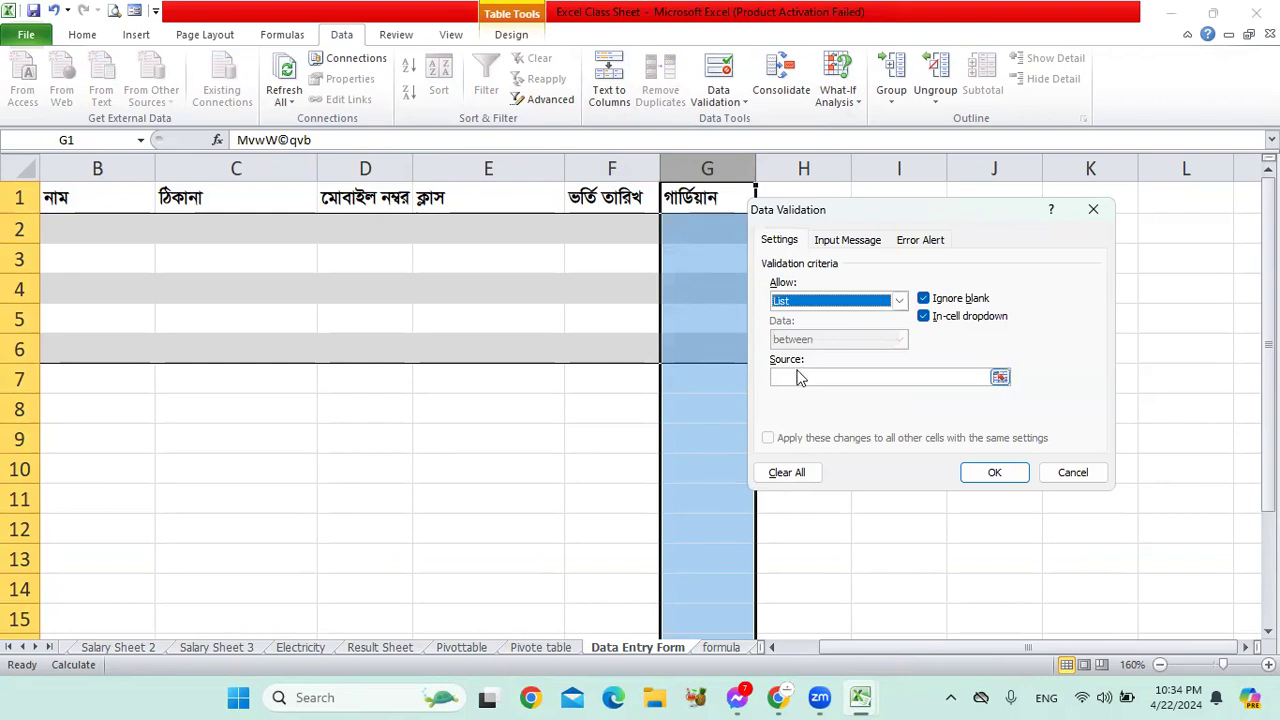
pyautogui.click(806, 376)
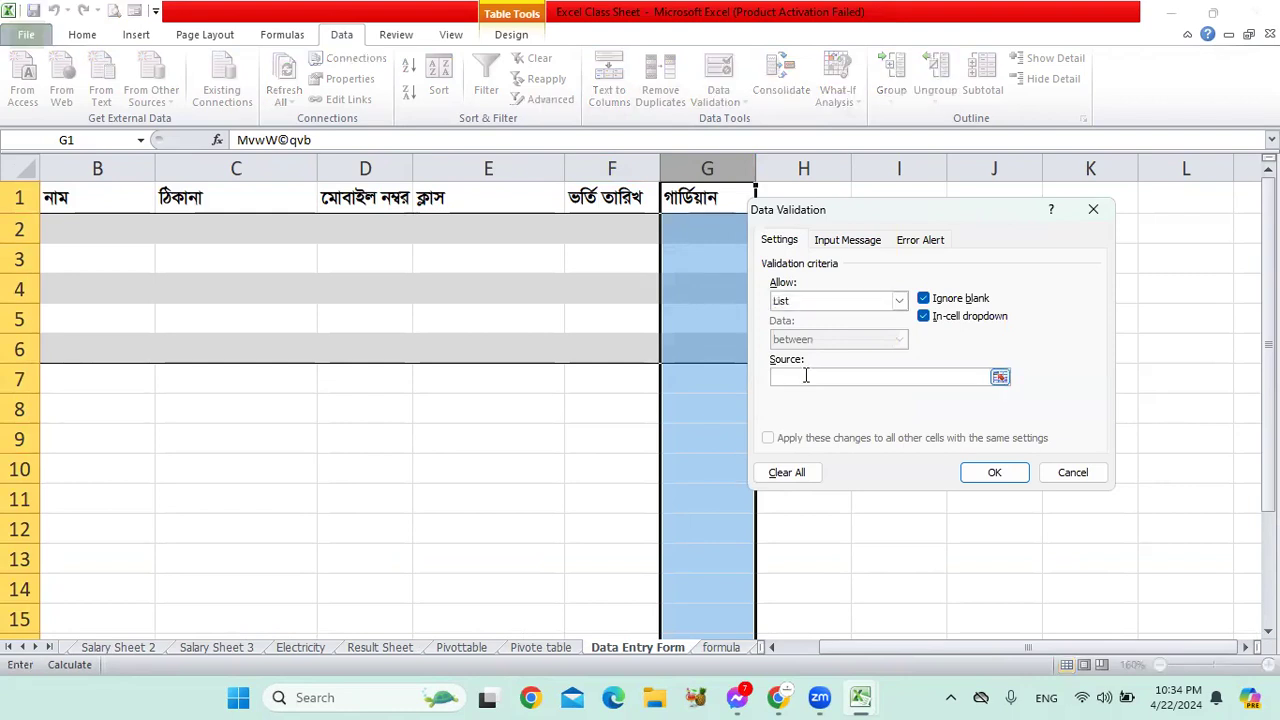
pyautogui.write('মামা,বাবা,নানা,চাচা')
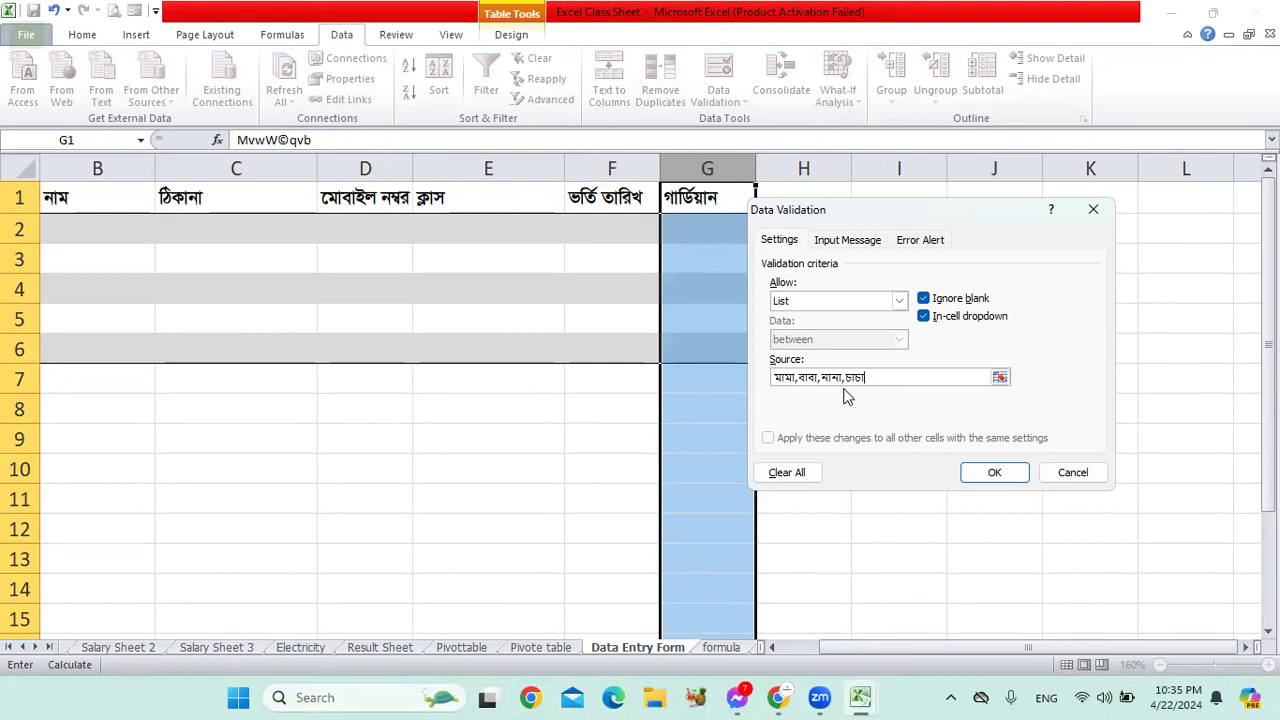
pyautogui.click(994, 473)
pyautogui.click(823, 278)
pyautogui.click(720, 234)
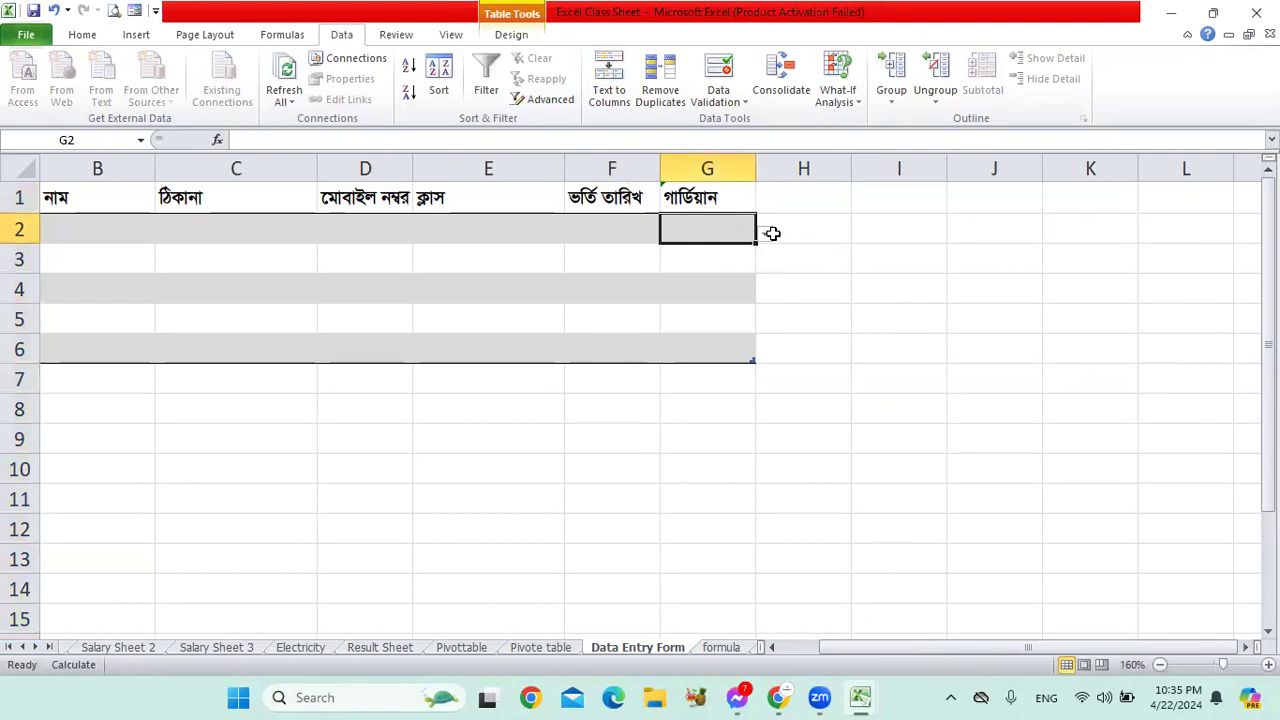
# Step: Pick মামা for G2, নানা for G3 and চাচা for G4 from their dropdowns
pyautogui.click(734, 251)
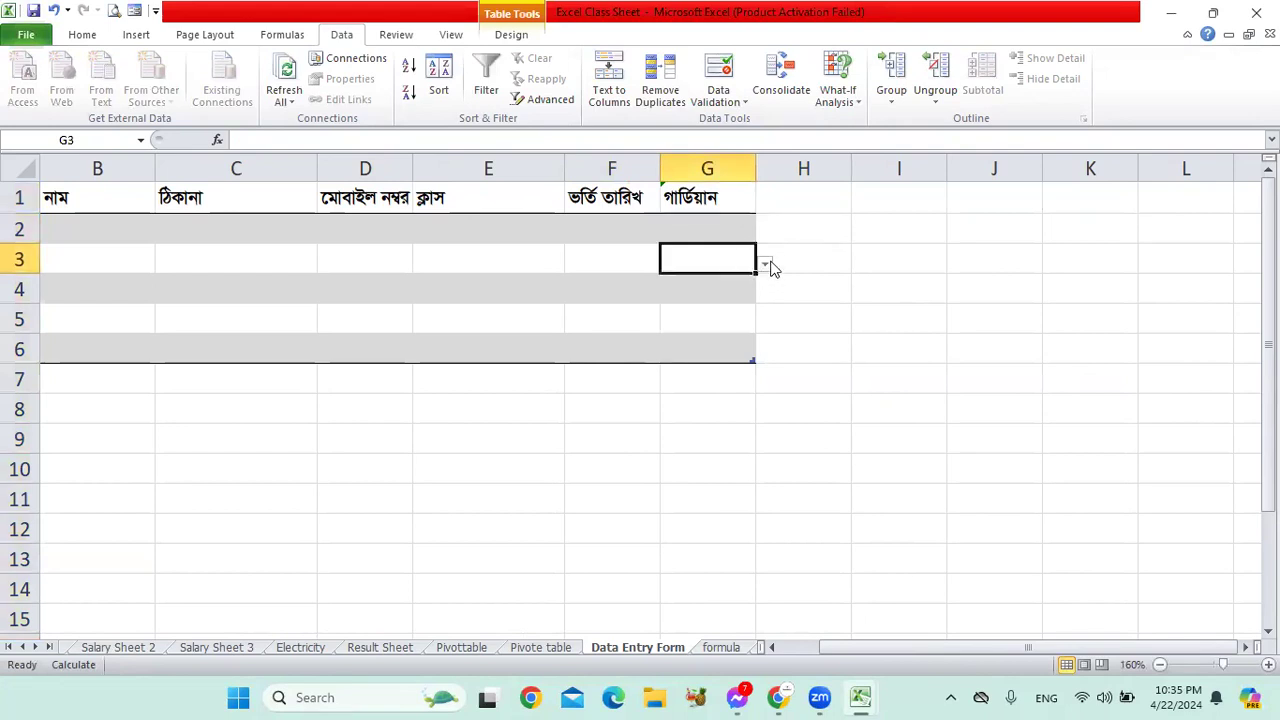
pyautogui.click(707, 290)
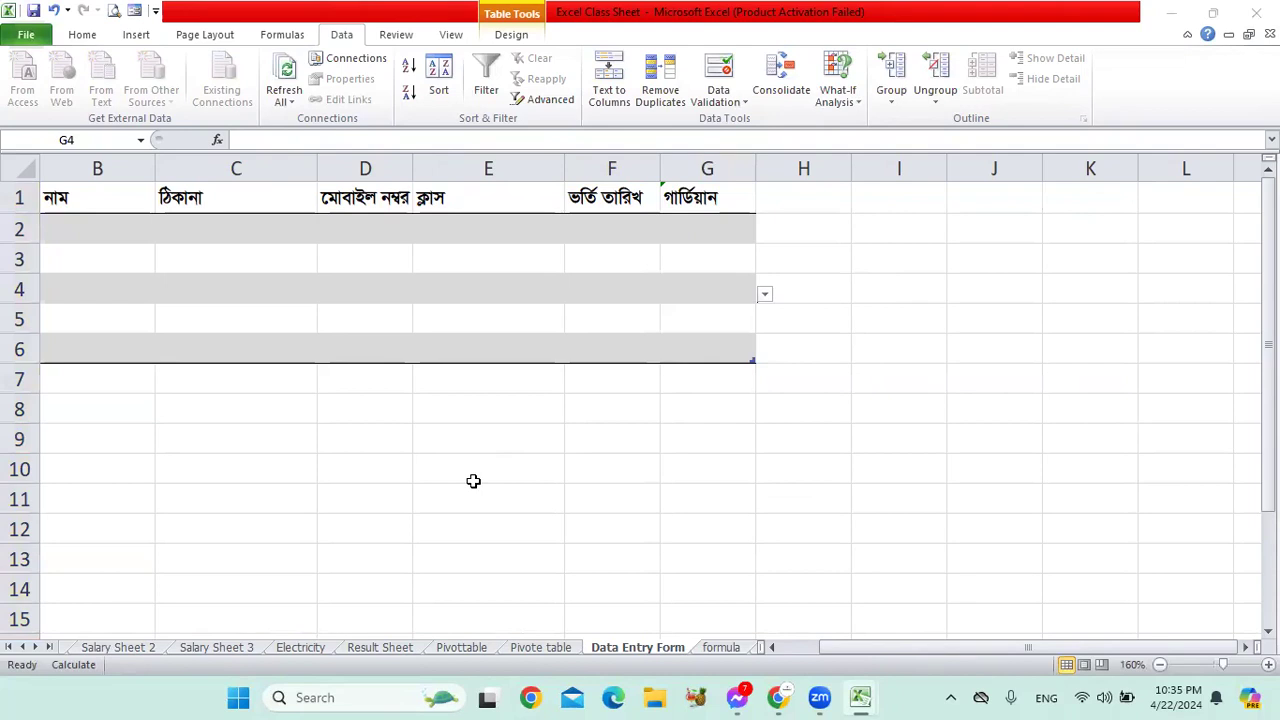
pyautogui.click(743, 228)
pyautogui.click(765, 234)
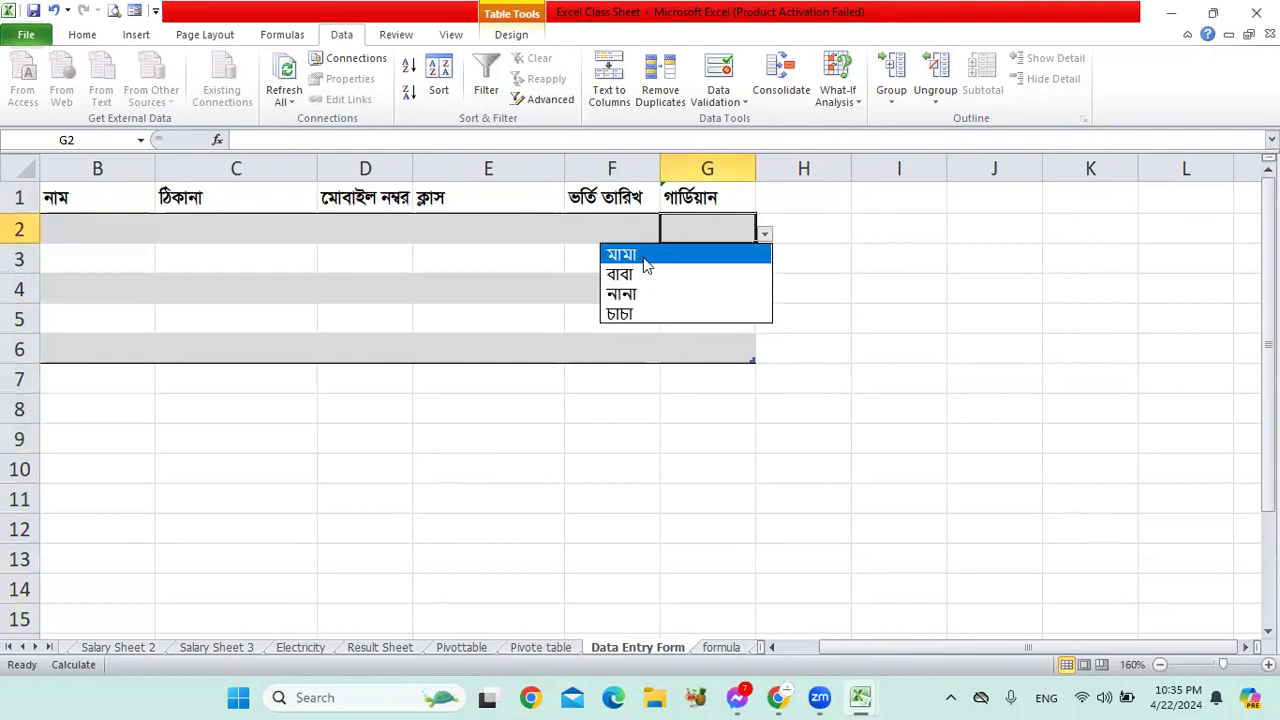
pyautogui.click(646, 262)
pyautogui.click(731, 263)
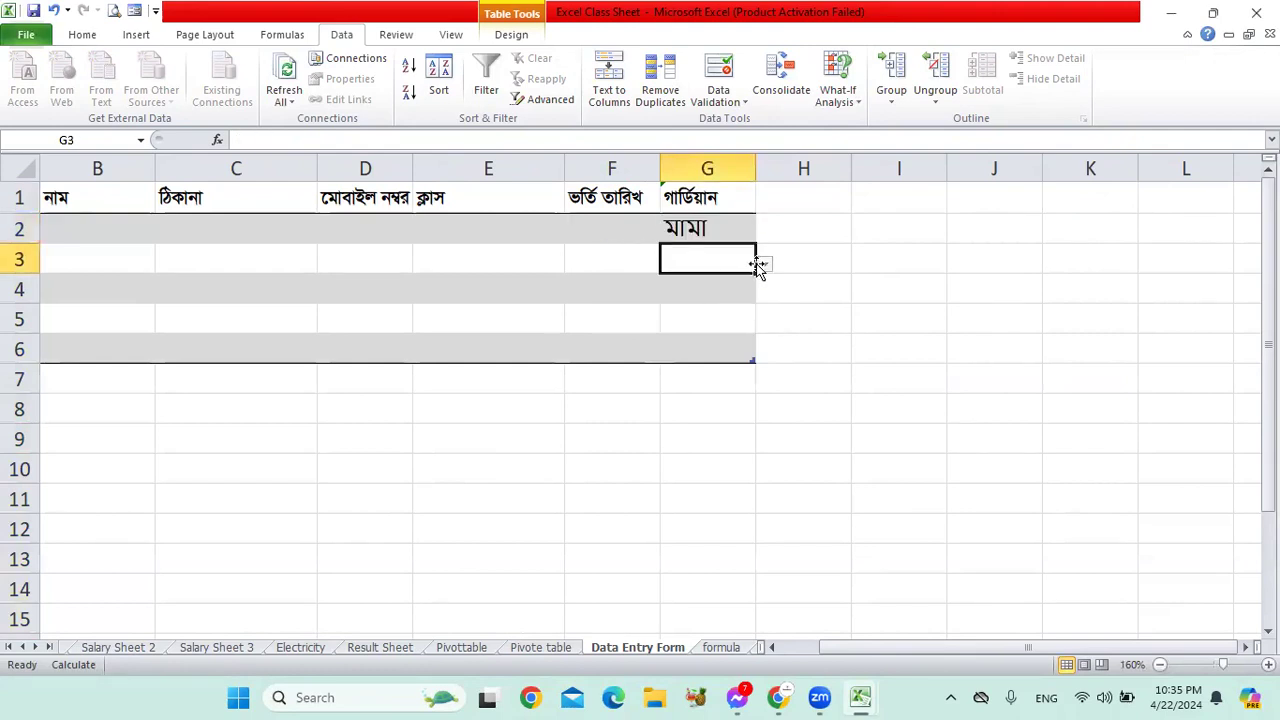
pyautogui.click(761, 264)
pyautogui.click(686, 325)
pyautogui.click(730, 286)
pyautogui.click(764, 293)
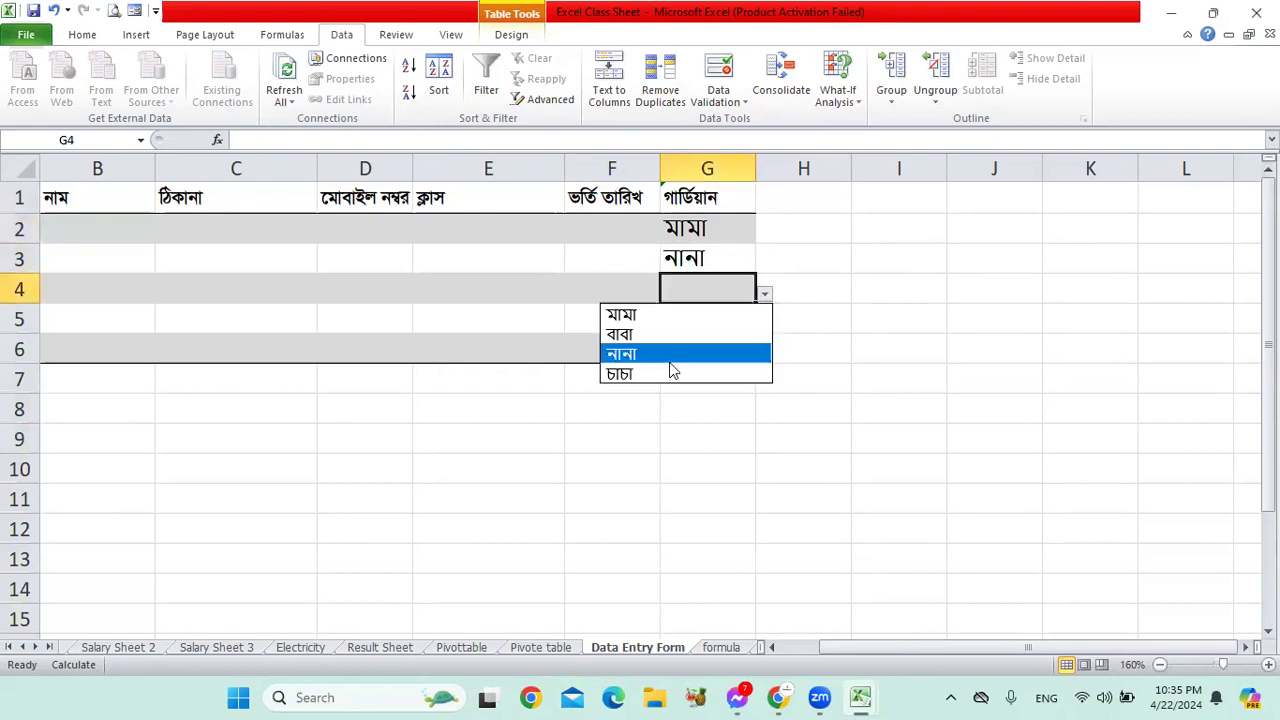
pyautogui.click(668, 364)
pyautogui.click(861, 368)
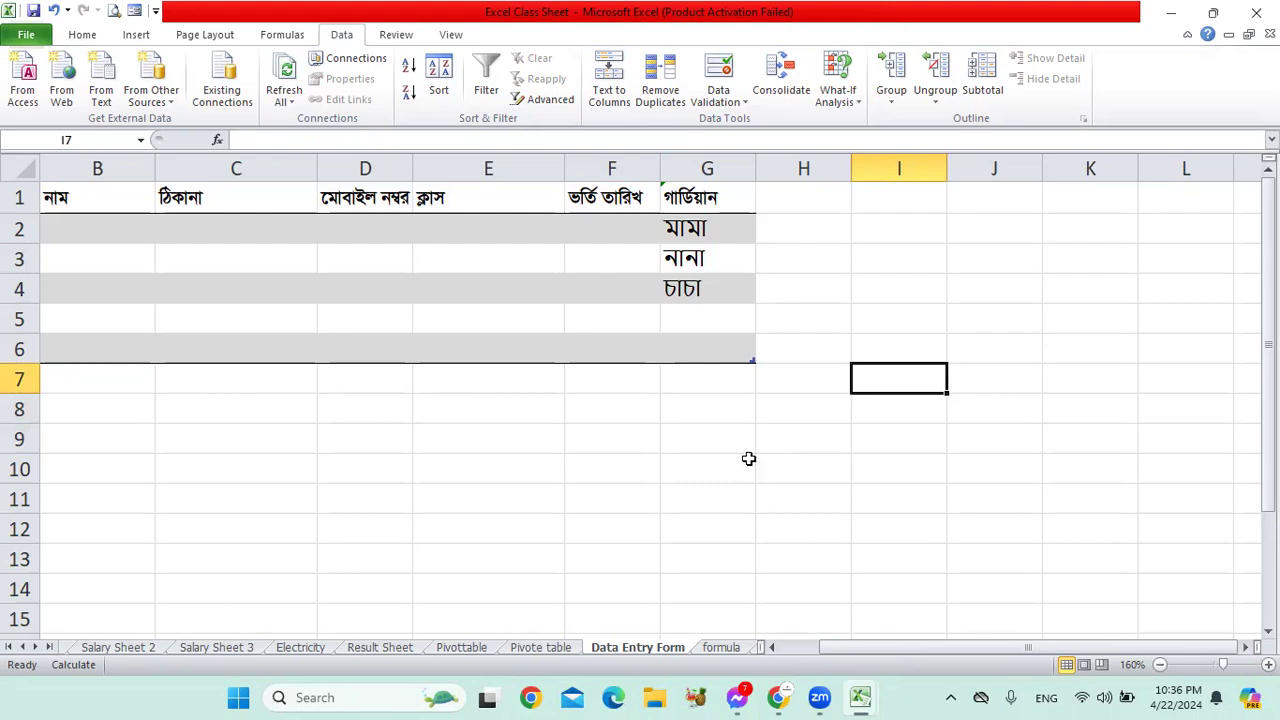
# Step: Glance at What-If Analysis from the data entry table, then switch to the Result Sheet
pyautogui.click(729, 323)
pyautogui.click(846, 284)
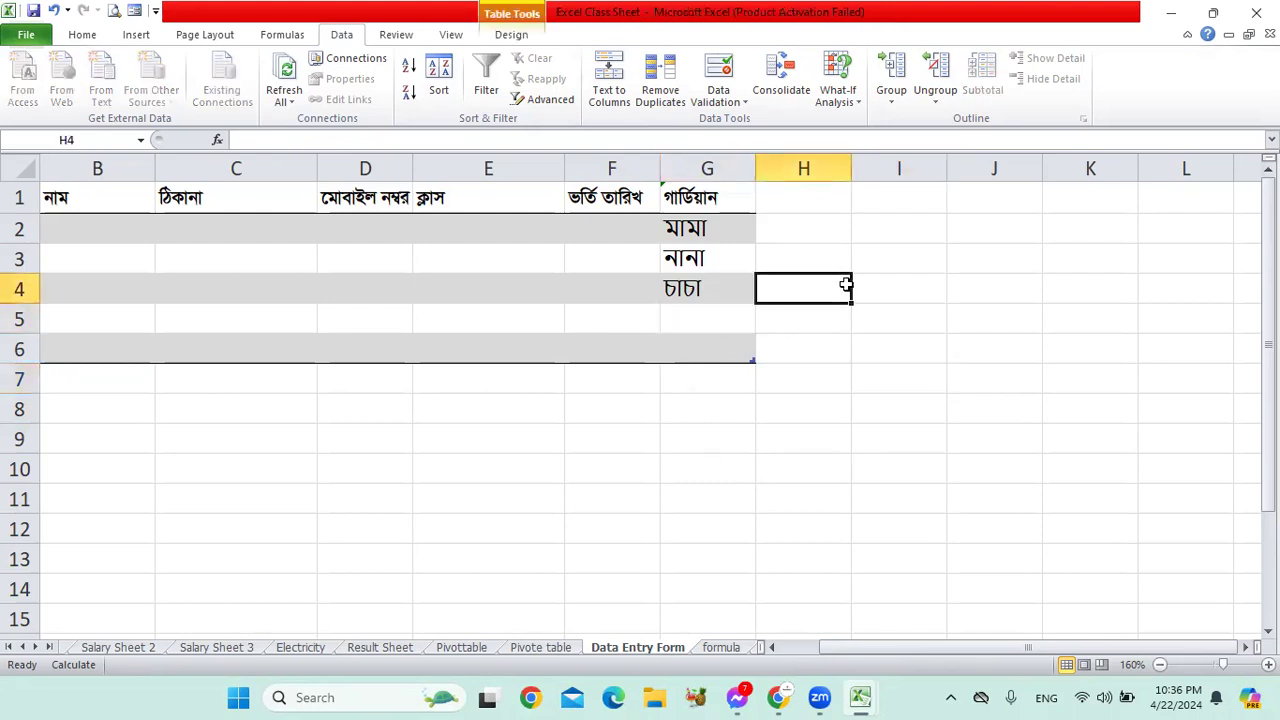
pyautogui.click(690, 338)
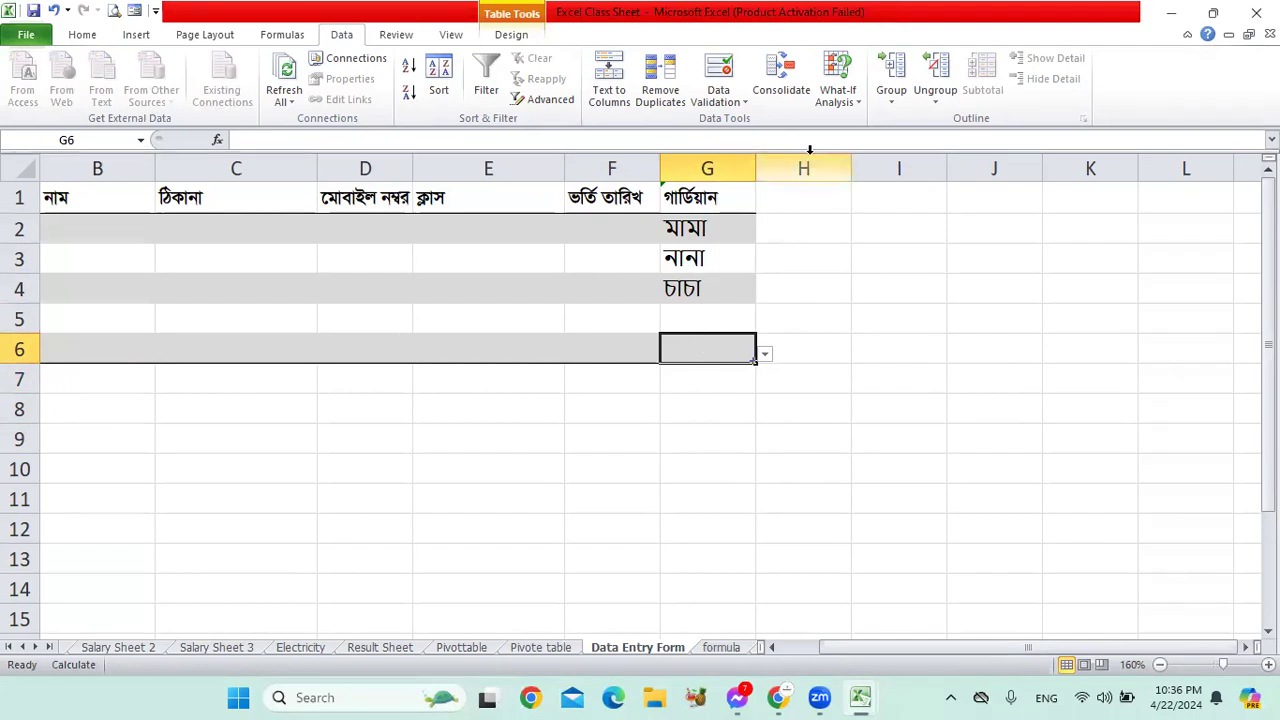
pyautogui.click(848, 100)
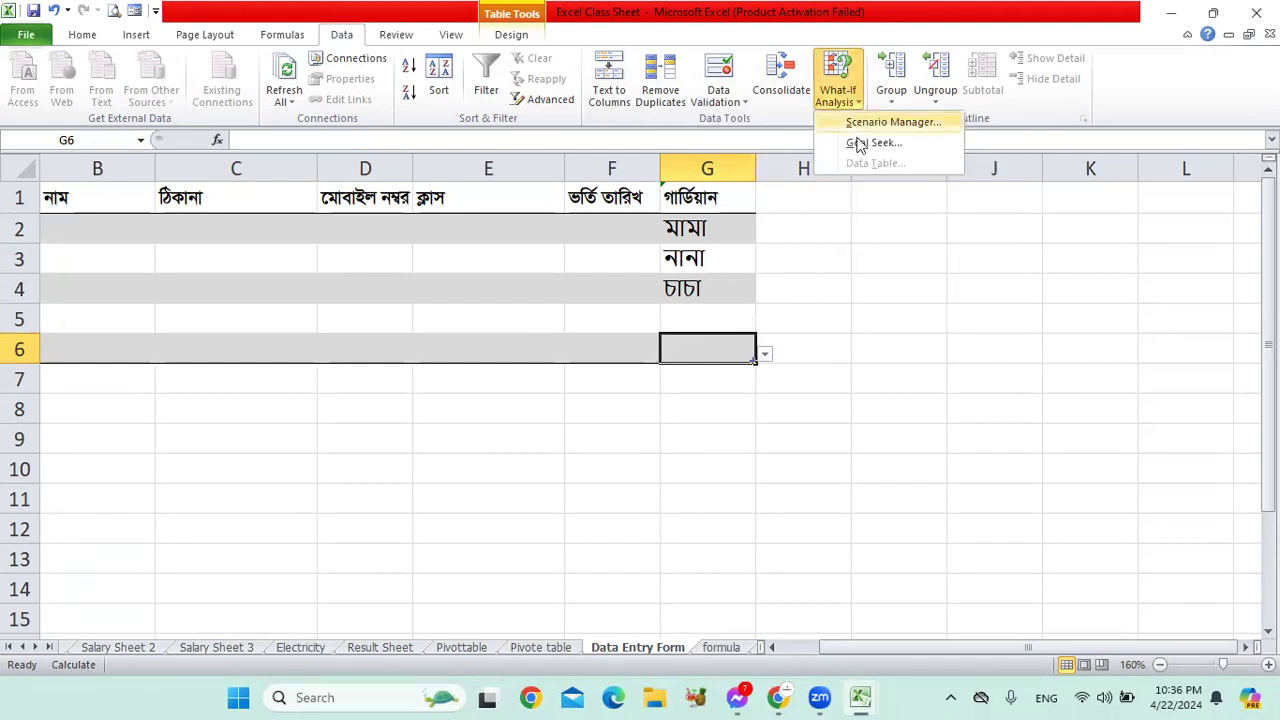
pyautogui.click(812, 312)
pyautogui.click(851, 316)
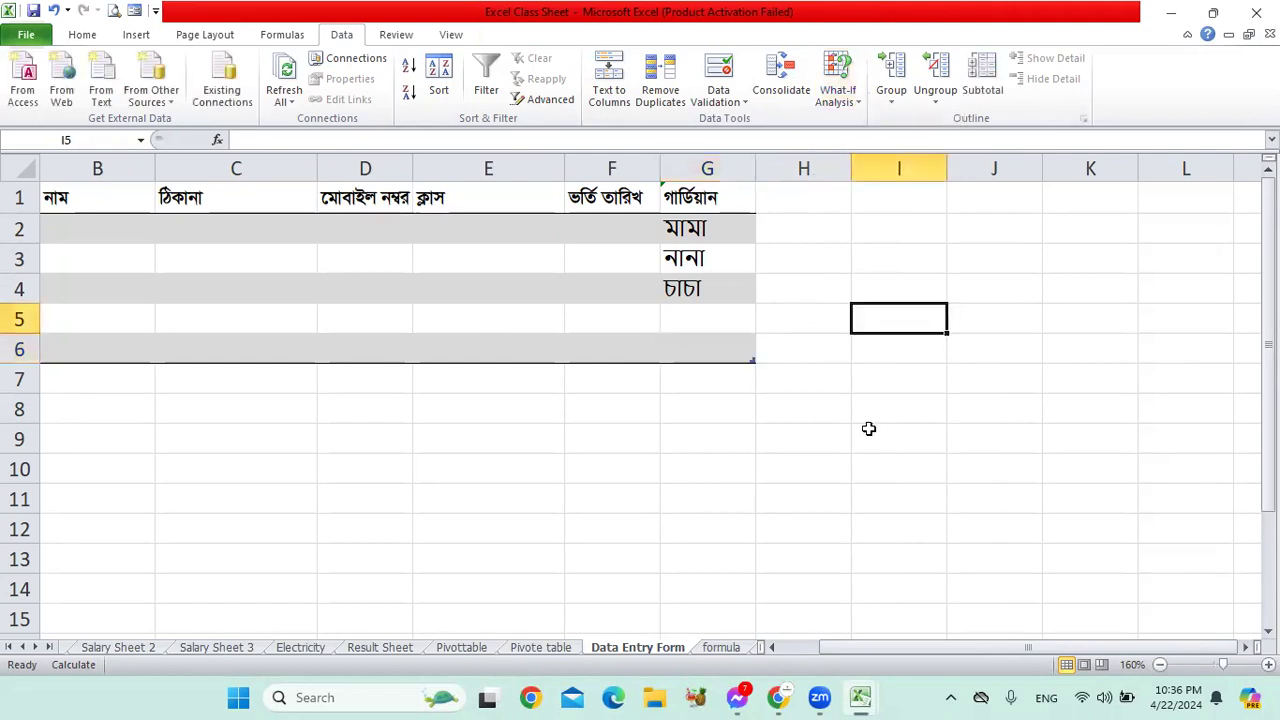
pyautogui.click(368, 648)
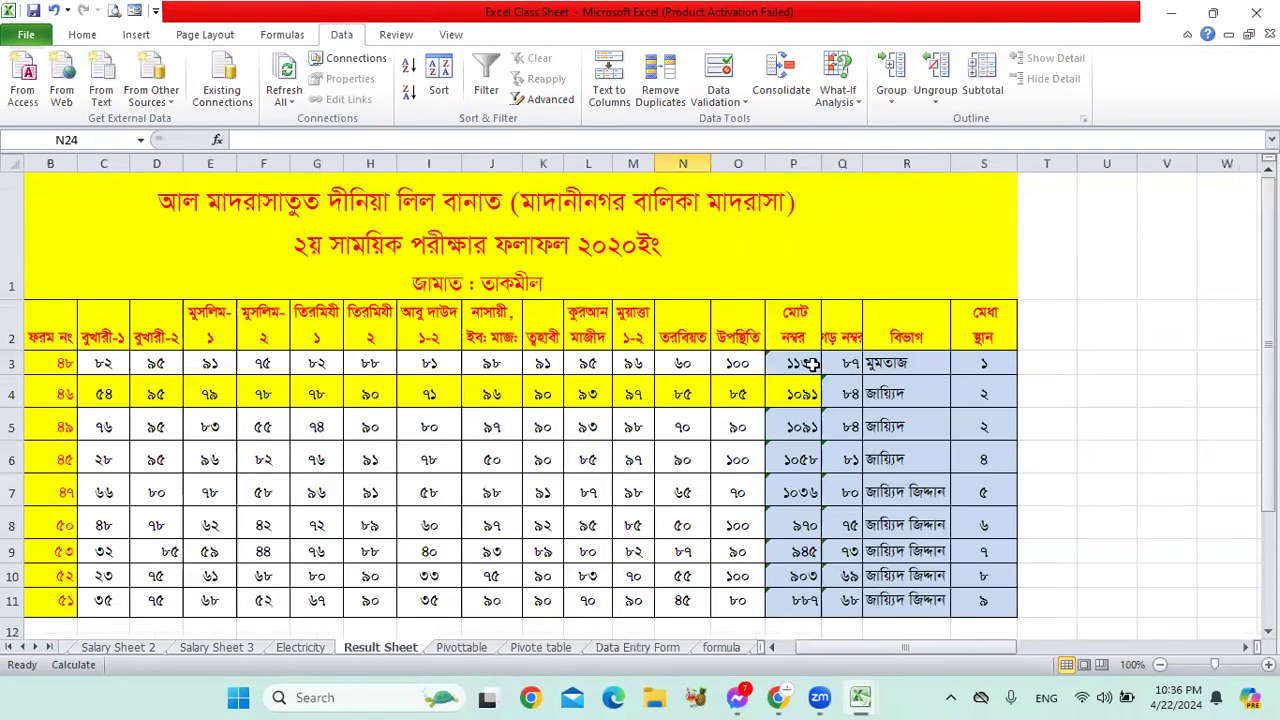
pyautogui.click(812, 365)
pyautogui.click(845, 365)
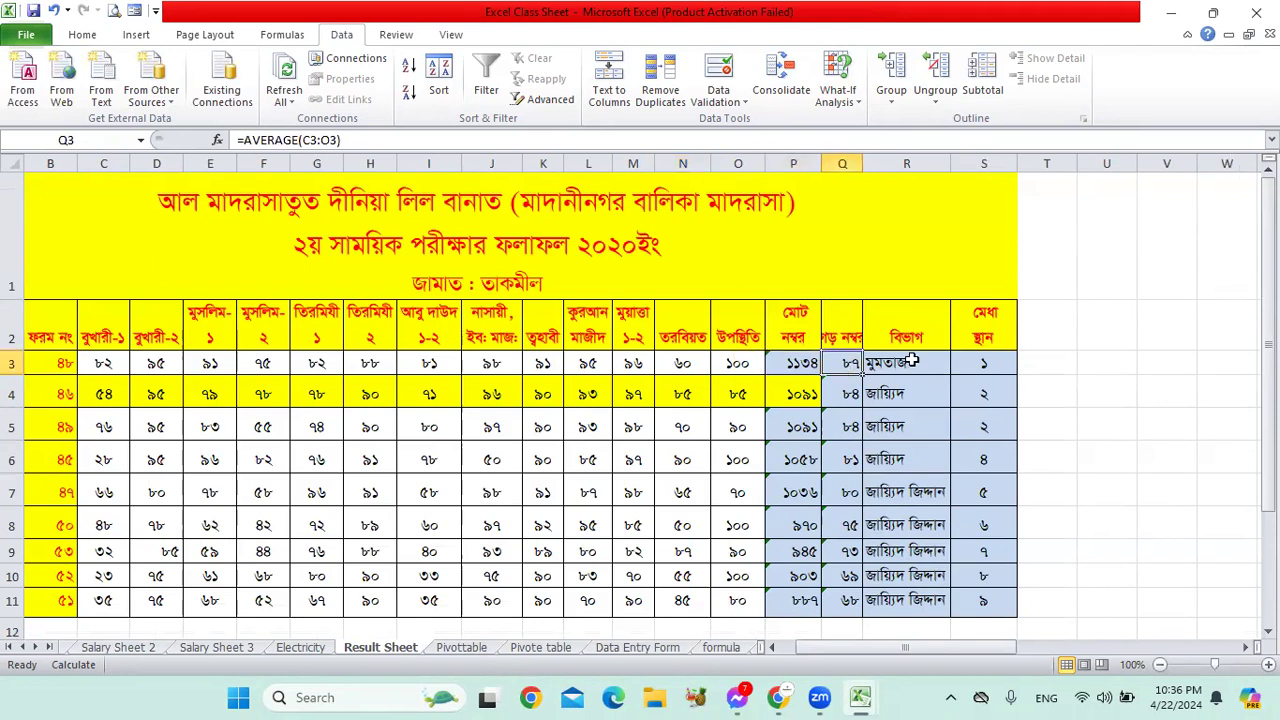
pyautogui.click(783, 364)
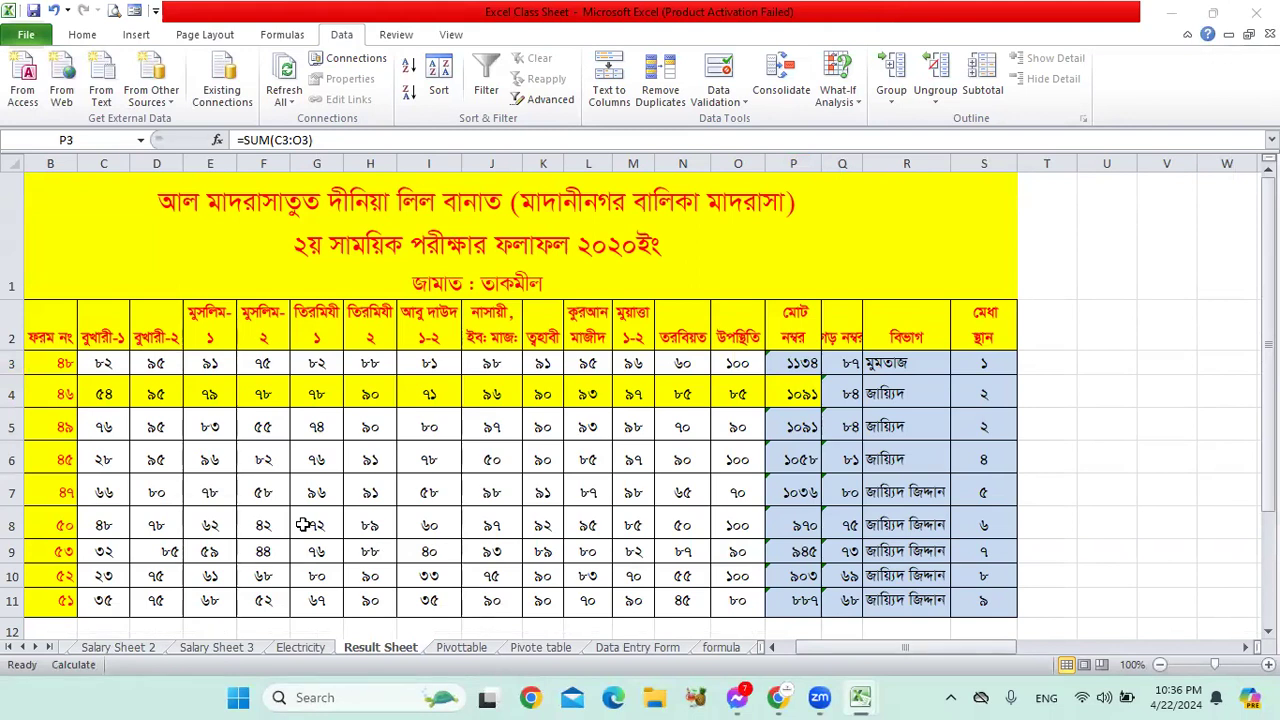
pyautogui.click(793, 363)
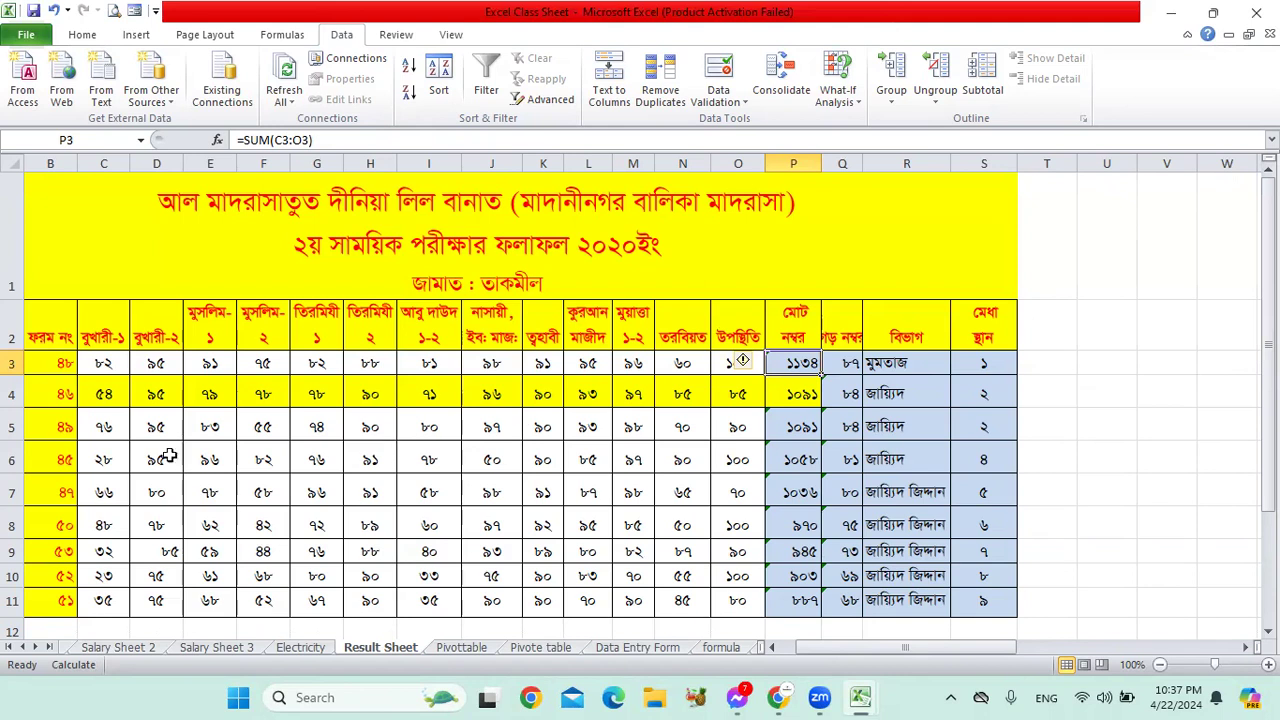
pyautogui.moveTo(97, 356); pyautogui.dragTo(750, 363)
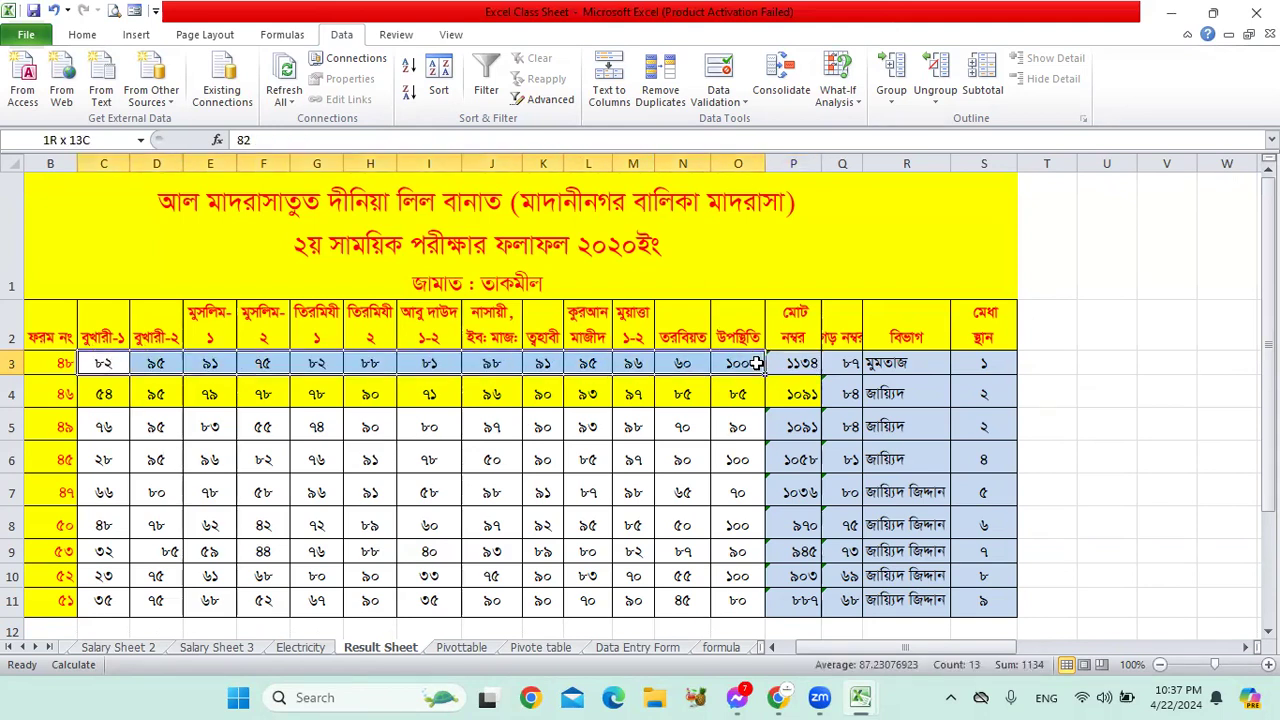
pyautogui.click(790, 363)
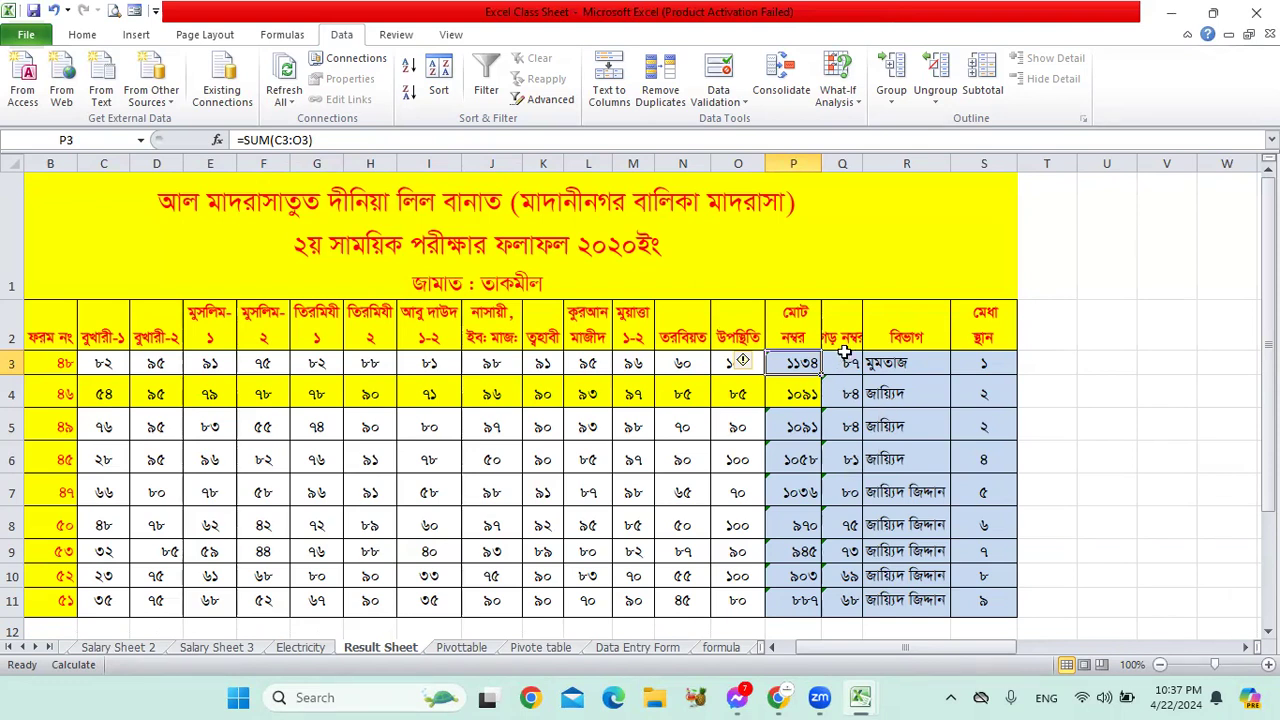
# Step: Try Goal Seek on P3 to reach 1135 by changing D3:O3, then cancel after the single-cell error
pyautogui.click(835, 95)
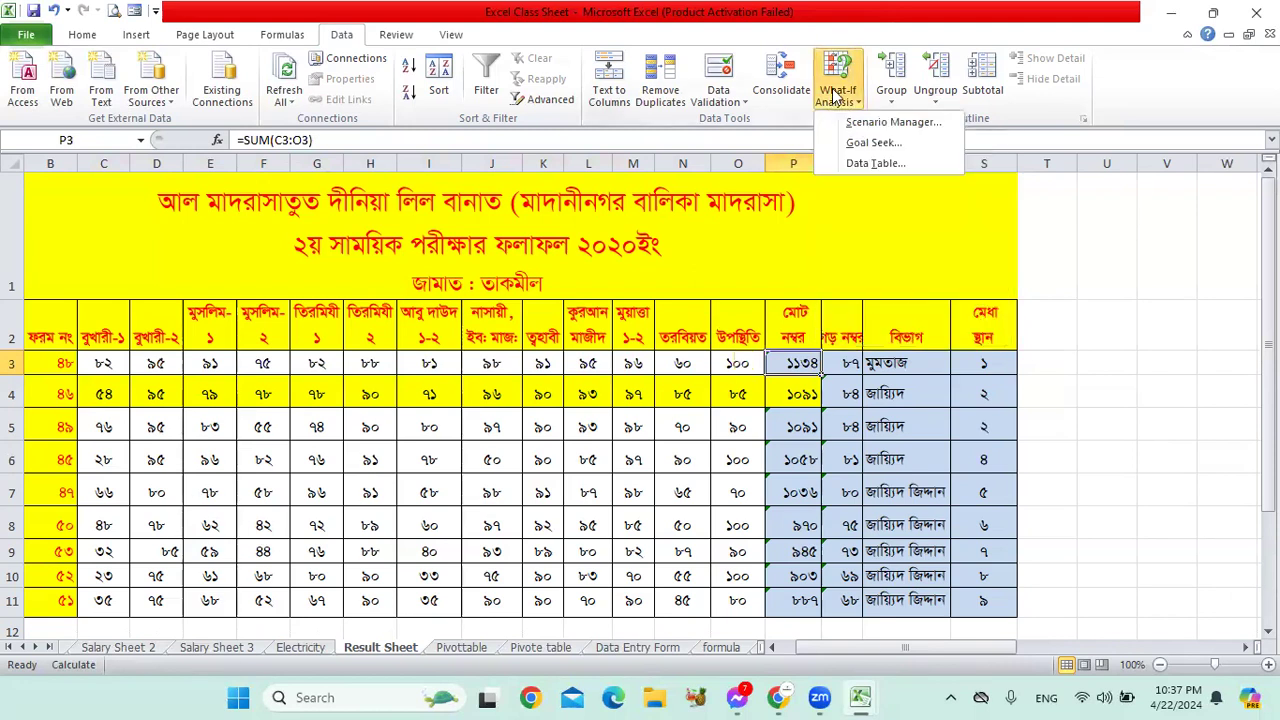
pyautogui.click(876, 145)
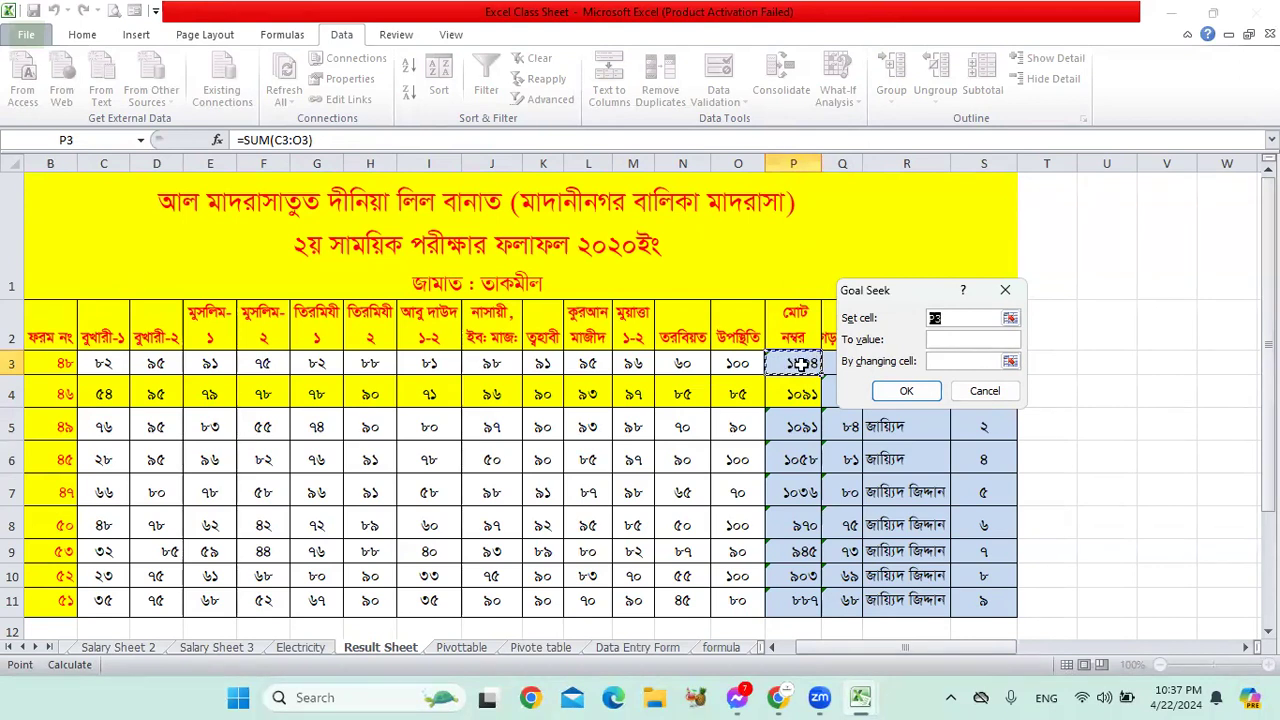
pyautogui.click(957, 340)
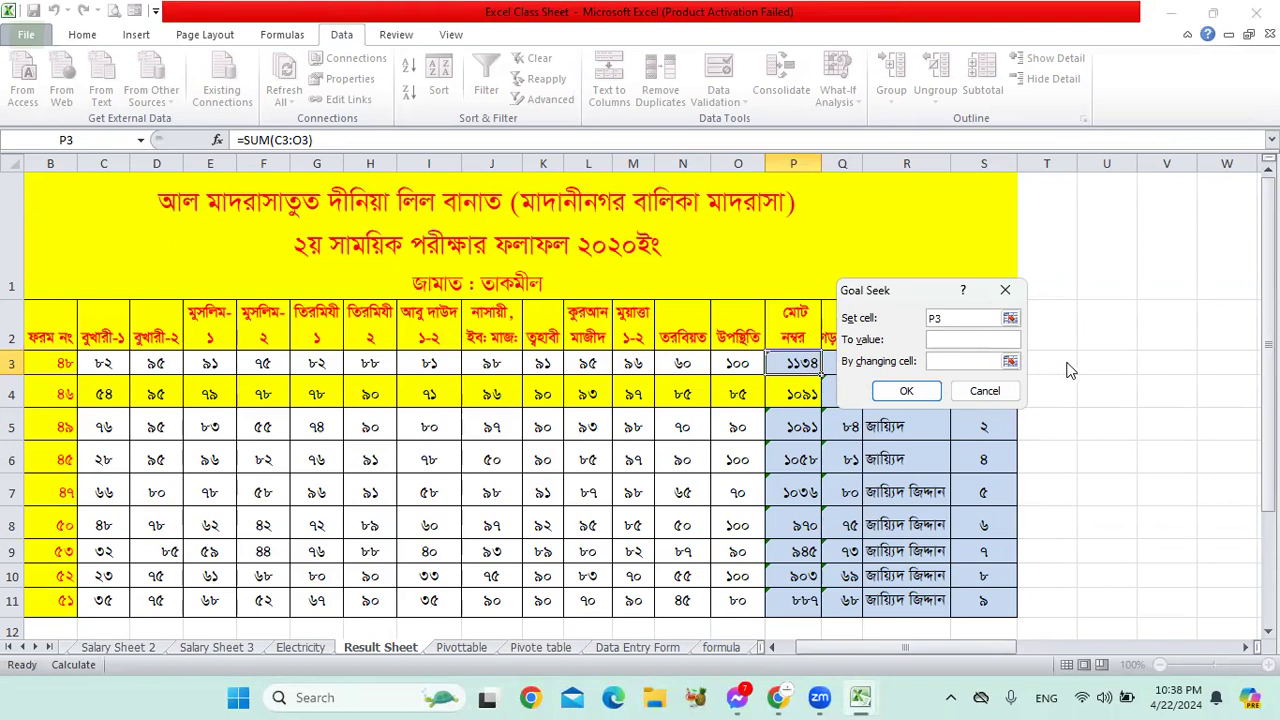
pyautogui.write('1135')
pyautogui.click(1010, 361)
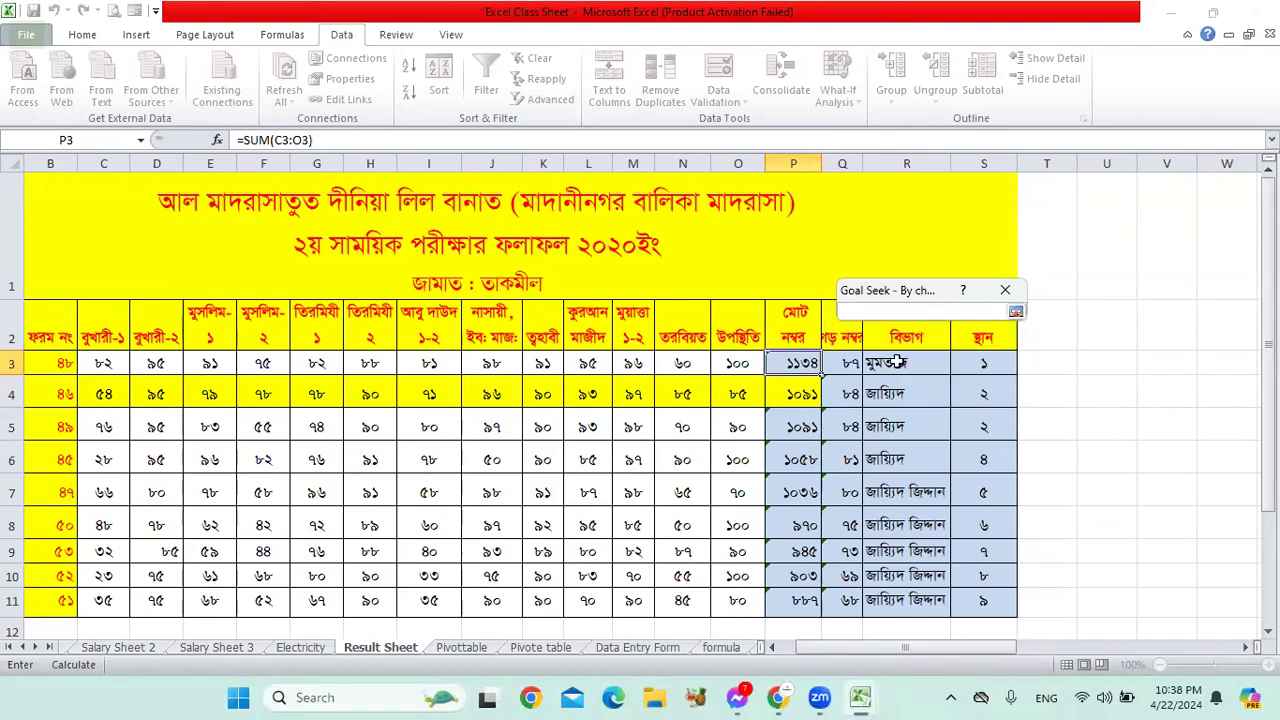
pyautogui.moveTo(740, 364); pyautogui.dragTo(130, 364)
pyautogui.click(1016, 313)
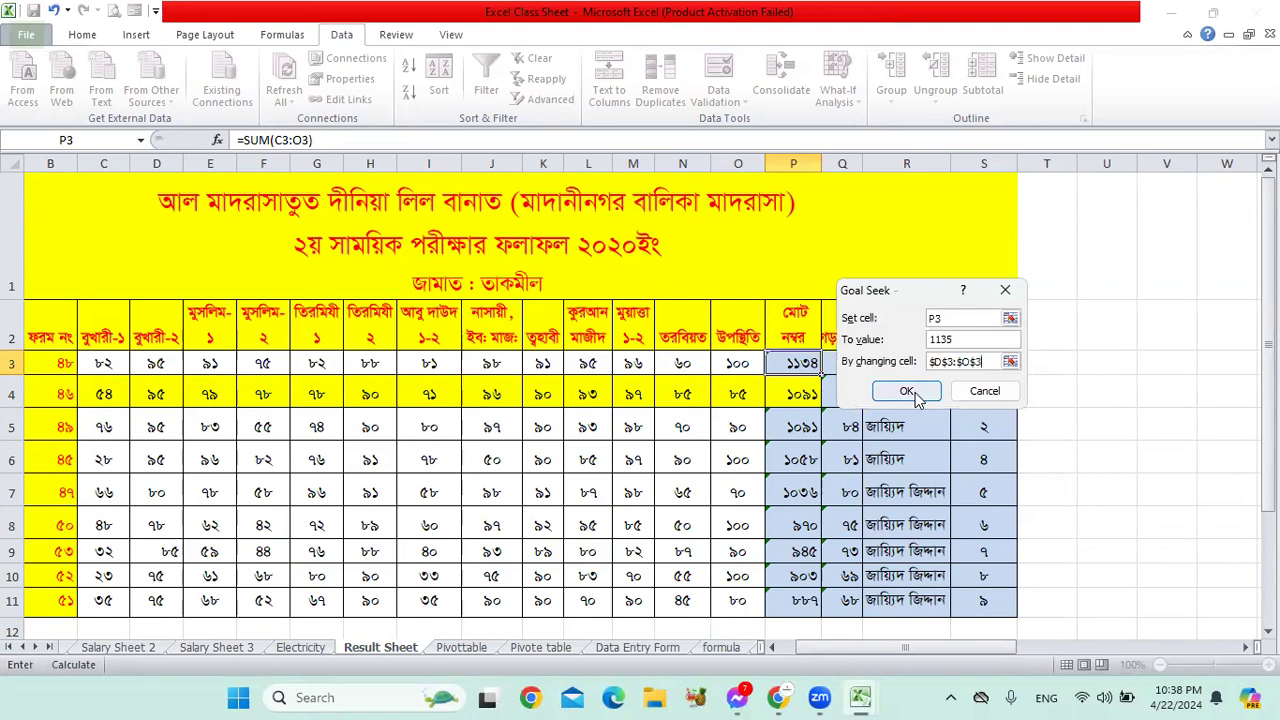
pyautogui.click(906, 391)
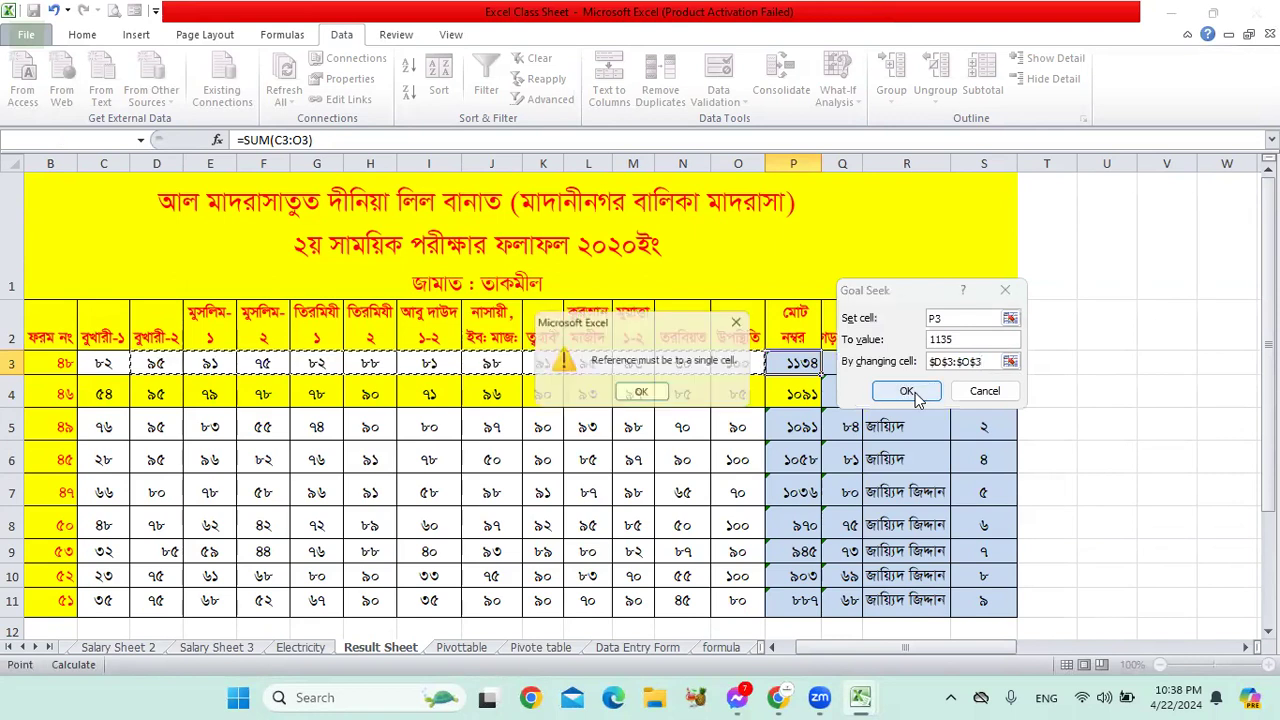
pyautogui.click(643, 395)
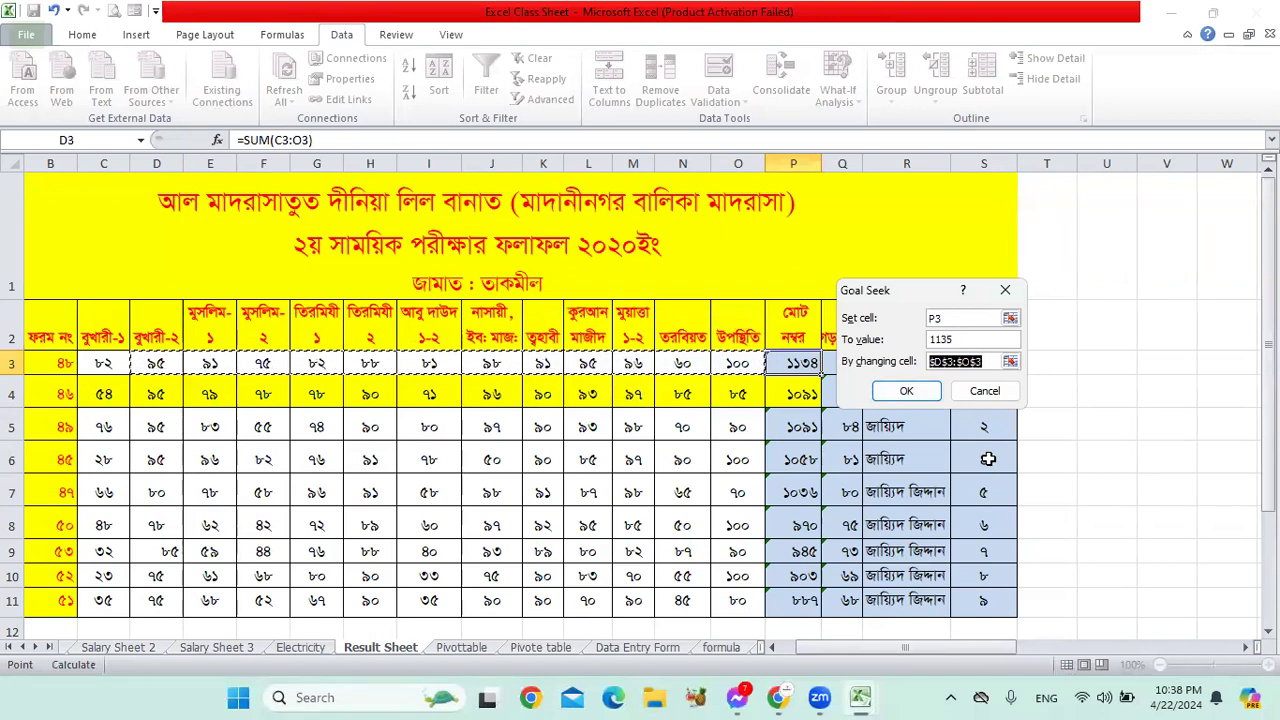
pyautogui.click(985, 391)
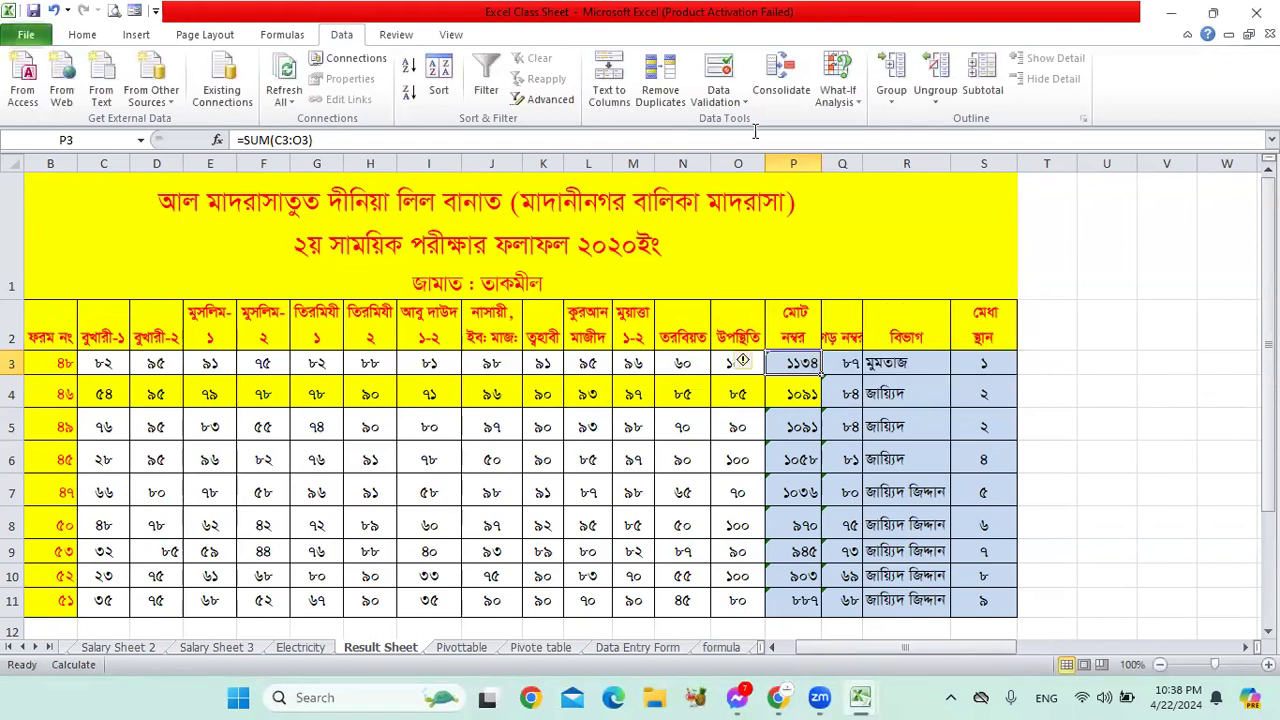
# Step: Goal Seek P3 to 1135 by changing F3 and accept the solution, making the total ১১৩৫
pyautogui.click(857, 100)
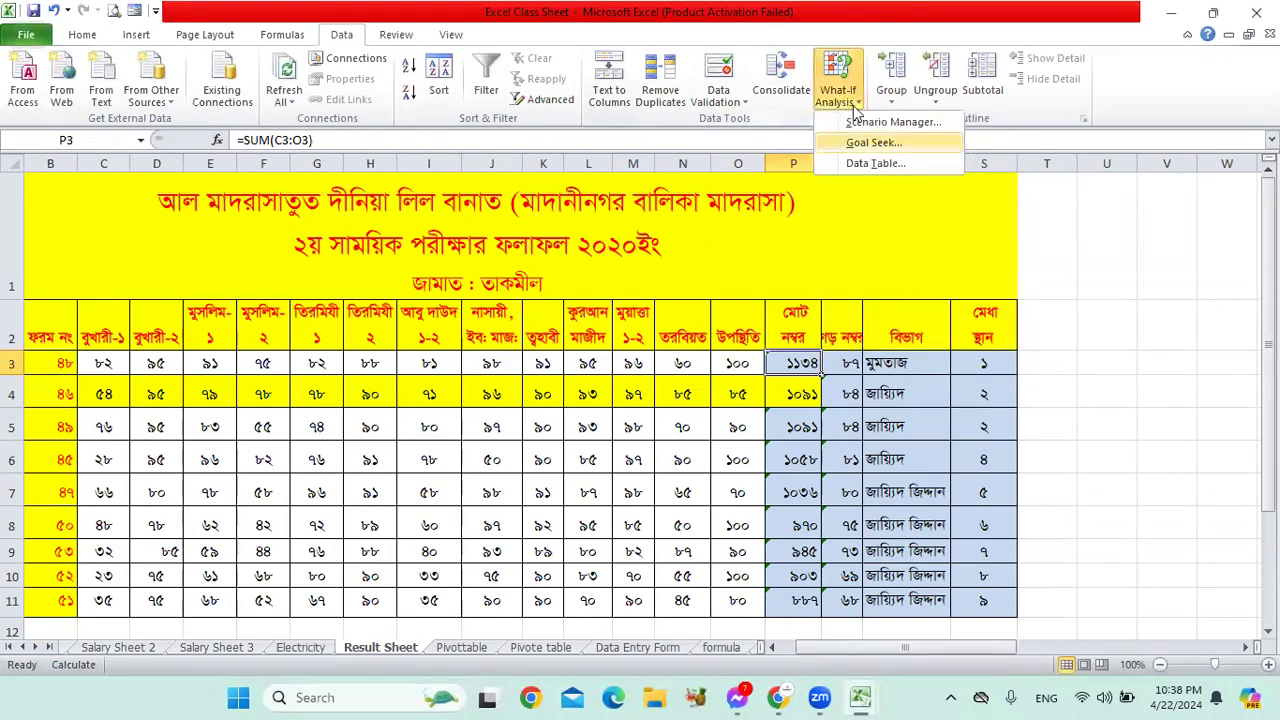
pyautogui.click(873, 143)
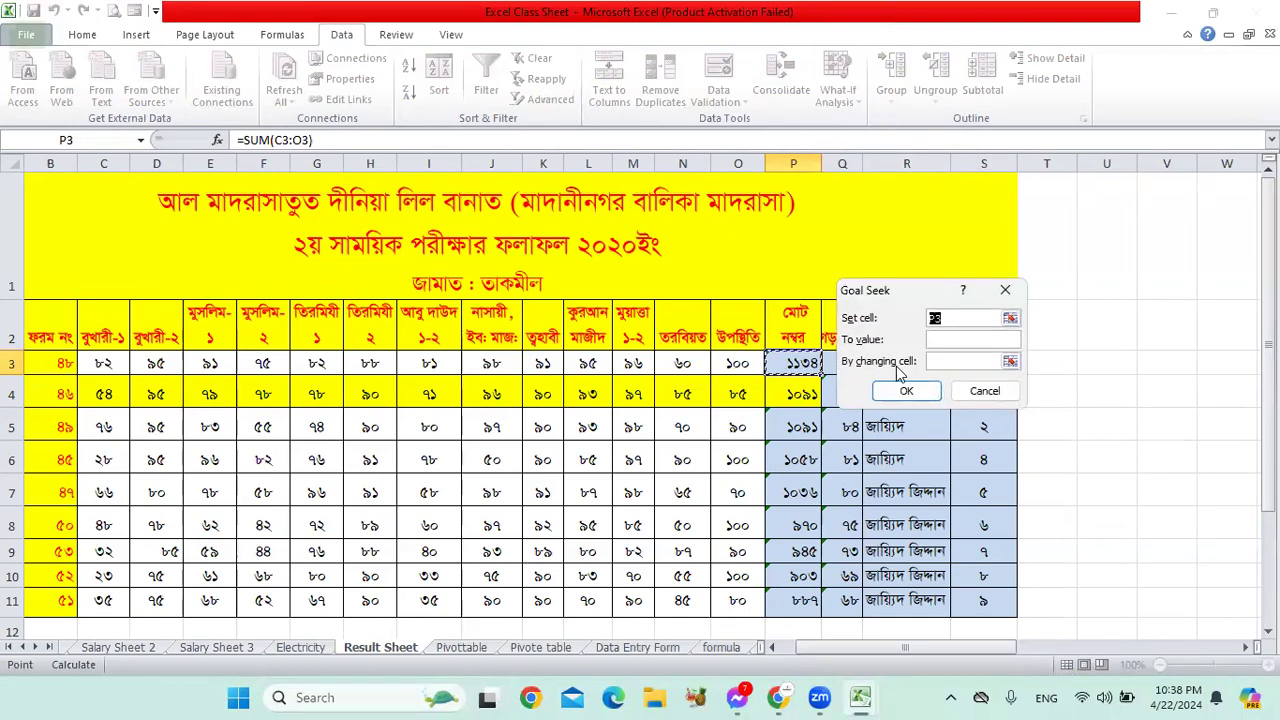
pyautogui.click(955, 340)
pyautogui.write('1135')
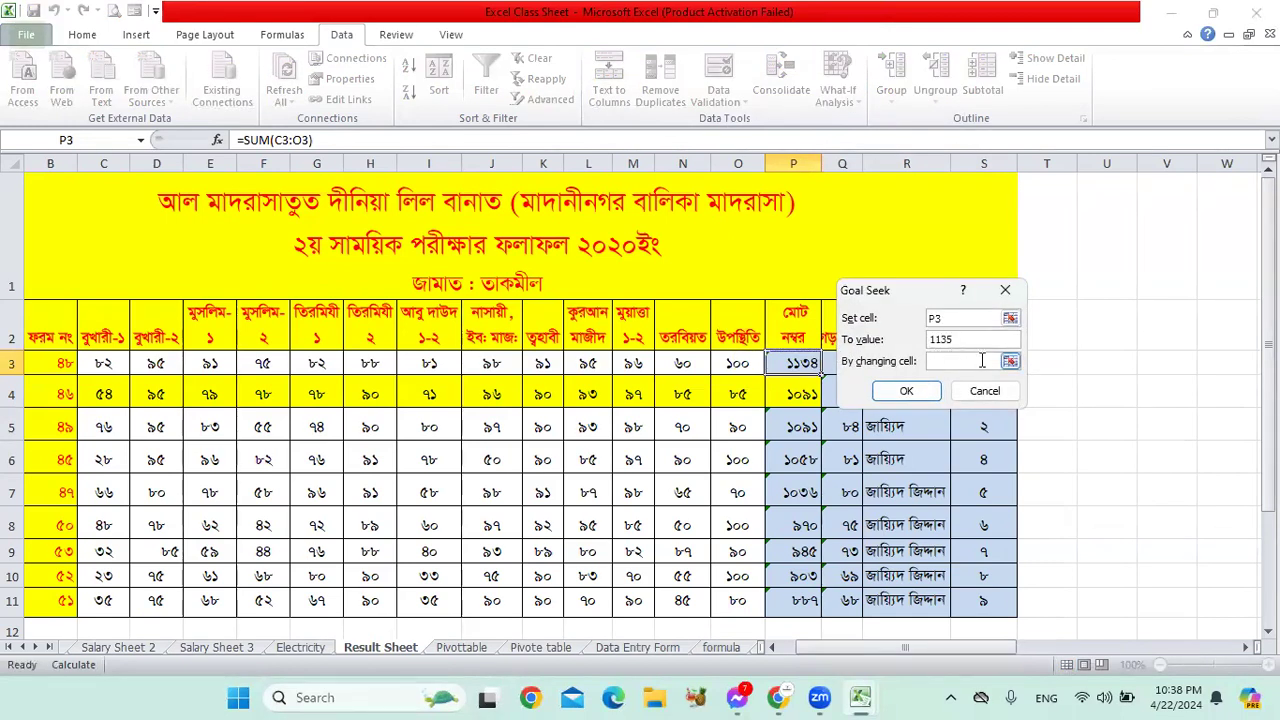
pyautogui.click(1011, 362)
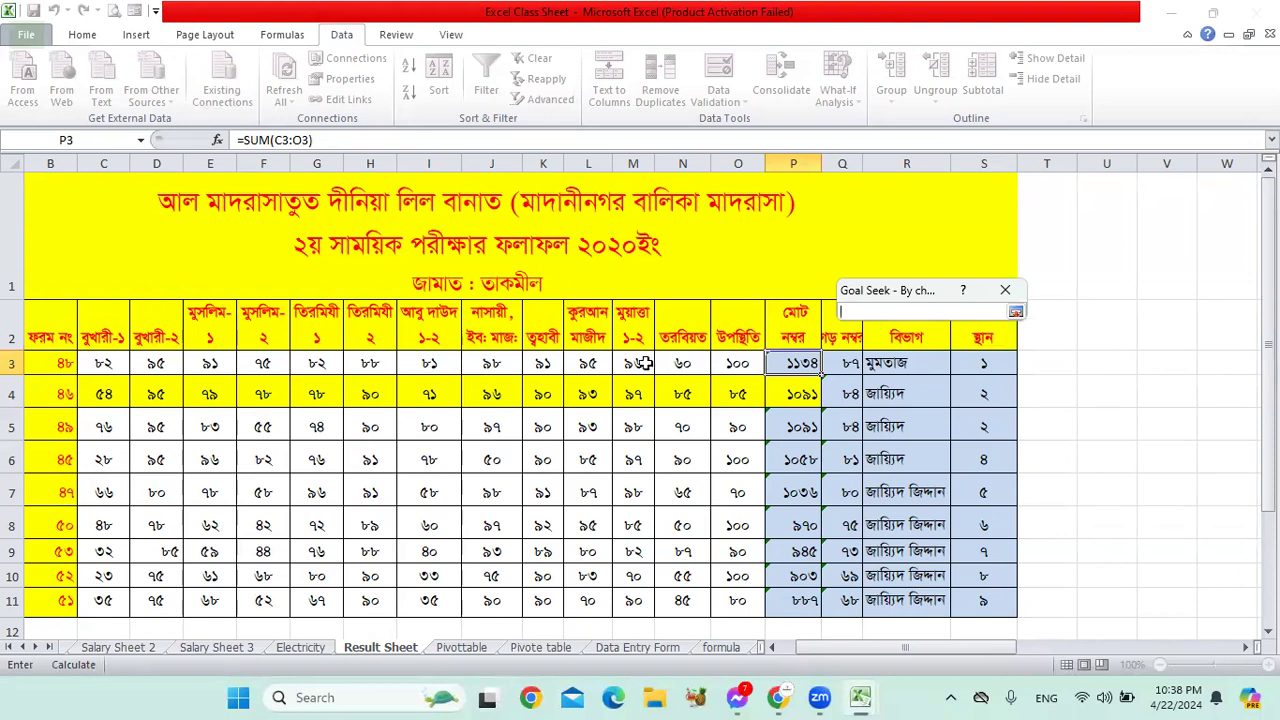
pyautogui.click(258, 364)
pyautogui.click(1015, 312)
pyautogui.click(906, 391)
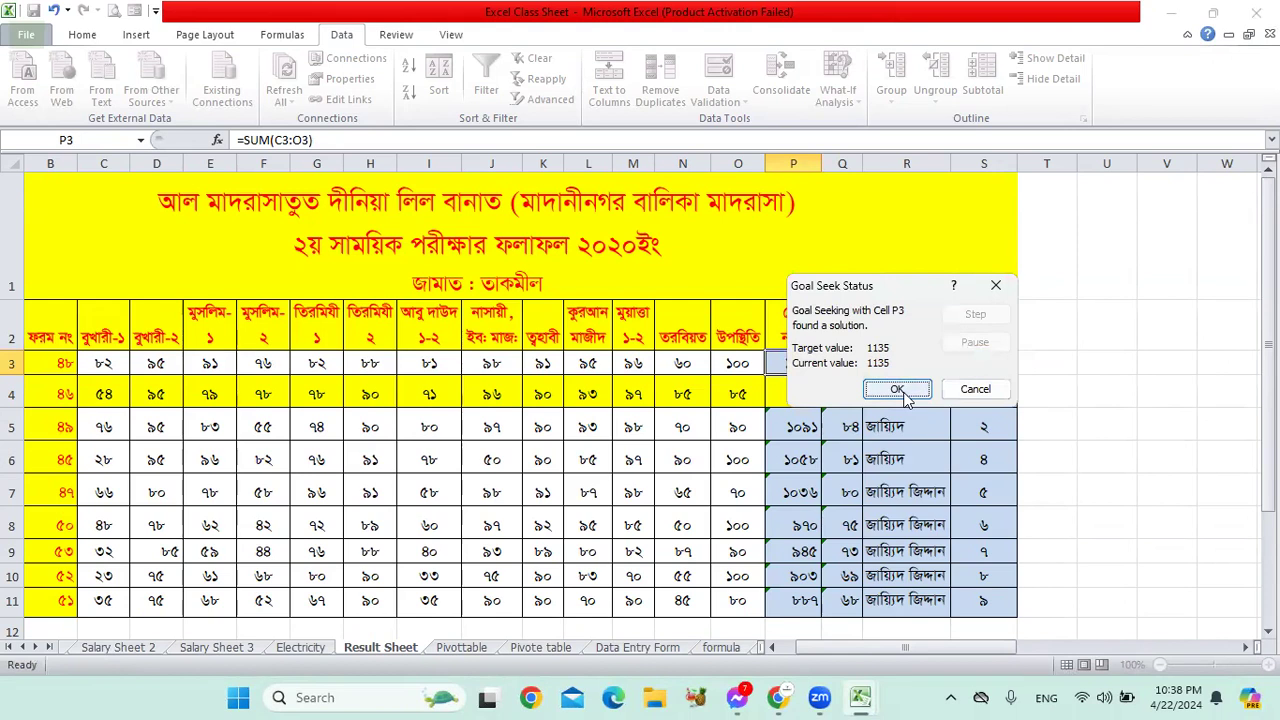
pyautogui.click(900, 392)
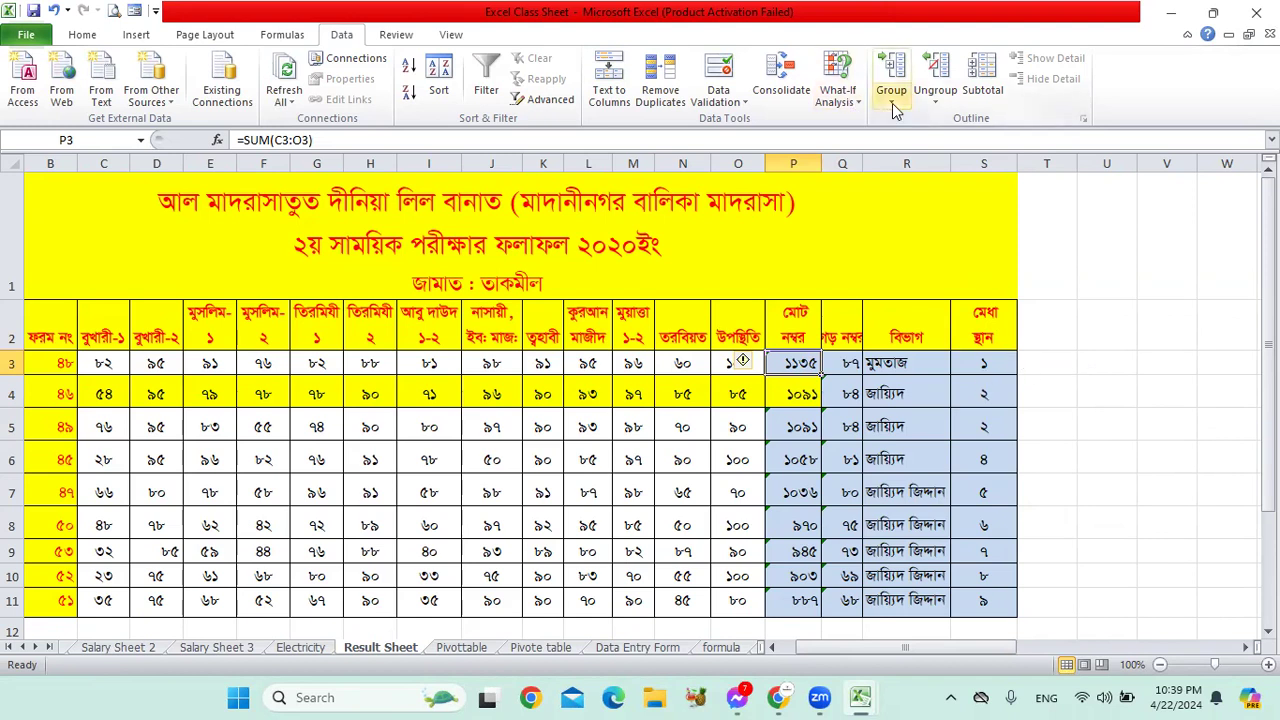
# Step: Select the marks block C3:K8, scroll down the results, then deselect it
pyautogui.moveTo(104, 362); pyautogui.dragTo(530, 520)
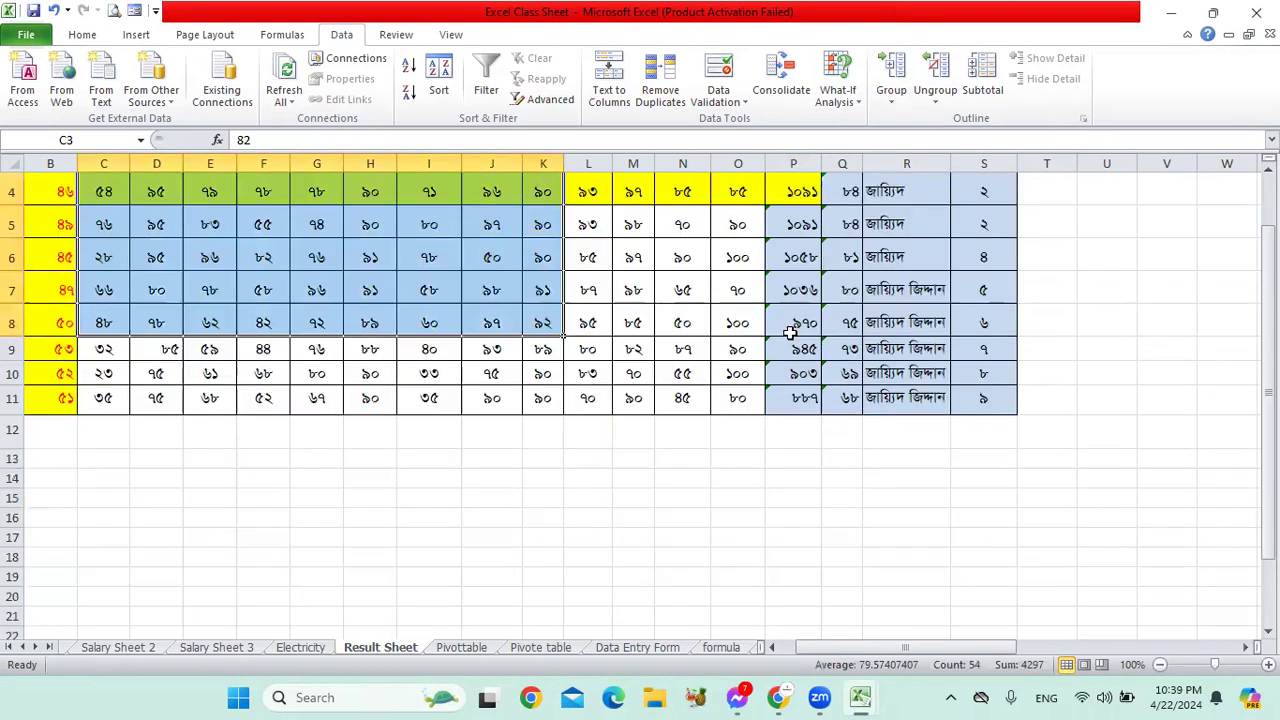
pyautogui.scroll(-1, 792, 330)
pyautogui.click(621, 349)
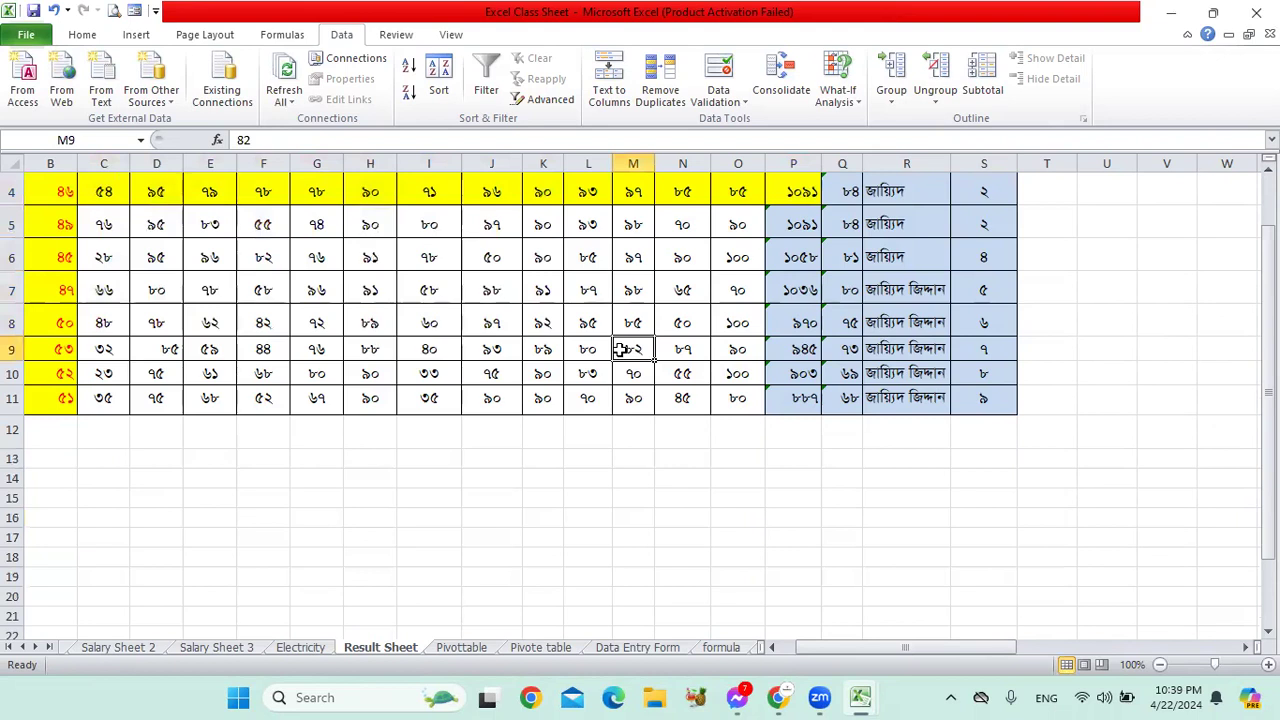
pyautogui.click(1127, 298)
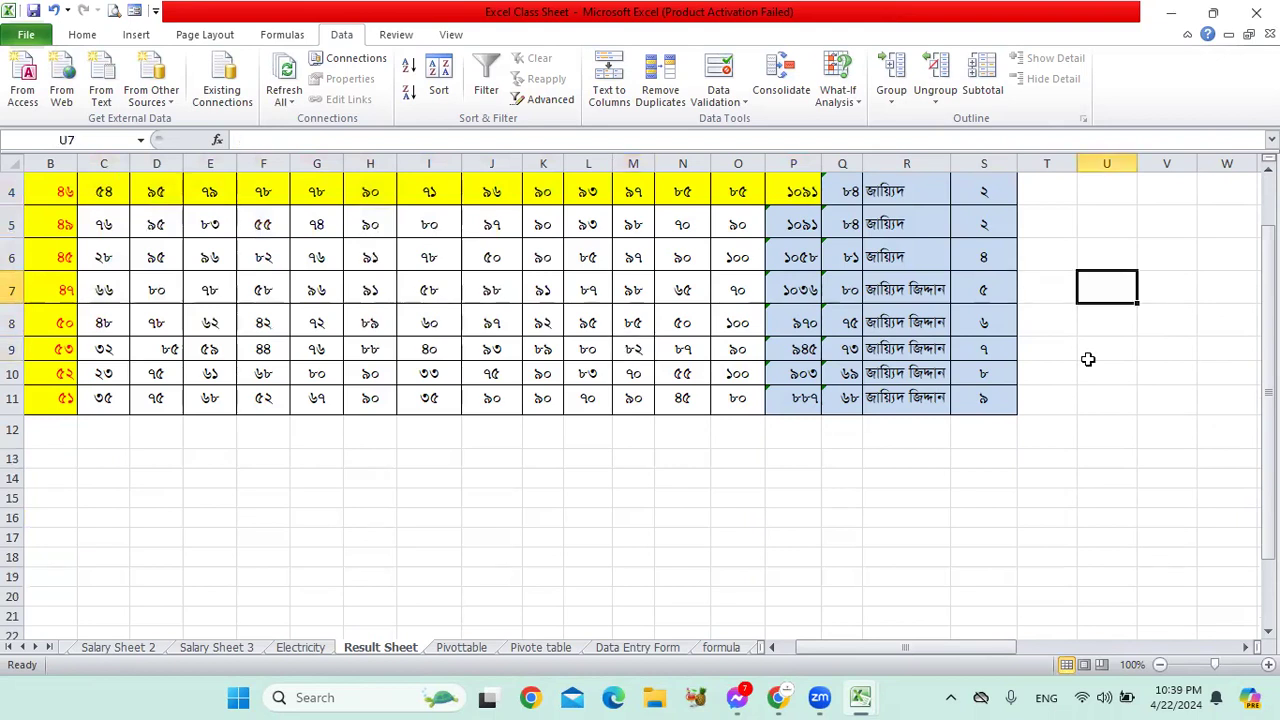
# Step: Look over the Review and View ribbon commands, then return to the Home tab
pyautogui.click(398, 35)
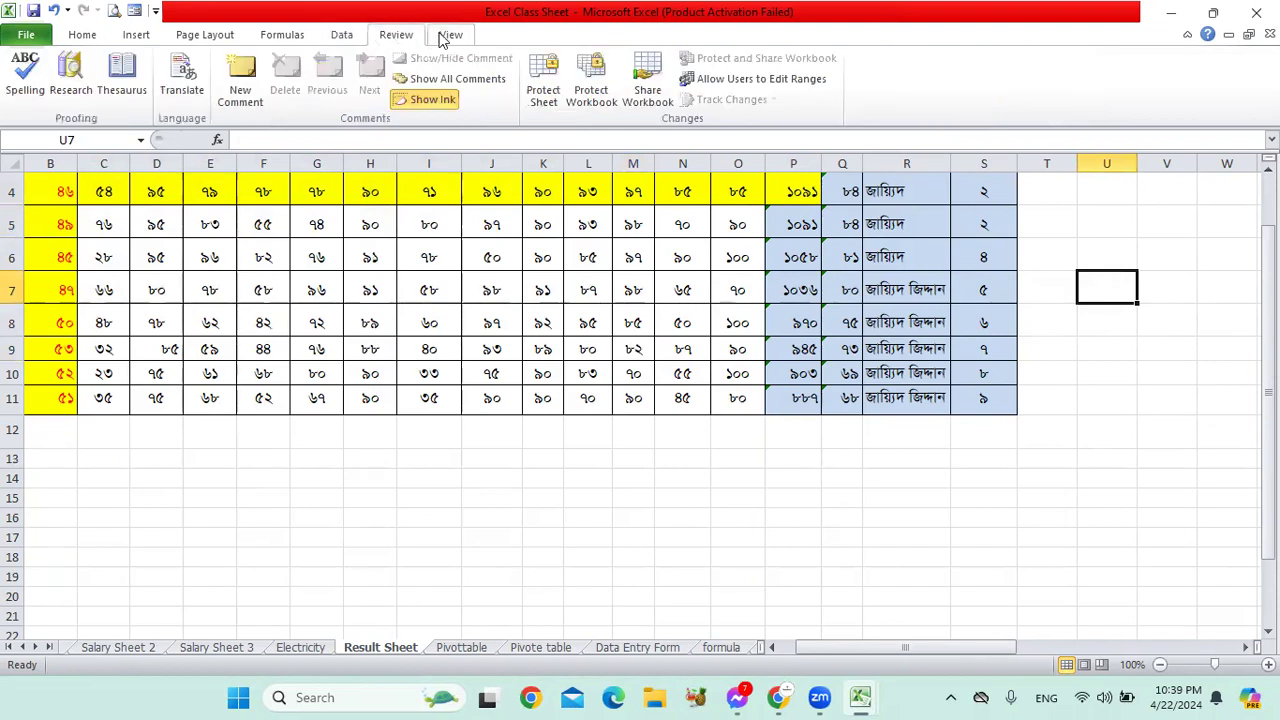
pyautogui.click(447, 35)
pyautogui.click(76, 38)
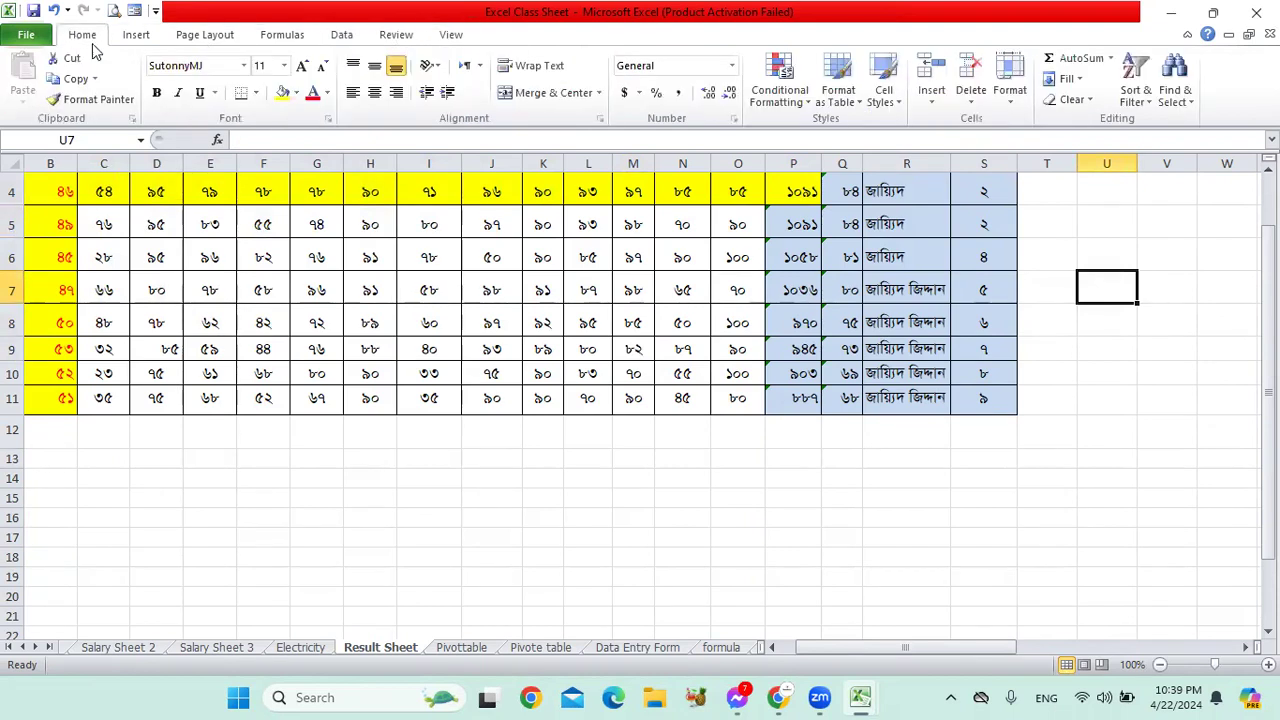
pyautogui.click(1055, 406)
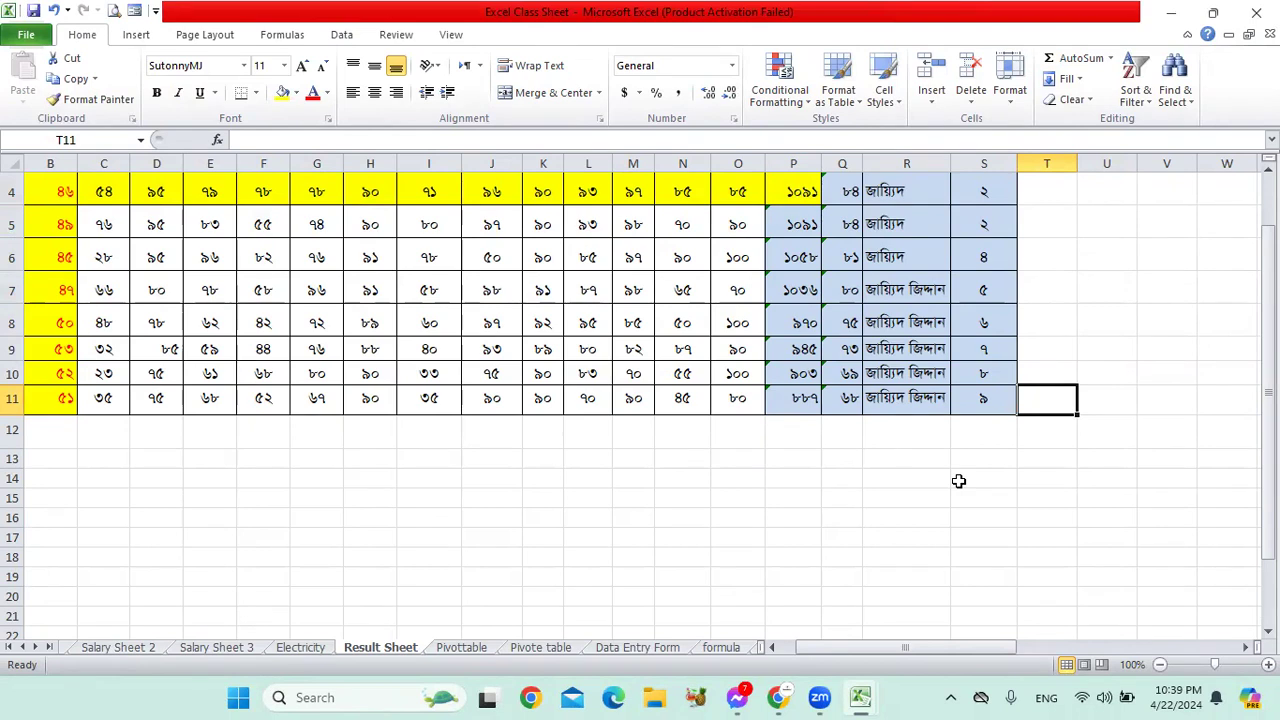
pyautogui.click(801, 104)
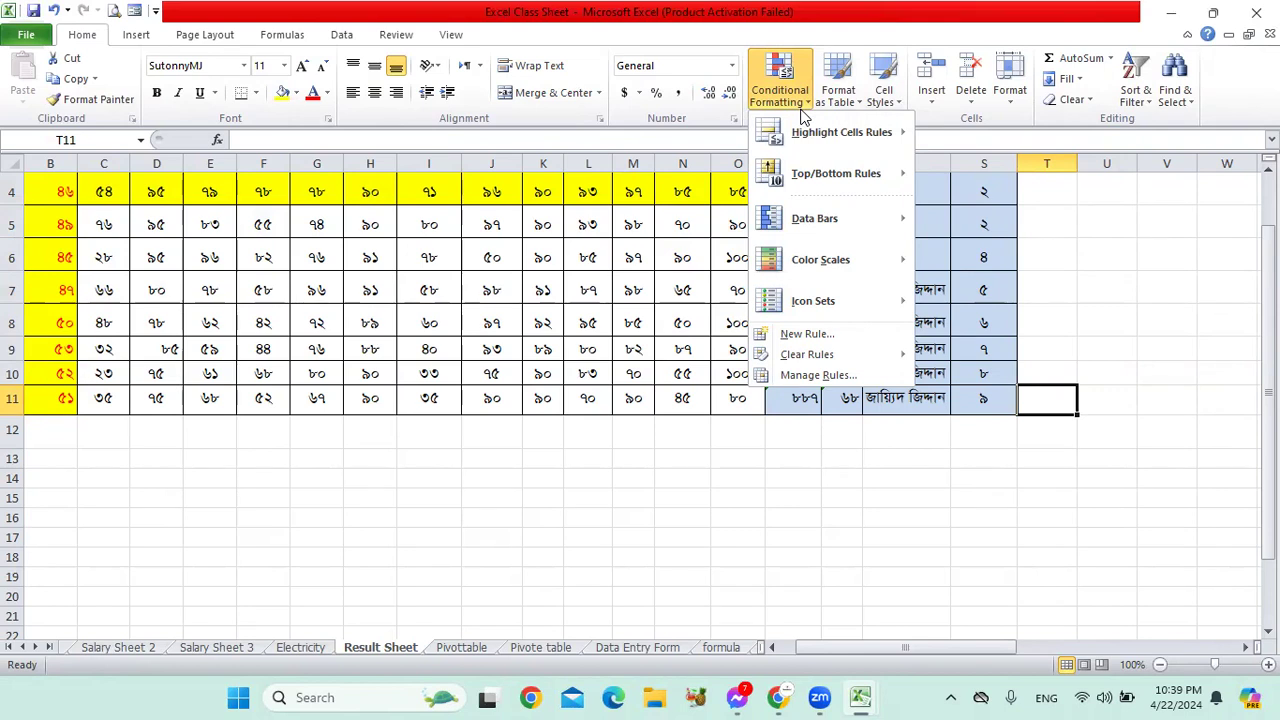
pyautogui.moveTo(828, 260)
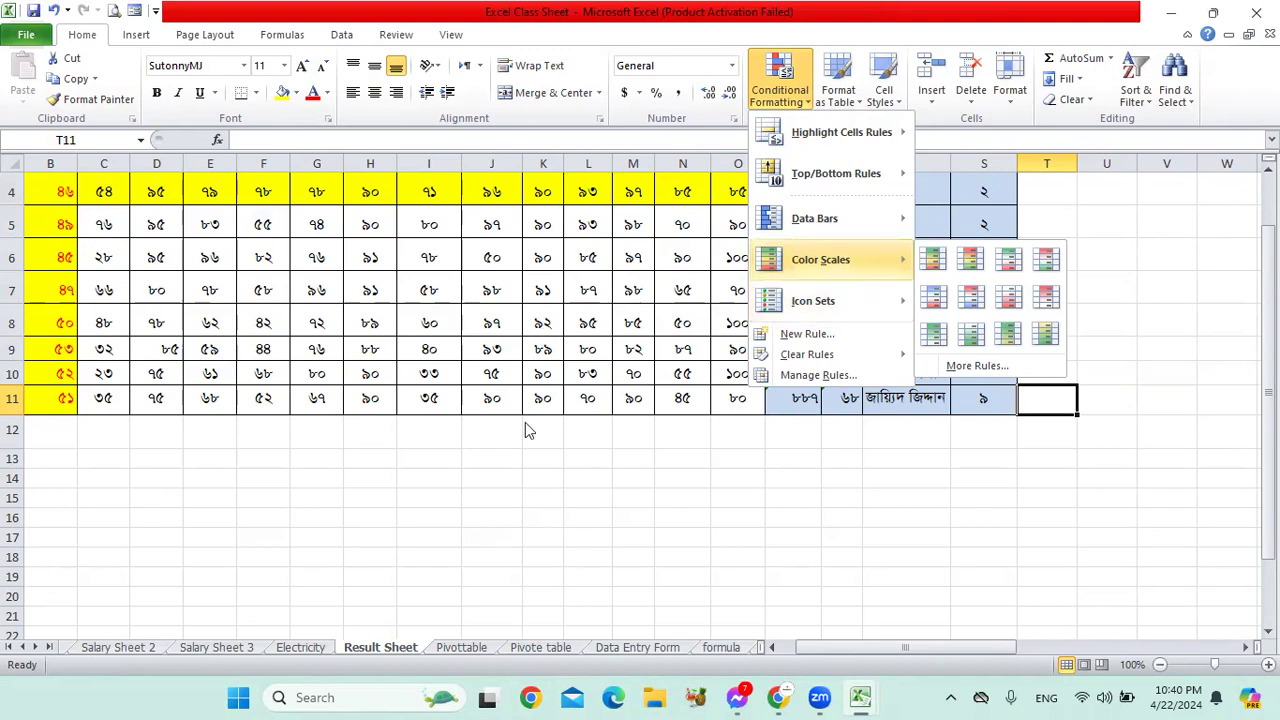
pyautogui.click(540, 465)
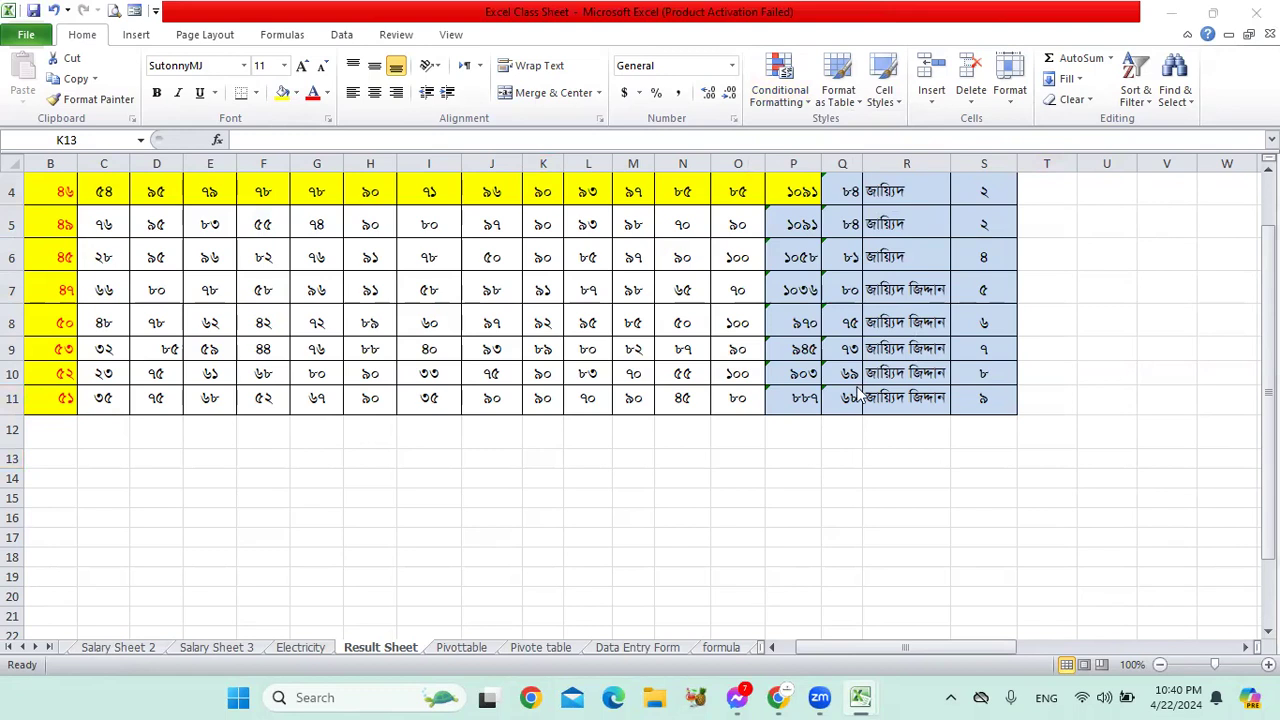
pyautogui.click(928, 456)
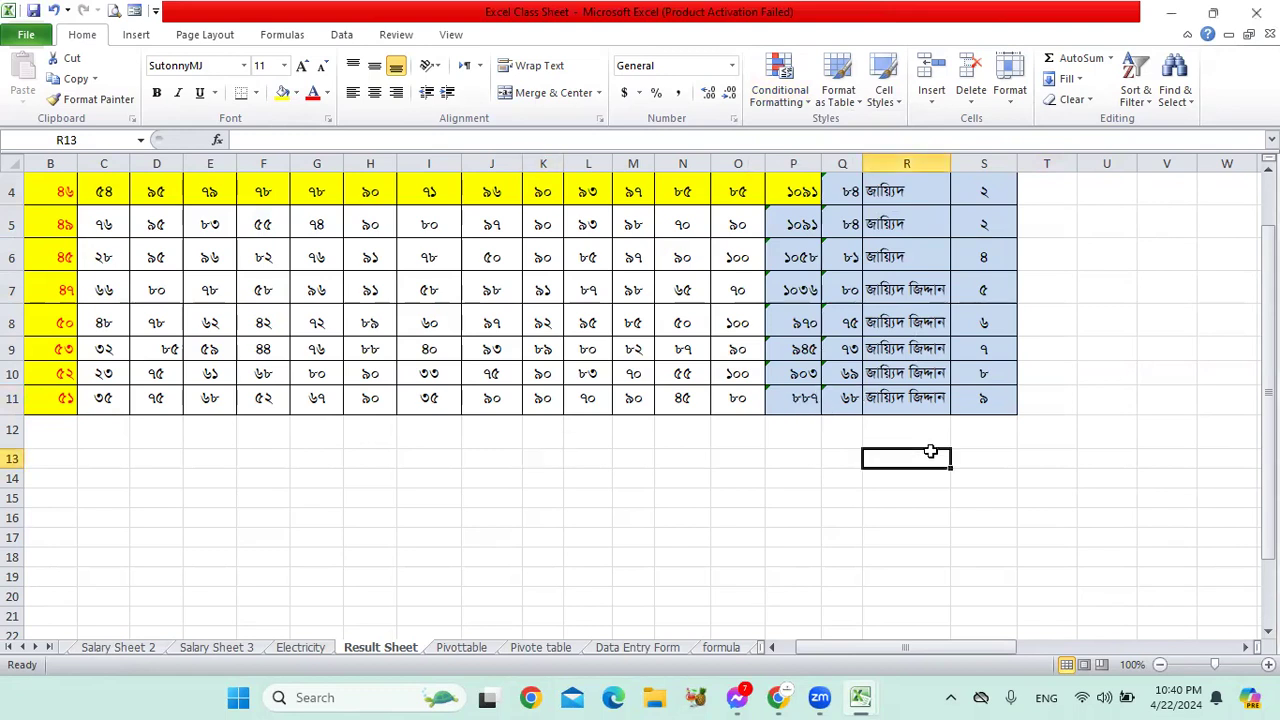
pyautogui.scroll(1, 928, 456)
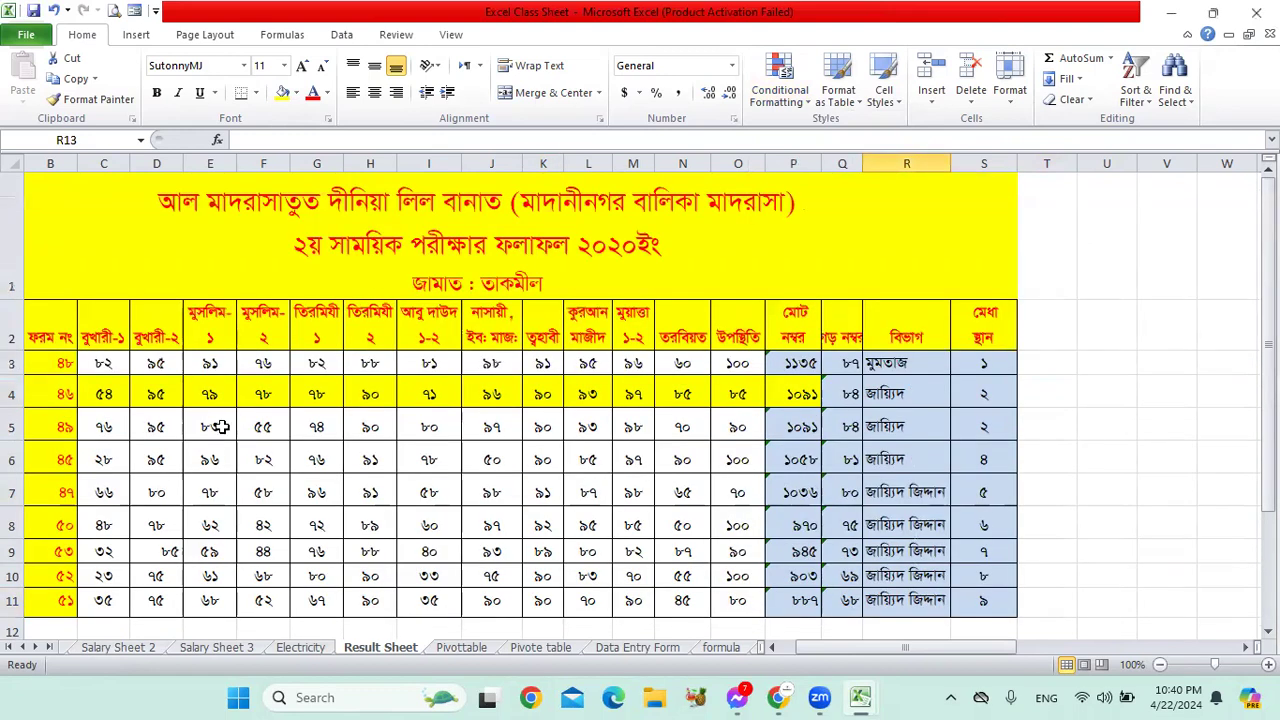